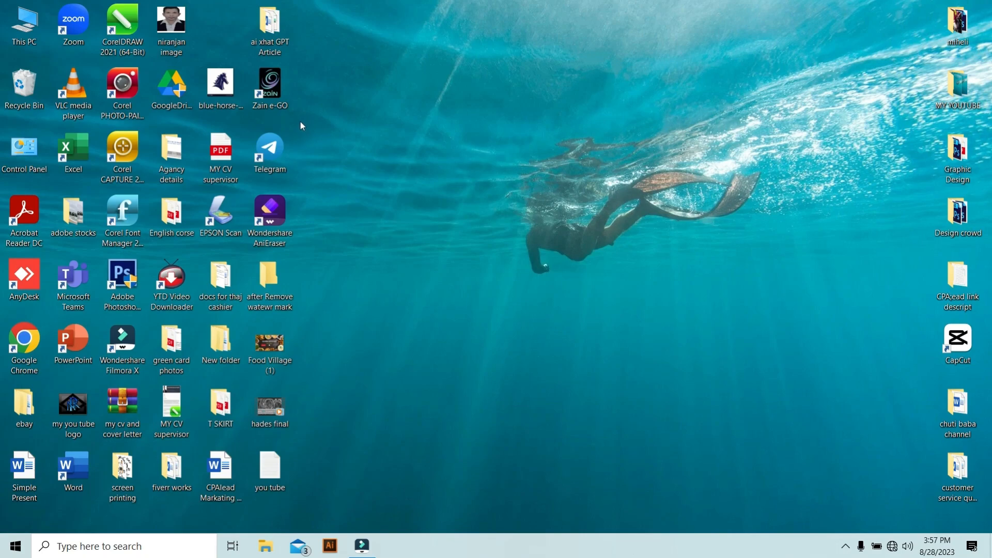
# Launch CorelDRAW 2021 and start a new document.
pyautogui.doubleClick(124, 31)
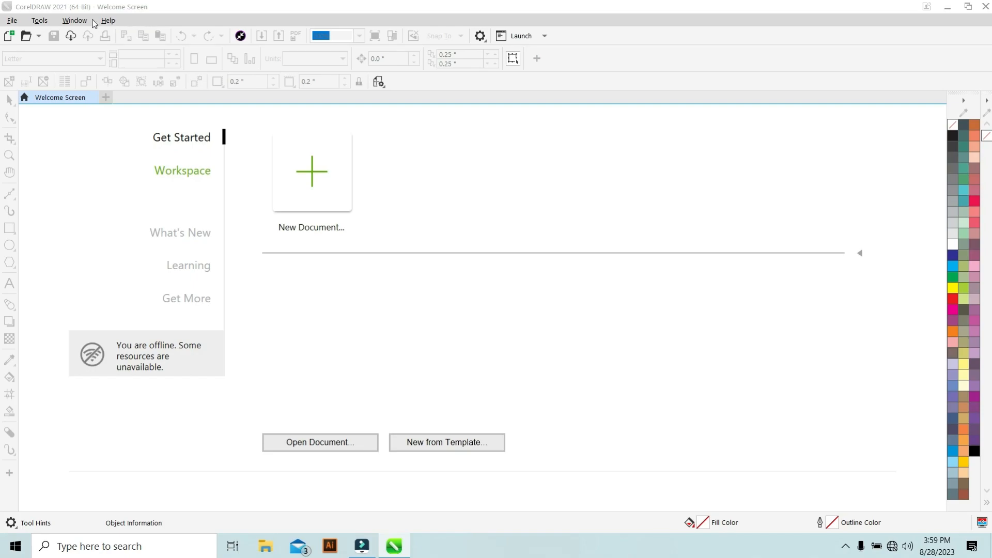
pyautogui.click(10, 22)
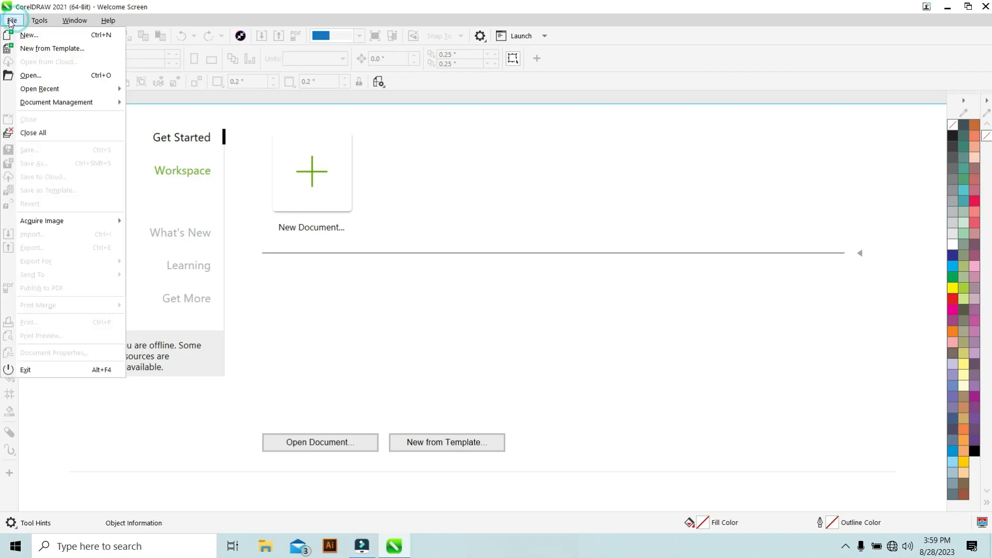
pyautogui.click(29, 37)
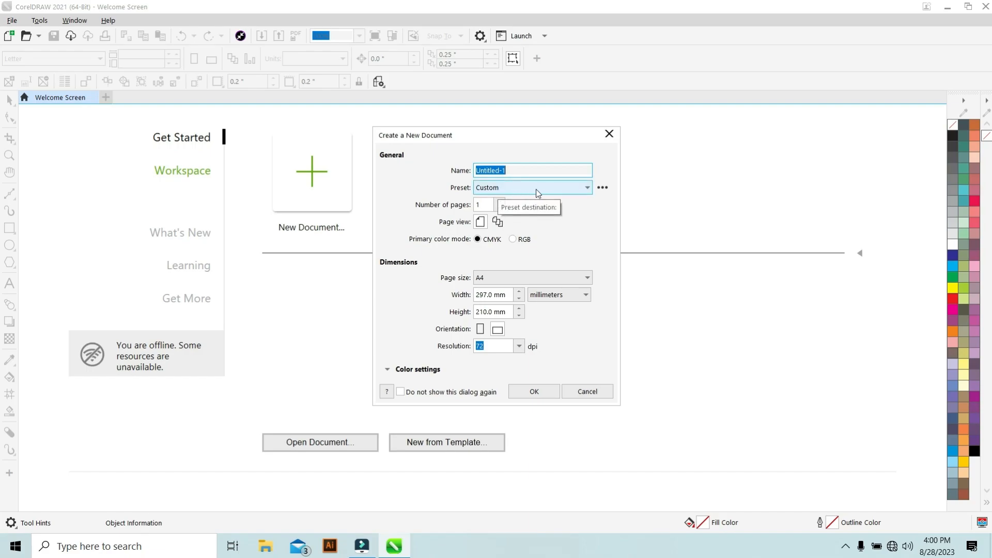
# Browse the preset and page size lists in the new document dialog and choose the A4 page size.
pyautogui.click(566, 189)
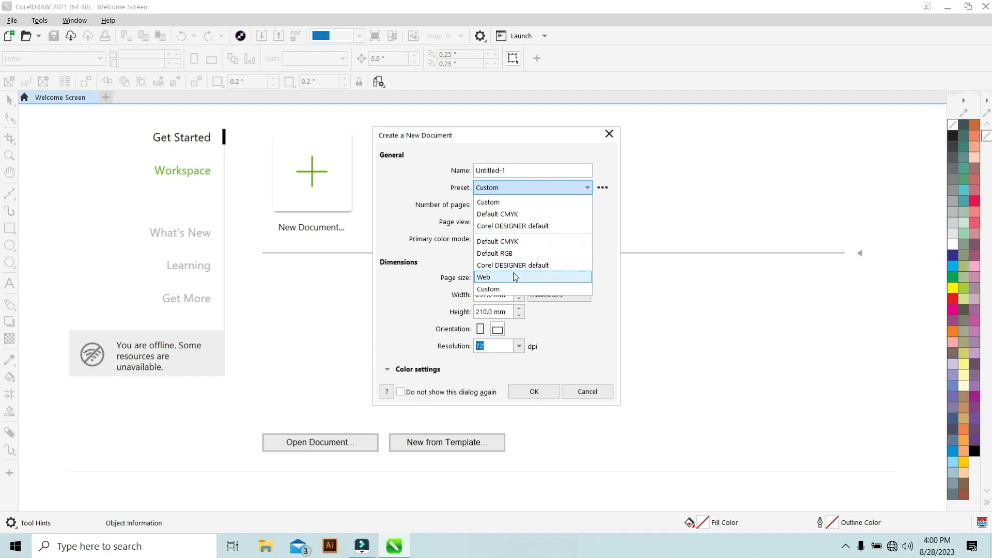
pyautogui.click(640, 190)
pyautogui.click(479, 221)
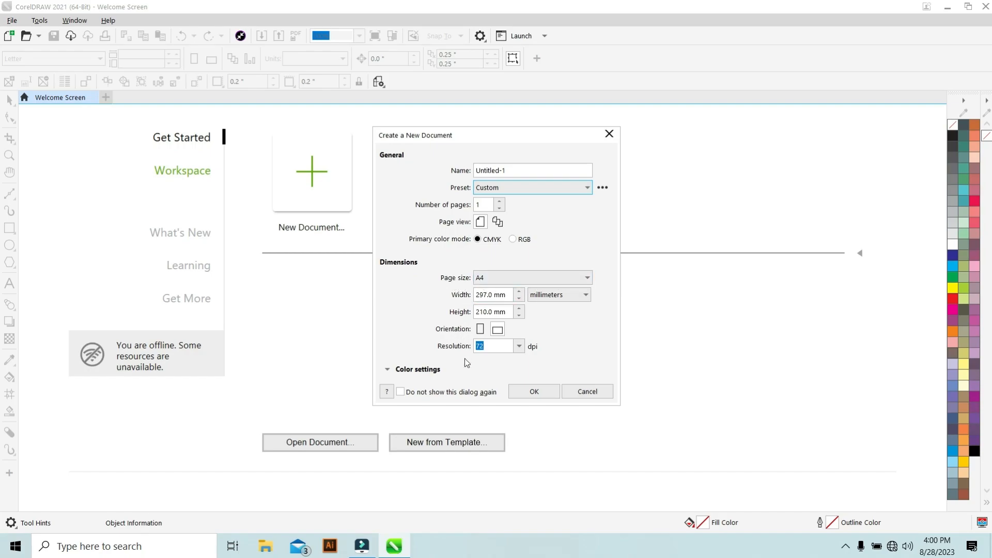
pyautogui.click(584, 280)
pyautogui.scroll(-3, 523, 151)
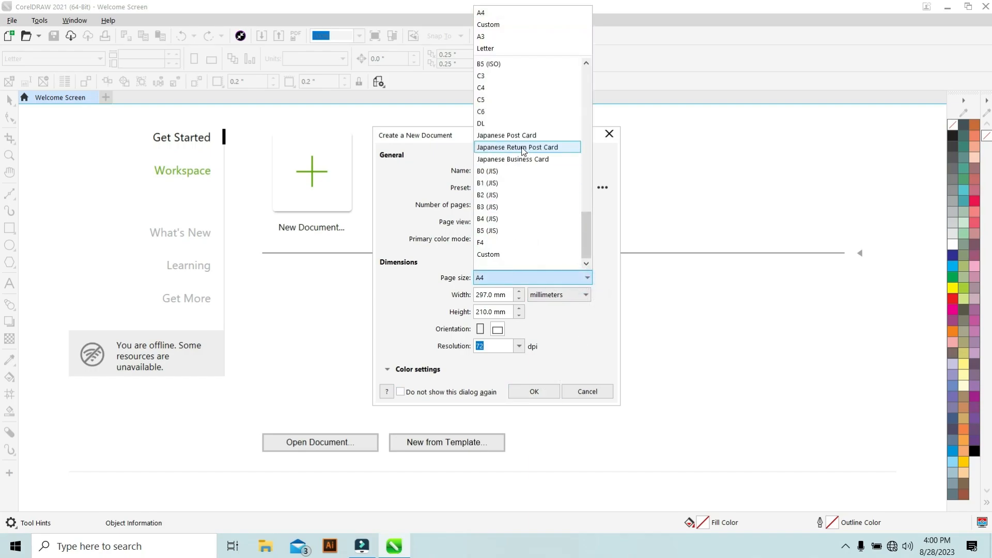
pyautogui.scroll(6, 523, 151)
pyautogui.scroll(4, 524, 151)
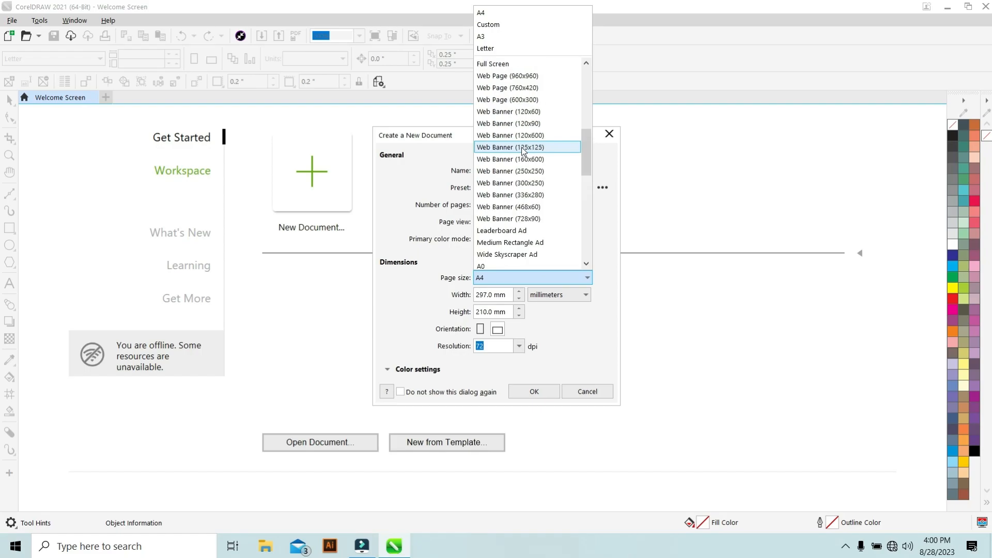
pyautogui.scroll(7, 523, 151)
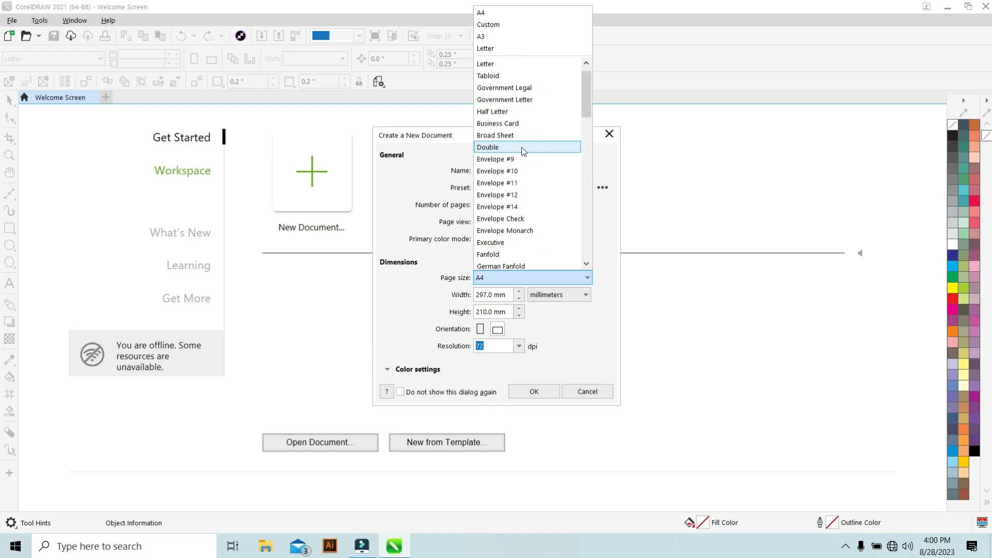
pyautogui.scroll(1, 523, 151)
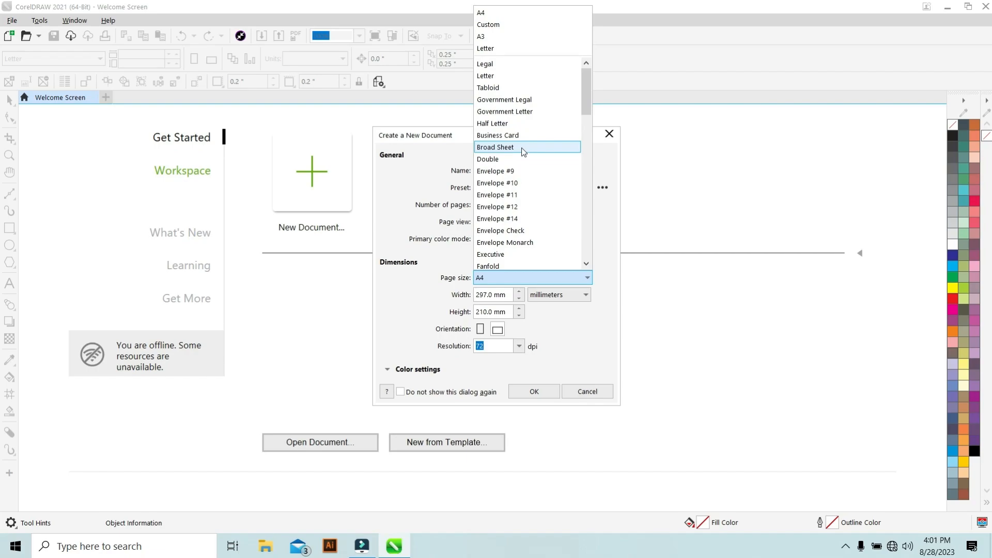
pyautogui.scroll(-3, 516, 149)
pyautogui.scroll(-2, 509, 147)
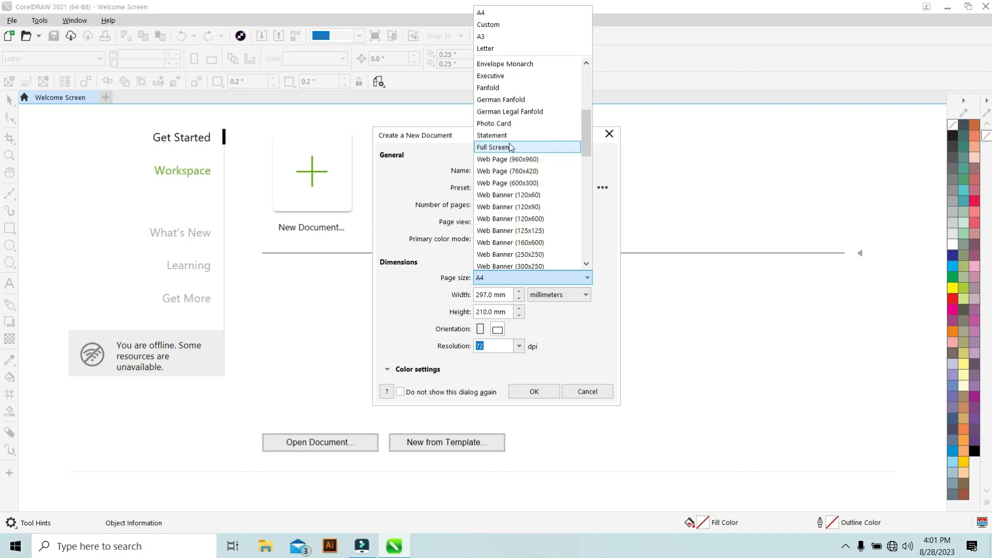
pyautogui.scroll(5, 510, 147)
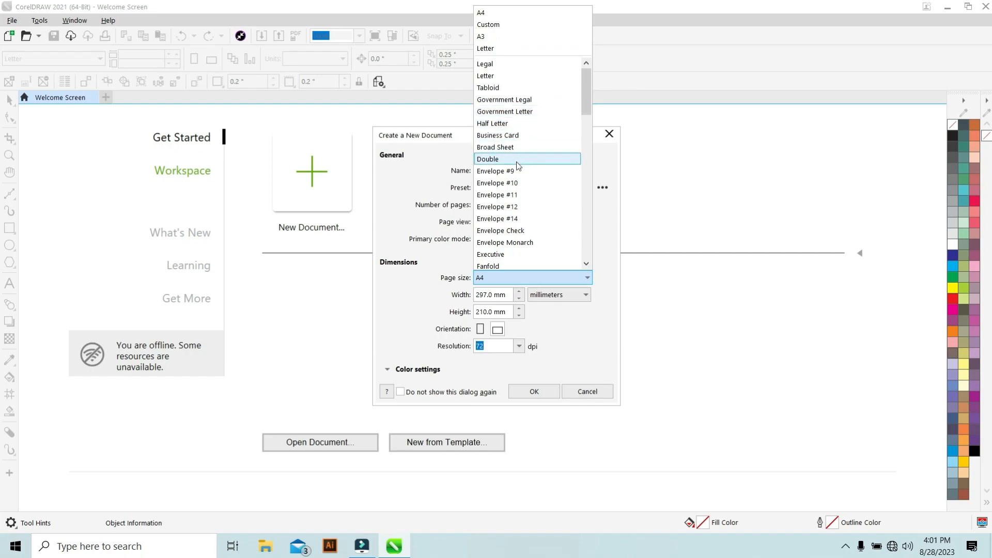
pyautogui.scroll(-3, 520, 163)
pyautogui.scroll(-1, 520, 178)
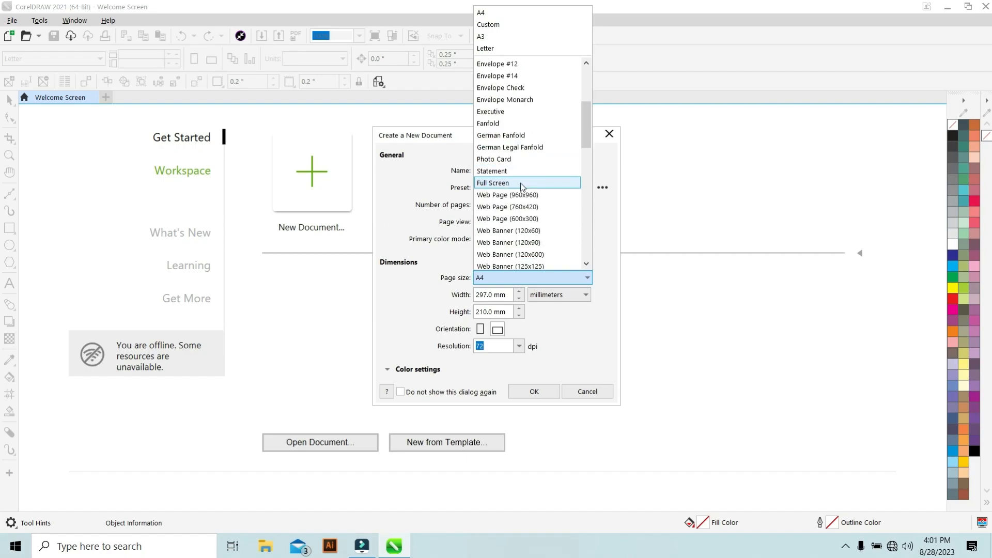
pyautogui.scroll(-5, 520, 182)
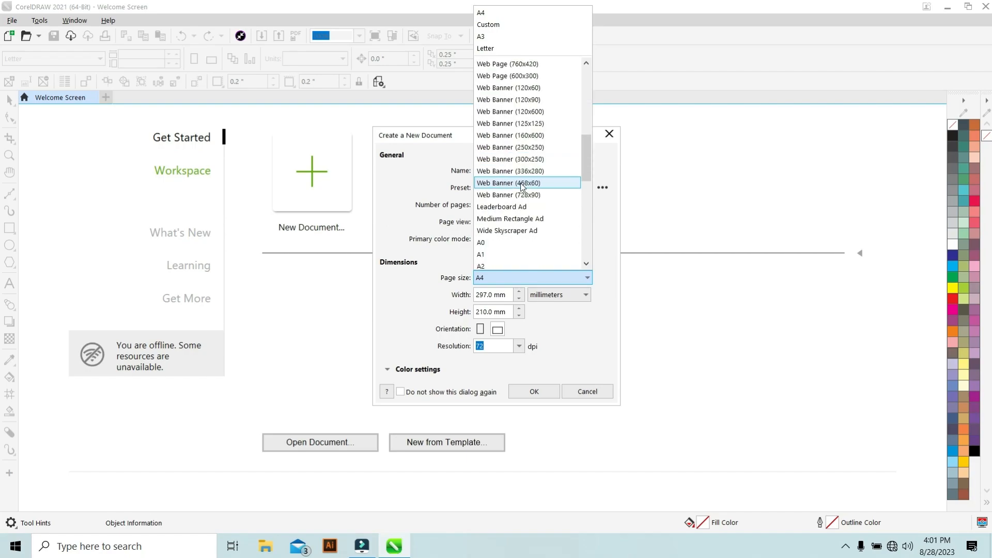
pyautogui.scroll(-10, 520, 183)
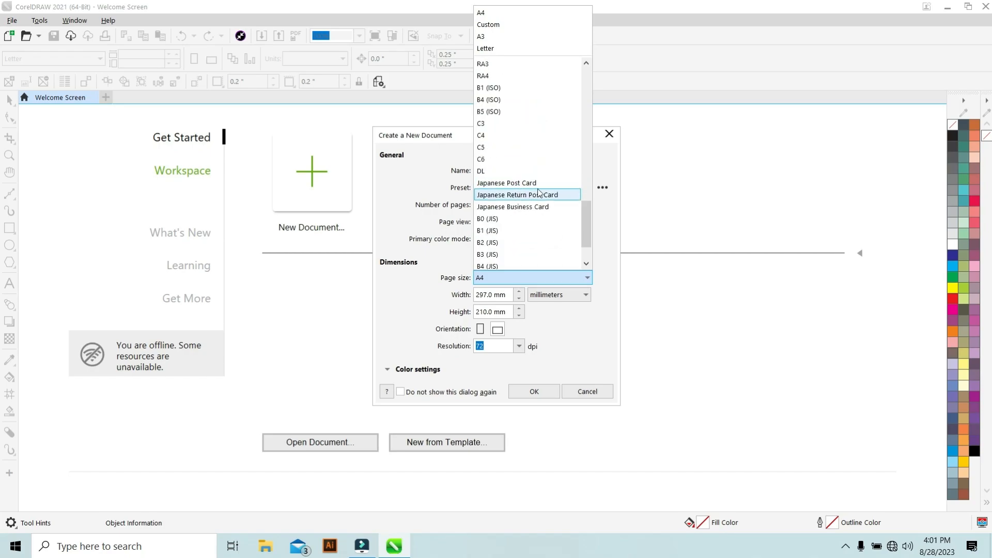
pyautogui.scroll(-1, 503, 208)
pyautogui.scroll(-1, 503, 209)
pyautogui.scroll(3, 502, 205)
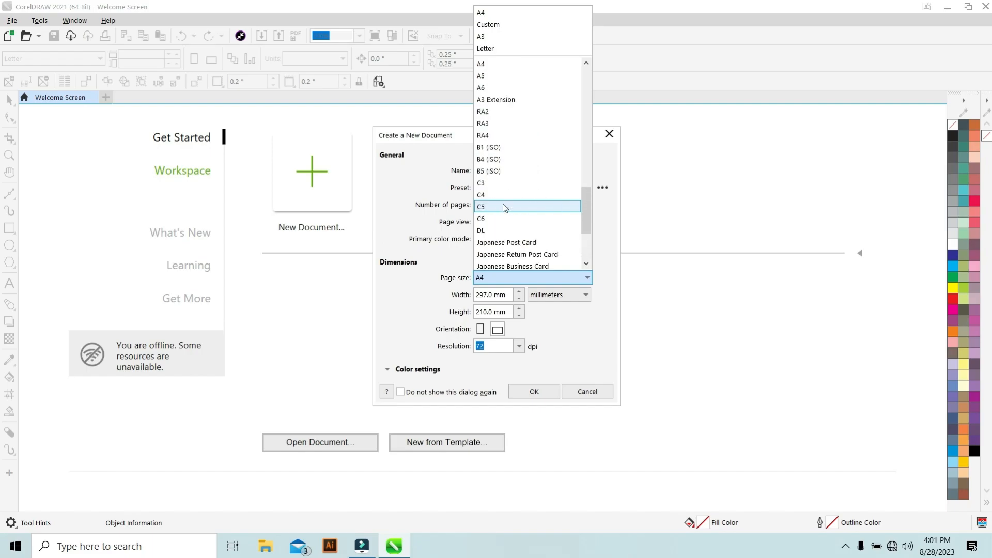
pyautogui.scroll(-3, 503, 201)
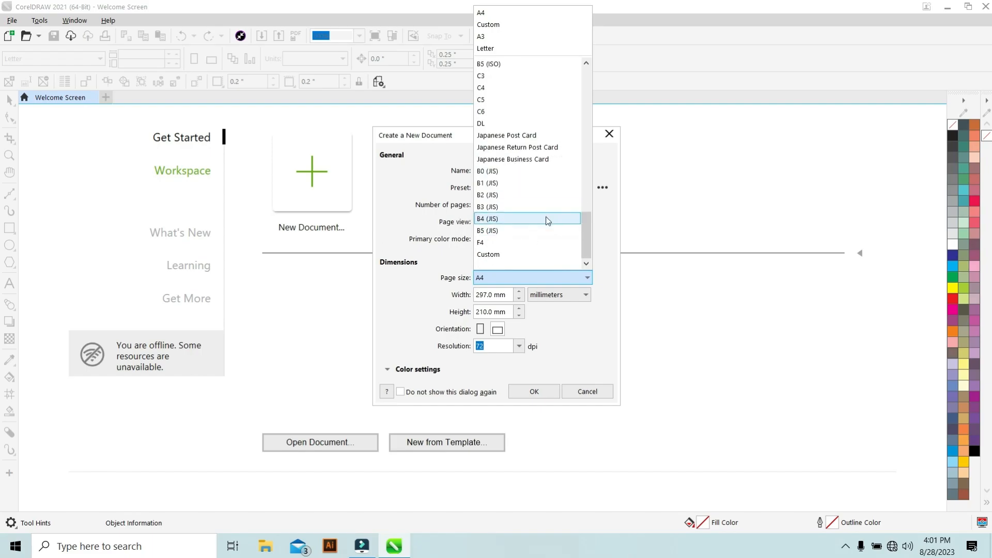
pyautogui.scroll(15, 536, 208)
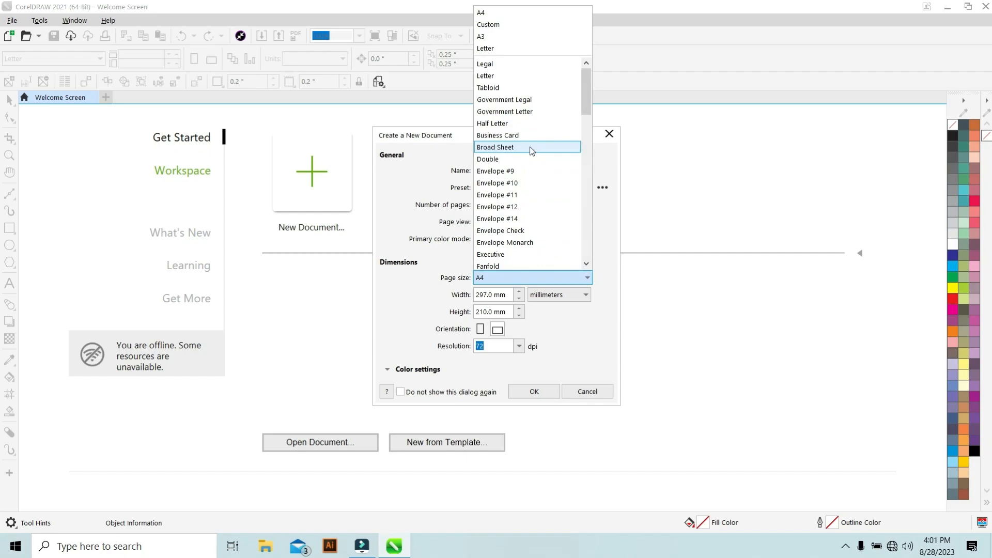
pyautogui.click(518, 17)
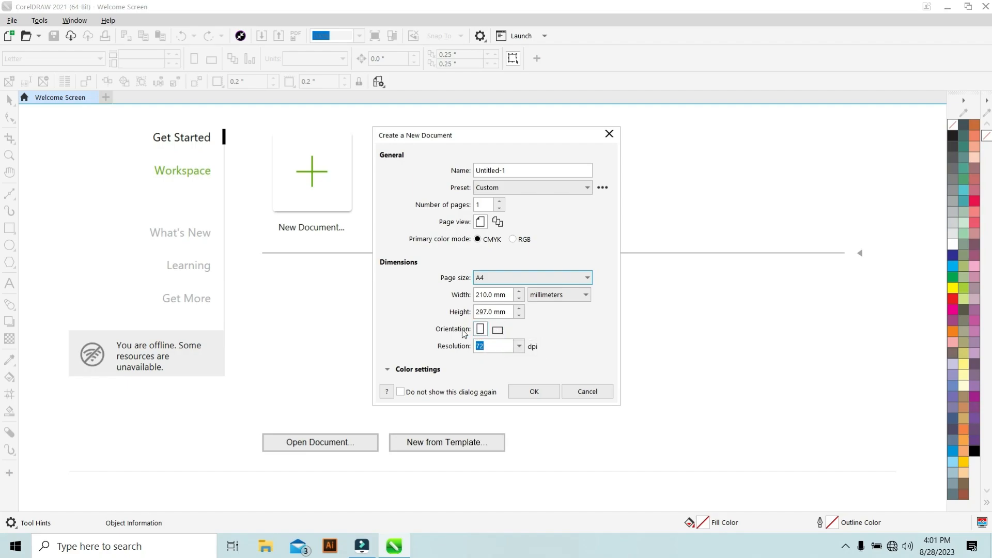
# Try switching the page orientation between landscape and portrait and open the units list.
pyautogui.click(497, 329)
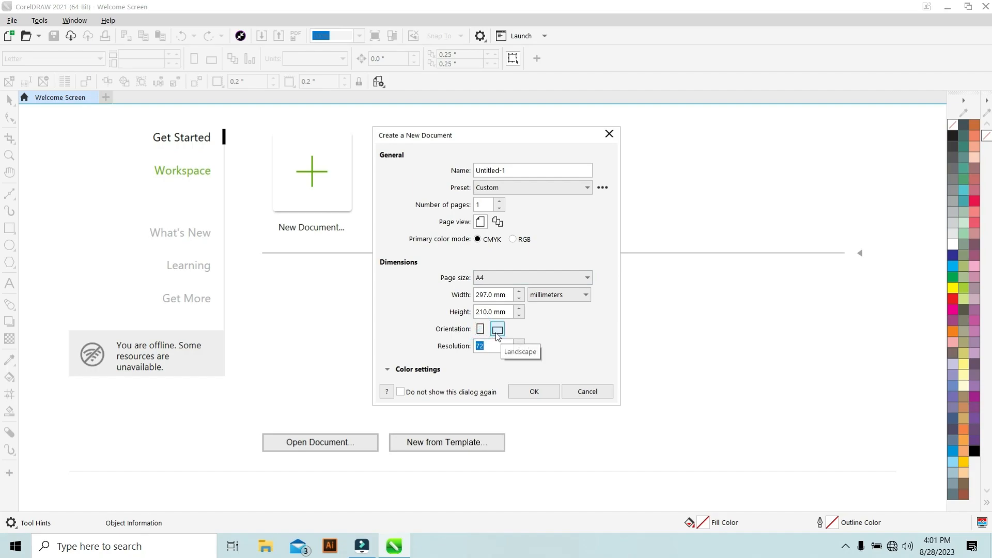
pyautogui.click(497, 335)
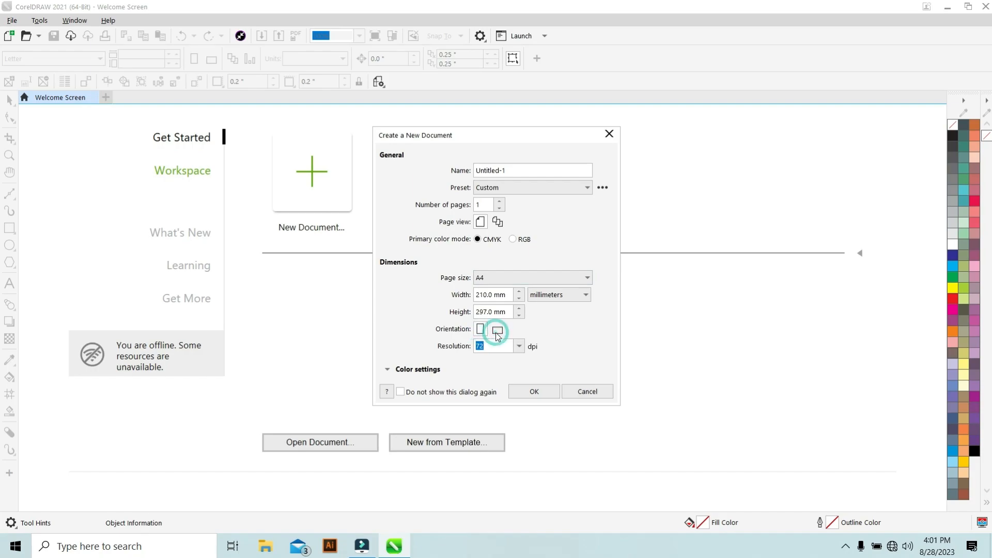
pyautogui.click(477, 329)
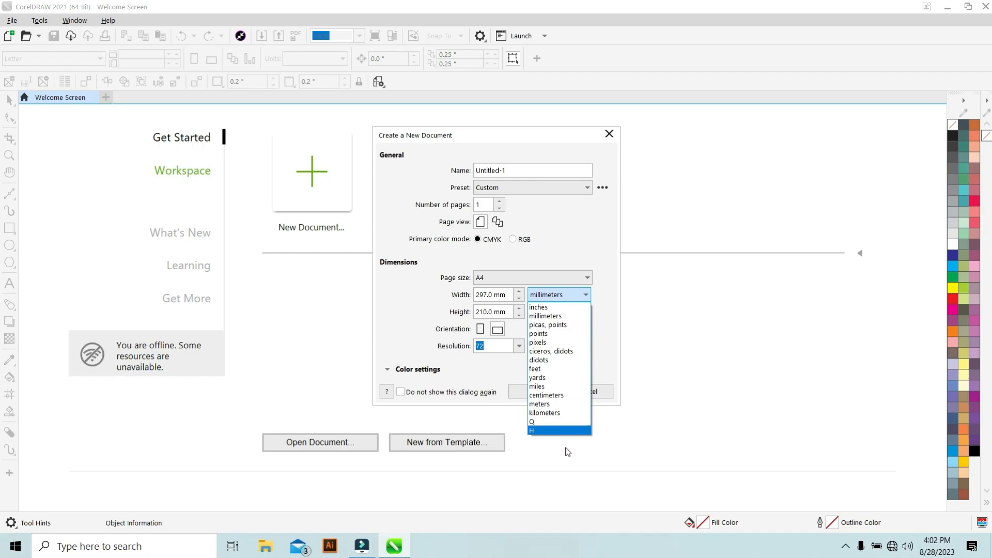
pyautogui.click(358, 346)
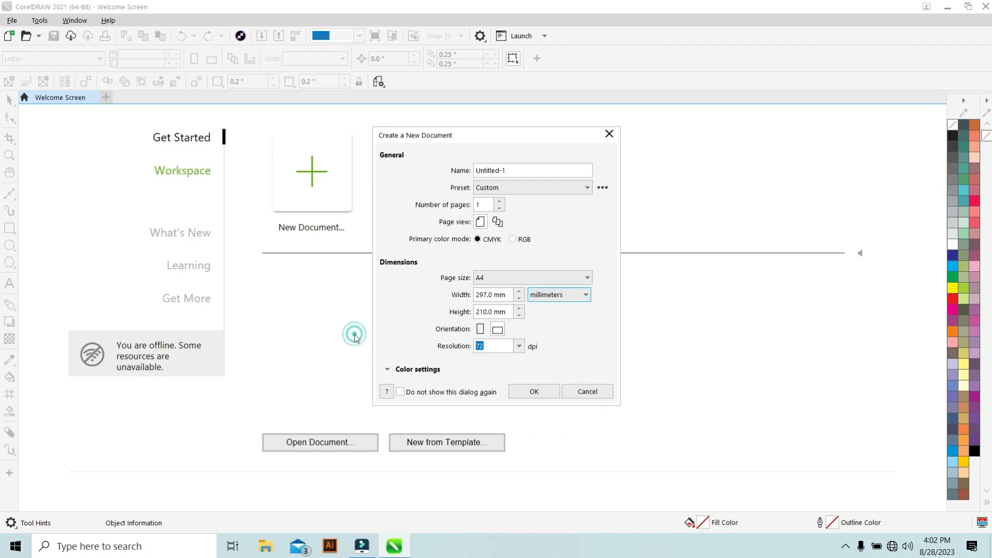
pyautogui.click(518, 346)
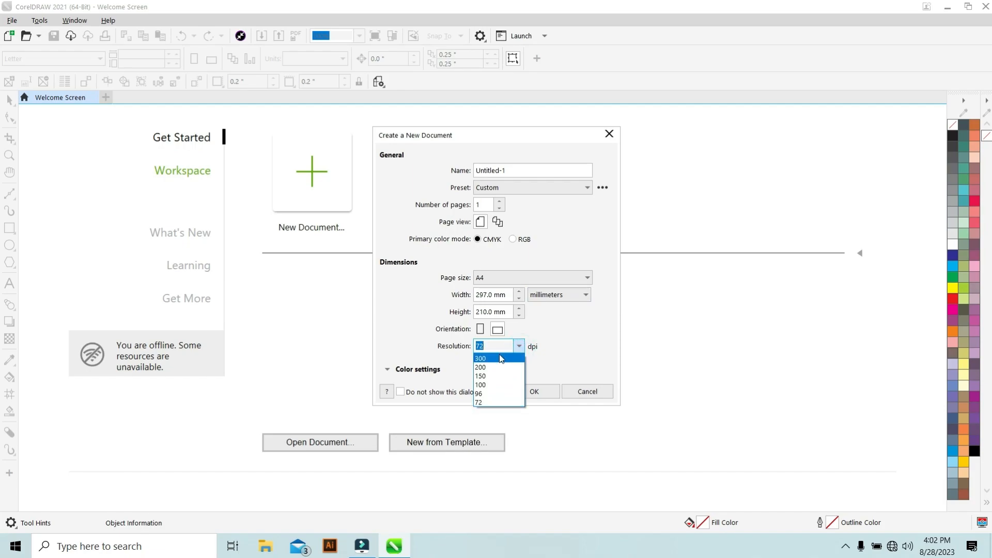
pyautogui.click(349, 349)
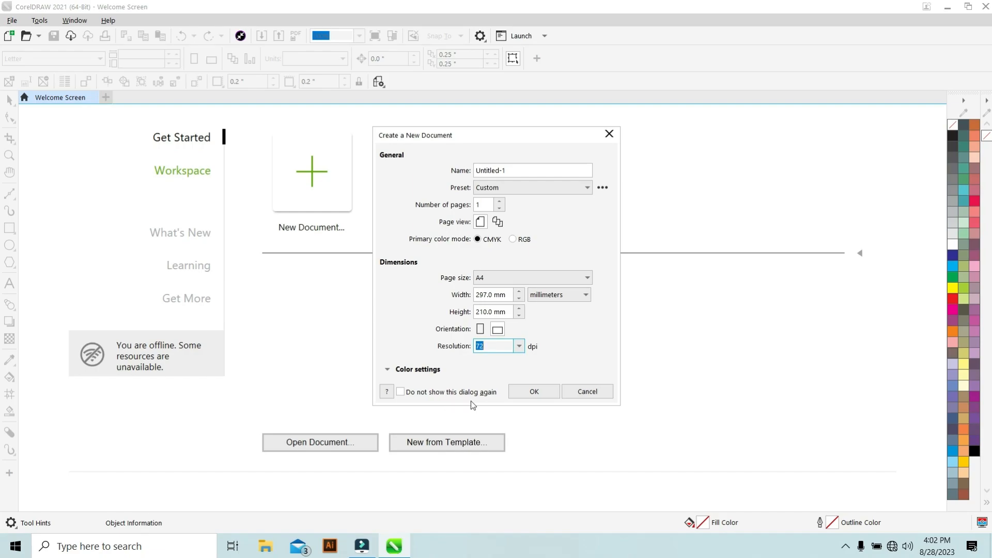
pyautogui.click(399, 393)
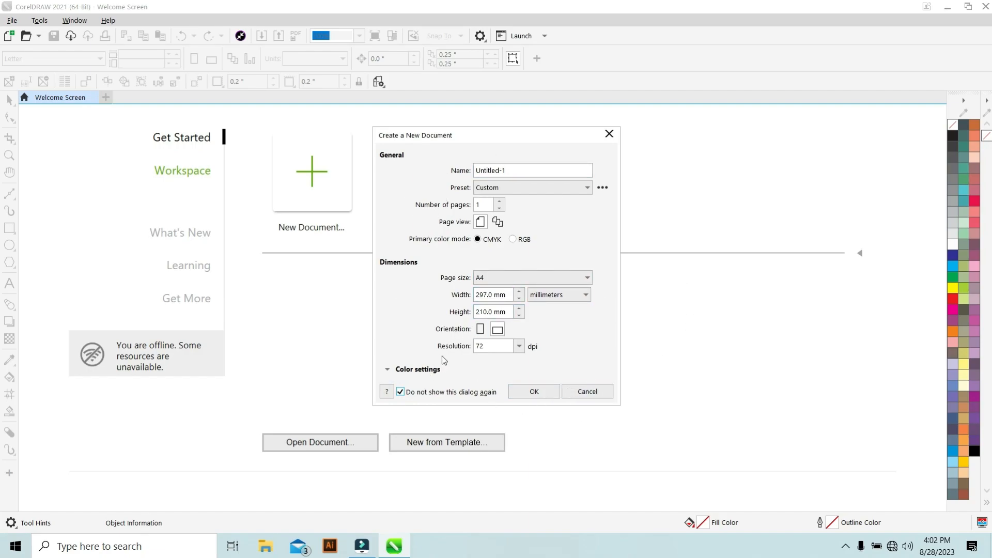
pyautogui.click(402, 394)
# Set the page orientation to portrait and create the A4 document at 72 dpi.
pyautogui.click(480, 329)
pyautogui.click(480, 346)
pyautogui.click(535, 392)
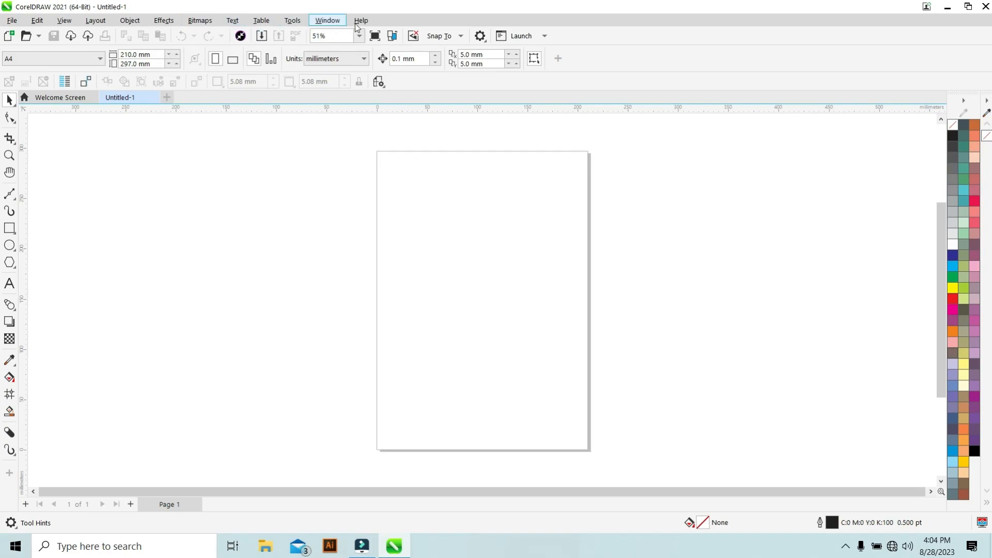
# Browse the File, Layout, Object, Effects and Window menus, including the Toolbars list.
pyautogui.click(13, 22)
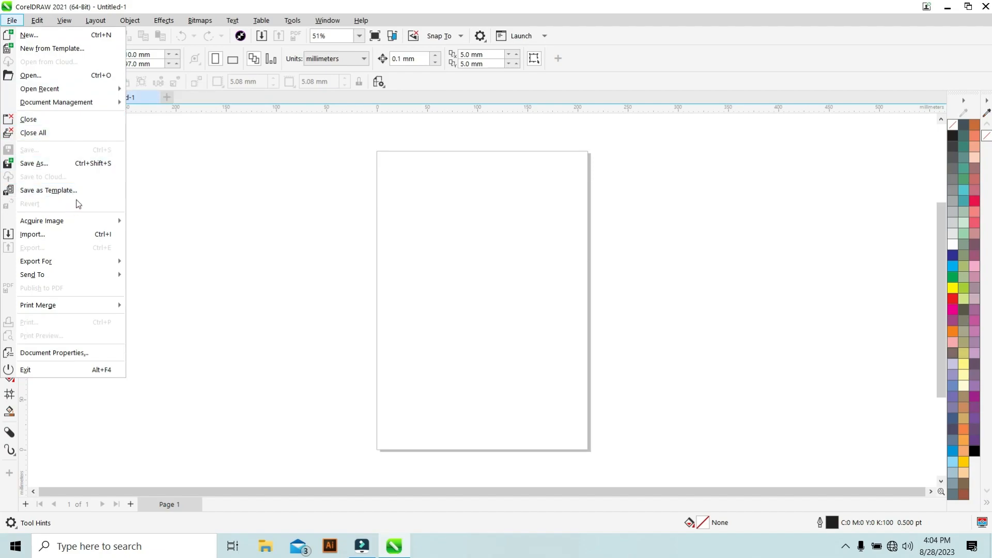
pyautogui.moveTo(59, 282)
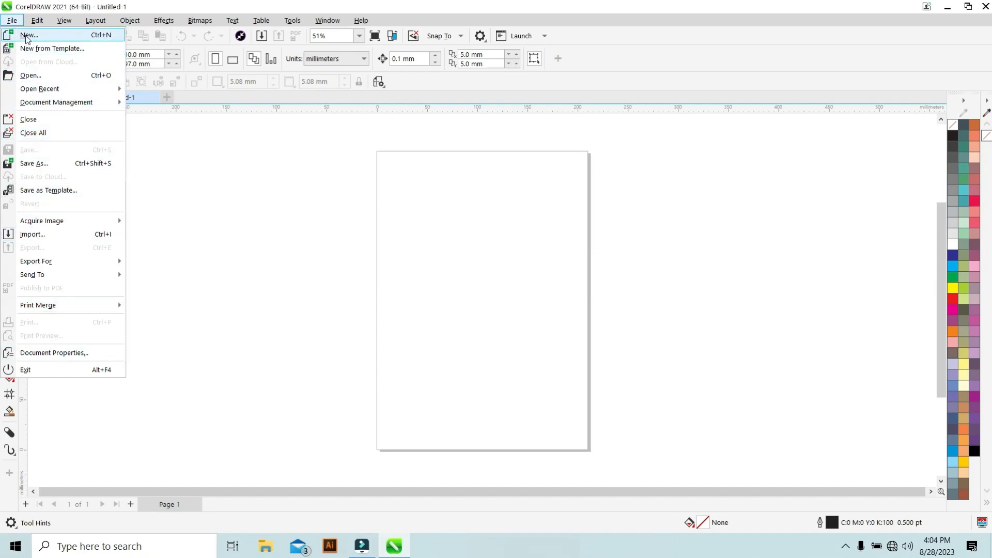
pyautogui.moveTo(37, 21)
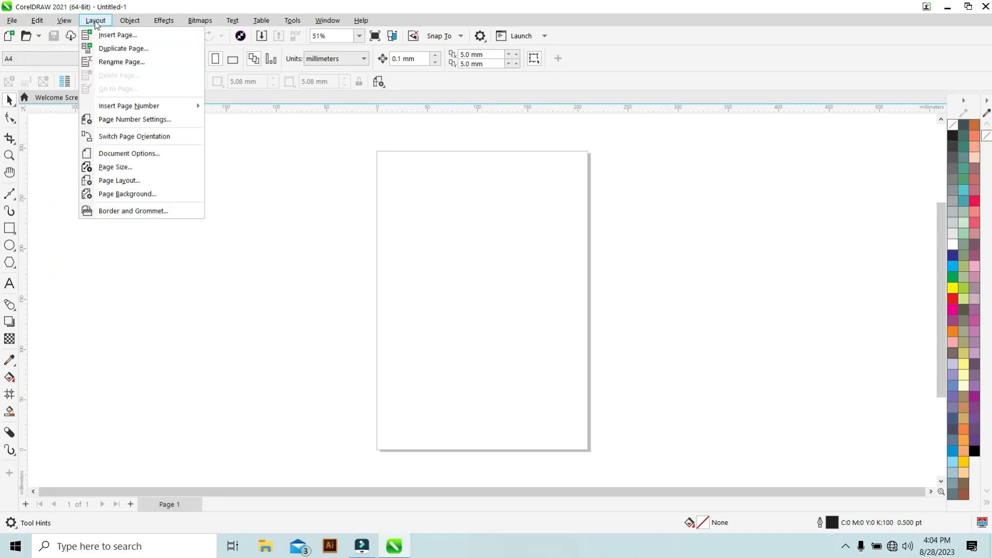
pyautogui.moveTo(131, 26)
pyautogui.moveTo(172, 26)
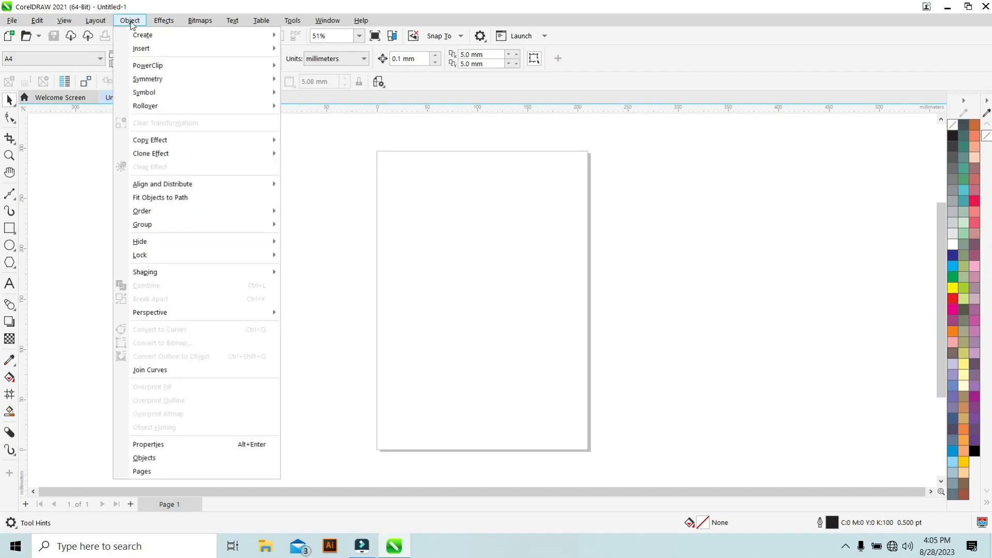
pyautogui.moveTo(169, 132)
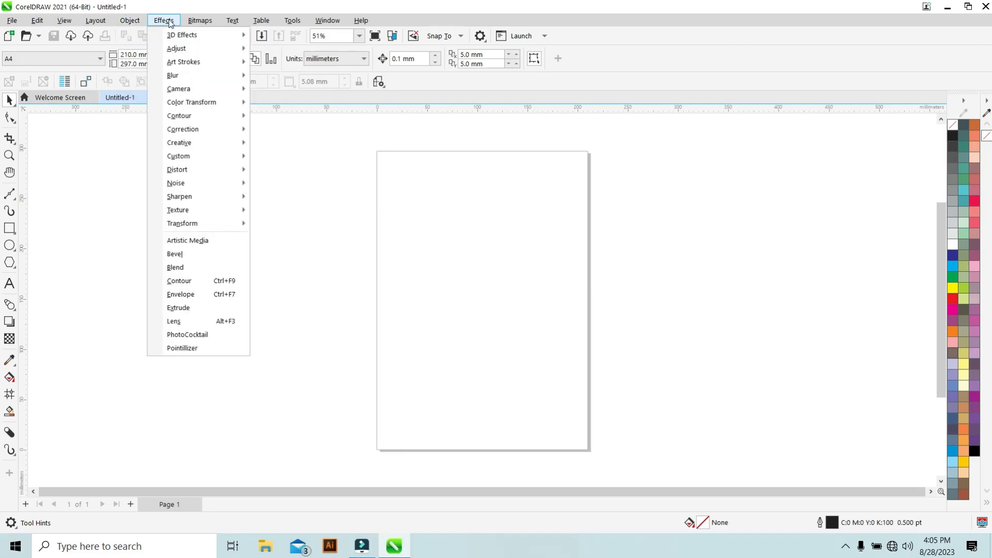
pyautogui.moveTo(206, 28)
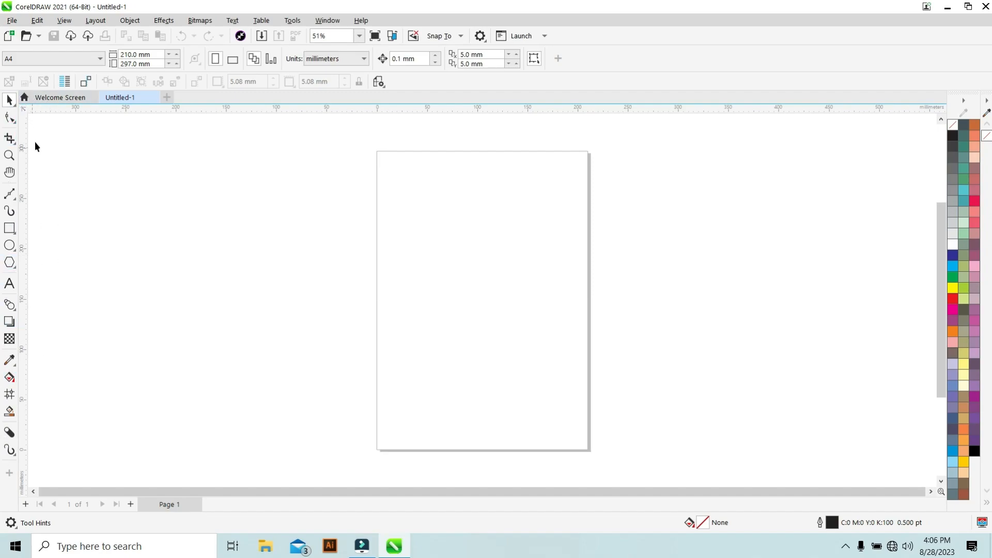
pyautogui.click(328, 20)
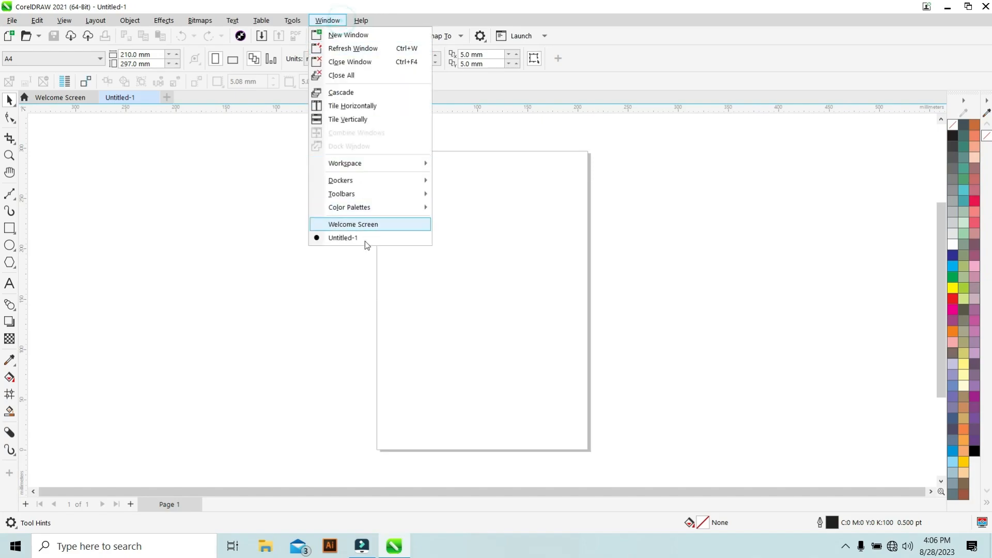
pyautogui.moveTo(374, 194)
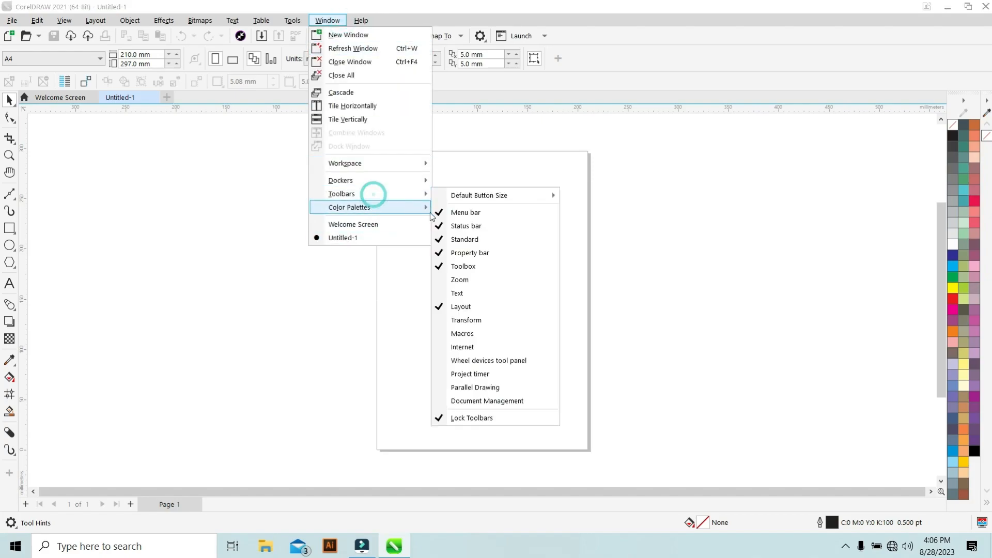
# Hide the toolbox and restore it from the Toolbars list.
pyautogui.click(442, 271)
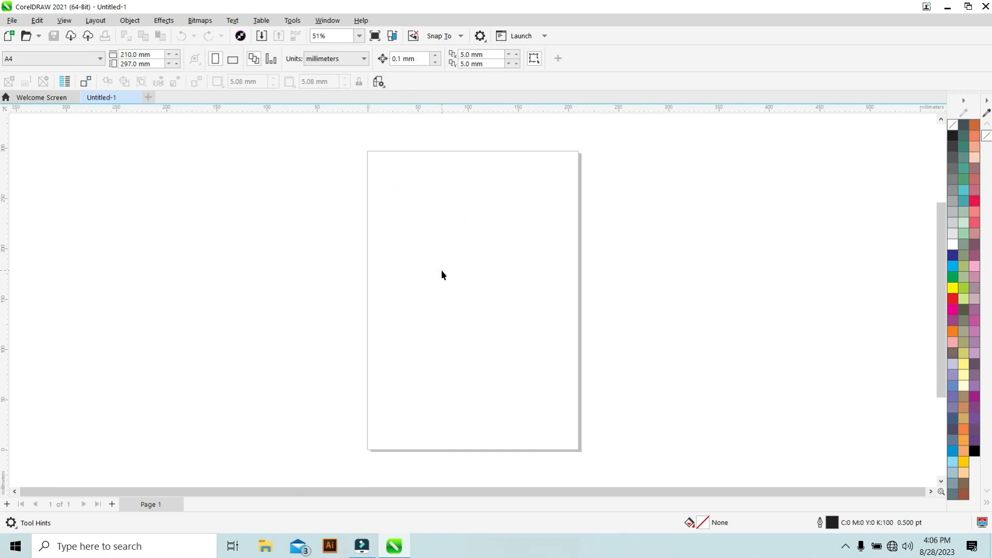
pyautogui.click(325, 20)
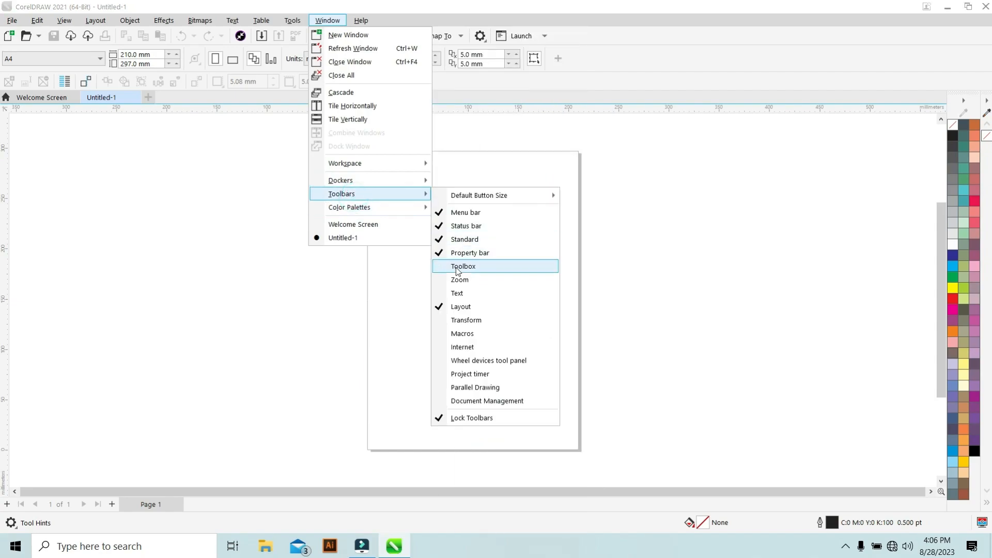
pyautogui.click(463, 268)
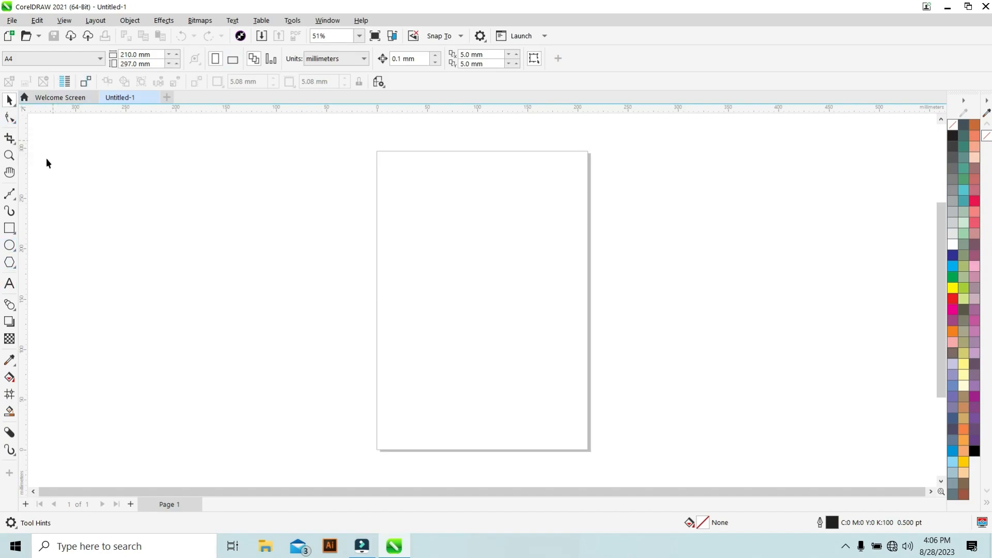
# Browse the Zoom tool options, the page size list and the units list of the document.
pyautogui.click(10, 156)
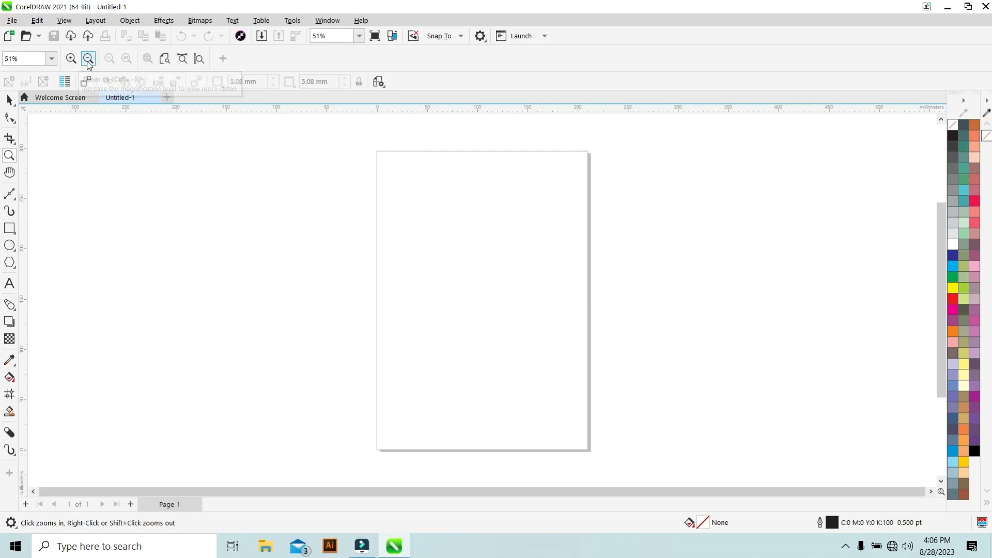
pyautogui.click(9, 99)
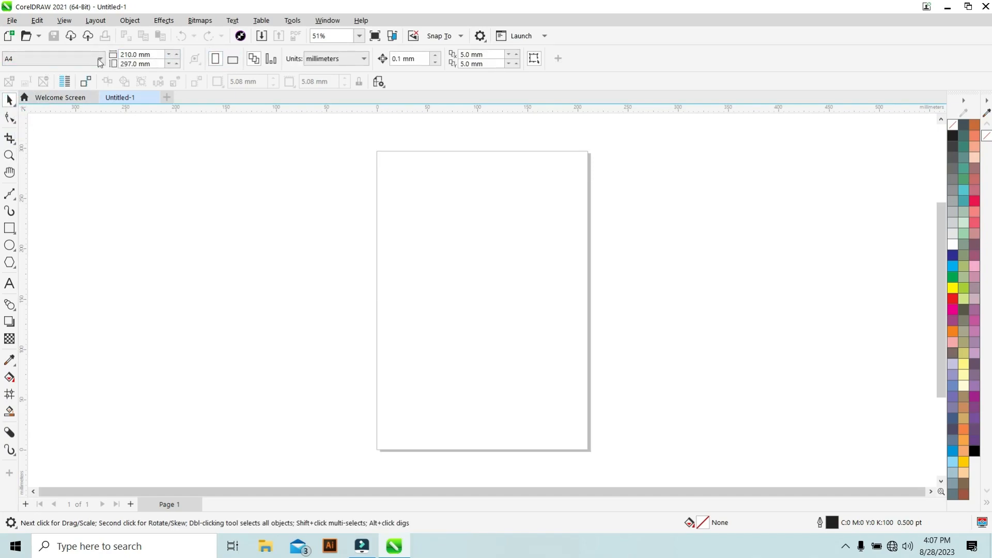
pyautogui.click(62, 61)
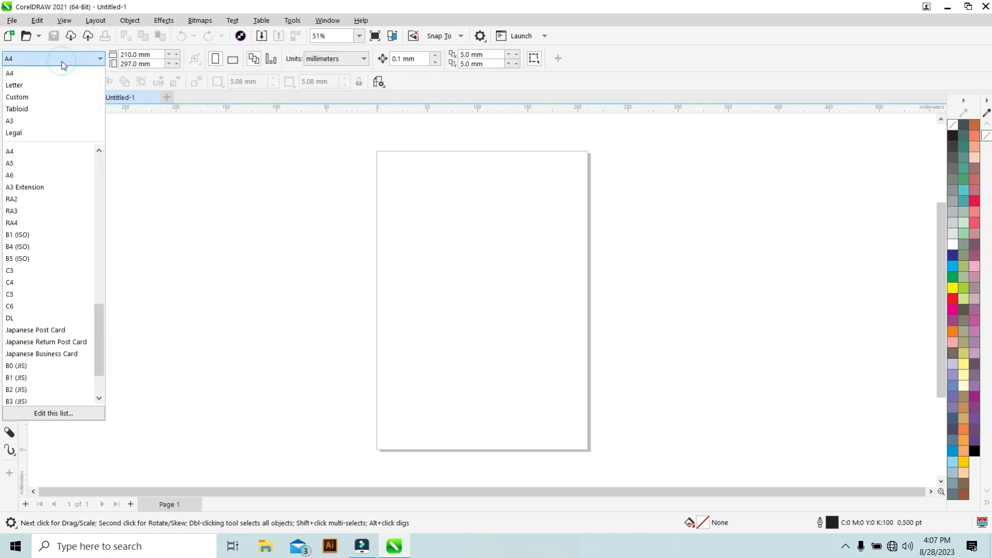
pyautogui.scroll(5, 79, 213)
pyautogui.scroll(10, 78, 212)
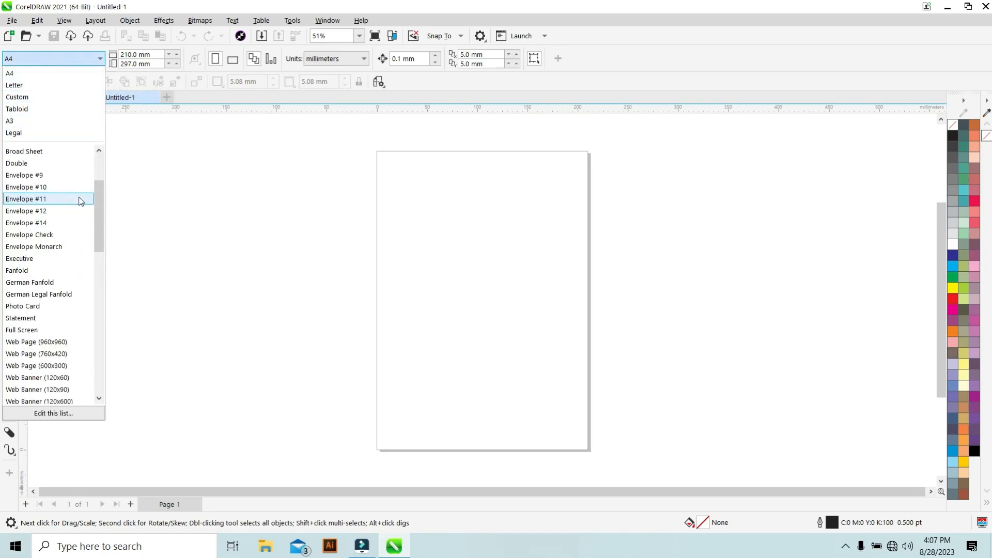
pyautogui.click(138, 186)
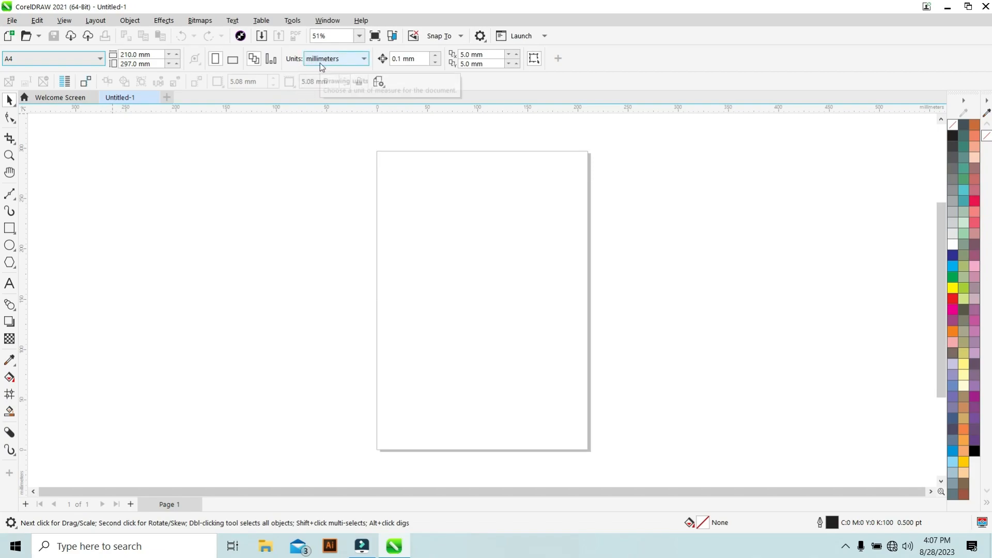
pyautogui.click(365, 60)
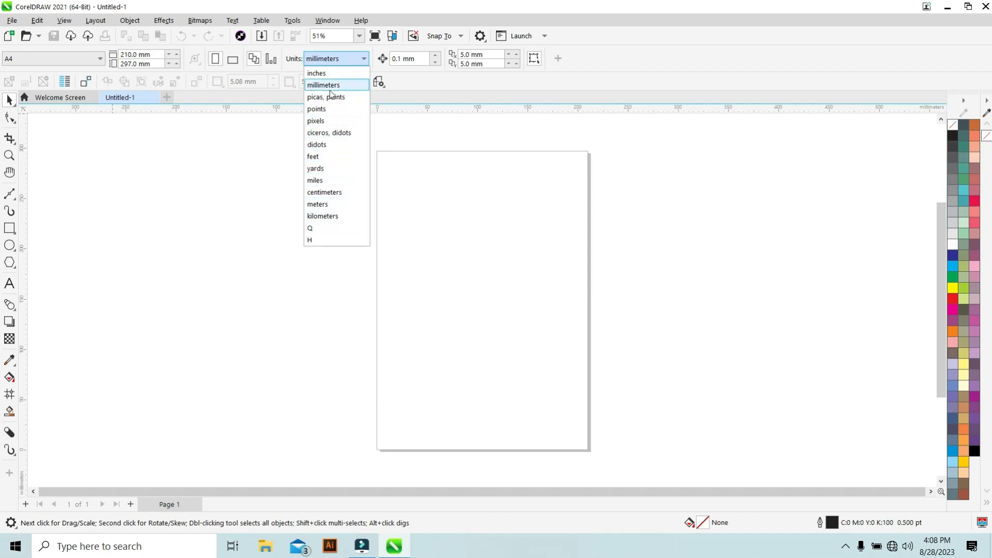
pyautogui.click(254, 135)
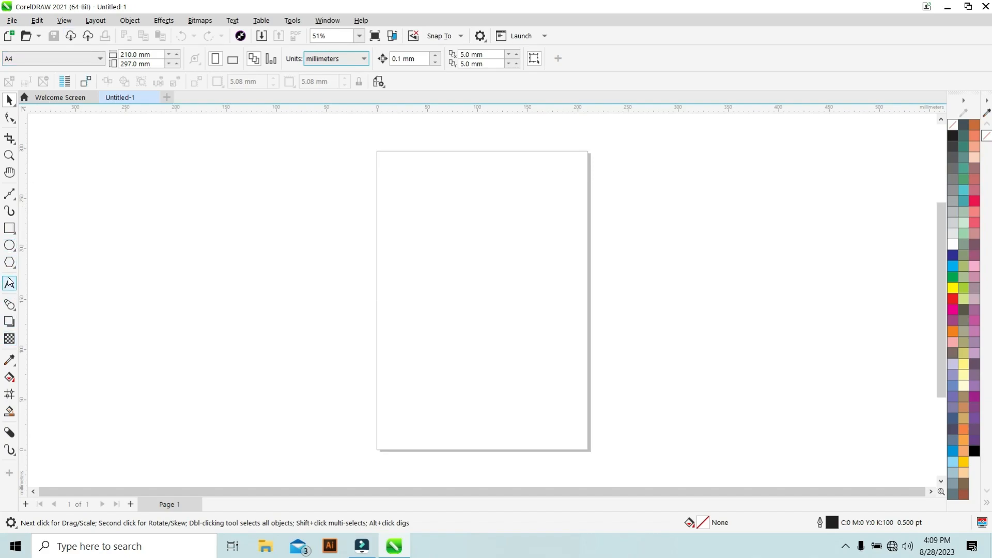
# Explore the Shape, Crop and curve tool flyouts, selecting the Pen tool.
pyautogui.click(12, 122)
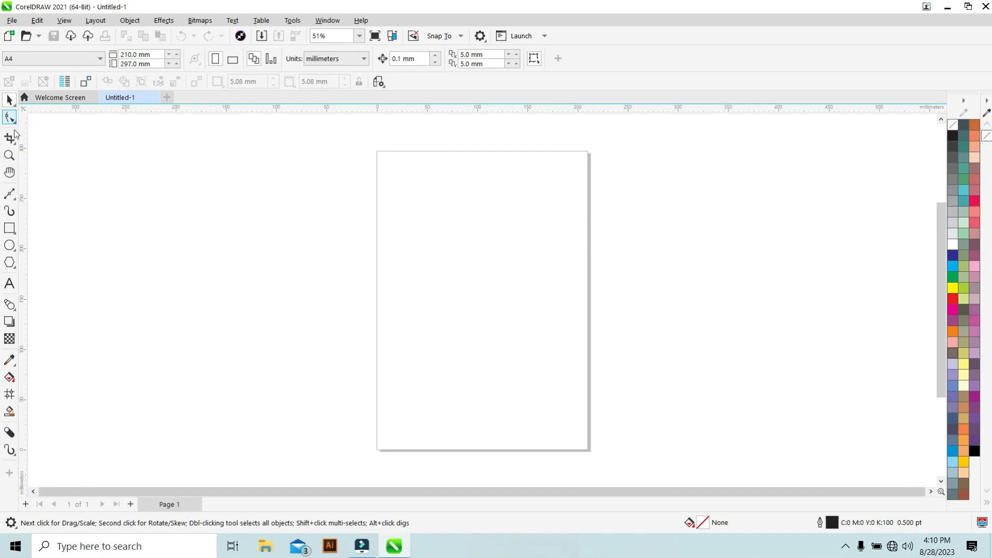
pyautogui.moveTo(11, 147)
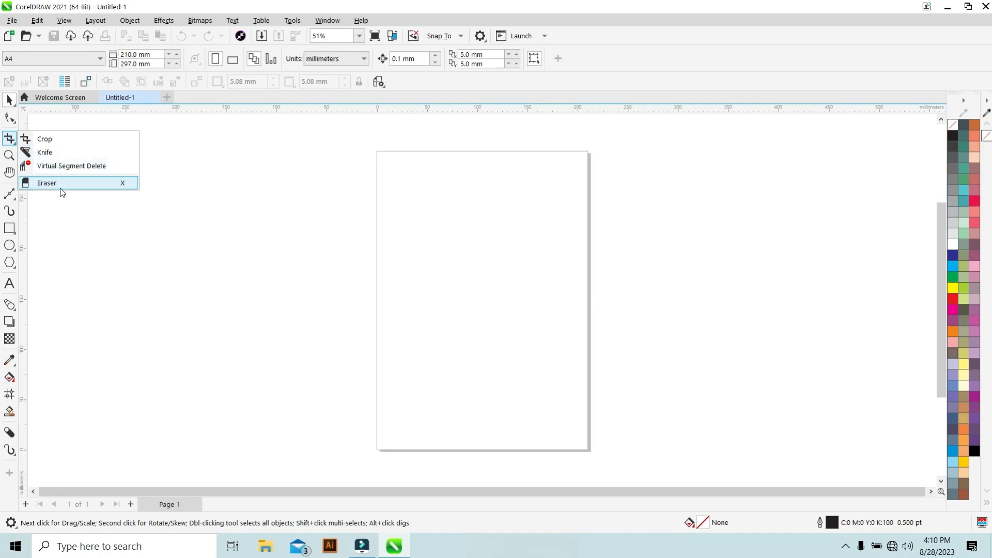
pyautogui.click(60, 205)
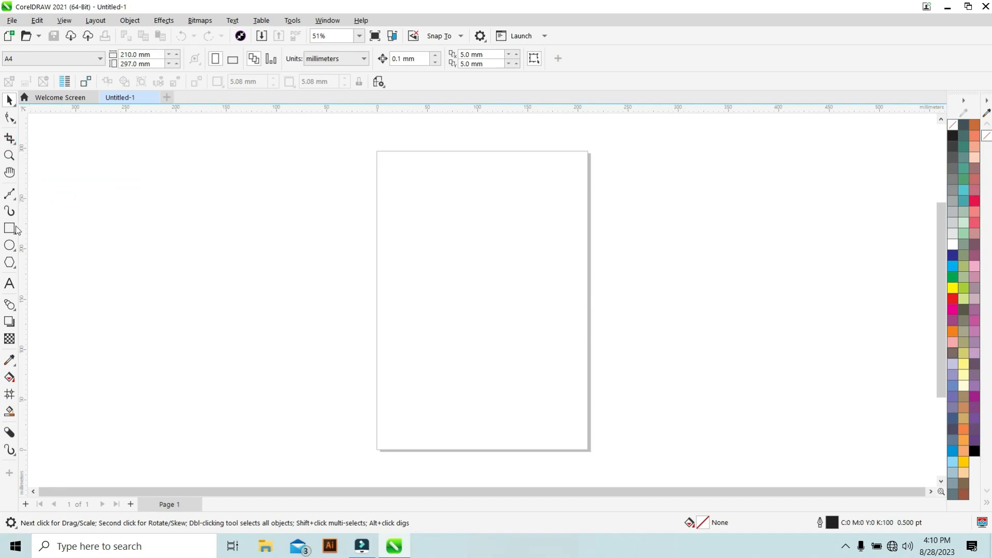
pyautogui.click(15, 197)
pyautogui.click(15, 199)
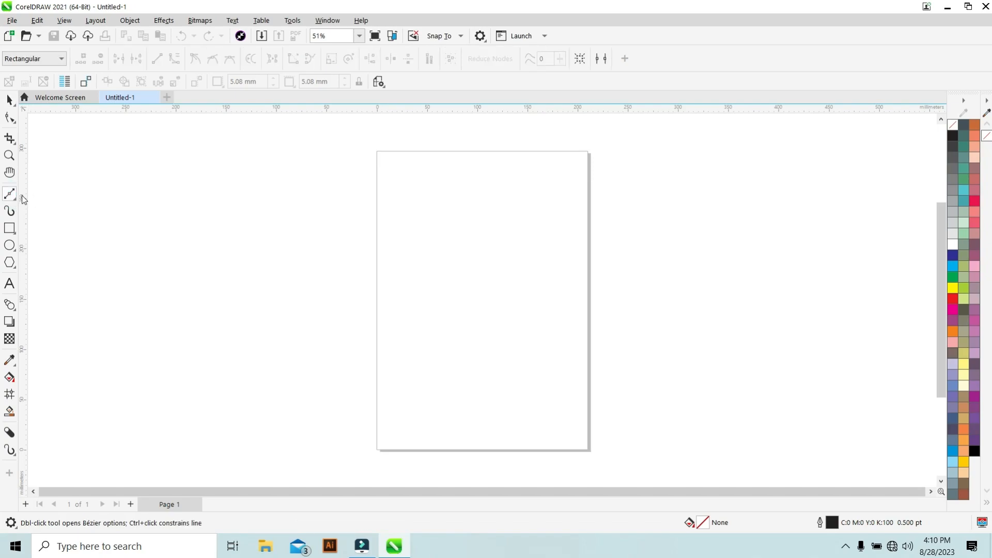
pyautogui.click(14, 199)
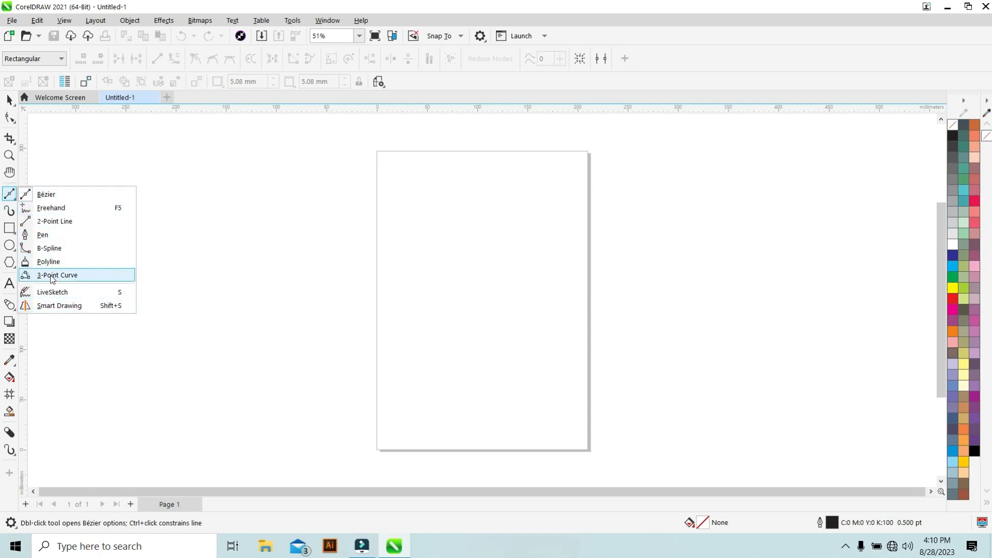
pyautogui.click(57, 238)
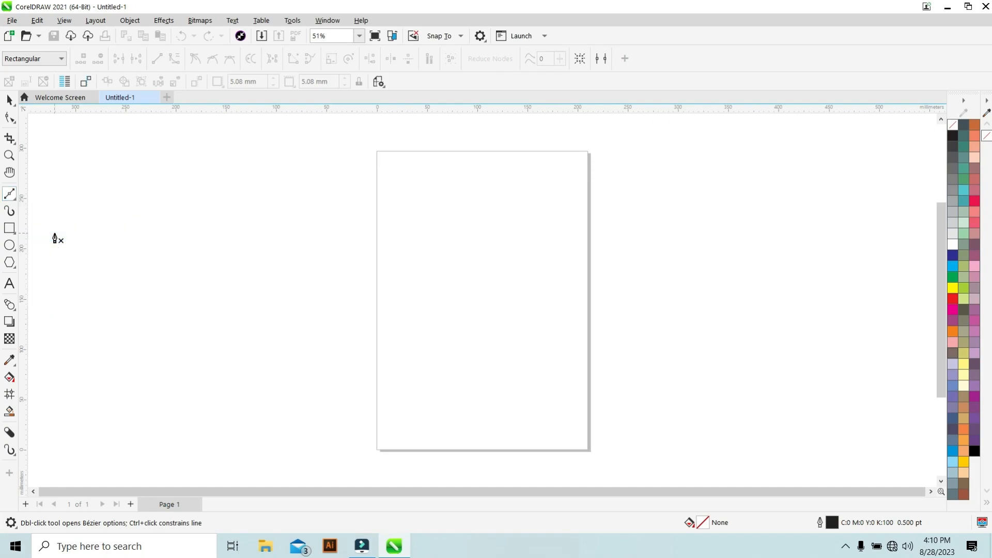
pyautogui.click(14, 196)
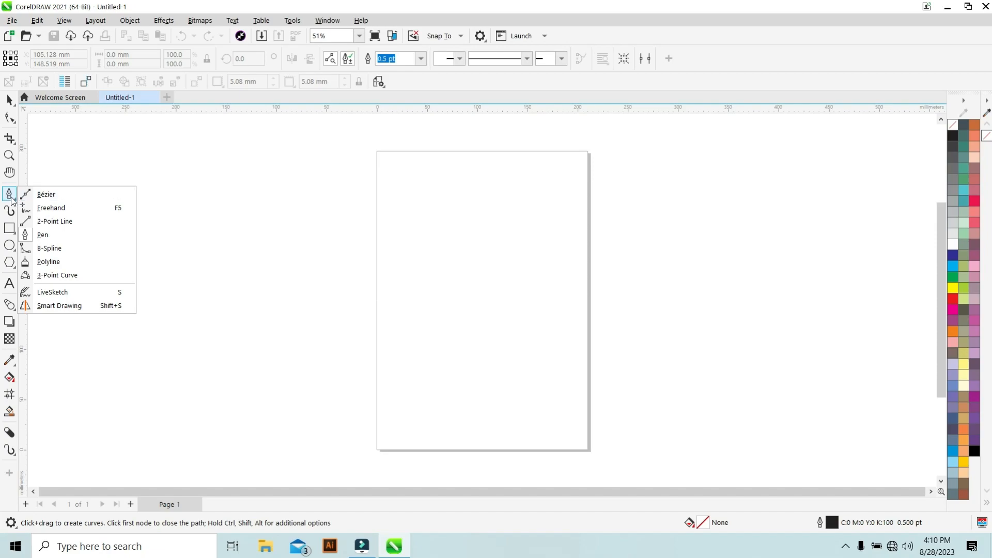
pyautogui.click(54, 236)
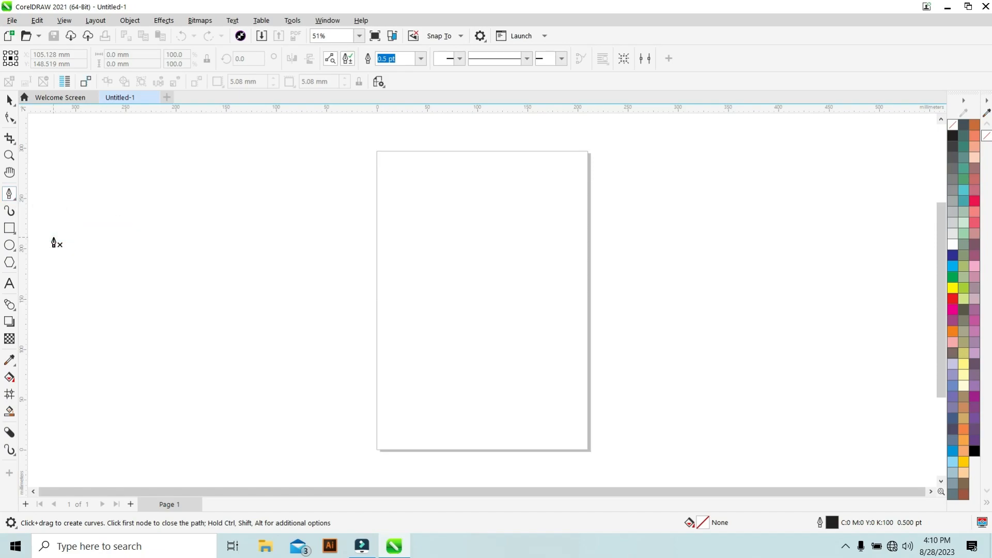
# Browse the Rectangle, Ellipse and Polygon tool flyouts in the toolbox.
pyautogui.click(13, 198)
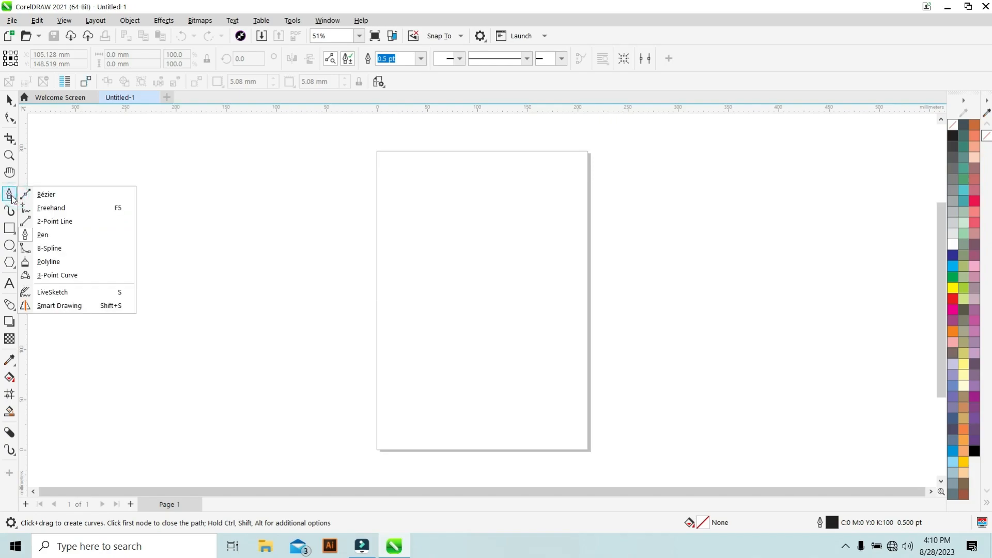
pyautogui.click(13, 233)
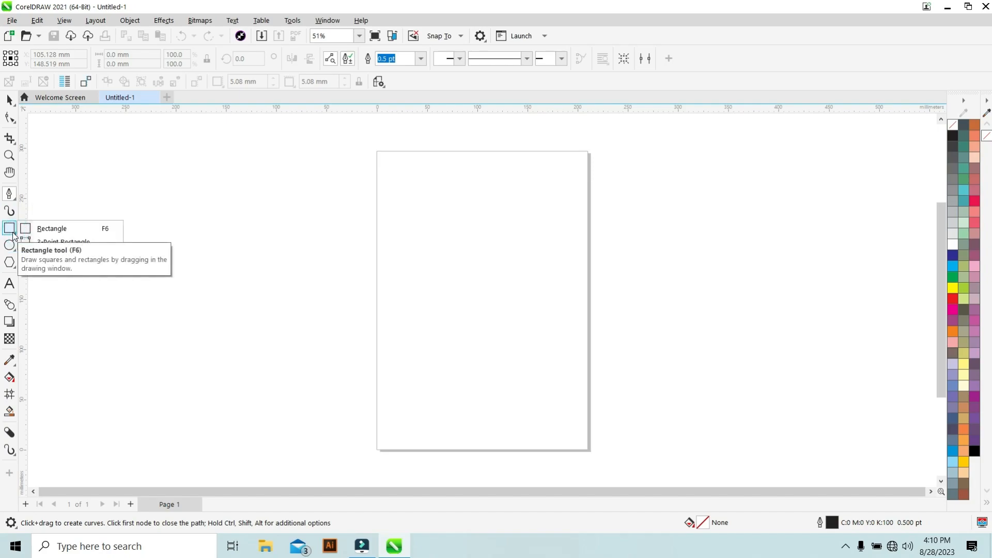
pyautogui.click(13, 247)
pyautogui.click(14, 230)
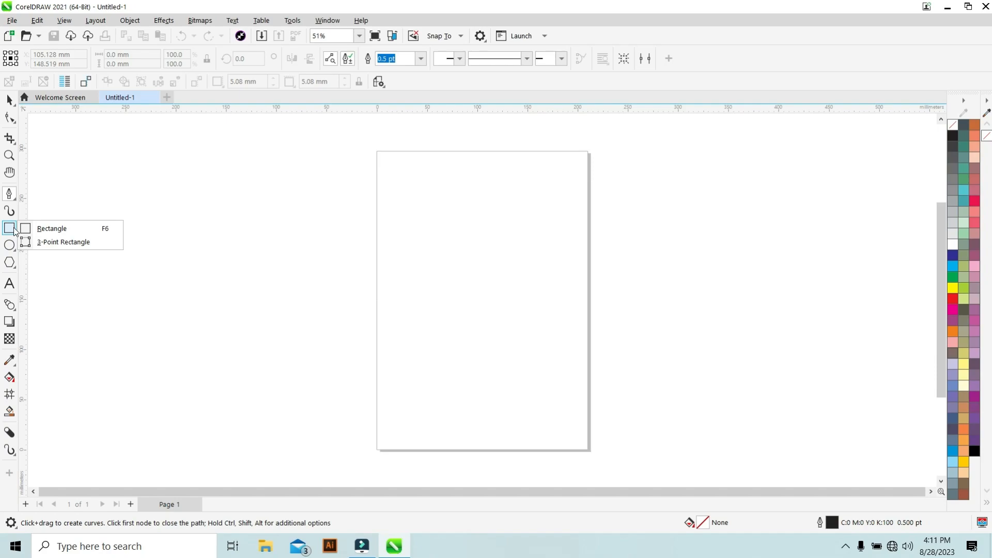
pyautogui.click(11, 247)
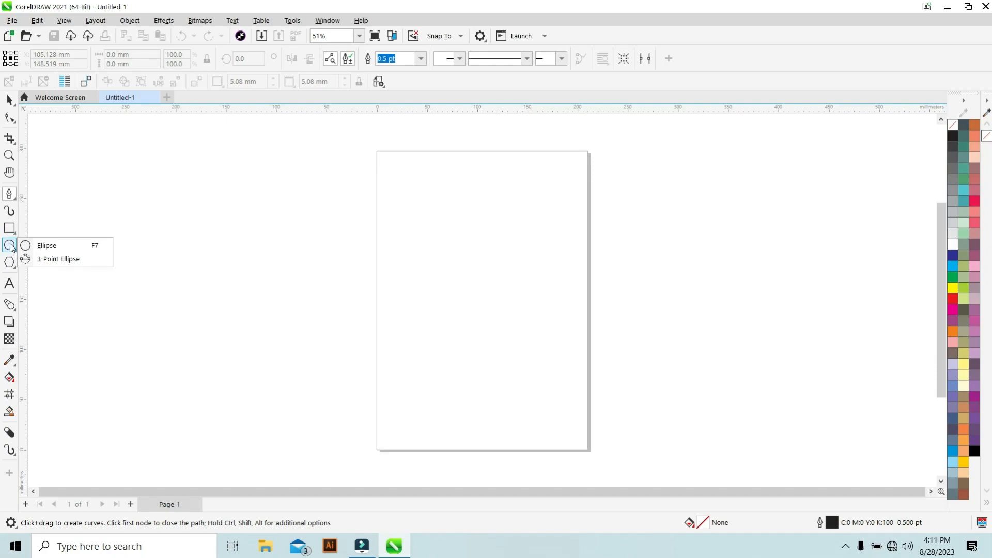
pyautogui.click(13, 264)
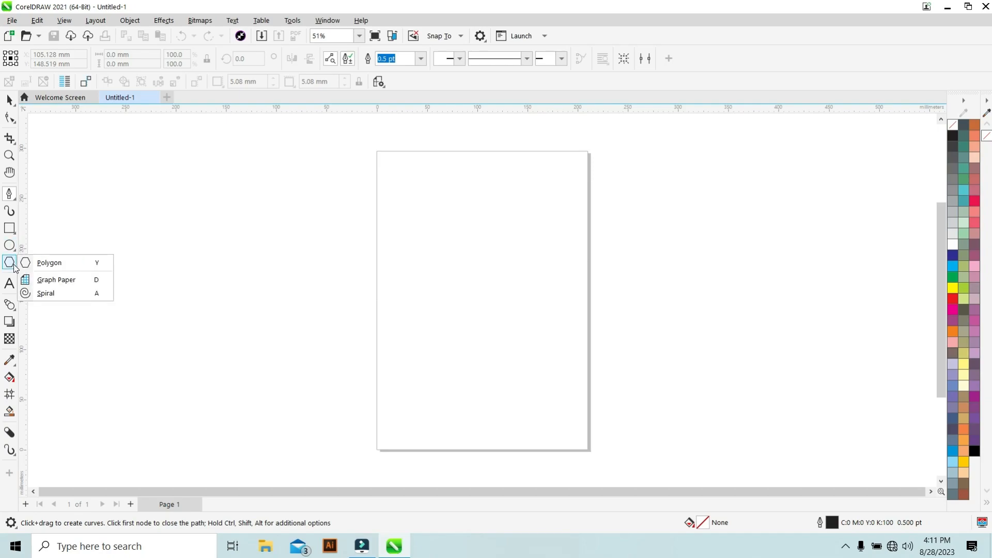
pyautogui.click(11, 306)
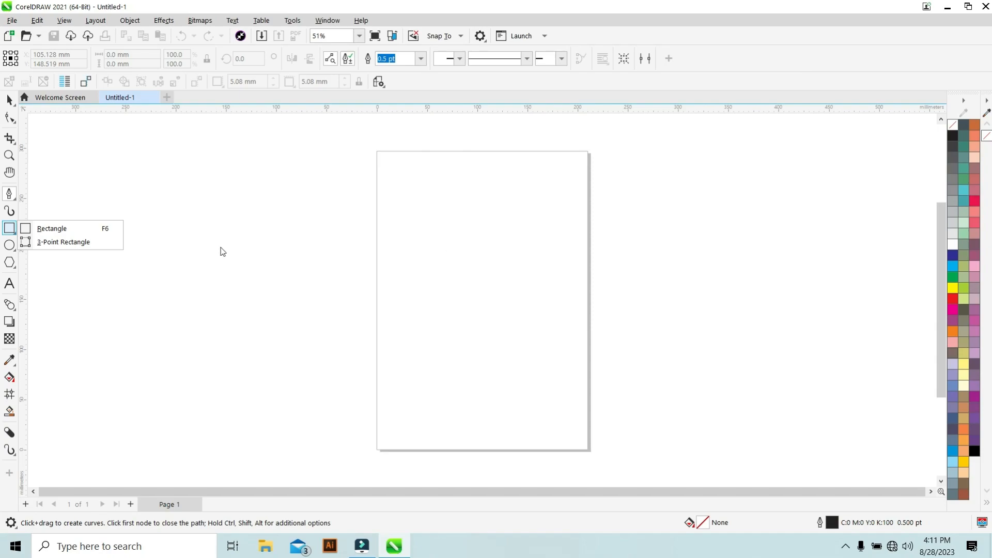
# Draw a rectangle about 142 × 38 mm near the top of the page and move it to the top-left corner.
pyautogui.click(9, 228)
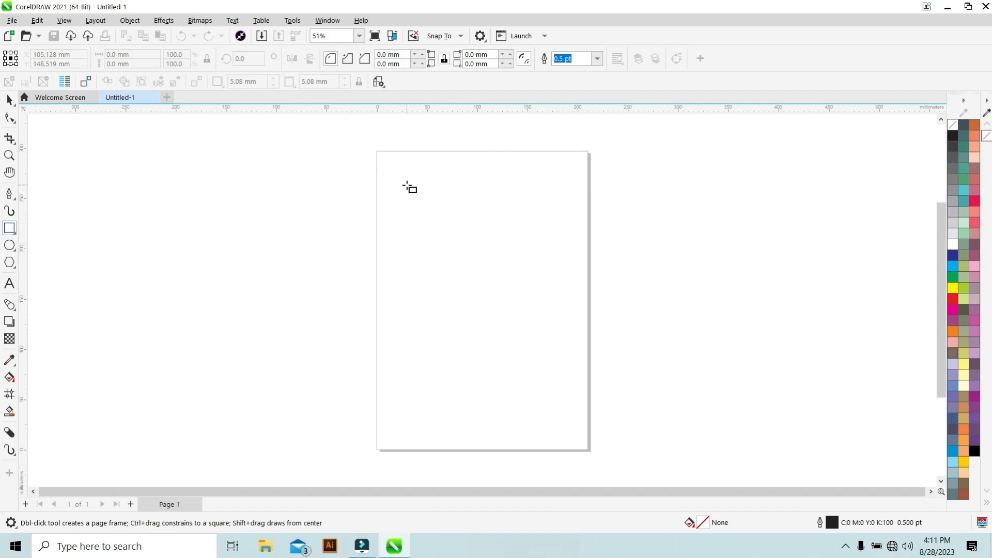
pyautogui.moveTo(403, 177); pyautogui.dragTo(545, 214)
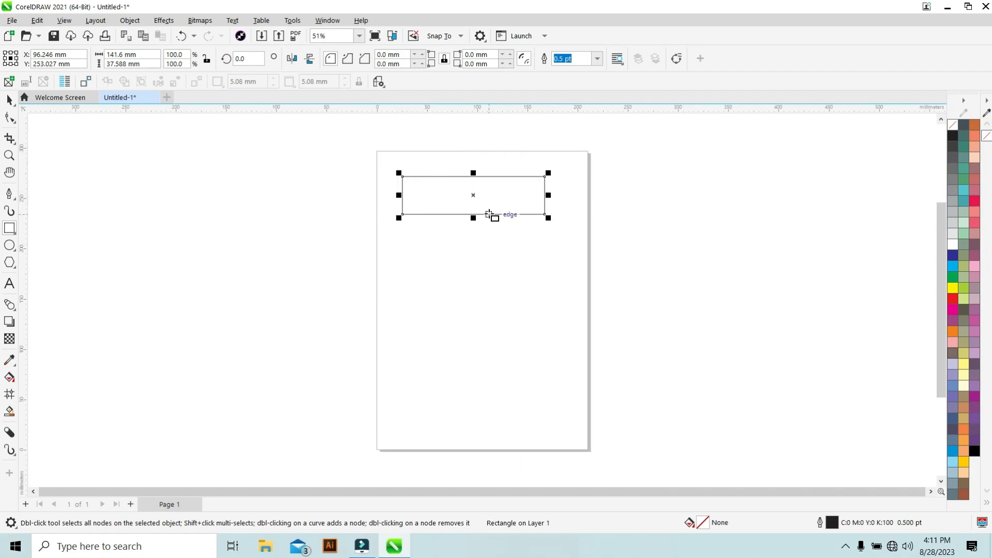
pyautogui.click(10, 100)
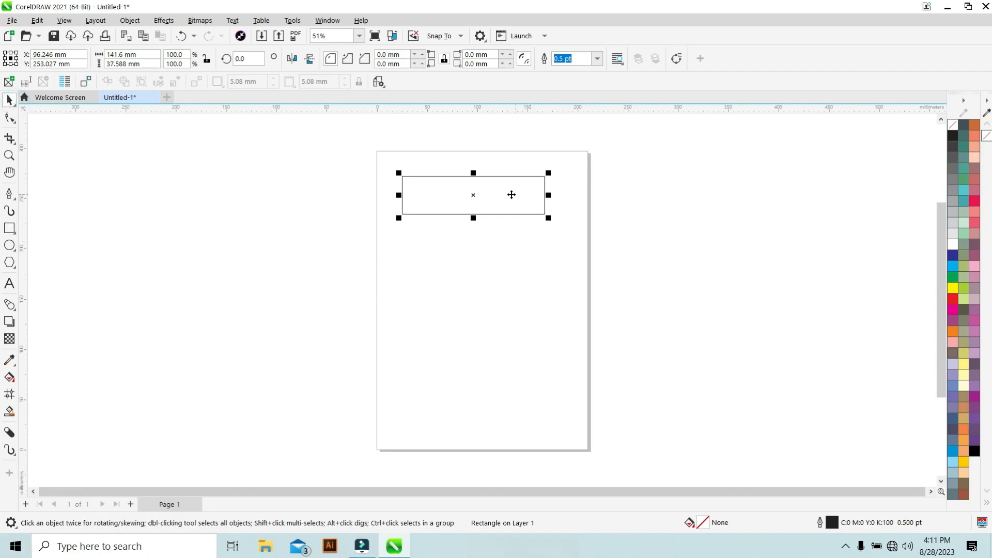
pyautogui.moveTo(515, 203); pyautogui.dragTo(493, 185)
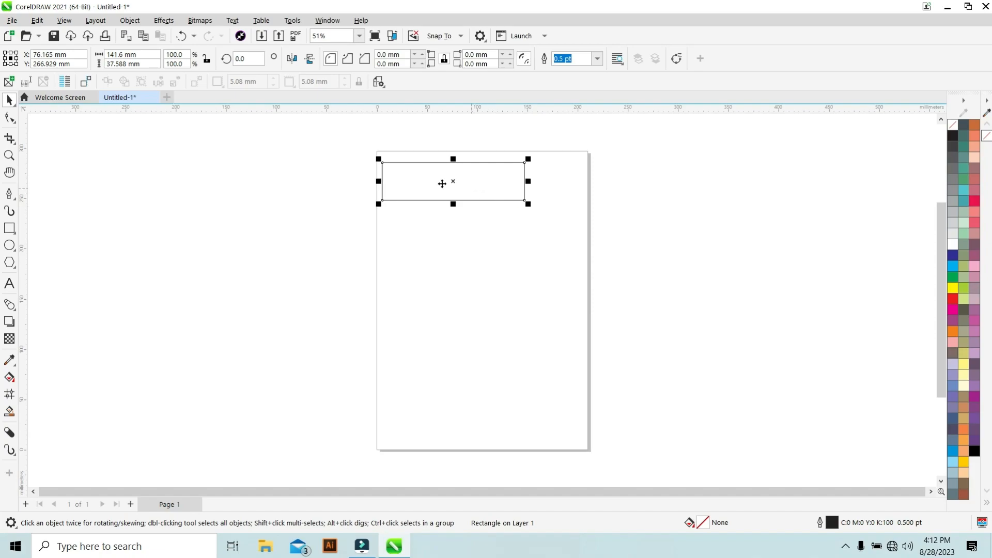
# Select the rectangle and nudge it to the right in small steps.
pyautogui.click(350, 194)
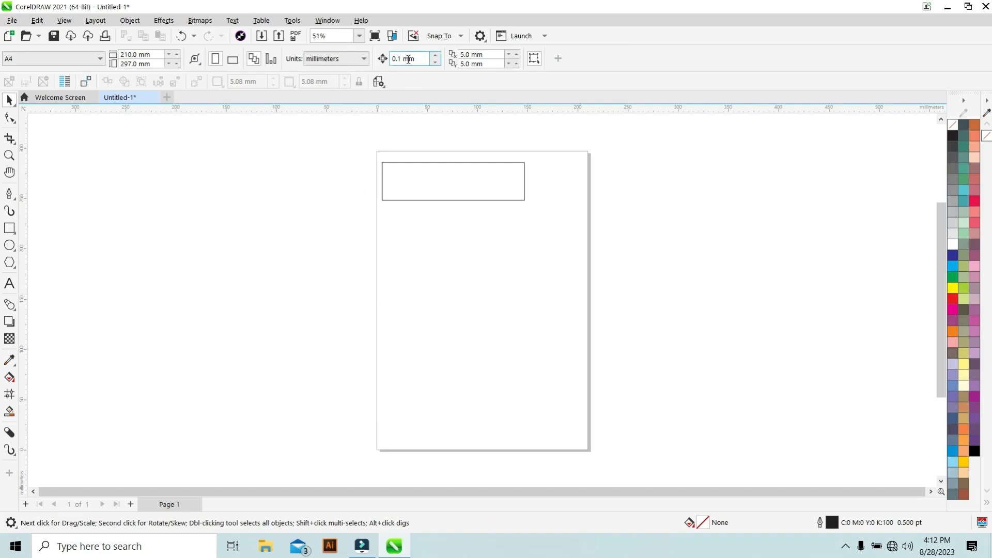
pyautogui.click(455, 192)
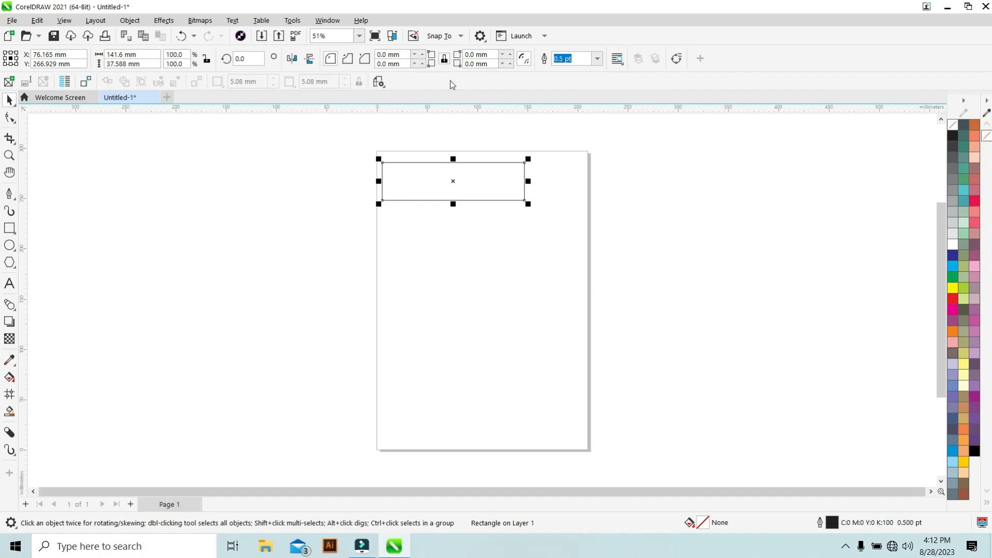
pyautogui.click(283, 118)
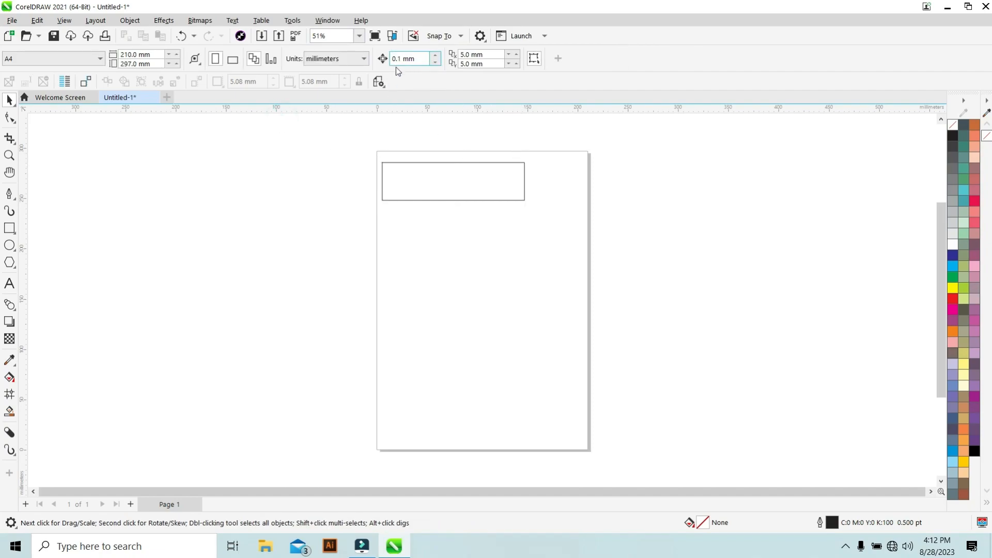
pyautogui.click(412, 193)
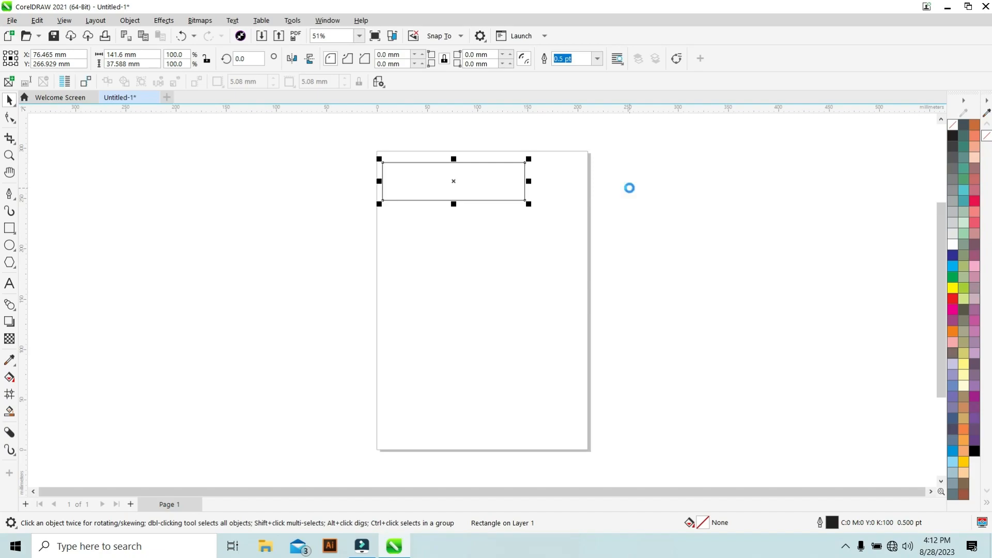
pyautogui.press('Right')
pyautogui.press('Right')
pyautogui.press('Right')
pyautogui.press('Right')
pyautogui.press('Right')
pyautogui.press('Right')
pyautogui.press('Right')
pyautogui.click(286, 270)
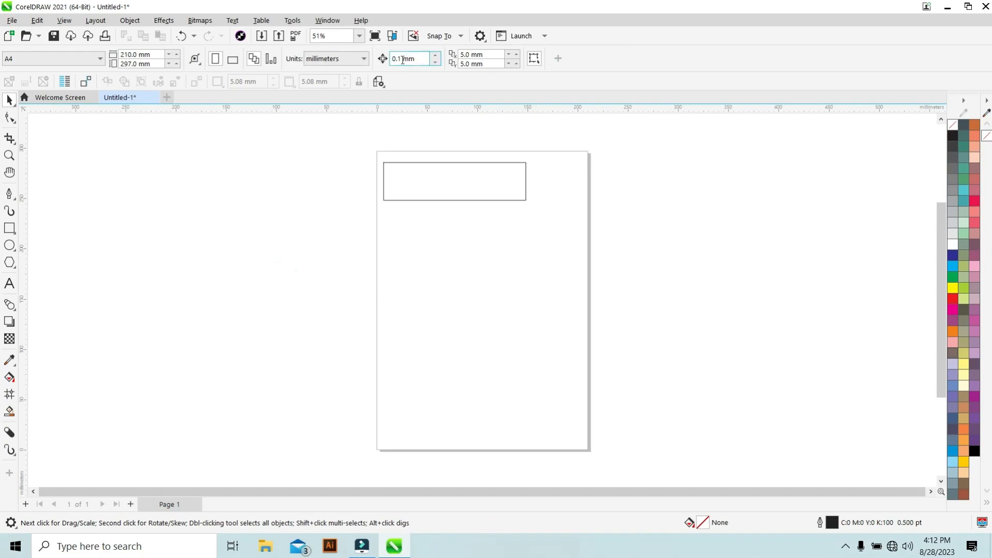
# Set the nudge distance to 0.5 mm and nudge the rectangle further to the right.
pyautogui.moveTo(403, 60); pyautogui.dragTo(399, 61)
pyautogui.click(365, 136)
pyautogui.click(439, 181)
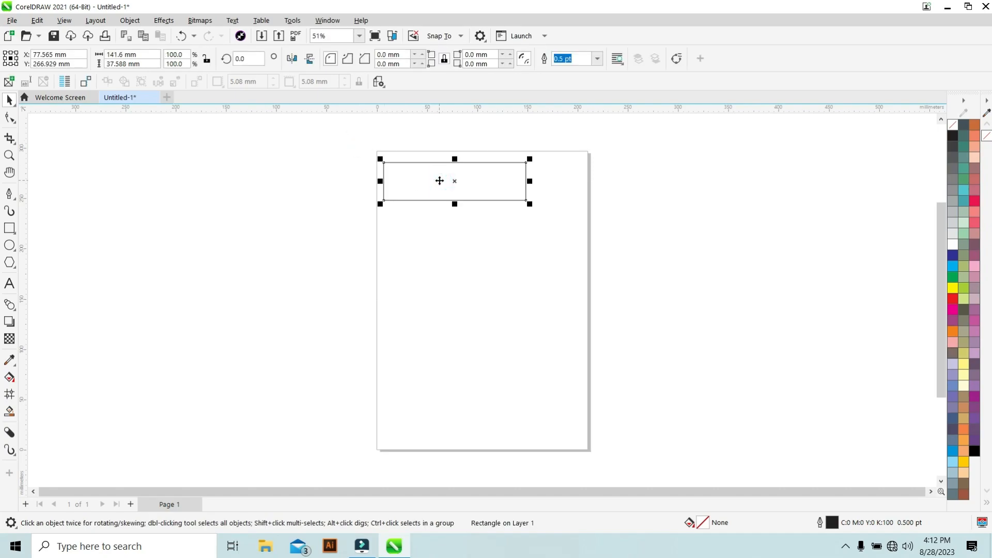
pyautogui.press('Right')
pyautogui.press('Right')
pyautogui.press('Right')
pyautogui.press('Right')
pyautogui.press('Right')
pyautogui.press('Right')
pyautogui.press('Right')
pyautogui.press('Right')
pyautogui.press('Right')
pyautogui.press('Right')
pyautogui.press('Right')
pyautogui.press('Right')
pyautogui.press('Right')
pyautogui.press('Right')
pyautogui.press('Right')
pyautogui.press('Right')
pyautogui.press('Right')
pyautogui.press('Right')
pyautogui.press('Right')
pyautogui.click(315, 144)
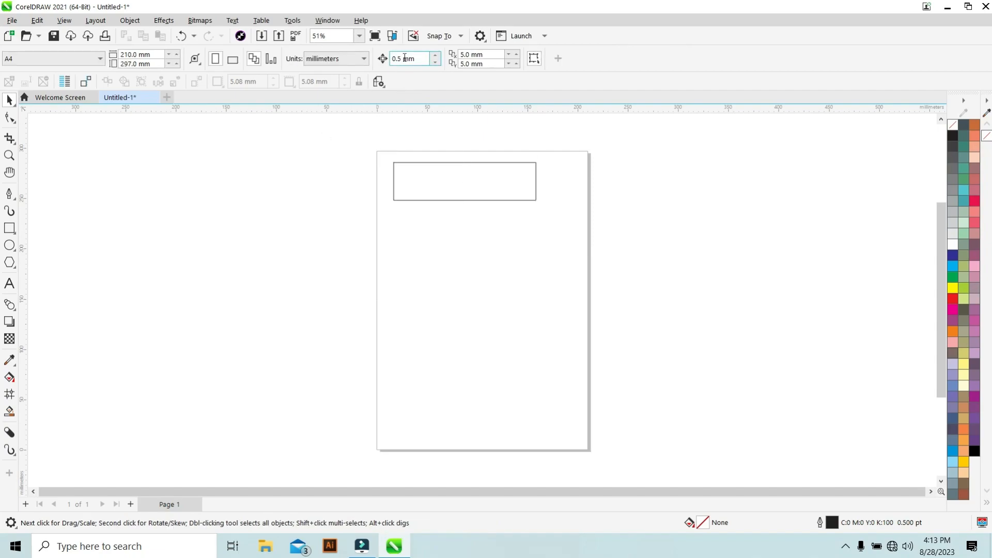
# Set the nudge distance to 0.75 mm and nudge the rectangle four steps to the right.
pyautogui.doubleClick(400, 59)
pyautogui.write('75')
pyautogui.click(339, 168)
pyautogui.click(455, 185)
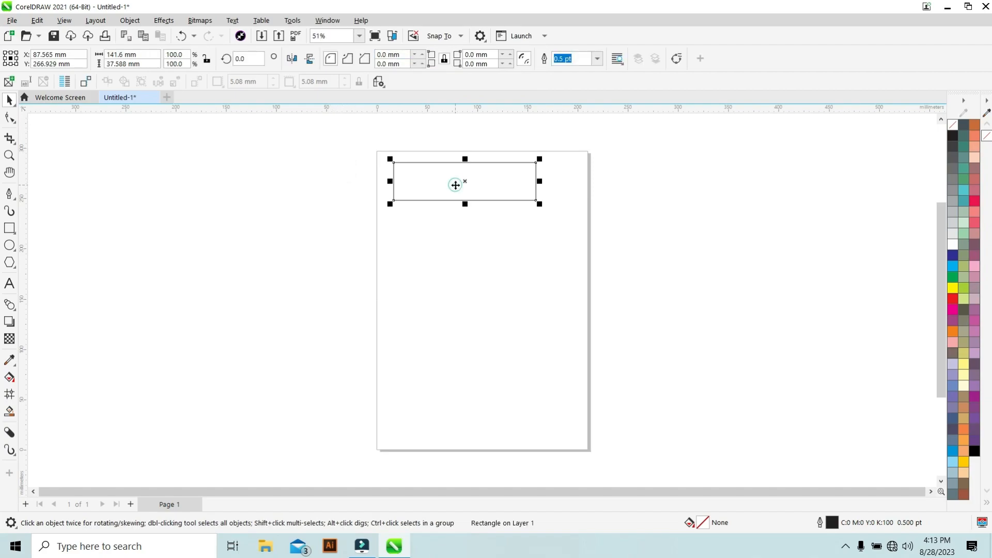
pyautogui.press('Right')
pyautogui.press('Right')
pyautogui.press('Right')
pyautogui.press('Right')
pyautogui.press('Right')
pyautogui.press('Right')
pyautogui.press('Right')
pyautogui.press('Right')
pyautogui.press('Right')
pyautogui.press('Right')
pyautogui.press('Right')
pyautogui.press('Right')
pyautogui.press('Right')
pyautogui.press('Right')
pyautogui.press('Right')
pyautogui.press('Right')
pyautogui.press('Right')
pyautogui.press('Right')
pyautogui.press('Right')
pyautogui.press('Right')
pyautogui.press('Right')
# Scale the rectangle down from its corner to about 86 × 23 mm and select it again.
pyautogui.click(325, 188)
pyautogui.click(452, 179)
pyautogui.moveTo(555, 205); pyautogui.dragTo(439, 188)
pyautogui.click(291, 178)
pyautogui.click(337, 163)
pyautogui.click(427, 199)
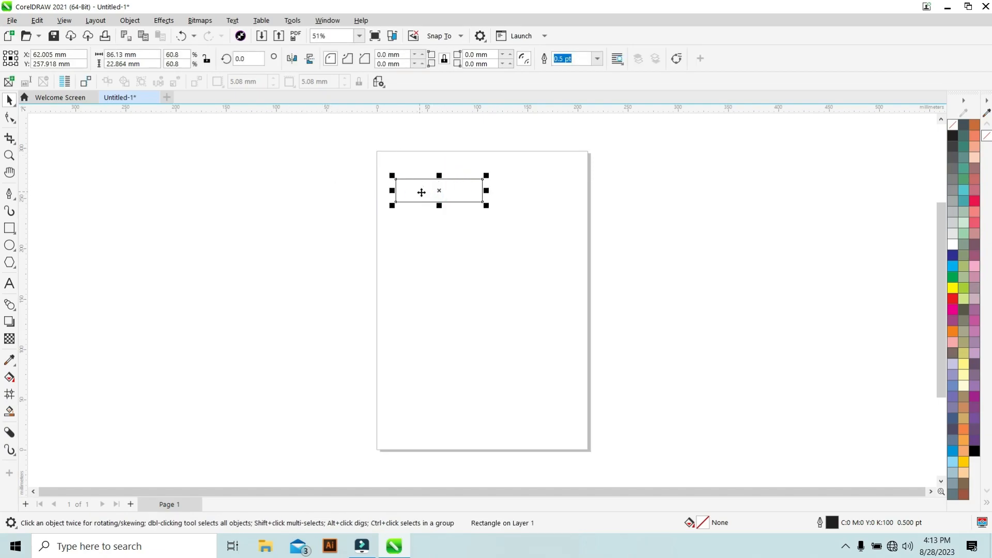
# Nudge the rectangle three steps down, three steps back up, and three steps to the left.
pyautogui.press('Down')
pyautogui.press('Down')
pyautogui.press('Down')
pyautogui.press('Down')
pyautogui.press('Down')
pyautogui.press('Down')
pyautogui.press('Down')
pyautogui.press('Down')
pyautogui.press('Down')
pyautogui.press('Down')
pyautogui.press('Down')
pyautogui.press('Down')
pyautogui.press('Down')
pyautogui.press('Down')
pyautogui.press('Down')
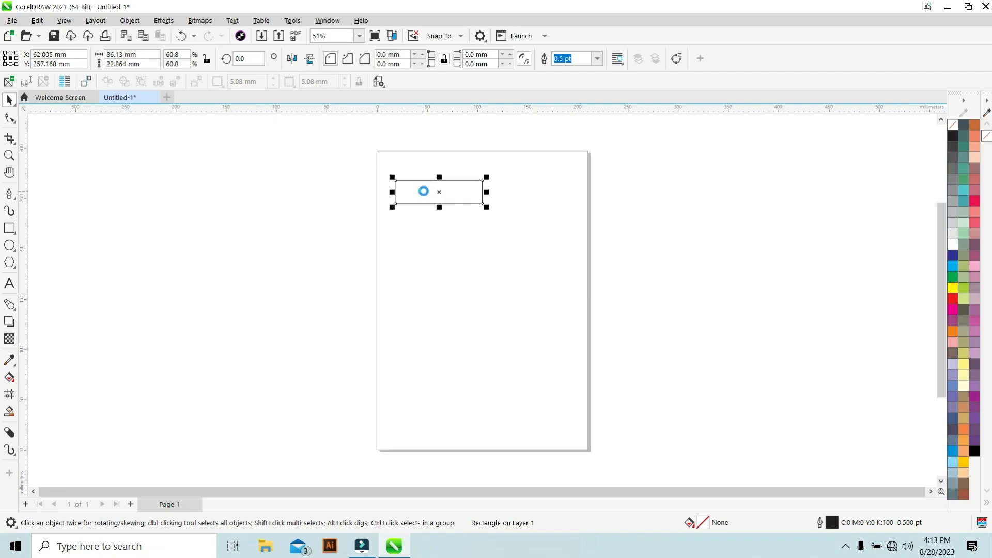
pyautogui.press('Up')
pyautogui.press('Up')
pyautogui.press('Up')
pyautogui.press('Up')
pyautogui.press('Up')
pyautogui.press('Up')
pyautogui.press('Up')
pyautogui.press('Up')
pyautogui.press('Up')
pyautogui.press('Up')
pyautogui.press('Left')
pyautogui.press('Left')
pyautogui.press('Left')
pyautogui.press('Left')
pyautogui.press('Left')
pyautogui.press('Left')
pyautogui.press('Left')
pyautogui.press('Left')
pyautogui.press('Left')
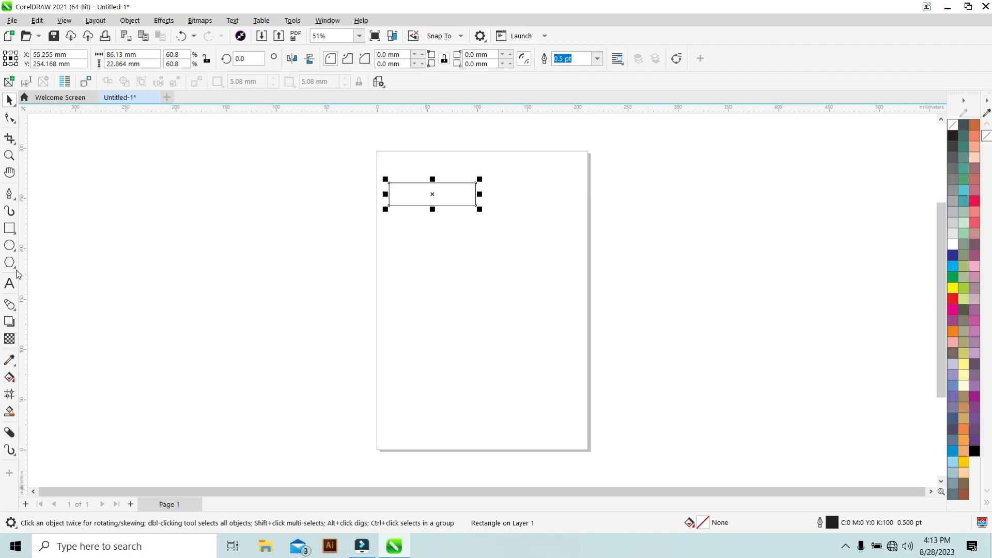
# Pick the Ellipse tool and draw an ellipse about 84 × 74 mm below the rectangle.
pyautogui.click(7, 249)
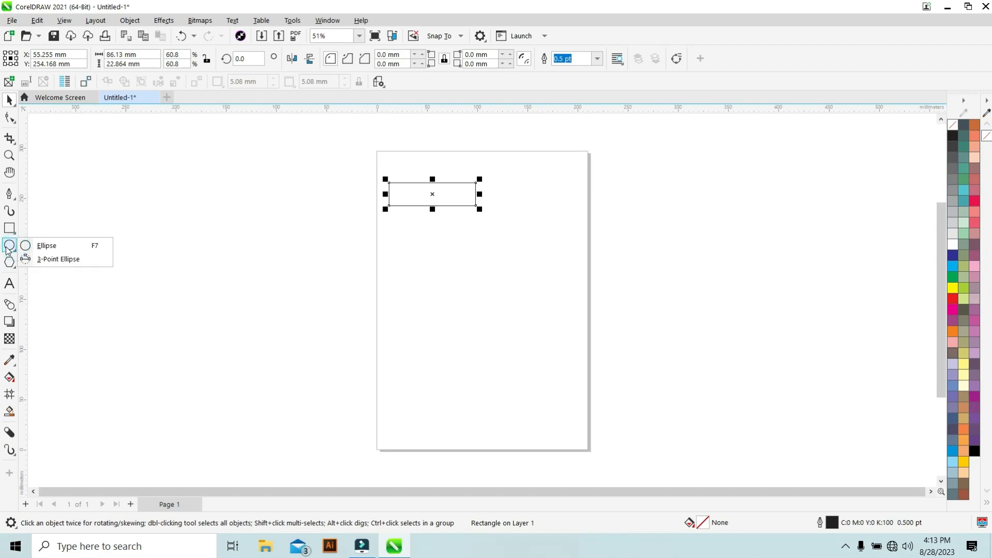
pyautogui.click(61, 247)
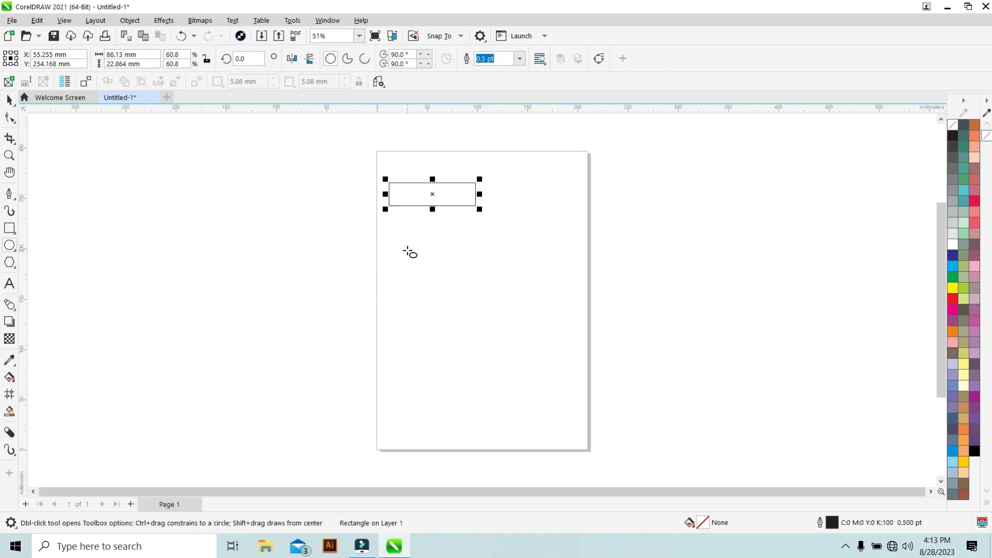
pyautogui.moveTo(408, 239); pyautogui.dragTo(492, 314)
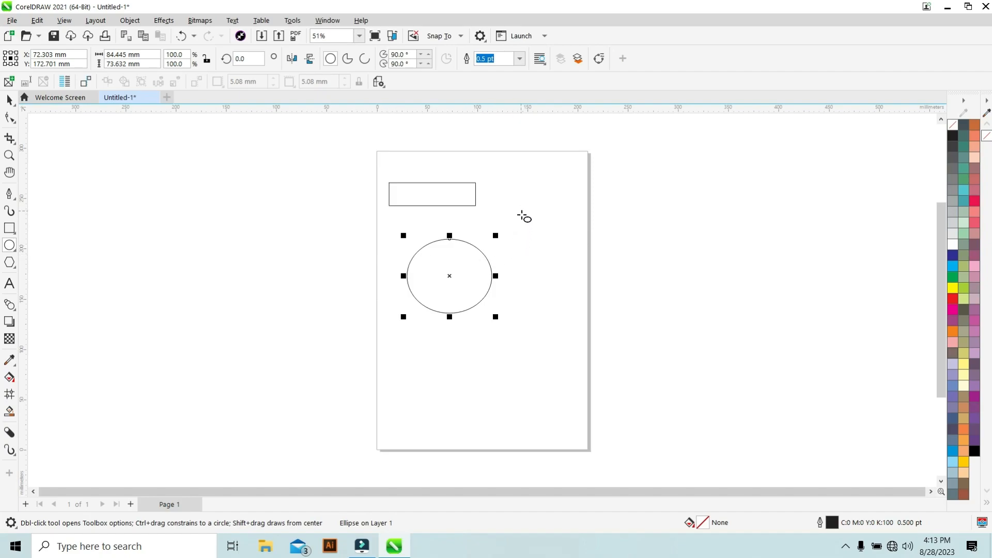
# Draw a circle about 54 mm across near the page's upper-right corner.
pyautogui.moveTo(528, 182); pyautogui.dragTo(571, 237)
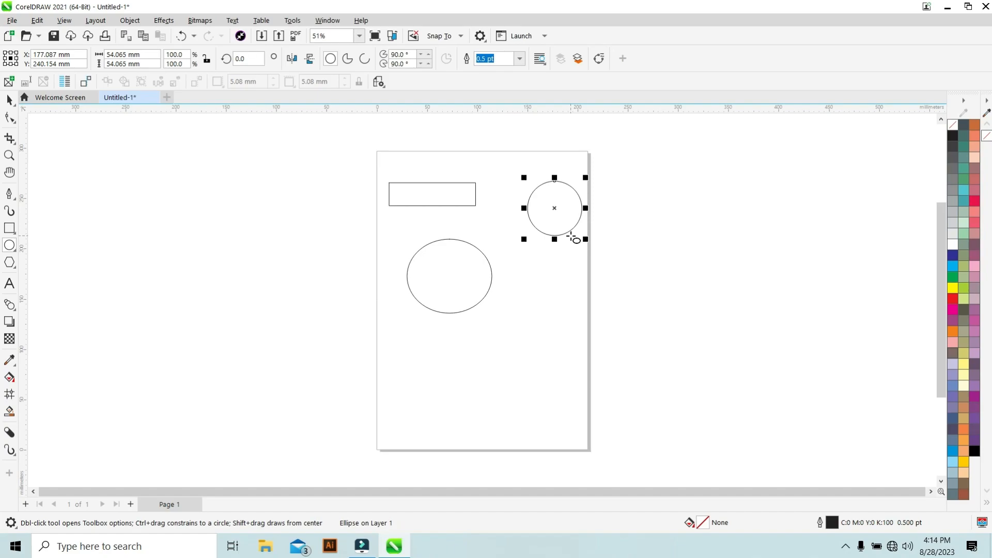
pyautogui.moveTo(398, 256); pyautogui.dragTo(398, 255)
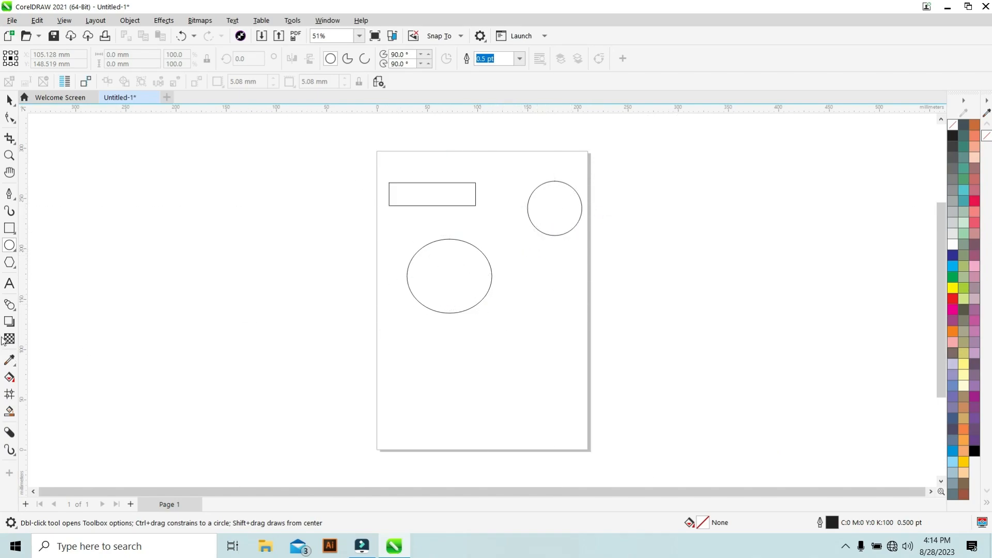
# Pick the Polygon tool and draw a pentagon about 80 × 81 mm below the ellipse.
pyautogui.click(9, 263)
pyautogui.click(51, 269)
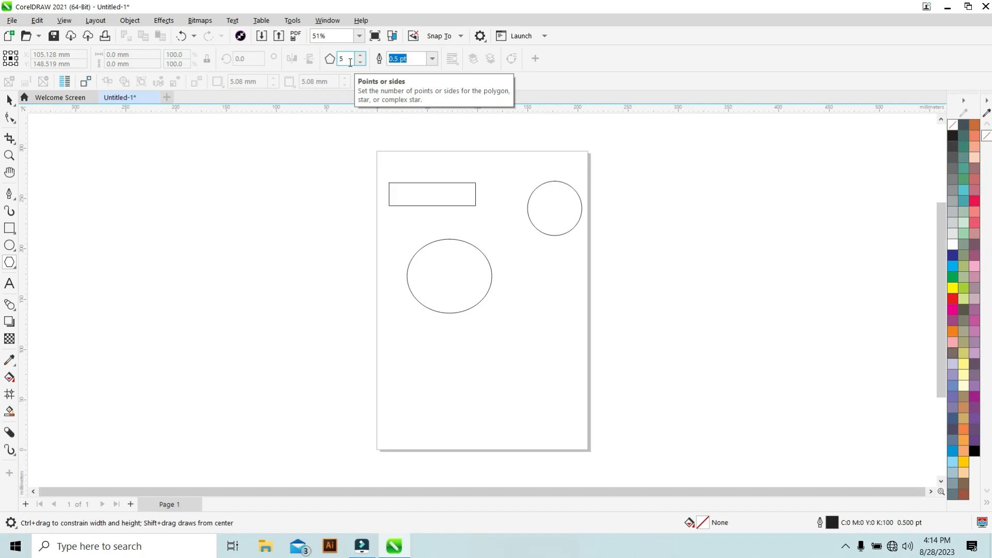
pyautogui.moveTo(414, 350); pyautogui.dragTo(446, 381)
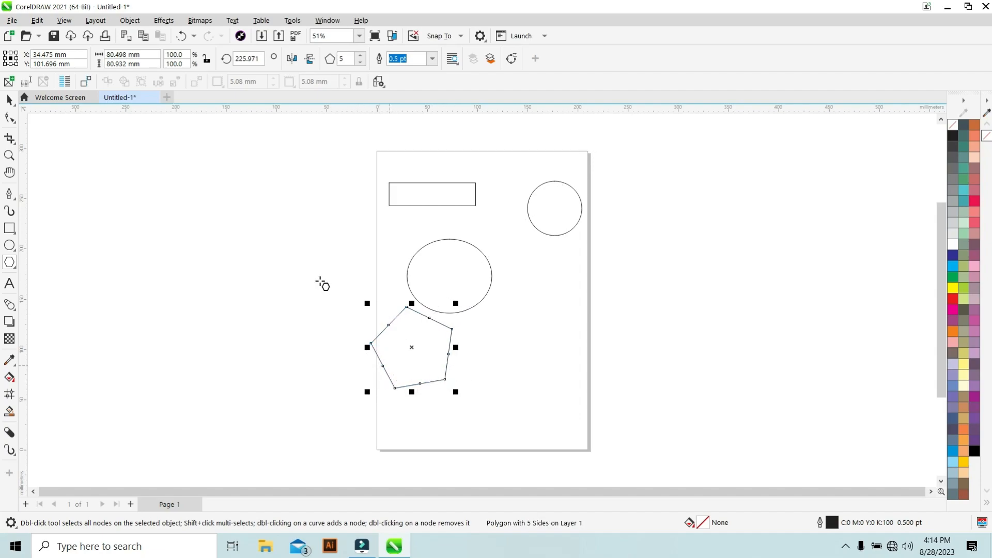
# Increase the polygon's number of sides to 10.
pyautogui.click(362, 56)
pyautogui.click(361, 56)
pyautogui.click(361, 56)
pyautogui.click(361, 56)
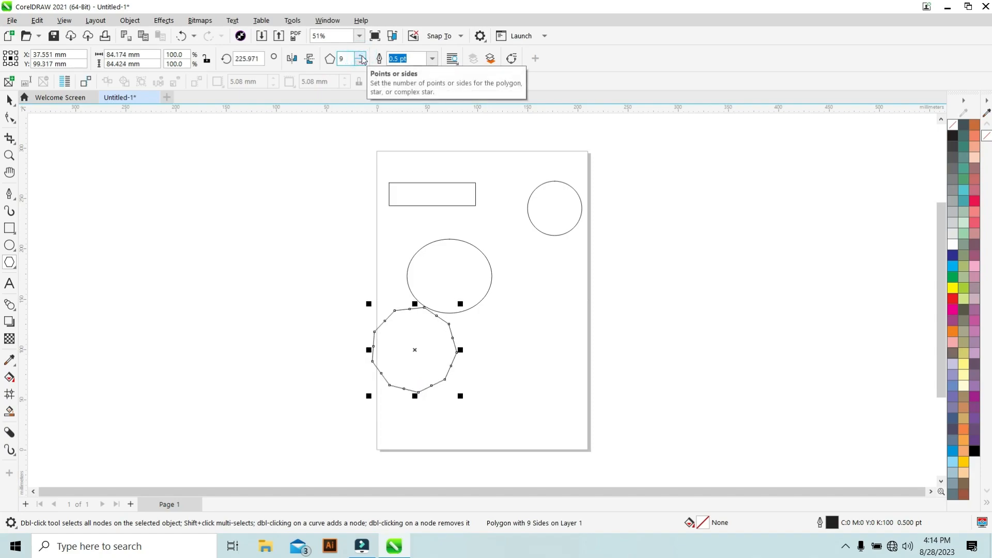
pyautogui.click(361, 55)
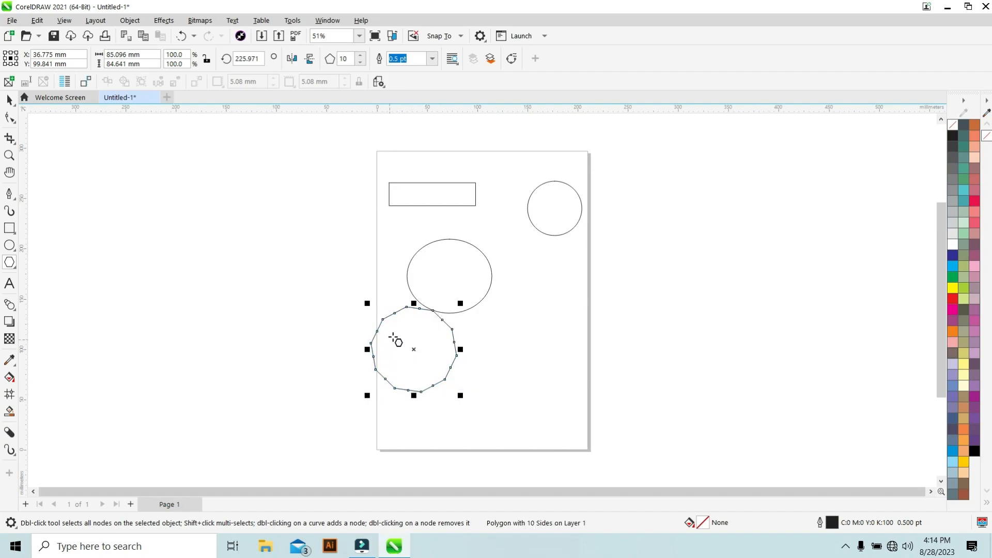
# Move the polygon lower and slightly right on the page.
pyautogui.click(9, 100)
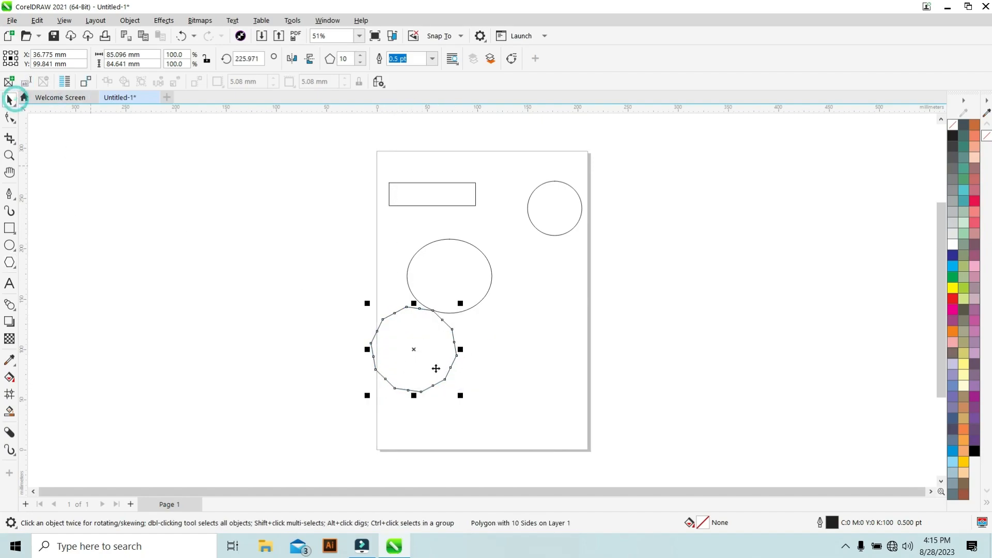
pyautogui.moveTo(412, 338); pyautogui.dragTo(432, 365)
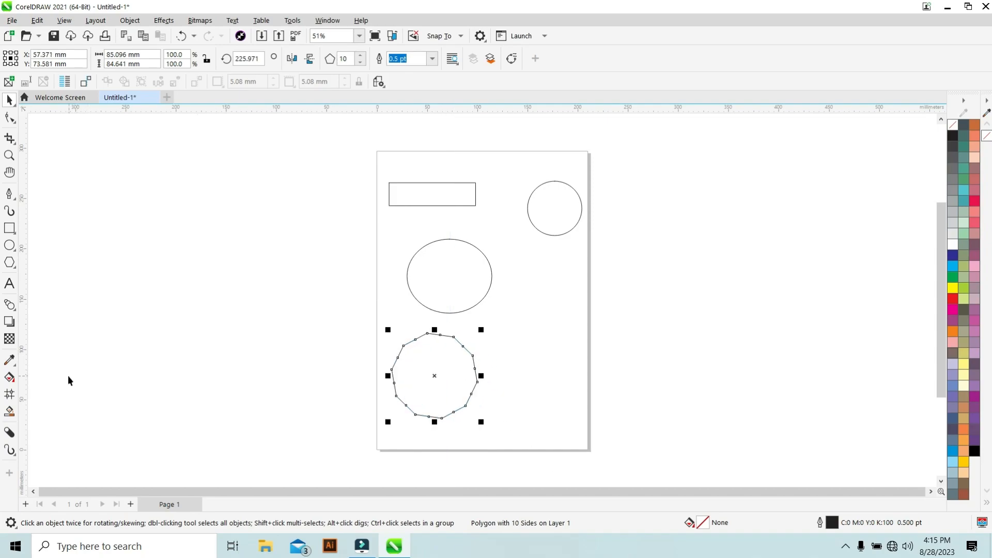
pyautogui.click(341, 343)
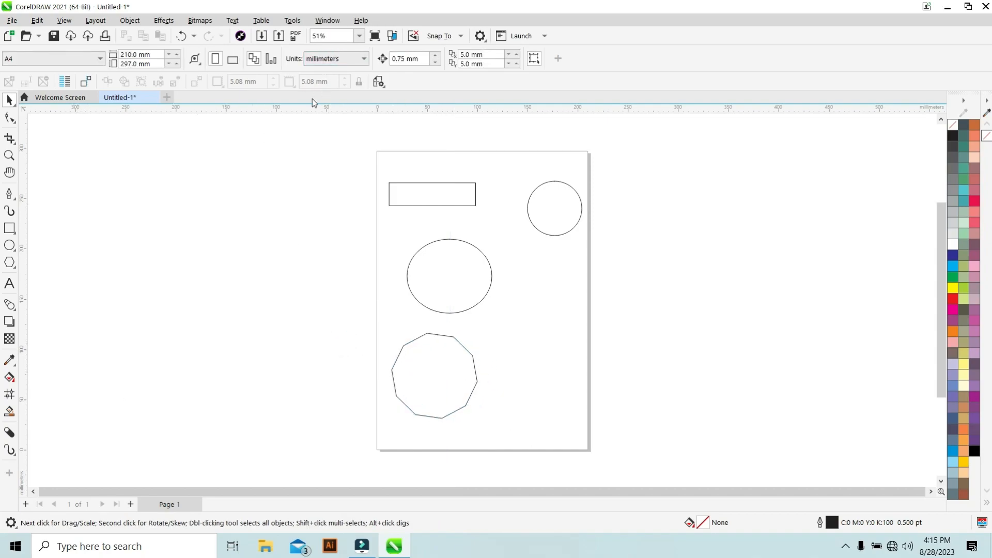
pyautogui.click(403, 370)
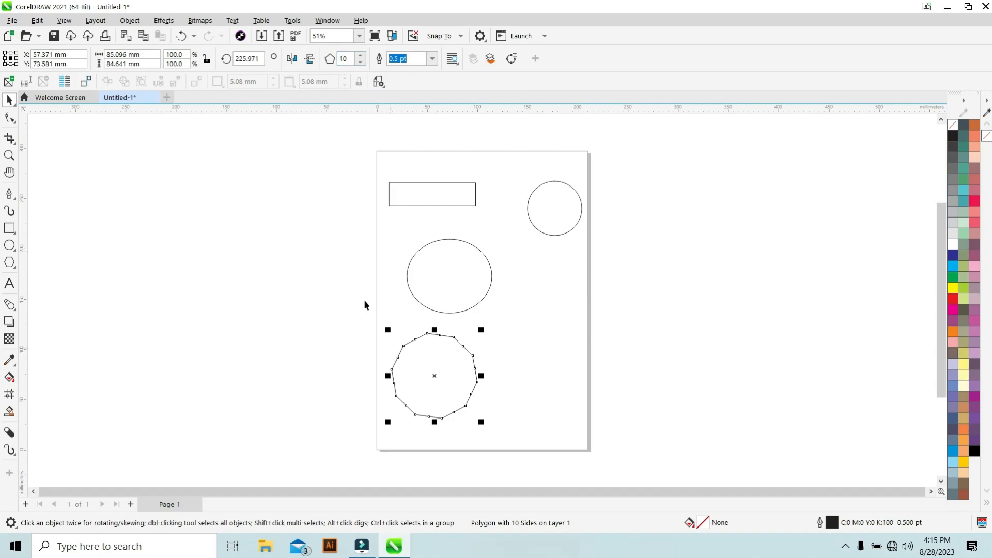
# Pick the Graph Paper tool, draw a 4 × 3 grid beside the ellipse, and set its outline width to 1 pt.
pyautogui.click(14, 266)
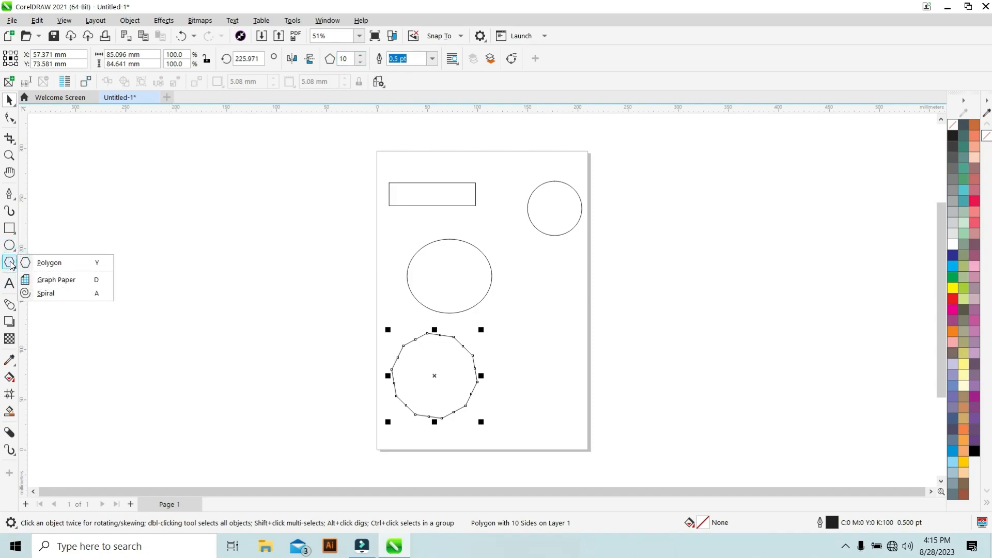
pyautogui.click(63, 281)
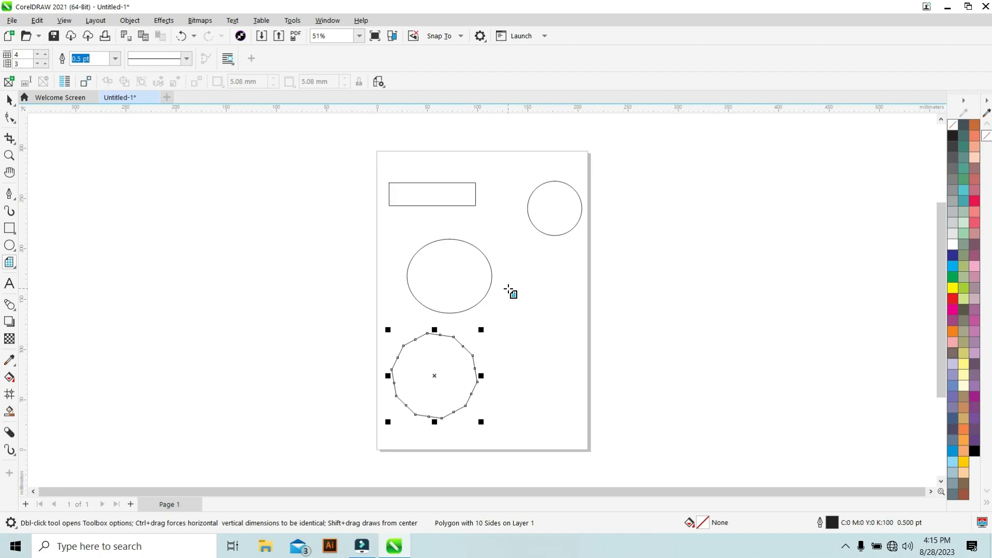
pyautogui.moveTo(509, 278); pyautogui.dragTo(572, 328)
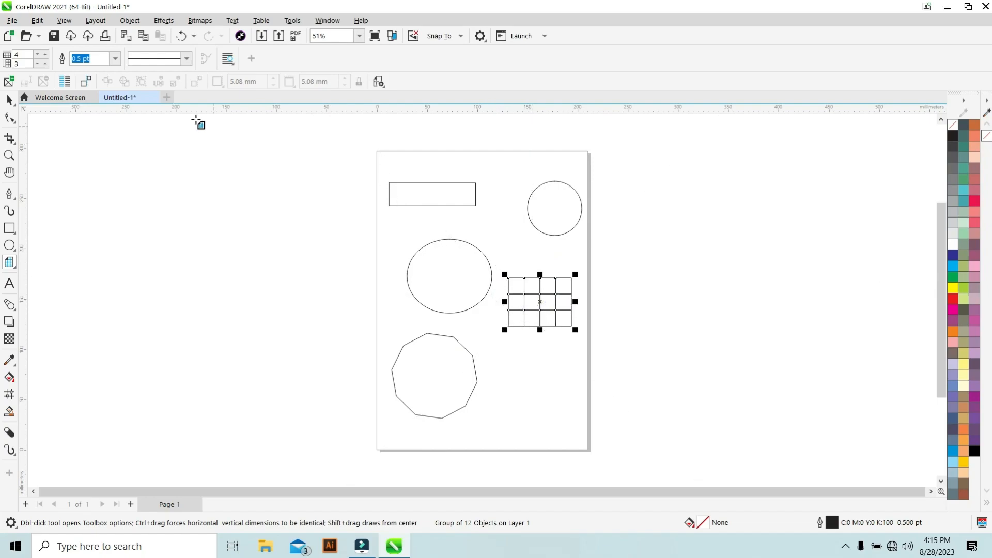
pyautogui.click(371, 216)
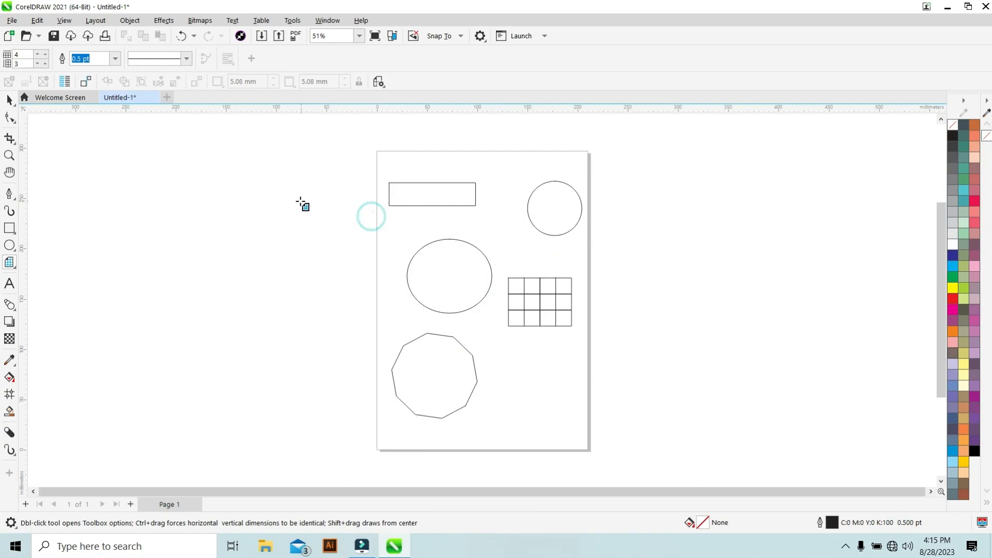
pyautogui.click(556, 320)
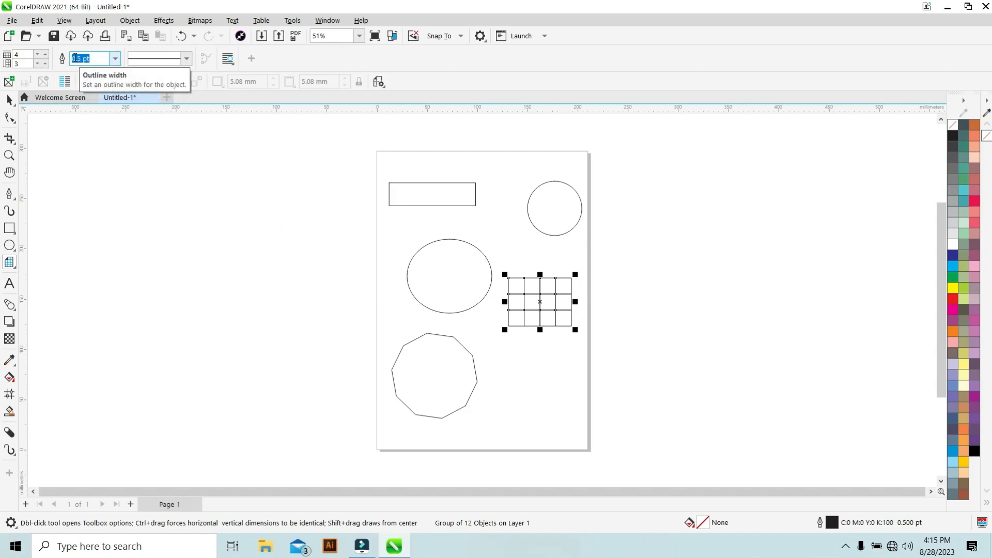
pyautogui.moveTo(86, 59); pyautogui.dragTo(71, 61)
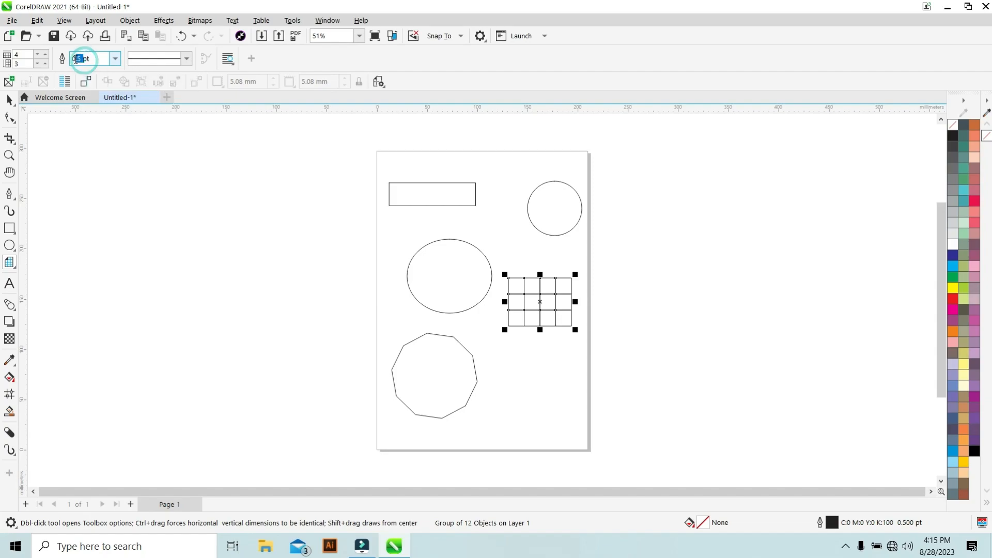
pyautogui.write('1')
pyautogui.press('Return')
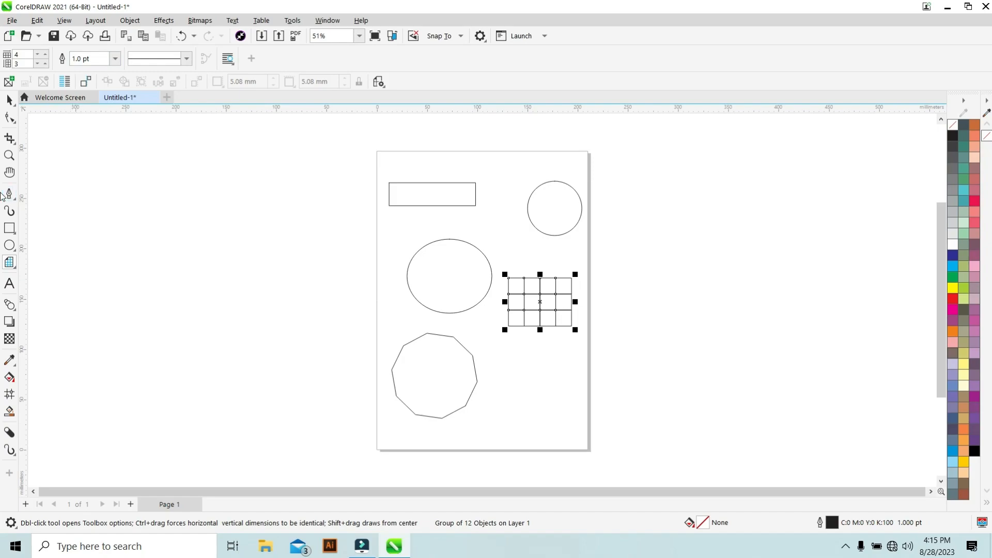
# Draw a second 4 × 3 grid at the page's lower right and give it a 1 pt outline.
pyautogui.moveTo(507, 369); pyautogui.dragTo(570, 425)
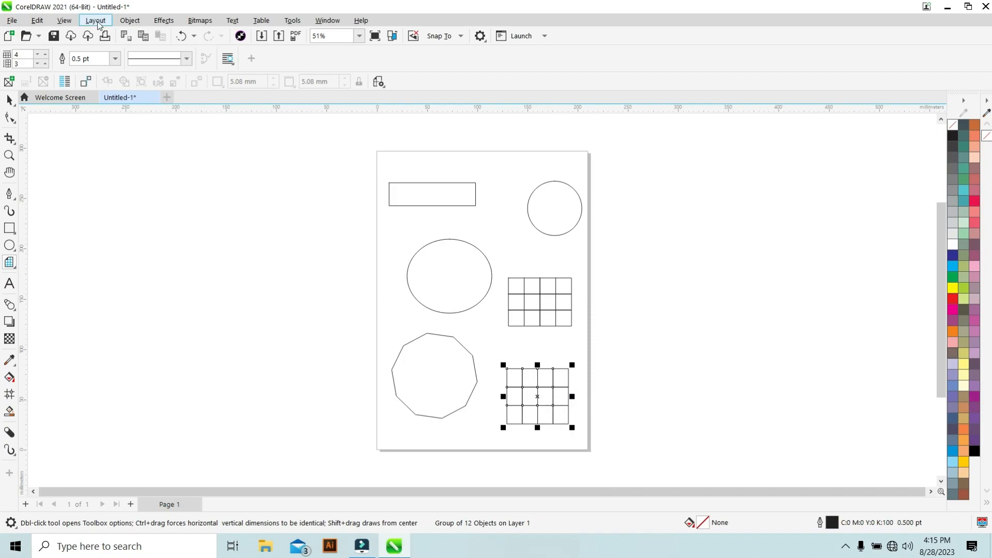
pyautogui.doubleClick(82, 61)
pyautogui.write('1')
pyautogui.press('Return')
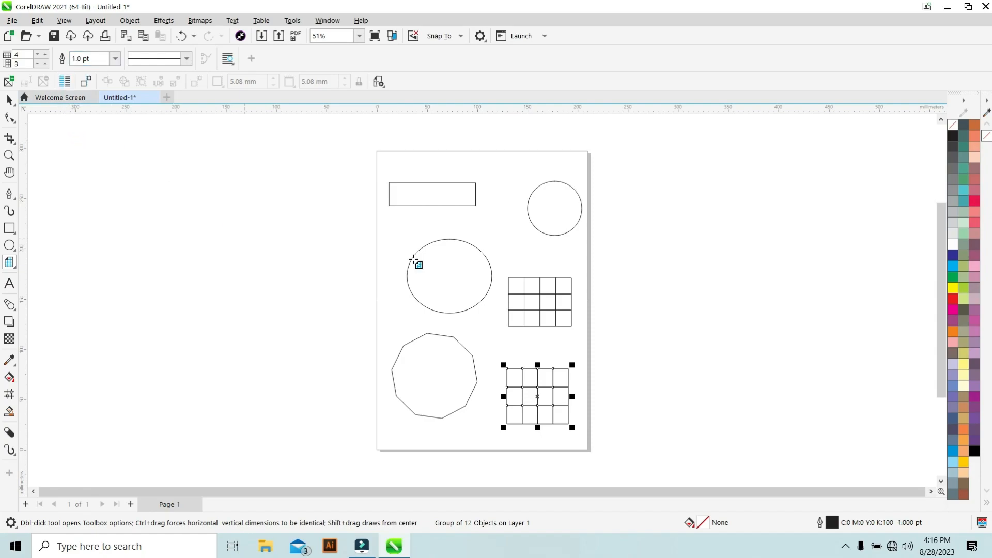
pyautogui.click(480, 236)
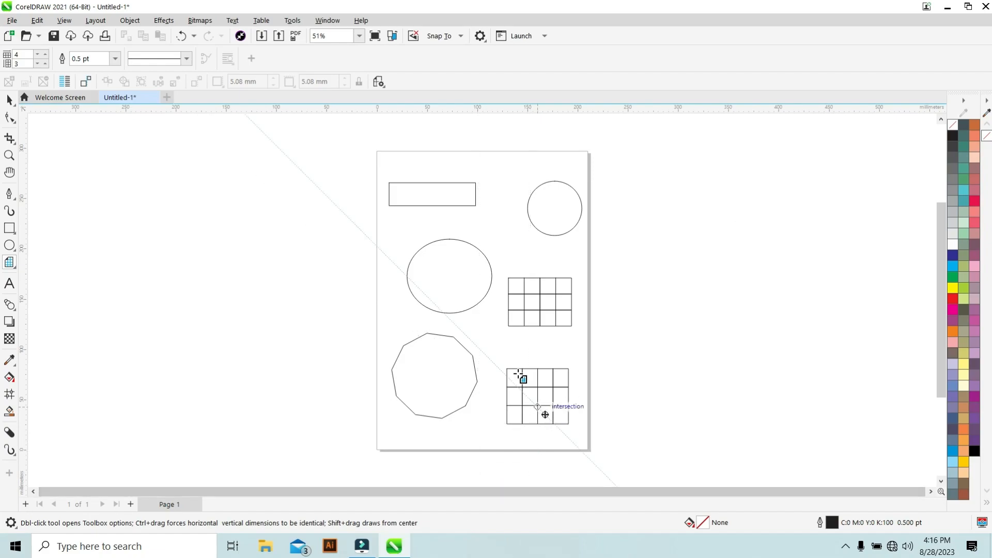
# Select the lower grid and set its outline width to 5 pt.
pyautogui.click(9, 100)
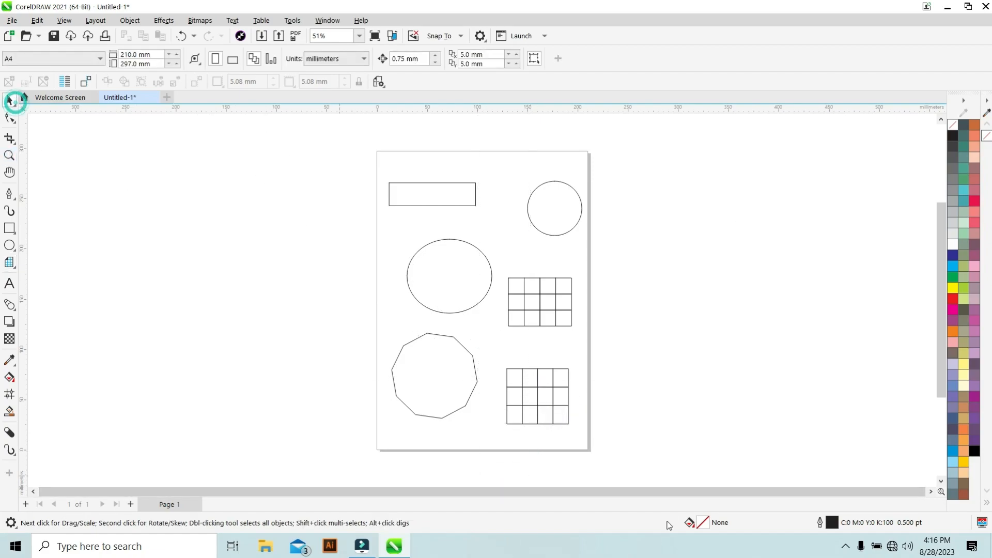
pyautogui.click(510, 394)
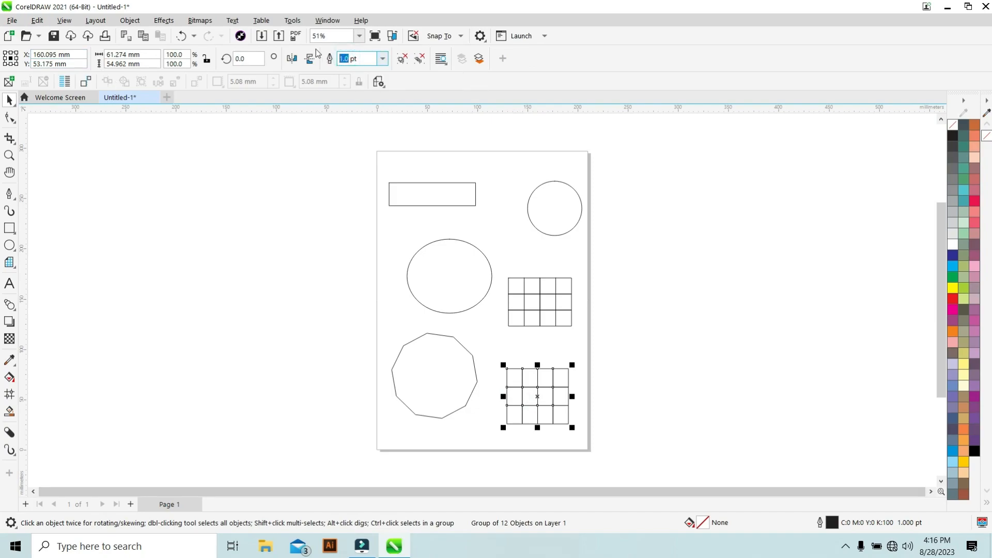
pyautogui.write('5')
pyautogui.press('Return')
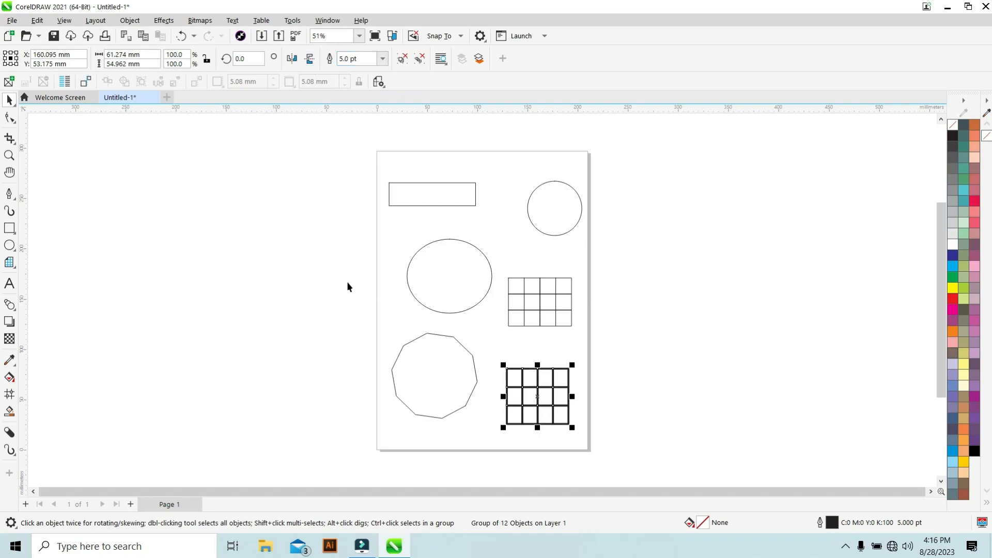
pyautogui.click(398, 242)
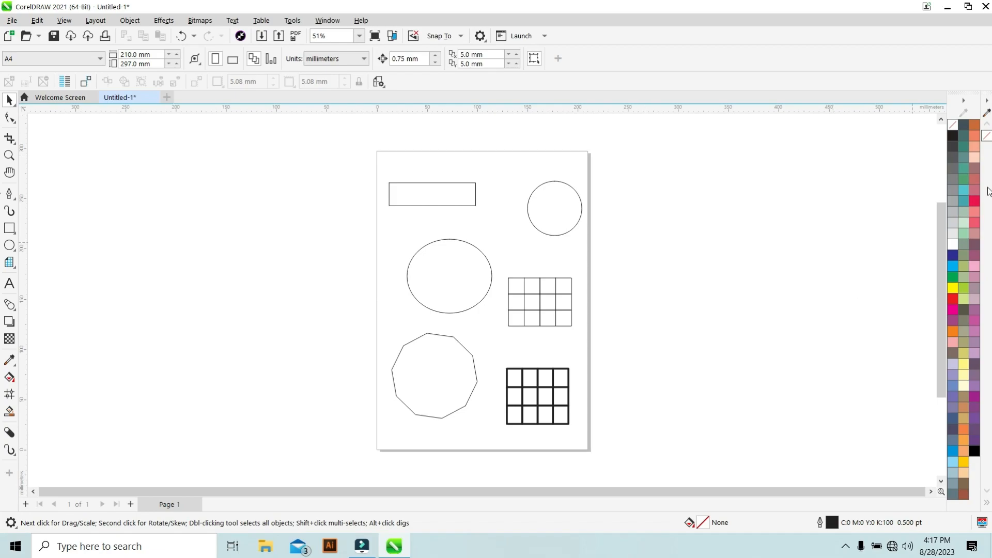
# Hide the Color Styles palette from the color palettes options.
pyautogui.click(327, 21)
pyautogui.moveTo(361, 209)
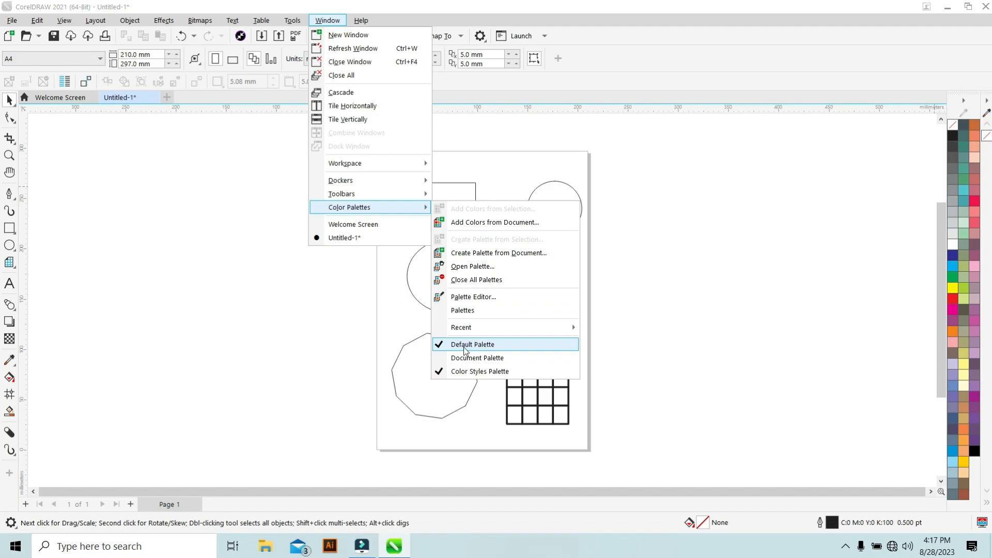
pyautogui.click(468, 371)
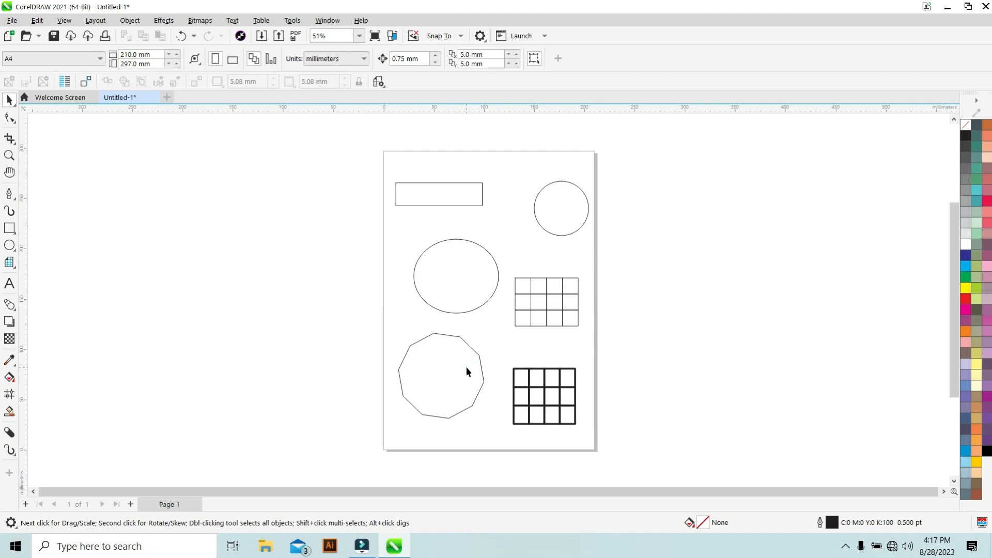
# Hide the Default Palette from the color palettes options.
pyautogui.click(328, 20)
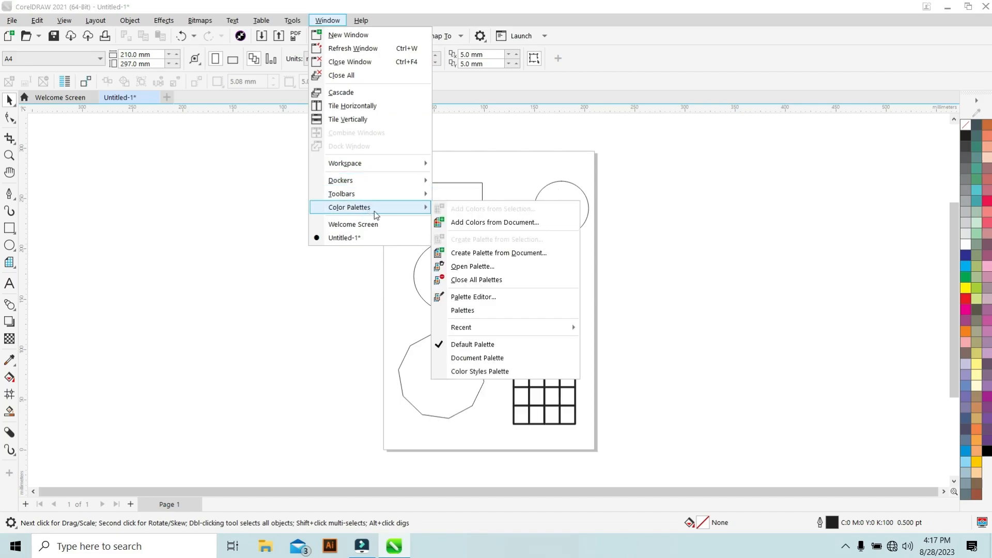
pyautogui.click(457, 344)
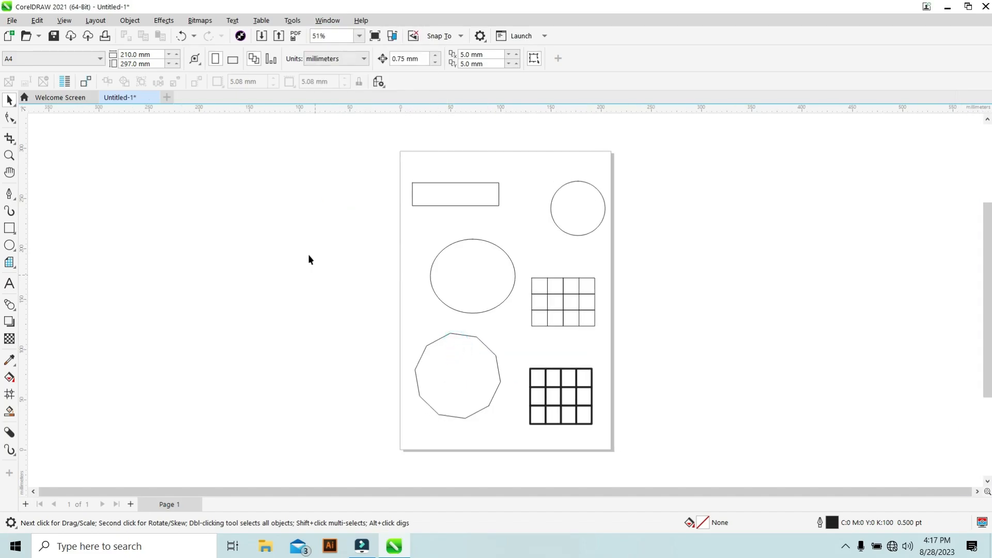
# Show the Default Palette again from the color palettes options.
pyautogui.click(330, 21)
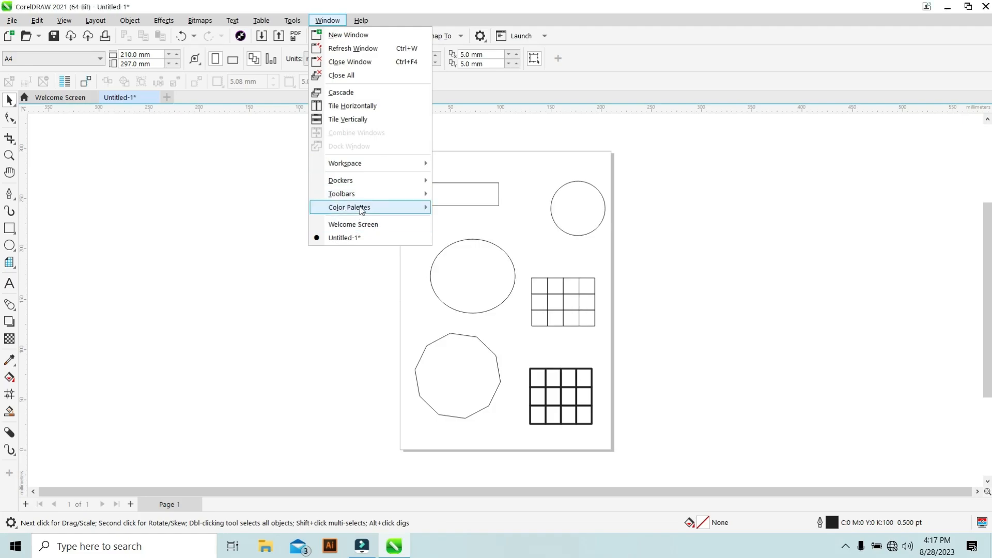
pyautogui.click(359, 201)
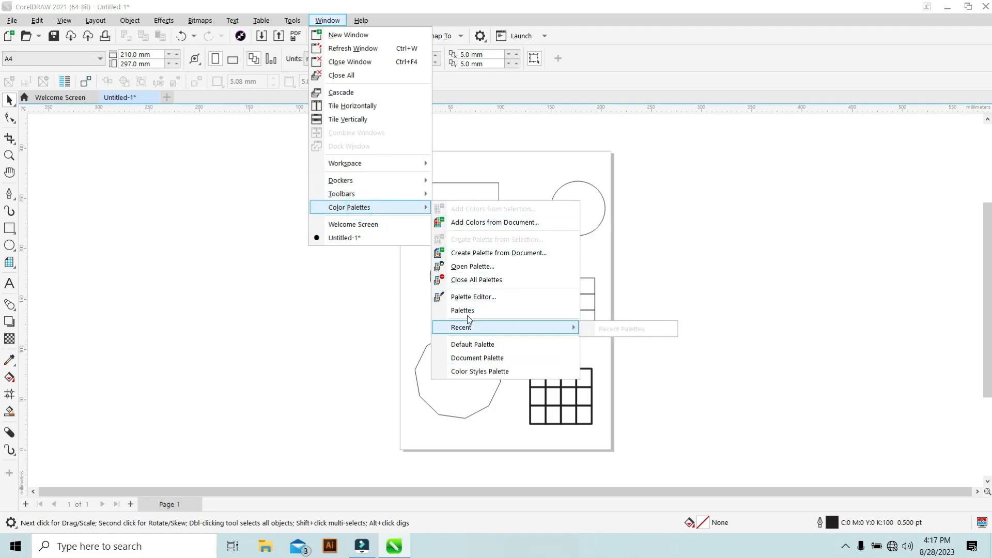
pyautogui.moveTo(358, 210)
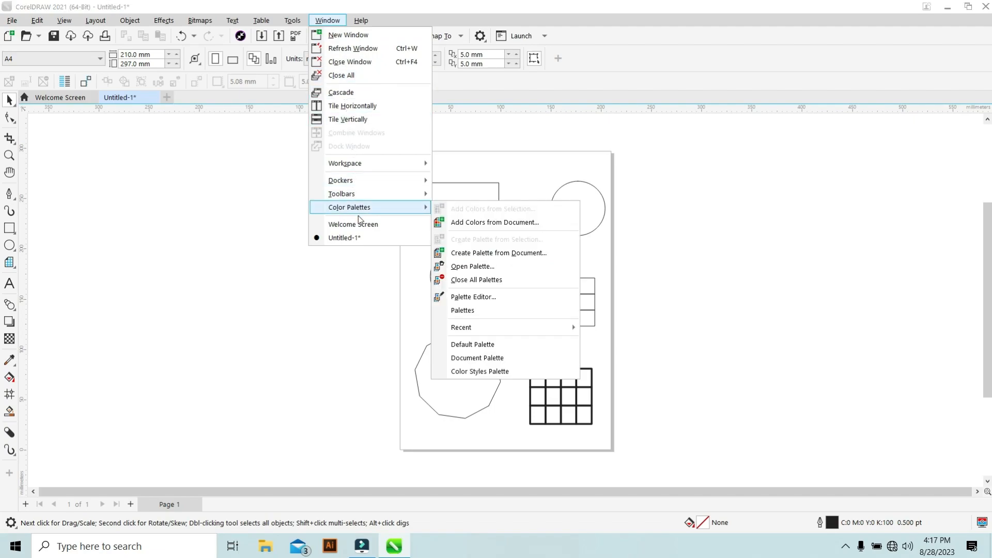
pyautogui.click(480, 345)
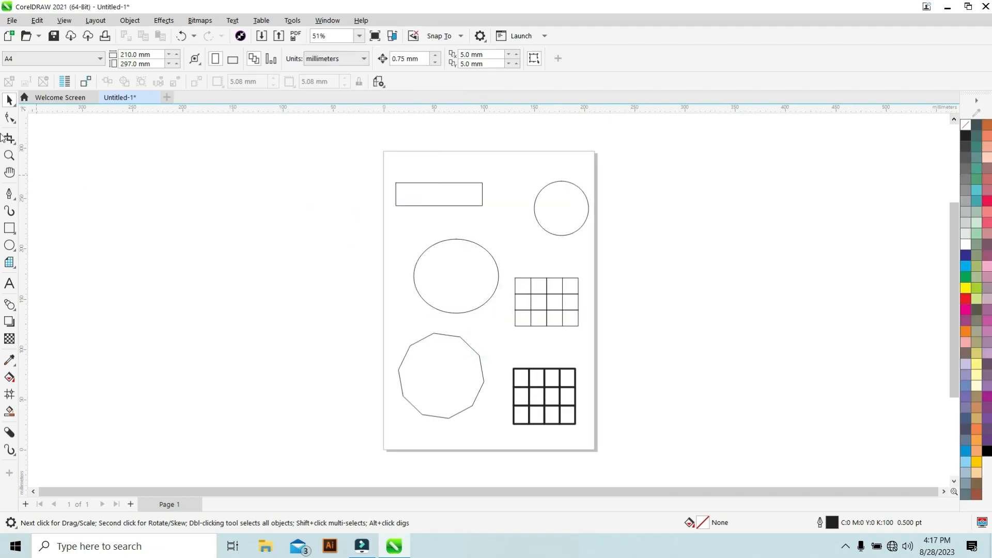
# Select the lower grid and fill it with Yellow.
pyautogui.click(433, 199)
pyautogui.click(486, 258)
pyautogui.click(546, 208)
pyautogui.click(434, 391)
pyautogui.click(531, 309)
pyautogui.click(533, 408)
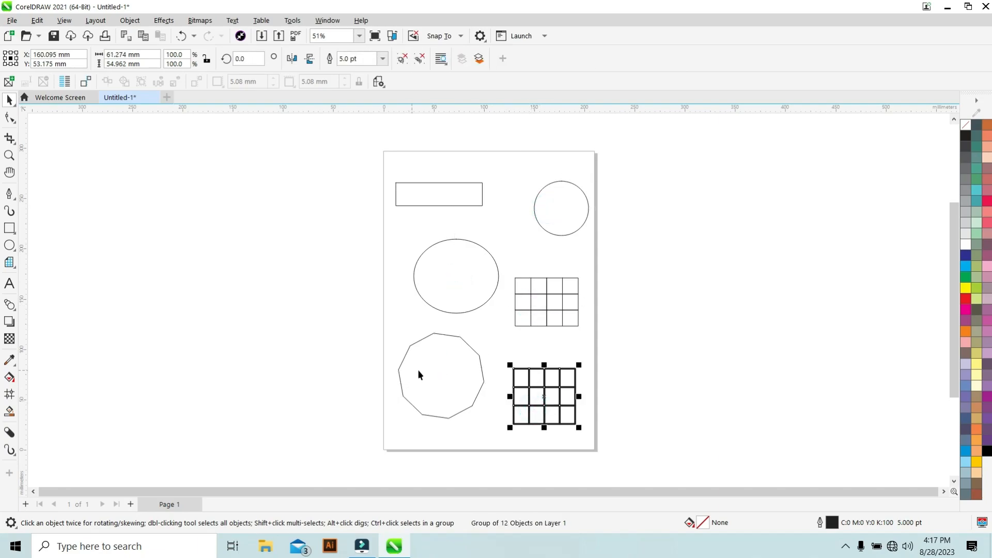
pyautogui.click(967, 289)
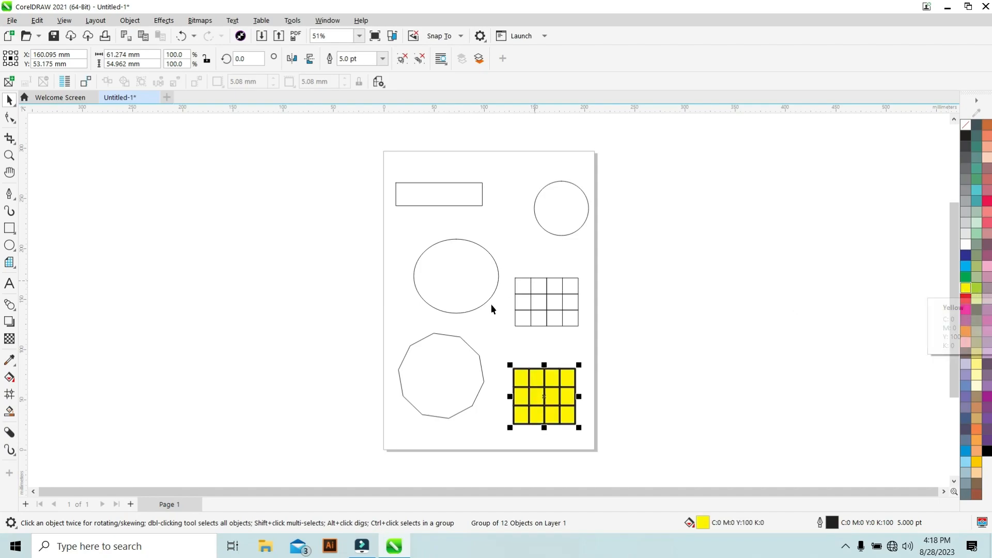
# Fill the large ellipse with blue C:60 M:40 and the decagon with light blue C:40.
pyautogui.click(455, 282)
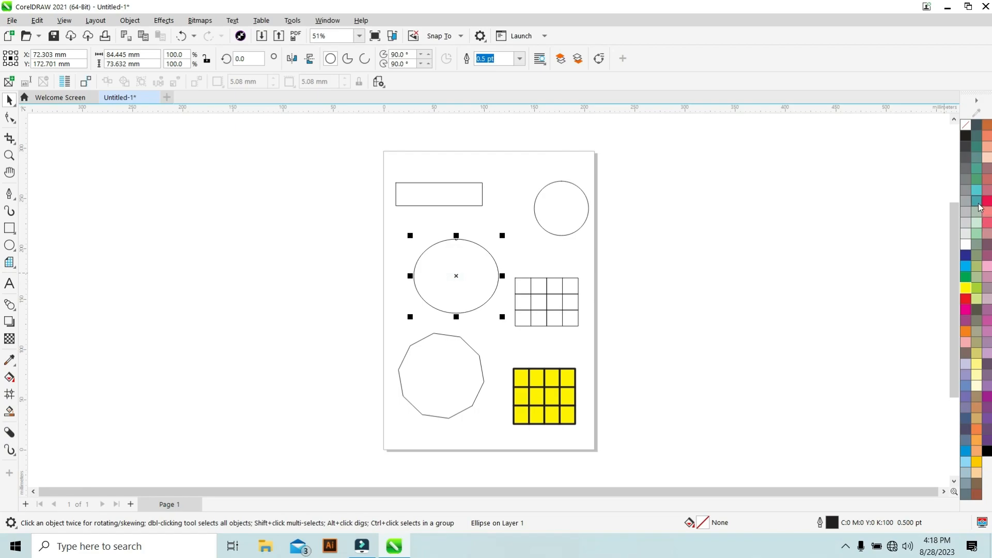
pyautogui.click(966, 224)
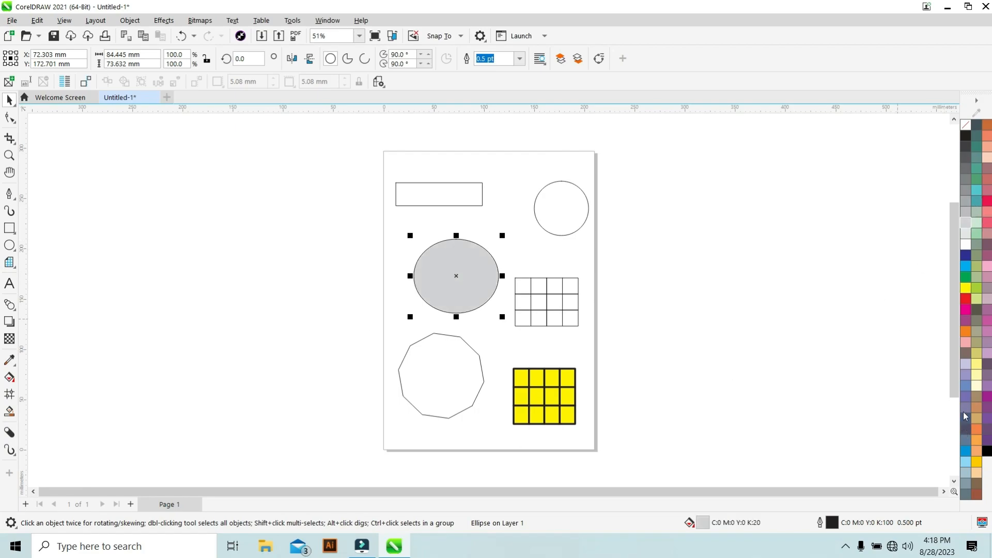
pyautogui.click(965, 386)
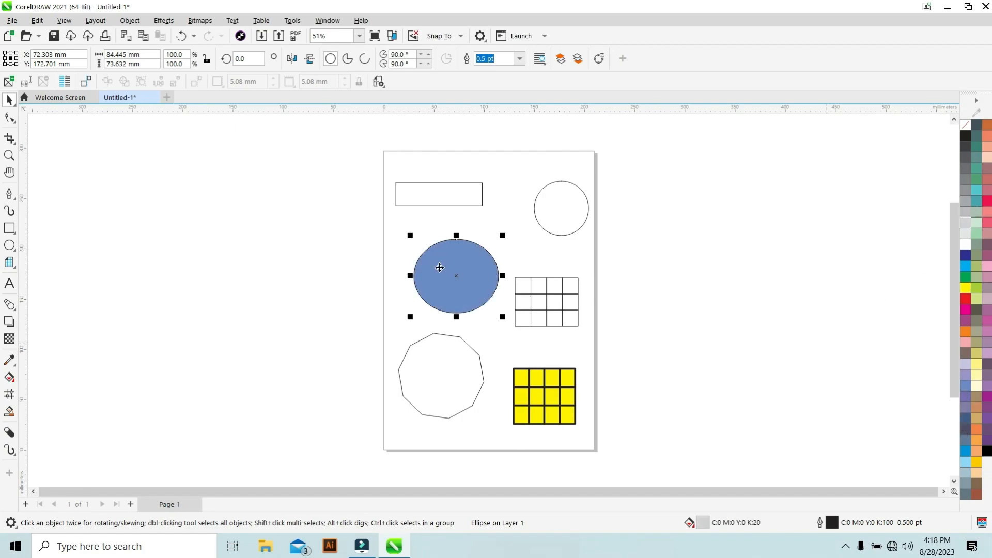
pyautogui.click(432, 383)
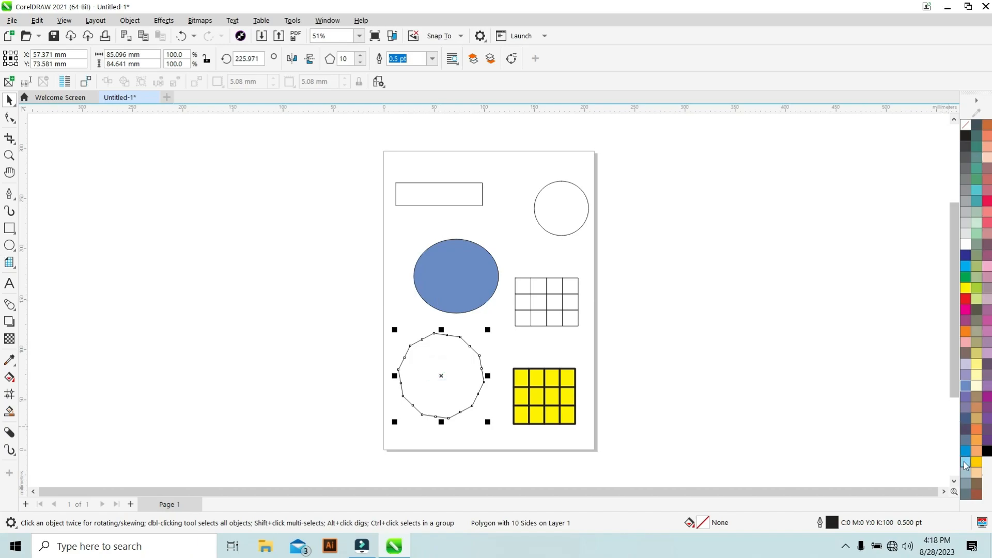
pyautogui.click(966, 461)
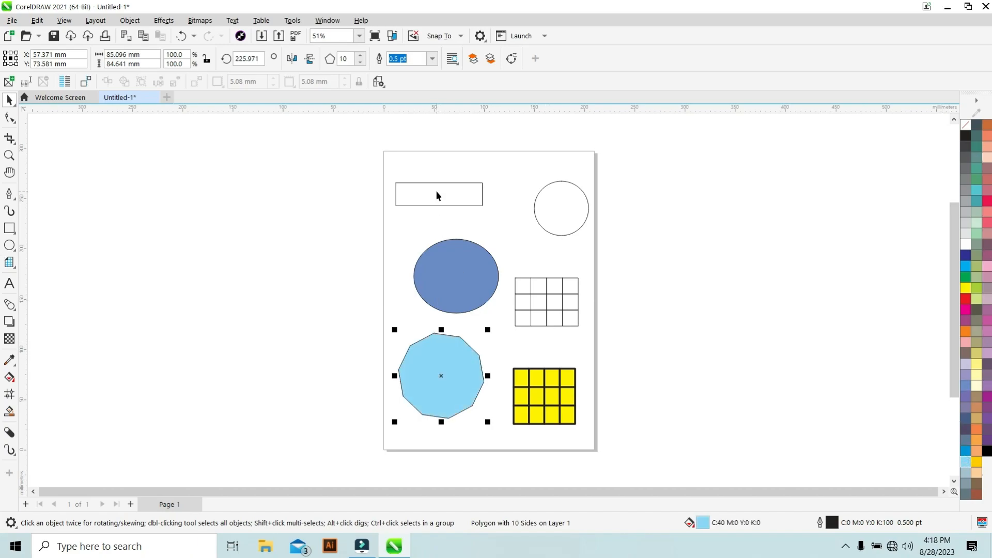
# Fill the rectangle with 70% black and the circle with 100% black.
pyautogui.click(438, 193)
pyautogui.click(964, 171)
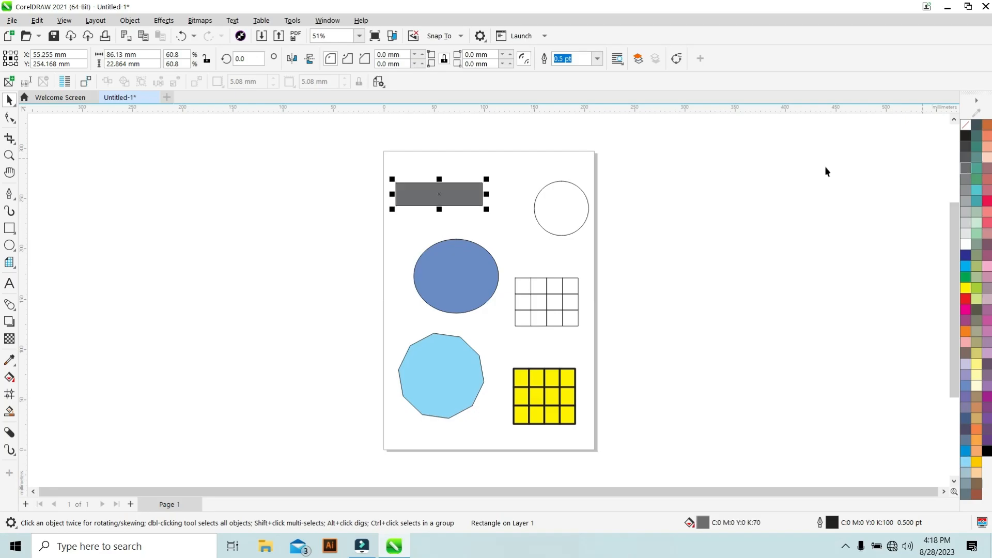
pyautogui.click(555, 201)
pyautogui.click(965, 135)
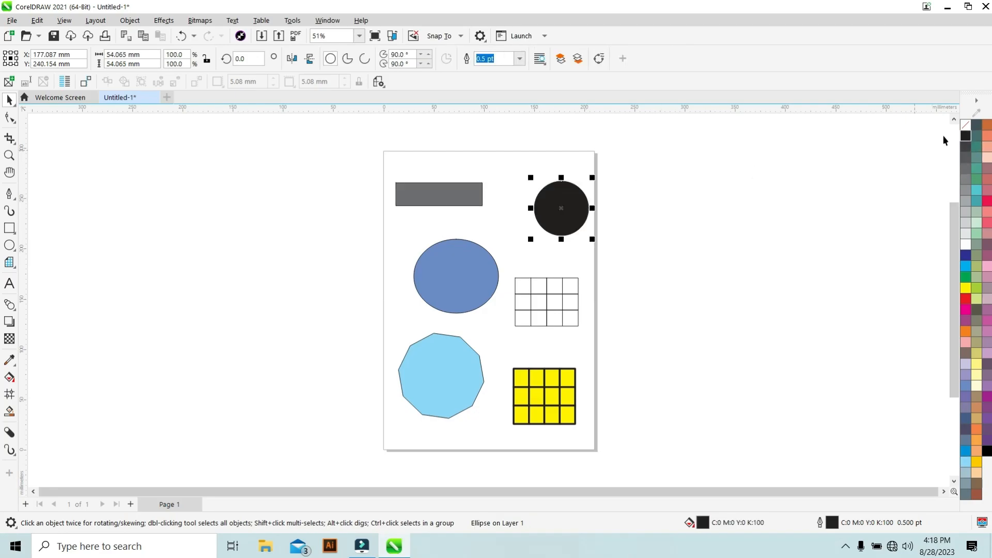
# Fill the upper grid with Magenta.
pyautogui.click(539, 307)
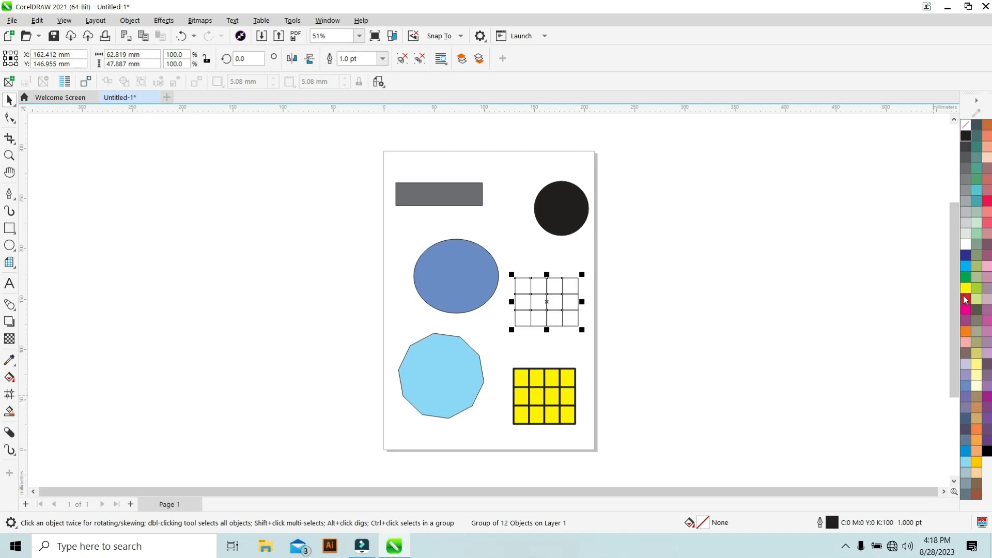
pyautogui.click(966, 308)
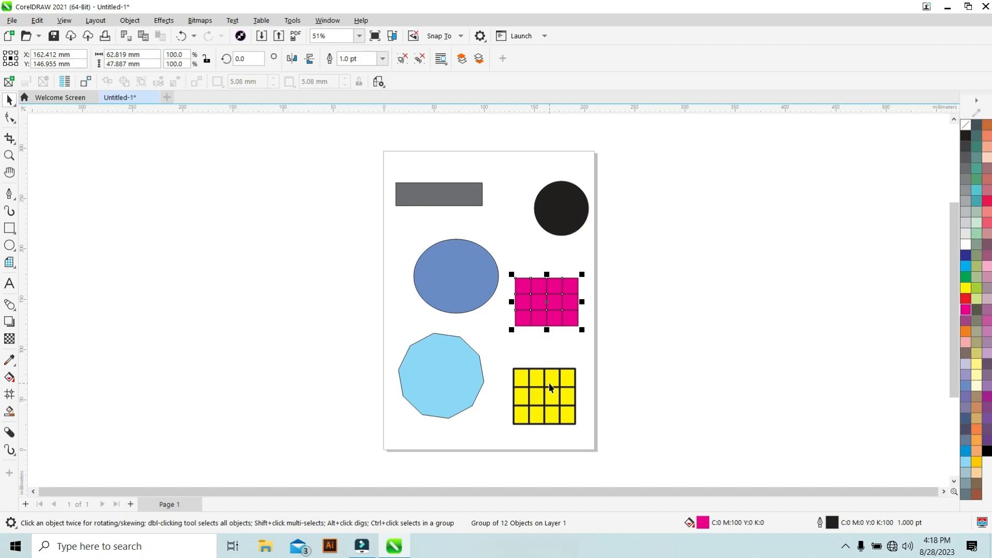
# Set the upper grid's outline color to Cyan from the palette.
pyautogui.rightClick(966, 274)
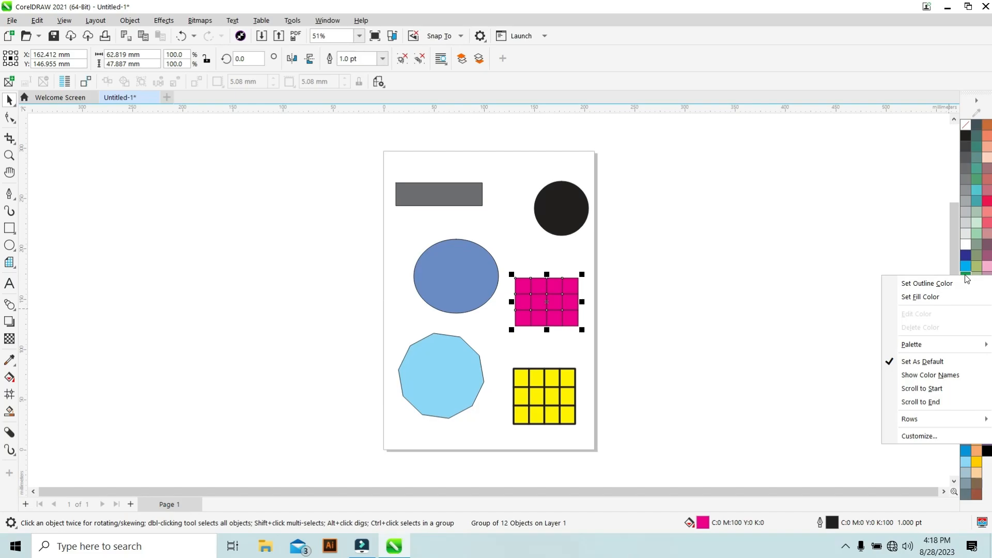
pyautogui.click(923, 285)
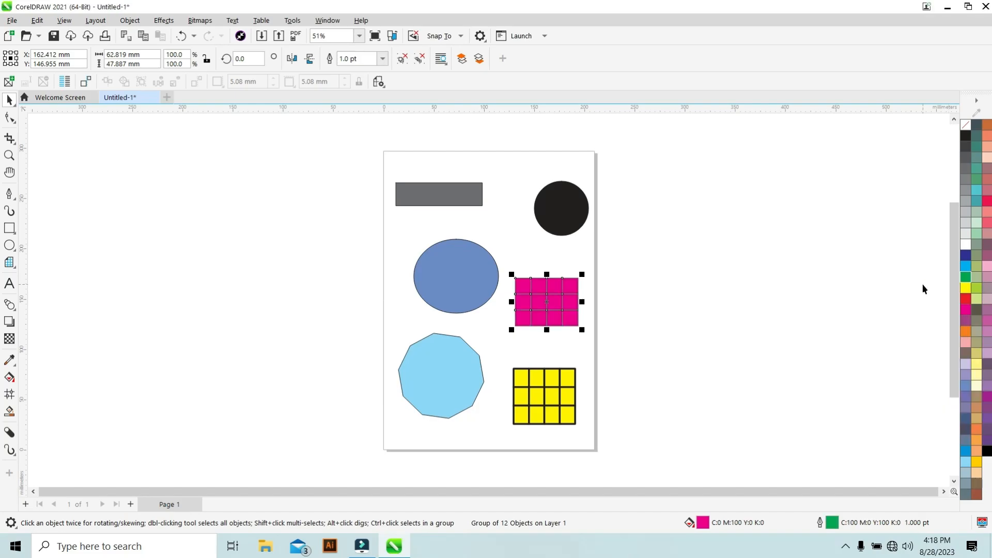
pyautogui.rightClick(965, 265)
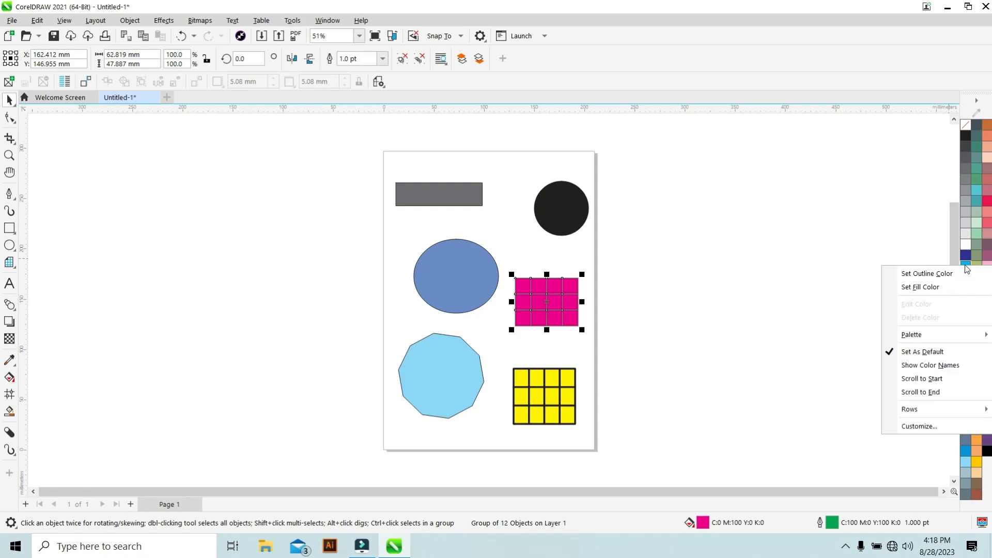
pyautogui.click(928, 277)
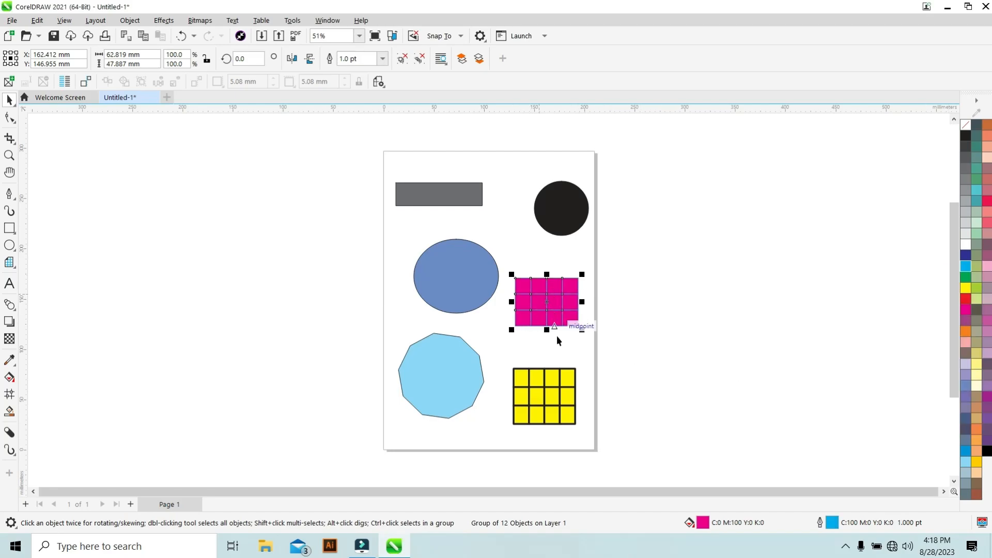
# Select the lower grid and fill it with Red.
pyautogui.click(554, 376)
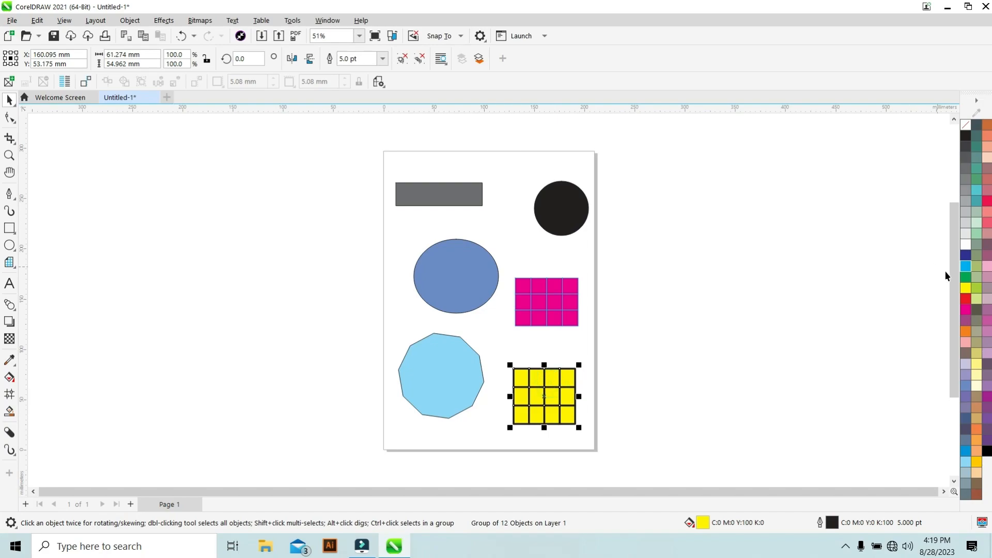
pyautogui.click(966, 298)
# Set the lower grid's outline color to Cyan from the palette.
pyautogui.rightClick(966, 297)
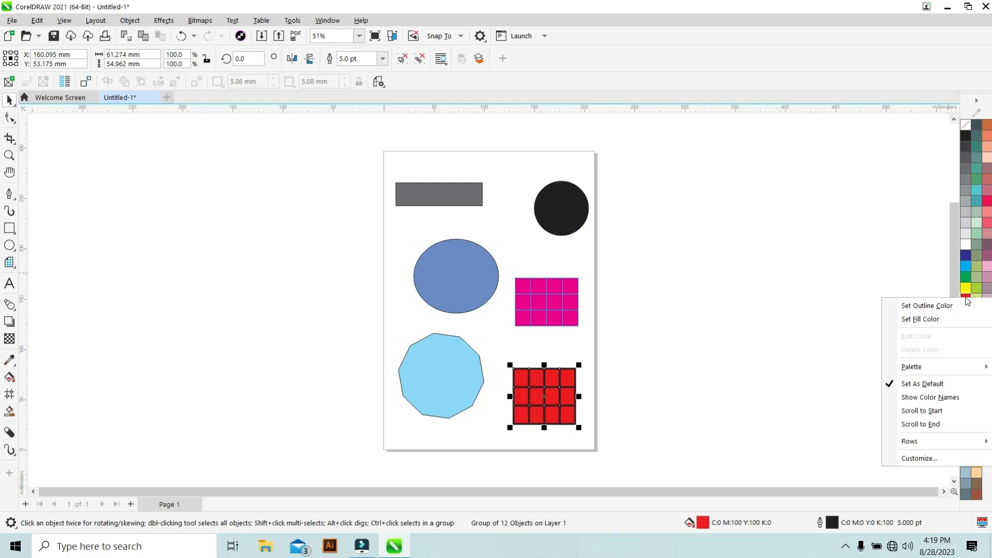
pyautogui.rightClick(967, 245)
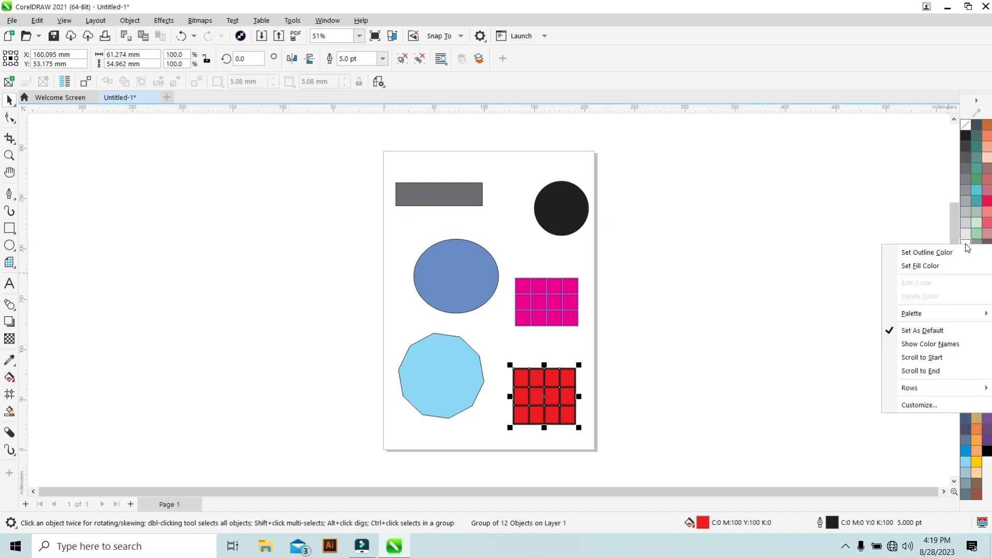
pyautogui.click(956, 440)
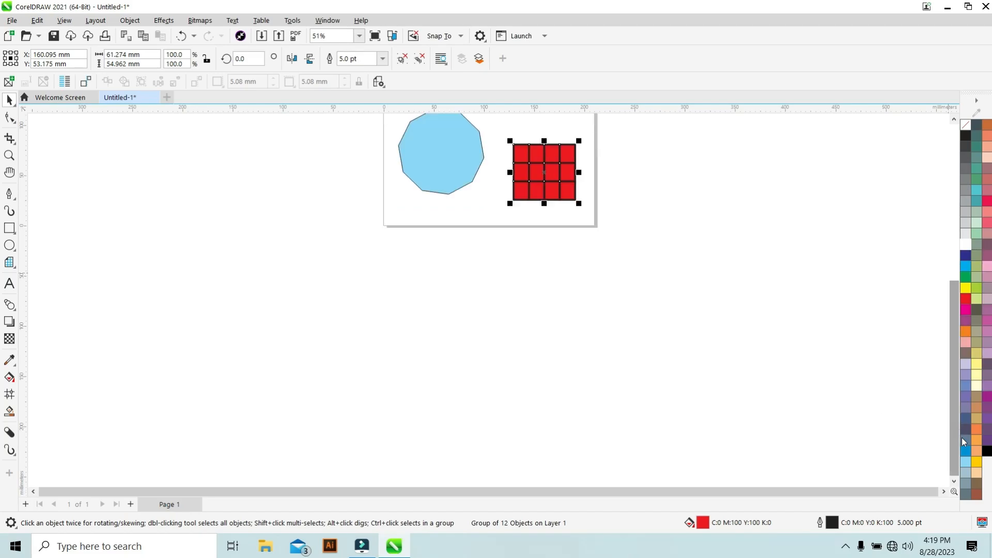
pyautogui.scroll(2, 723, 292)
pyautogui.scroll(-3, 772, 287)
pyautogui.moveTo(955, 317); pyautogui.dragTo(959, 262)
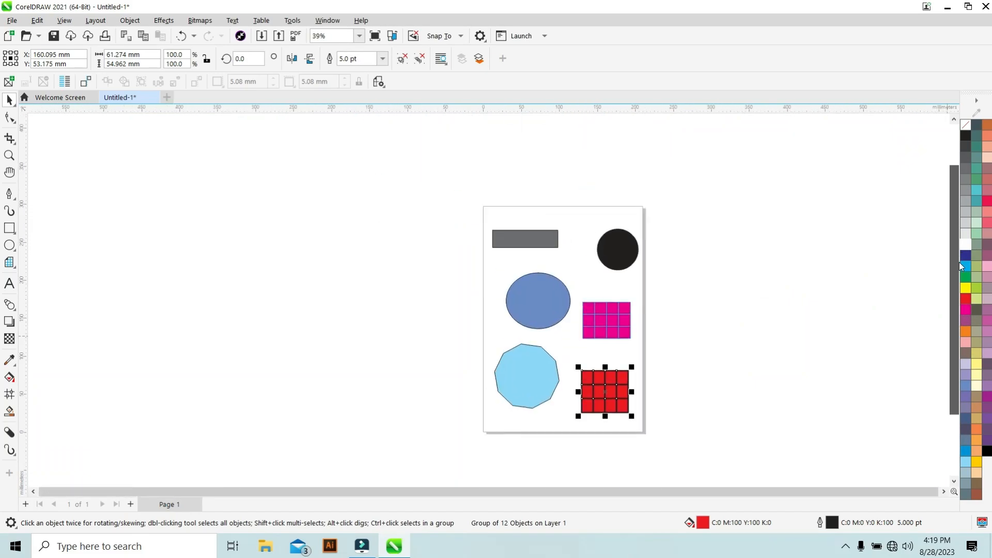
pyautogui.scroll(3, 589, 370)
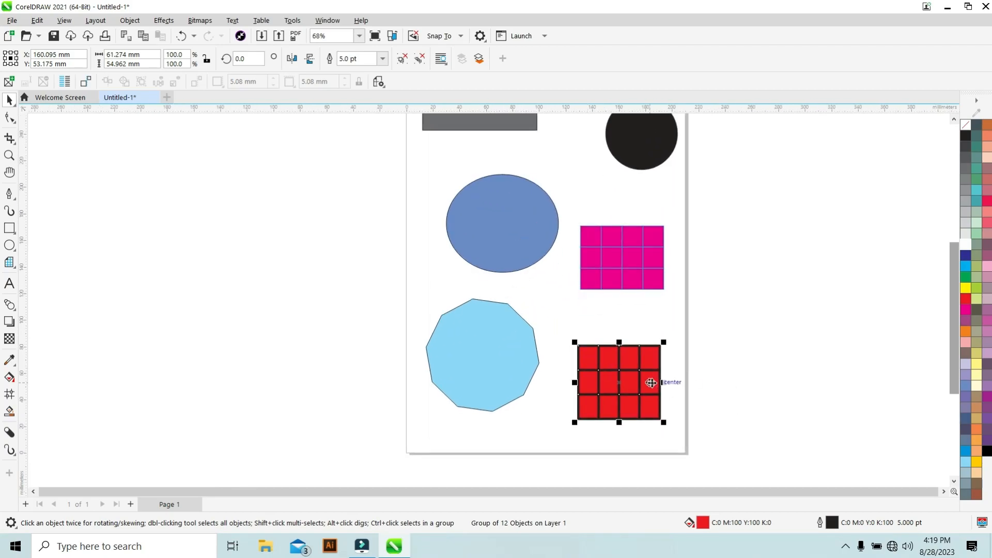
pyautogui.scroll(1, 658, 380)
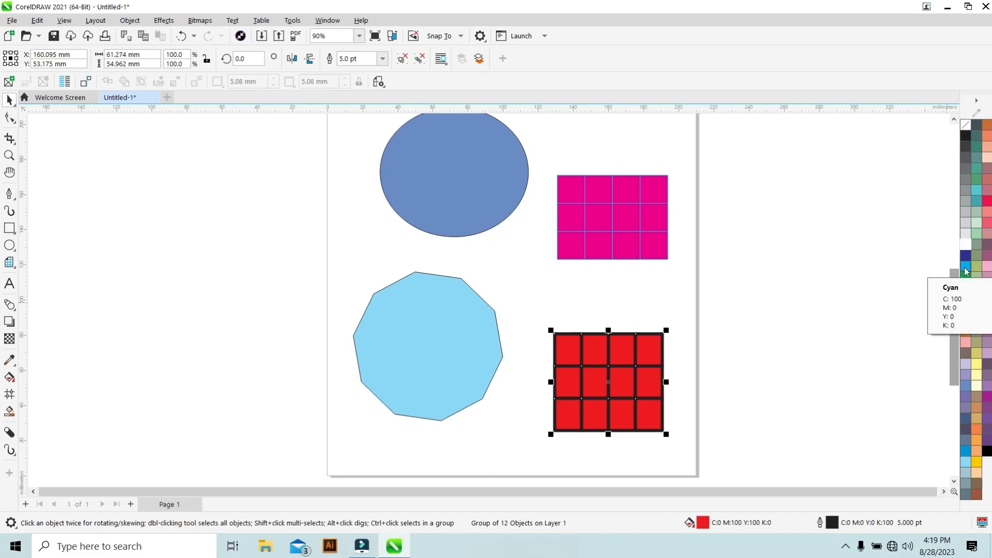
pyautogui.rightClick(966, 271)
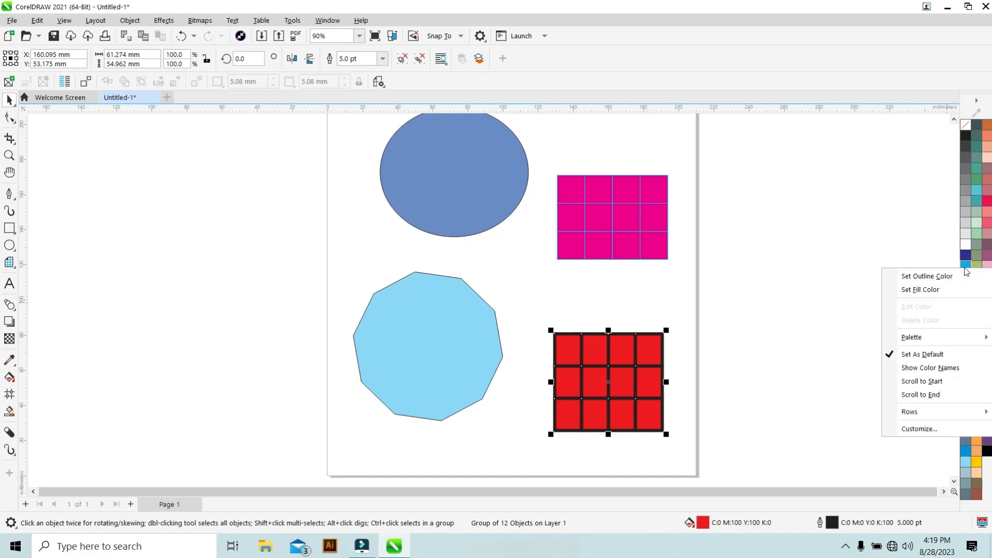
pyautogui.click(937, 277)
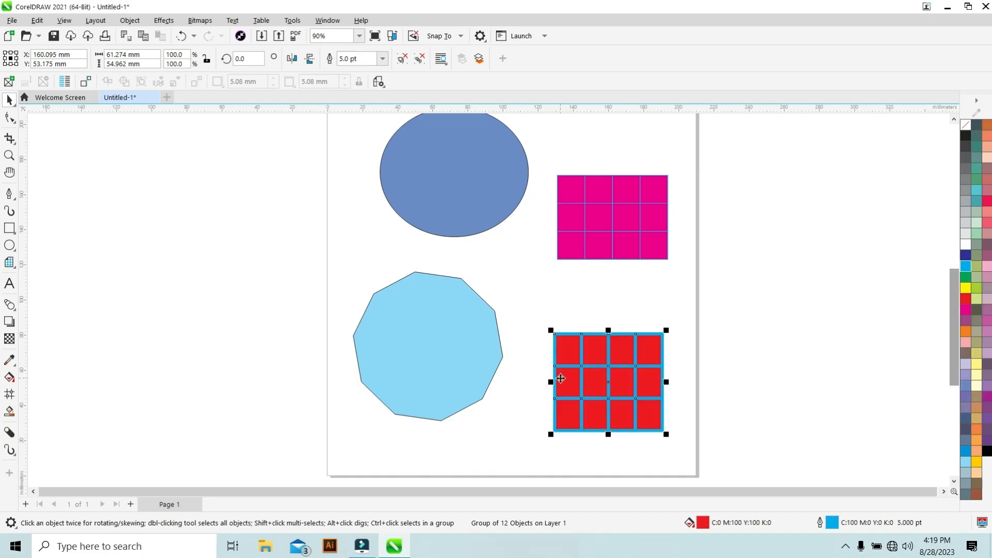
pyautogui.click(442, 434)
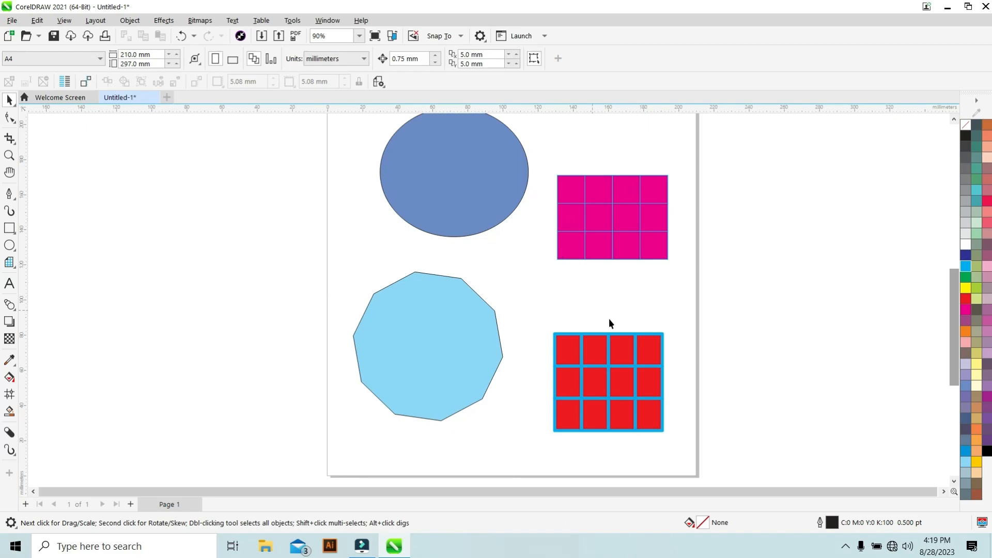
pyautogui.click(448, 325)
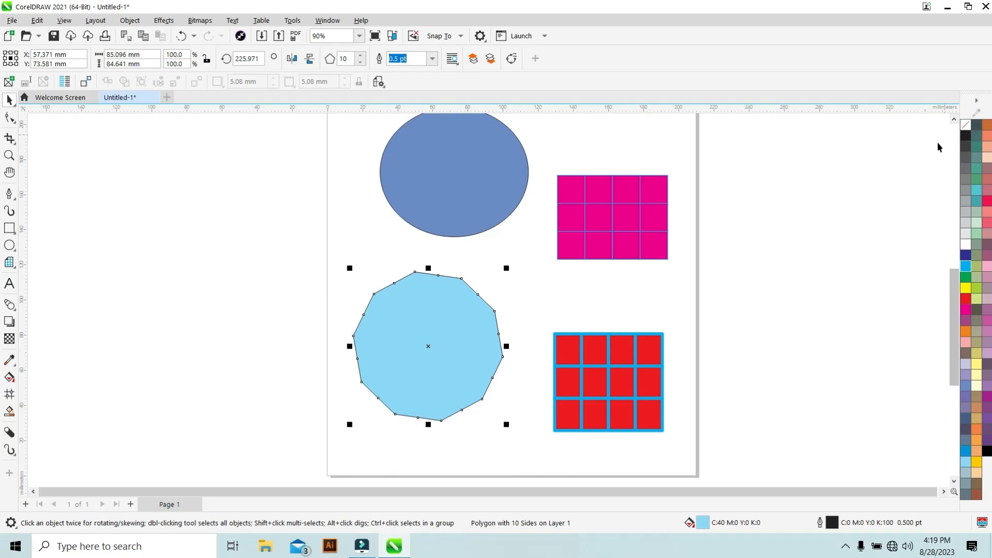
pyautogui.click(966, 124)
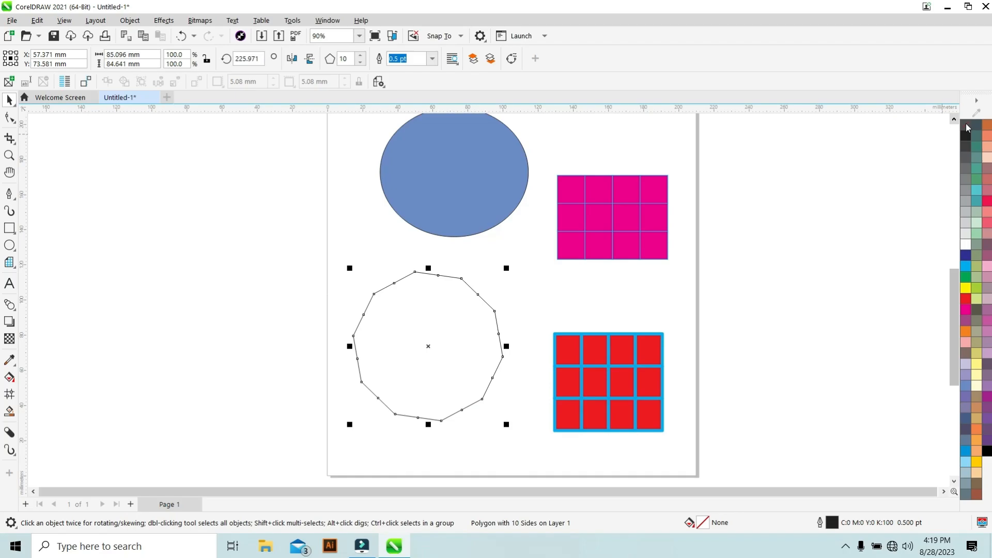
pyautogui.hotkey('ctrl', 'z')
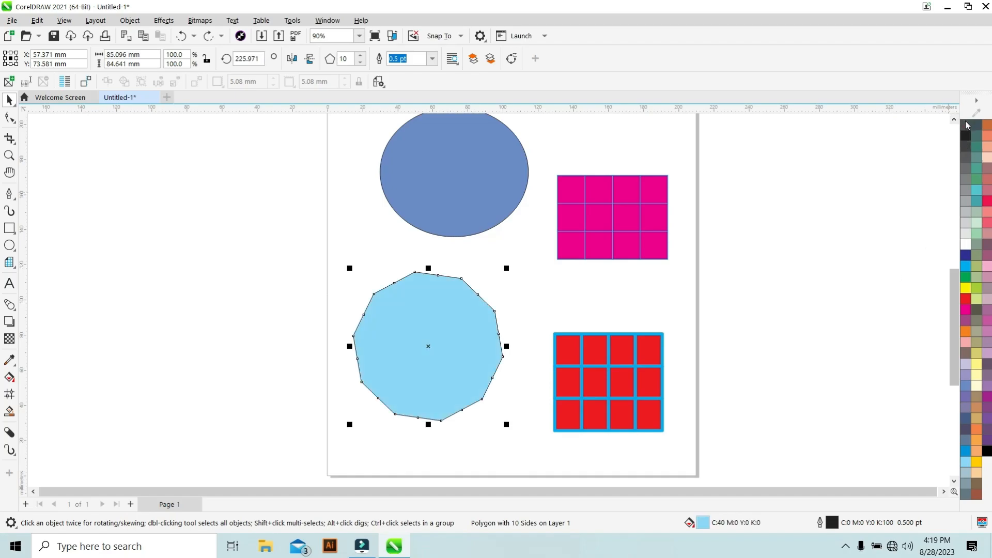
# Remove the decagon's outline by setting its outline color to none.
pyautogui.rightClick(967, 125)
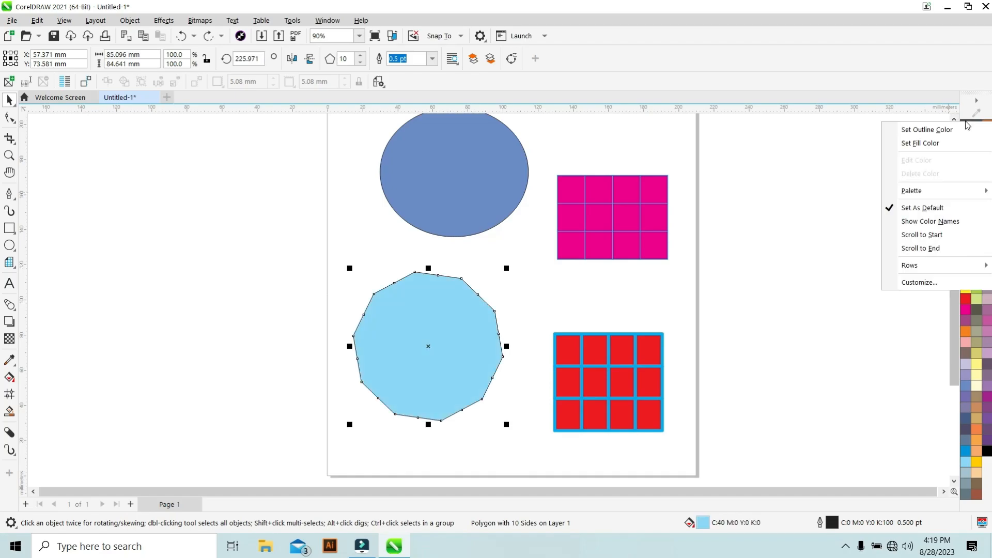
pyautogui.click(941, 131)
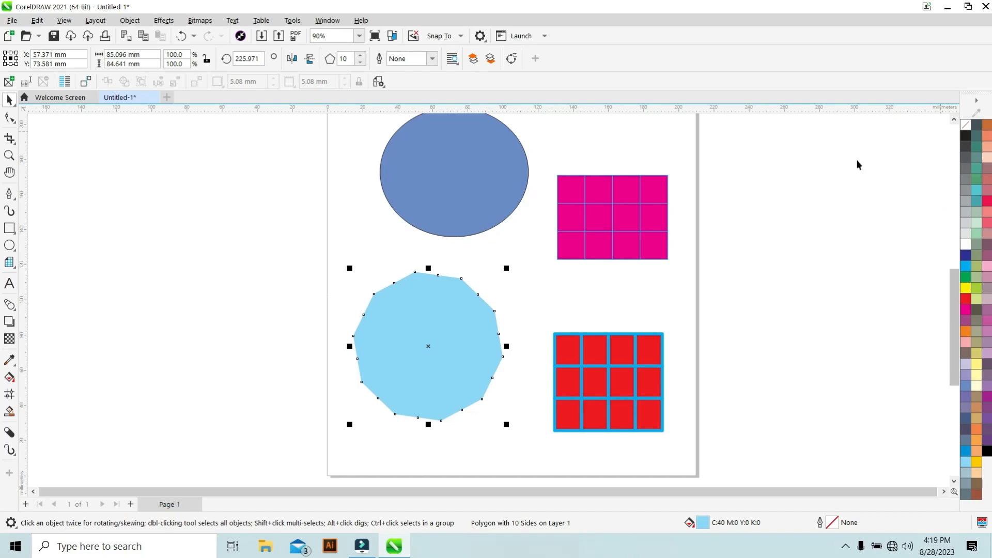
pyautogui.click(370, 240)
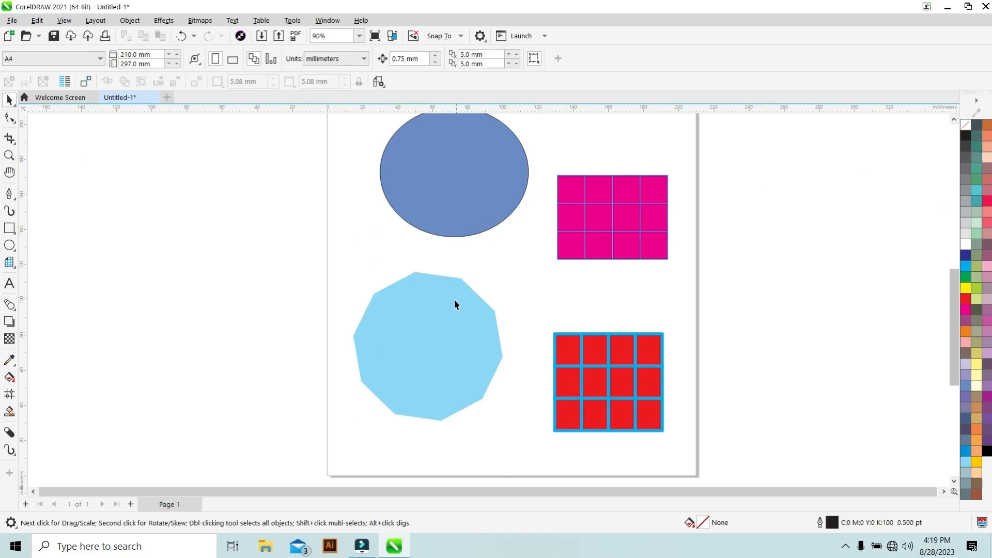
# Move the blue ellipse and the magenta grid off the page, to the right of it.
pyautogui.scroll(-2, 460, 289)
pyautogui.scroll(1, 467, 277)
pyautogui.scroll(-2, 467, 272)
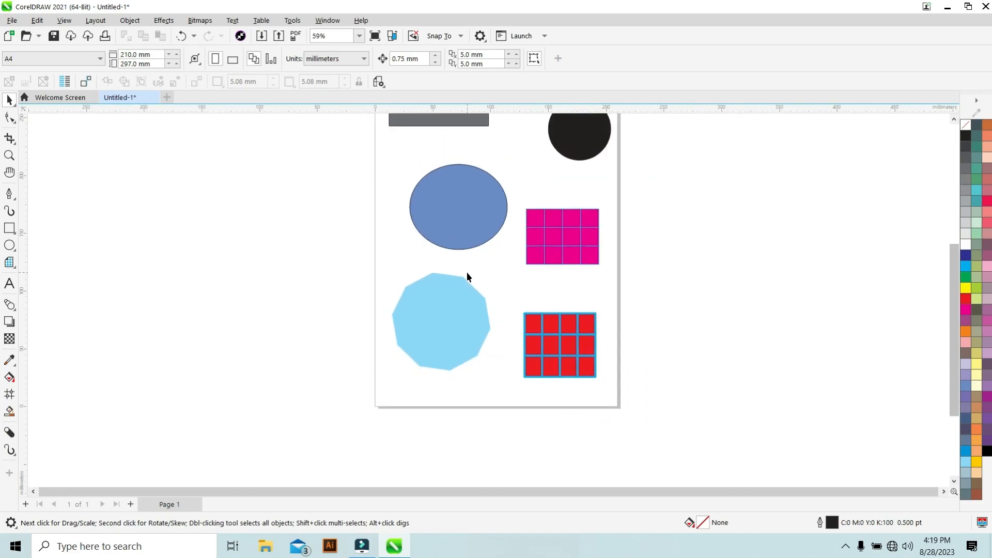
pyautogui.moveTo(954, 288); pyautogui.dragTo(956, 231)
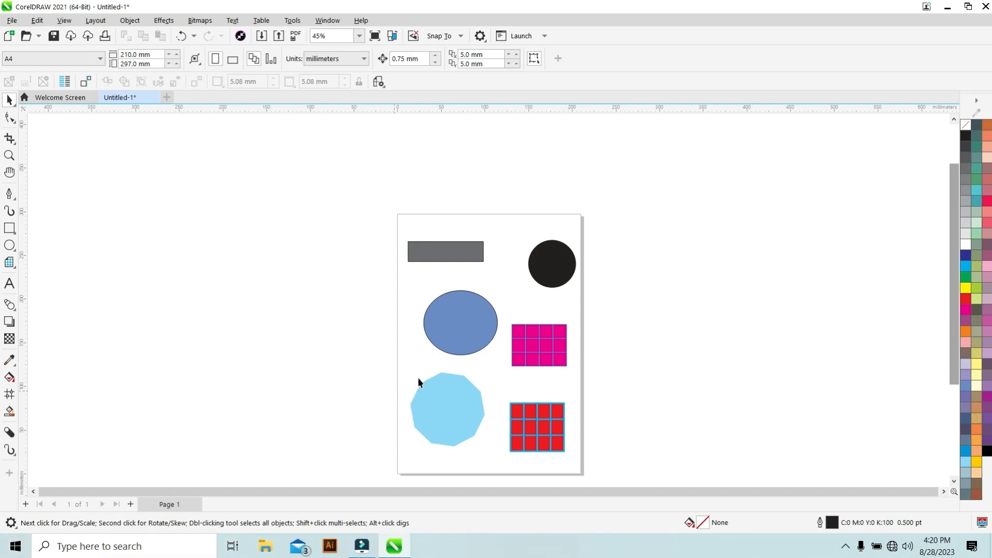
pyautogui.scroll(-1, 510, 354)
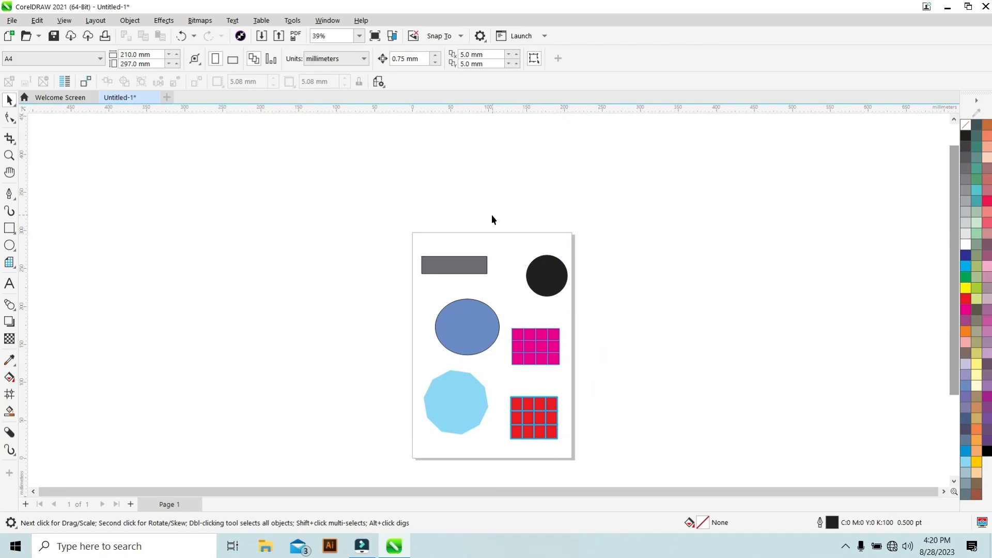
pyautogui.moveTo(466, 331); pyautogui.dragTo(664, 315)
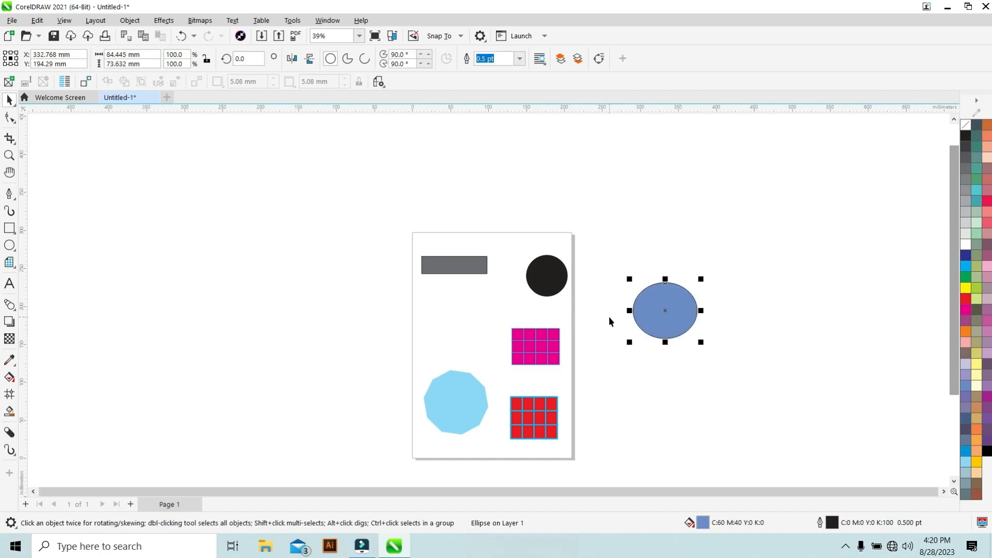
pyautogui.moveTo(547, 356); pyautogui.dragTo(669, 395)
# Rearrange the shapes, shifting the circle and rectangle and bringing the ellipse and magenta grid back overlapping on the page.
pyautogui.moveTo(550, 292); pyautogui.dragTo(563, 375)
pyautogui.moveTo(458, 271); pyautogui.dragTo(429, 336)
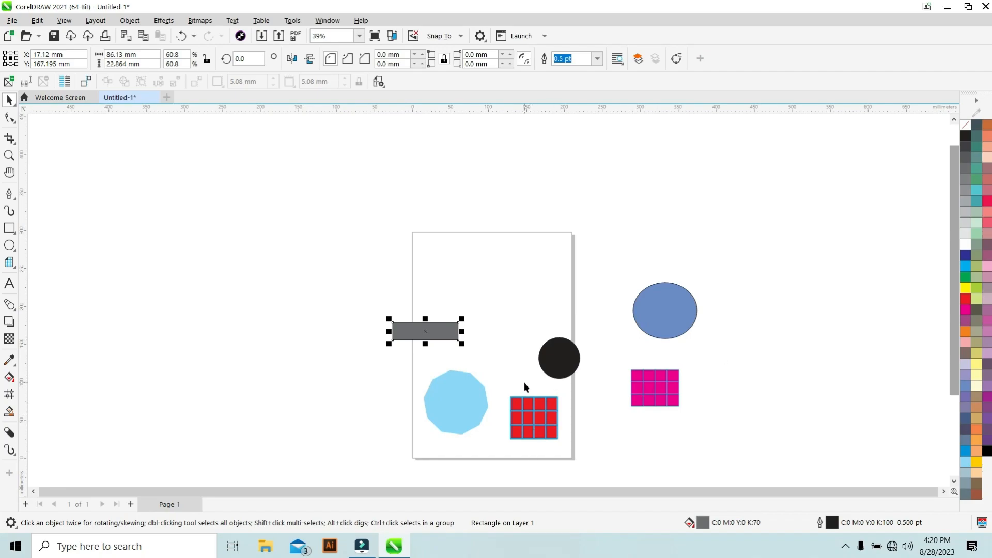
pyautogui.click(552, 358)
pyautogui.moveTo(552, 358); pyautogui.dragTo(517, 345)
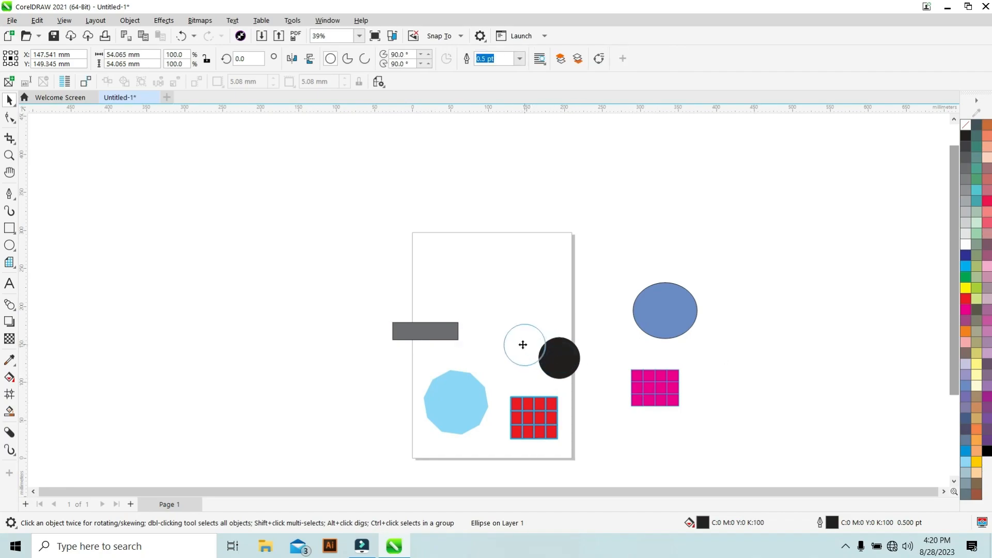
pyautogui.moveTo(666, 308); pyautogui.dragTo(480, 268)
pyautogui.moveTo(649, 394); pyautogui.dragTo(484, 319)
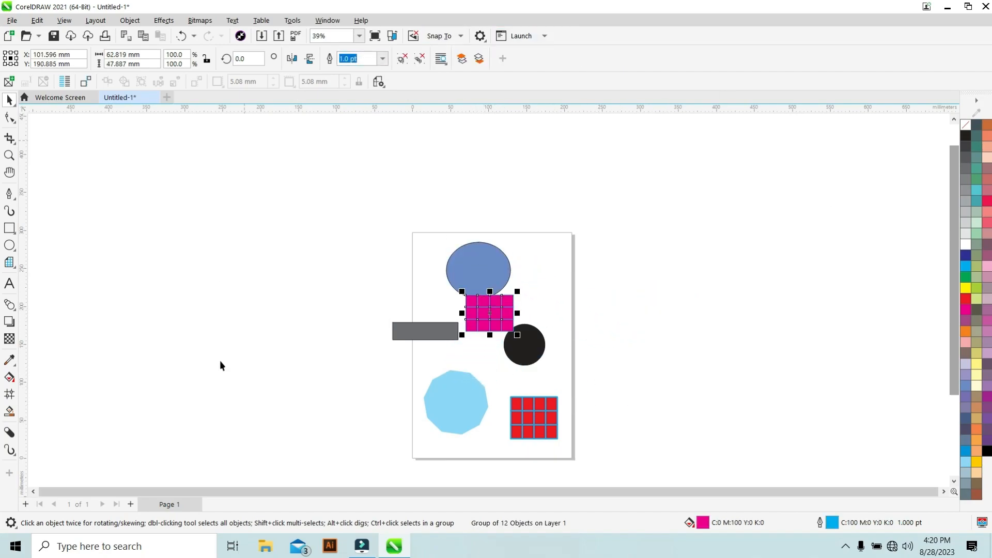
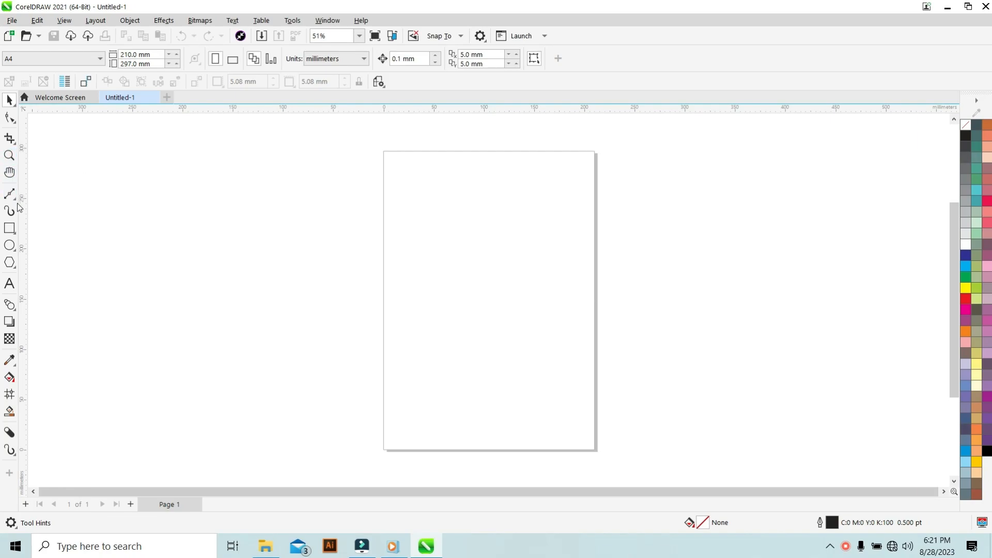
# Draw a rectangle about 82 × 54 mm near the page's top-left corner with the Rectangle tool.
pyautogui.click(10, 228)
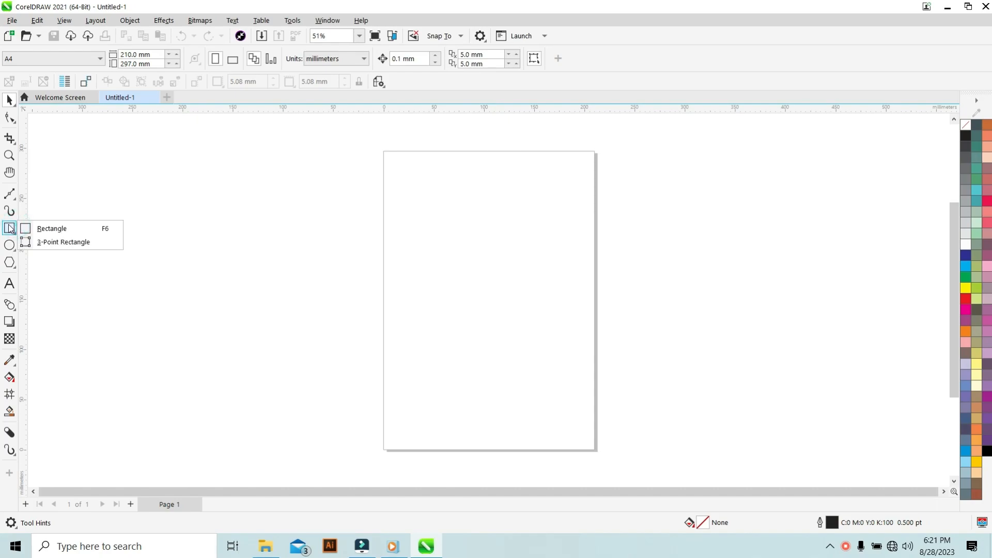
pyautogui.click(52, 229)
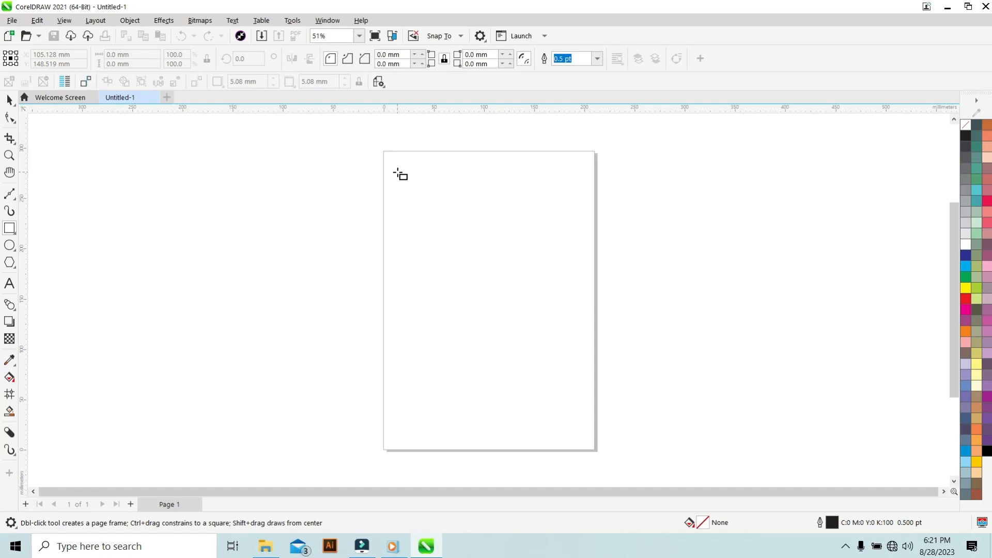
pyautogui.moveTo(399, 166); pyautogui.dragTo(481, 220)
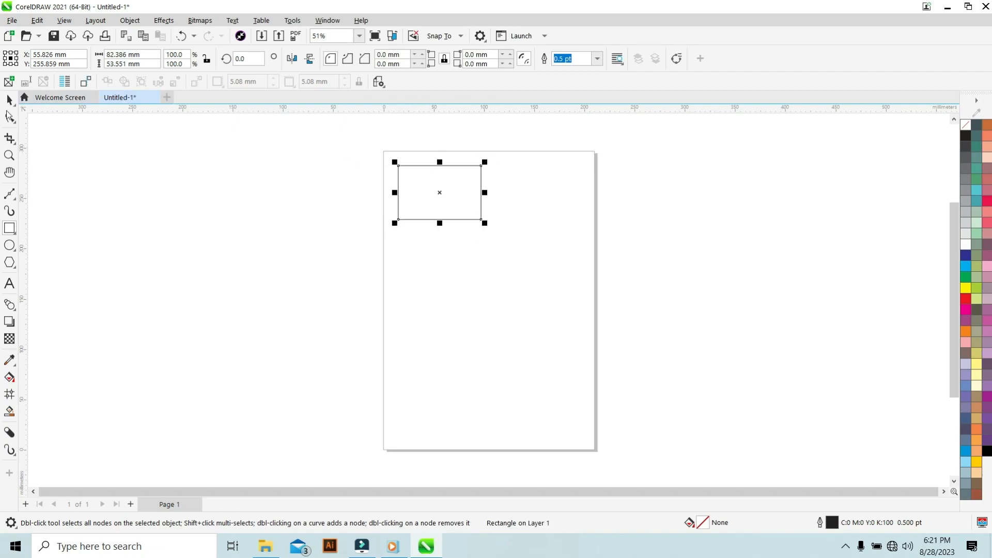
# Select the rectangle and switch between its rotation and scaling handles.
pyautogui.click(10, 101)
pyautogui.click(454, 194)
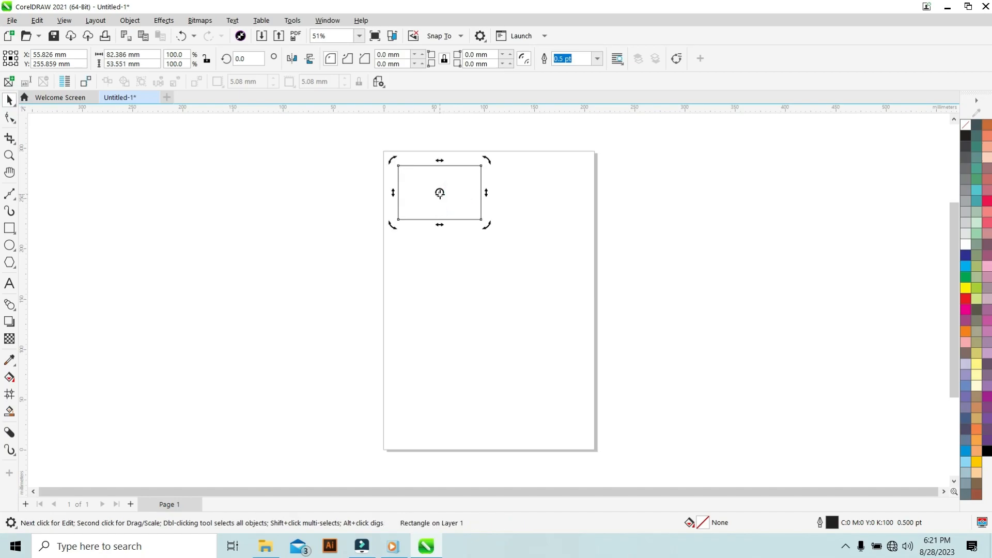
pyautogui.click(330, 187)
pyautogui.click(438, 195)
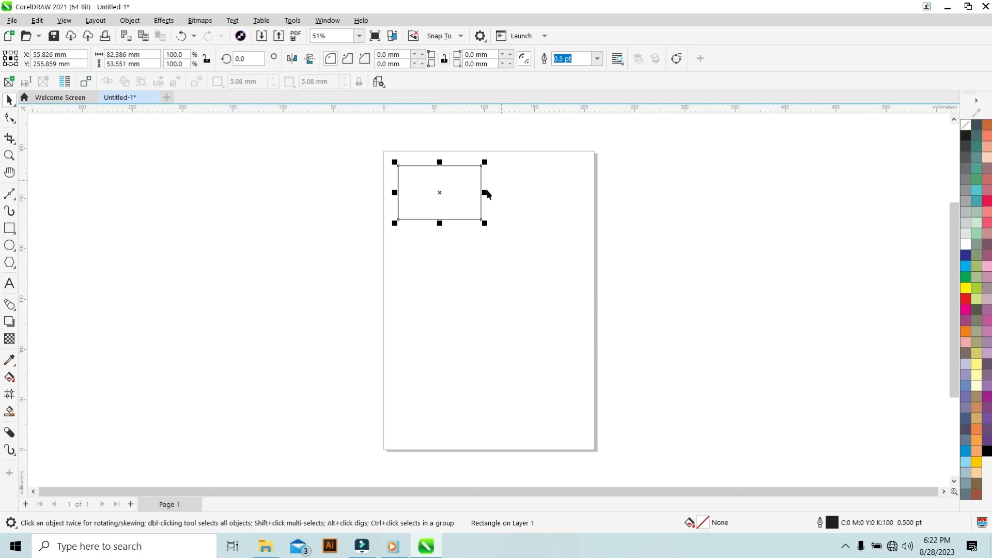
# Draw a square about 56 mm wide near the page's top-right corner.
pyautogui.click(10, 228)
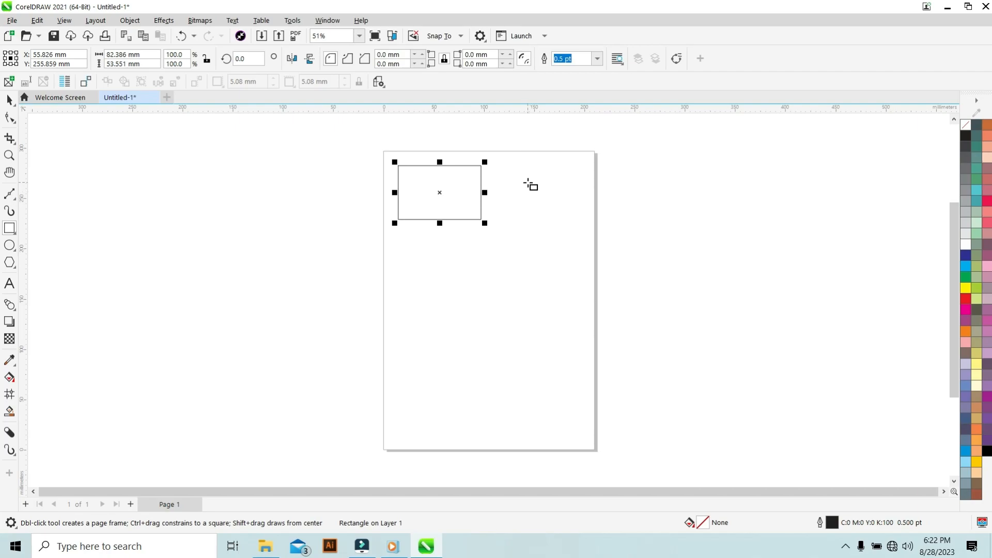
pyautogui.moveTo(526, 175); pyautogui.dragTo(583, 204)
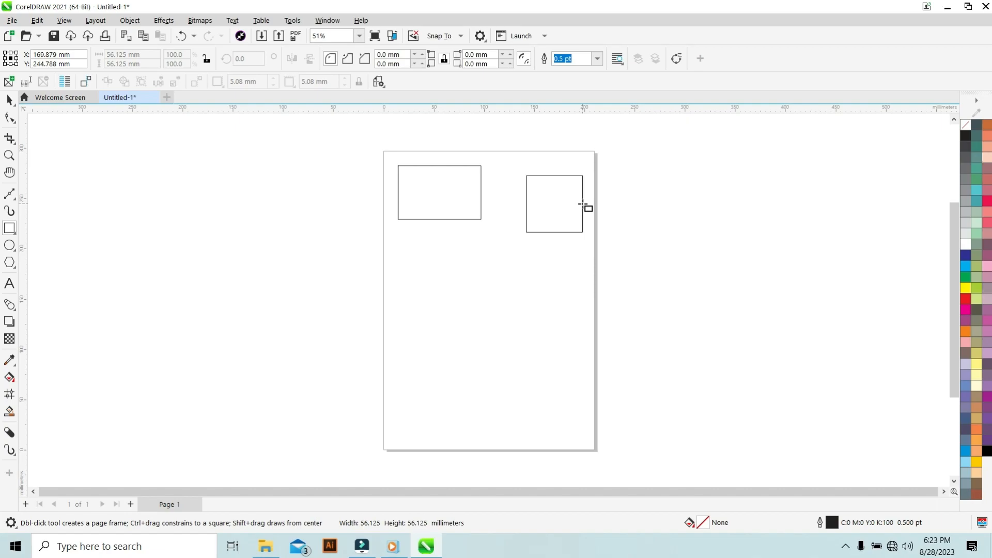
pyautogui.moveTo(583, 204); pyautogui.dragTo(583, 205)
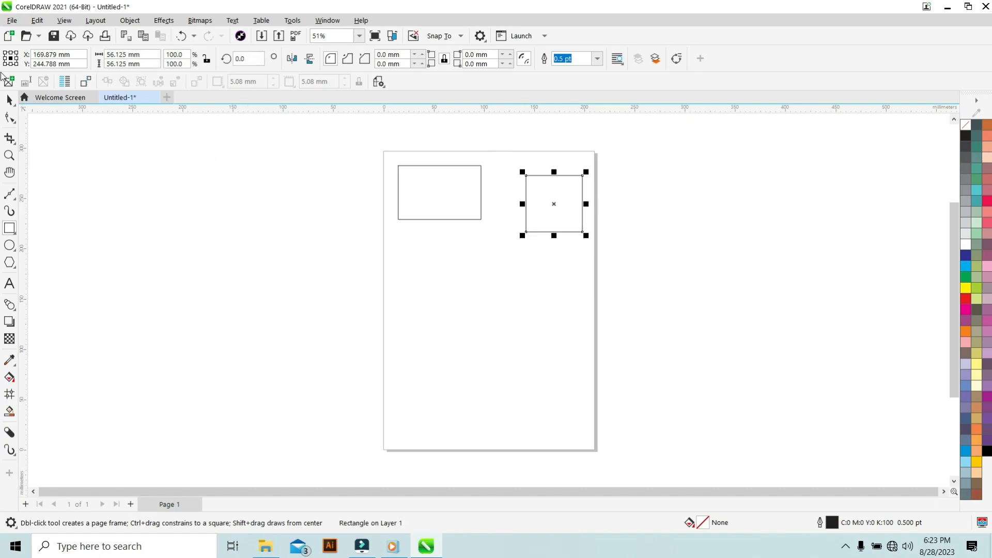
pyautogui.click(9, 100)
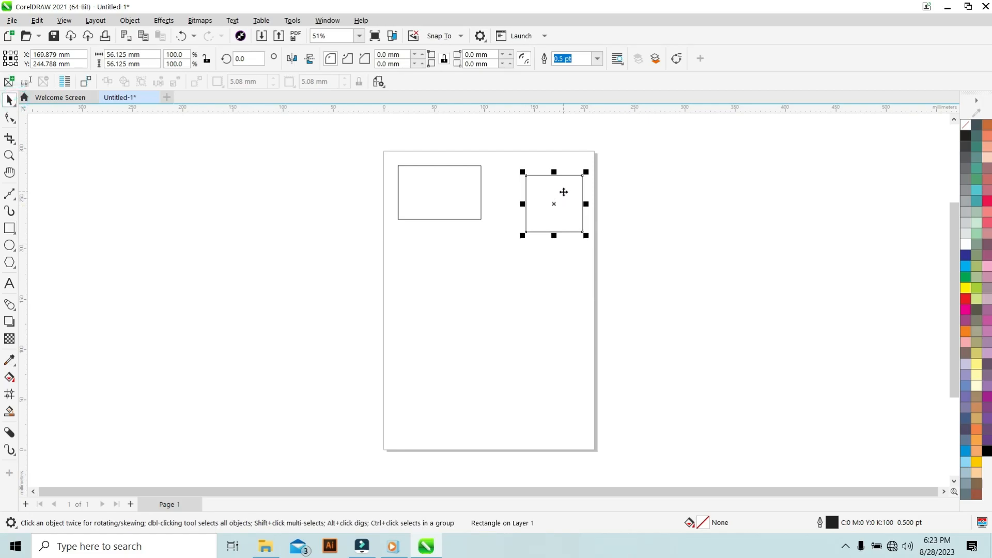
pyautogui.click(680, 178)
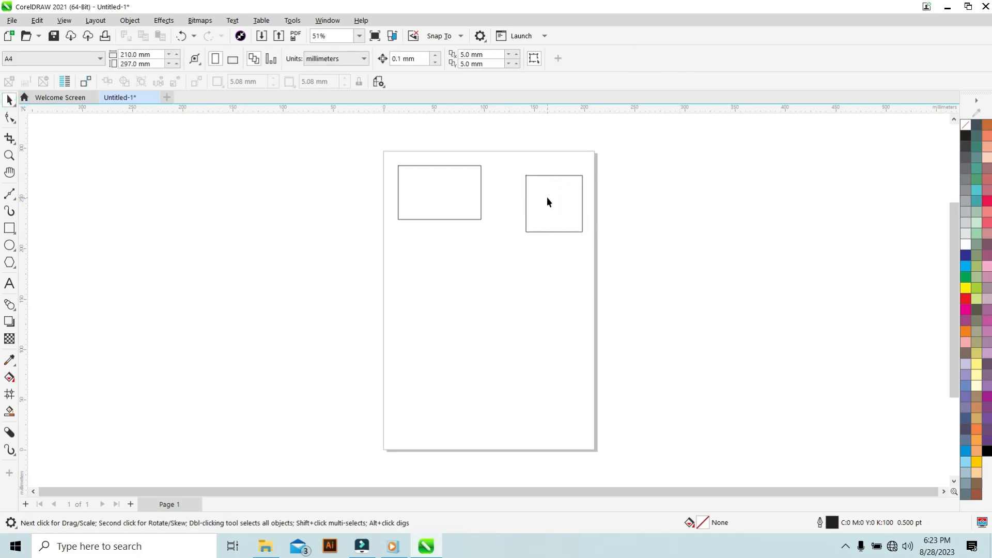
pyautogui.click(547, 198)
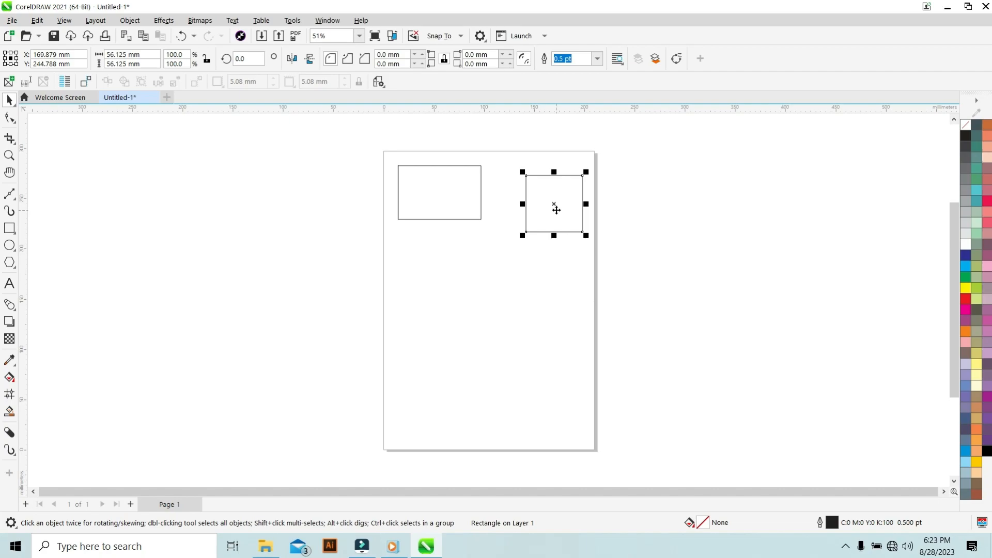
pyautogui.click(525, 233)
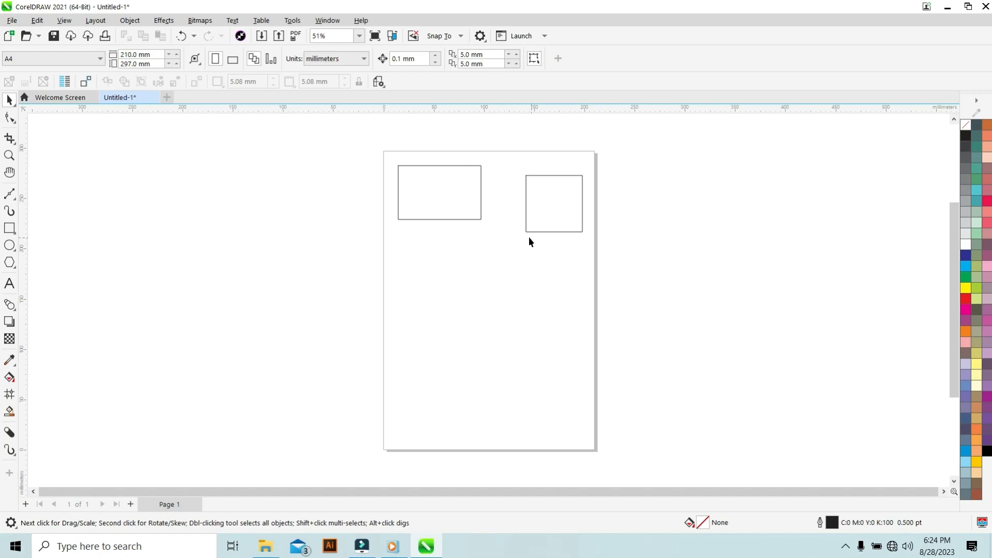
# Draw a rectangle about 61 × 88 mm from its center at the square's lower-left corner.
pyautogui.click(12, 227)
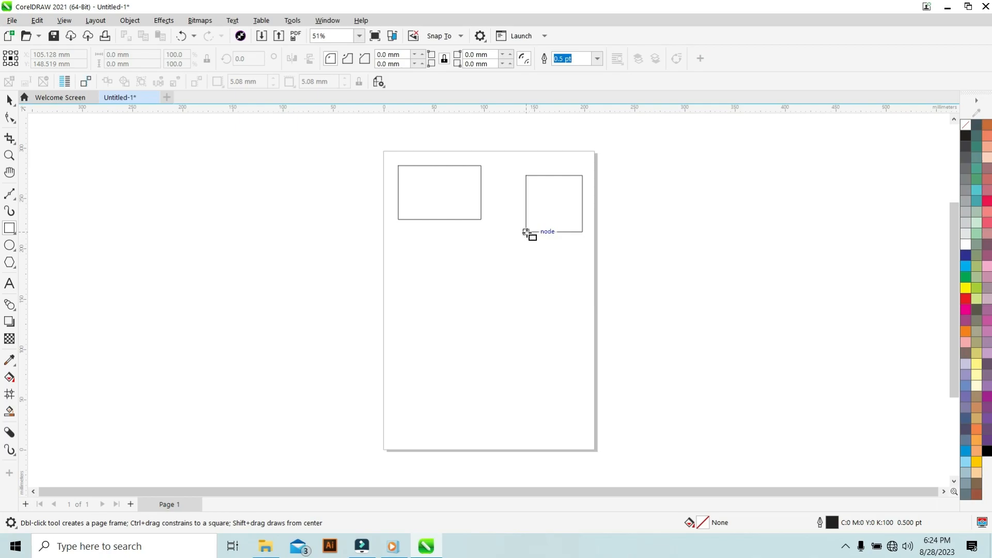
pyautogui.moveTo(526, 232)
pyautogui.mouseDown()
pyautogui.moveTo(555, 283)
pyautogui.moveTo(549, 233)
pyautogui.moveTo(552, 271)
pyautogui.moveTo(582, 282)
pyautogui.moveTo(548, 264)
pyautogui.moveTo(557, 276)
pyautogui.mouseUp()
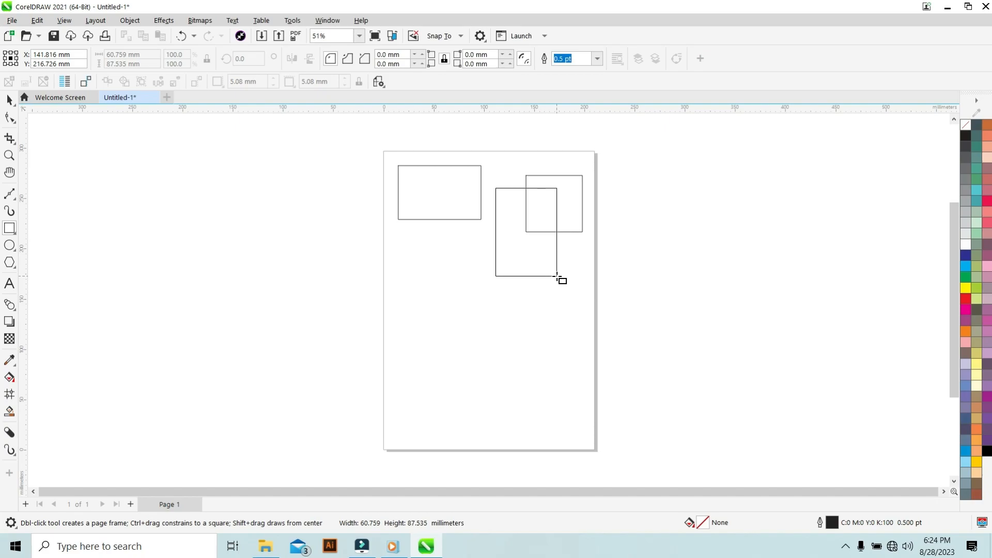
pyautogui.moveTo(557, 276); pyautogui.dragTo(558, 276)
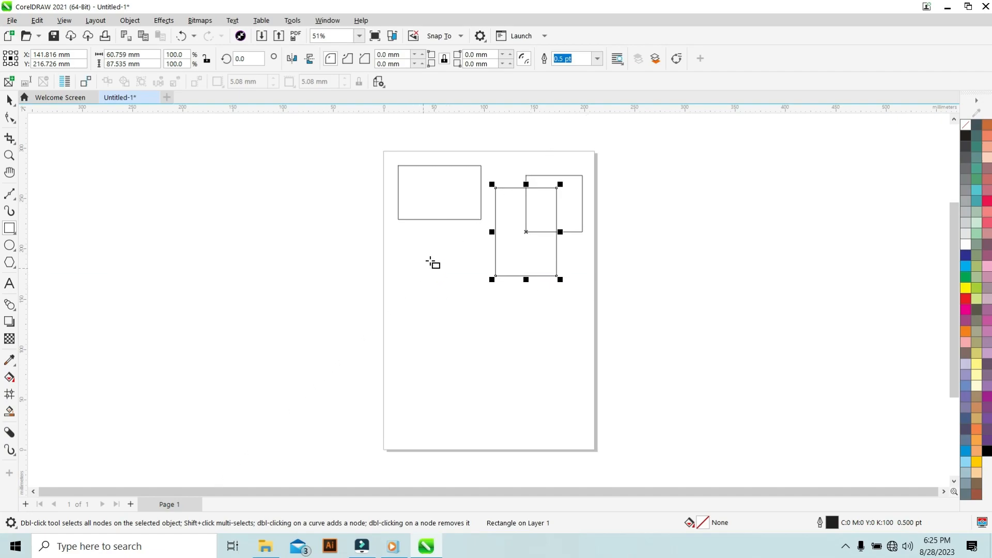
# Move the first rectangle down into the lower half of the page.
pyautogui.click(9, 102)
pyautogui.moveTo(442, 203); pyautogui.dragTo(441, 353)
pyautogui.moveTo(472, 351); pyautogui.dragTo(504, 361)
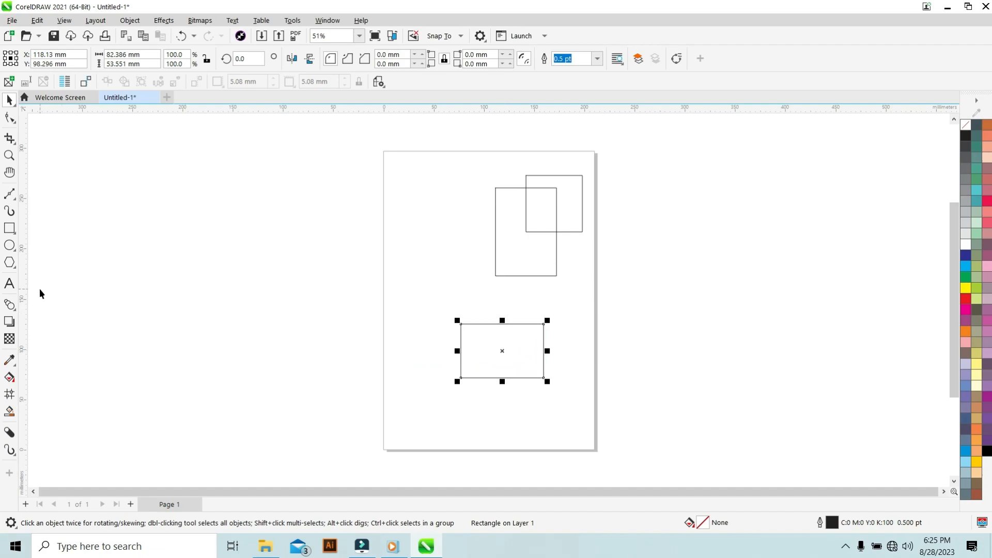
# Try to round the lower rectangle's corner, then undo the change.
pyautogui.click(460, 379)
pyautogui.click(8, 231)
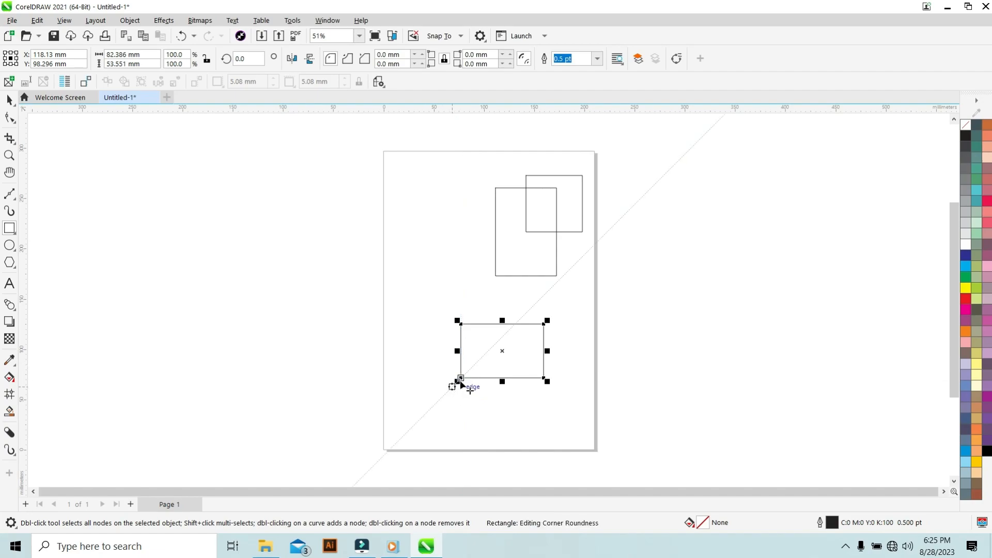
pyautogui.moveTo(461, 379); pyautogui.dragTo(486, 407)
pyautogui.hotkey('ctrl', 'z')
# Draw a square about 85 mm wide centered on the lower rectangle's lower-left corner.
pyautogui.click(434, 342)
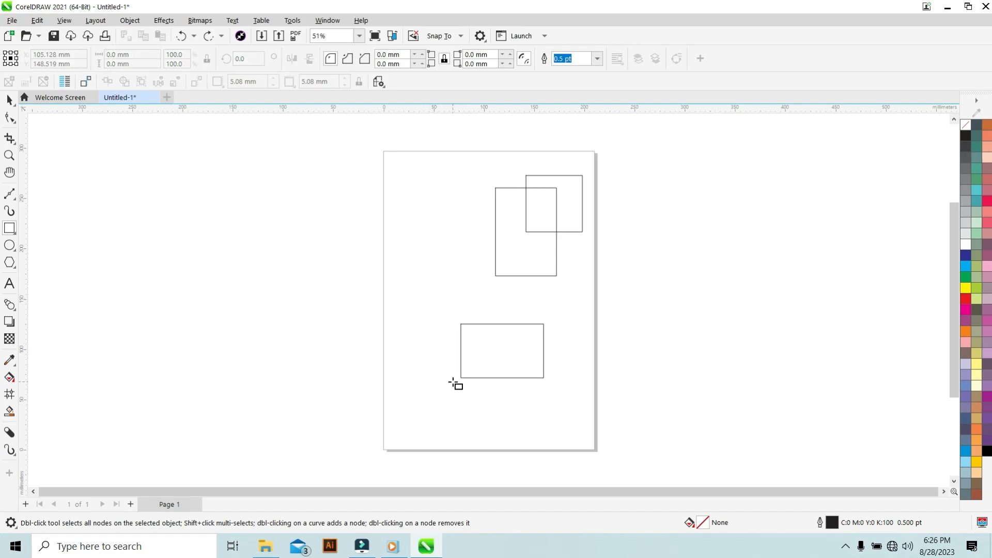
pyautogui.moveTo(461, 378); pyautogui.dragTo(486, 422)
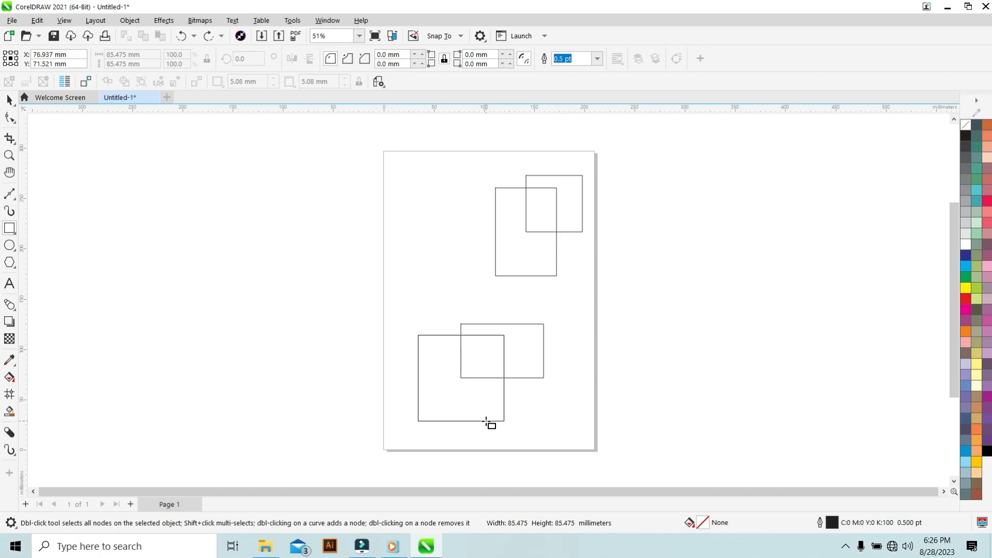
pyautogui.moveTo(487, 421); pyautogui.dragTo(487, 422)
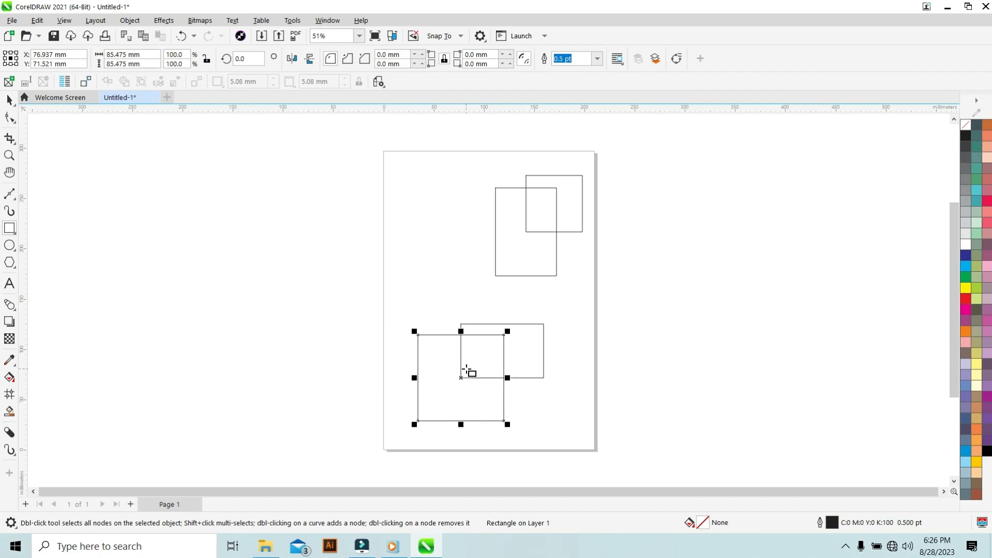
# Delete the large square, the lower rectangle and the tall rectangle, keeping only the small square.
pyautogui.click(14, 103)
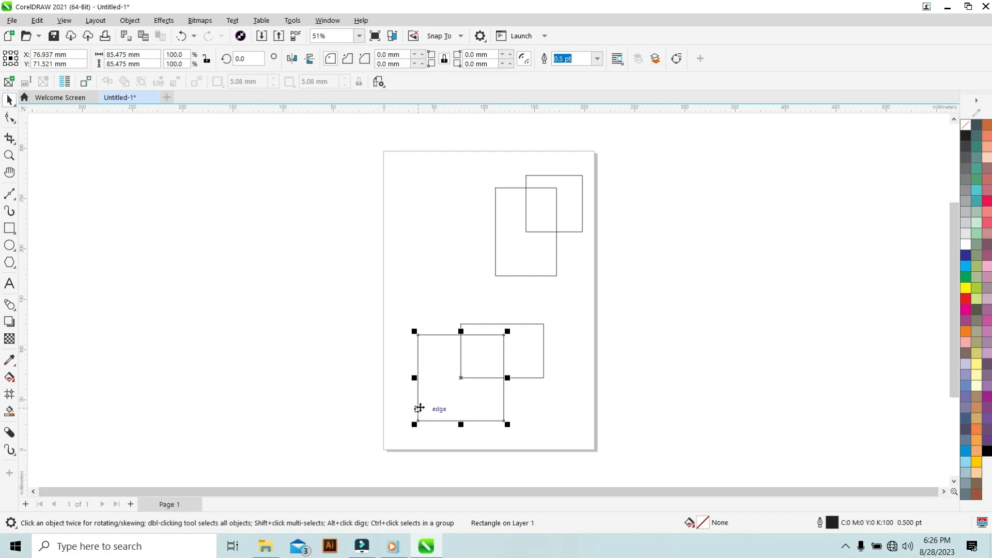
pyautogui.click(434, 401)
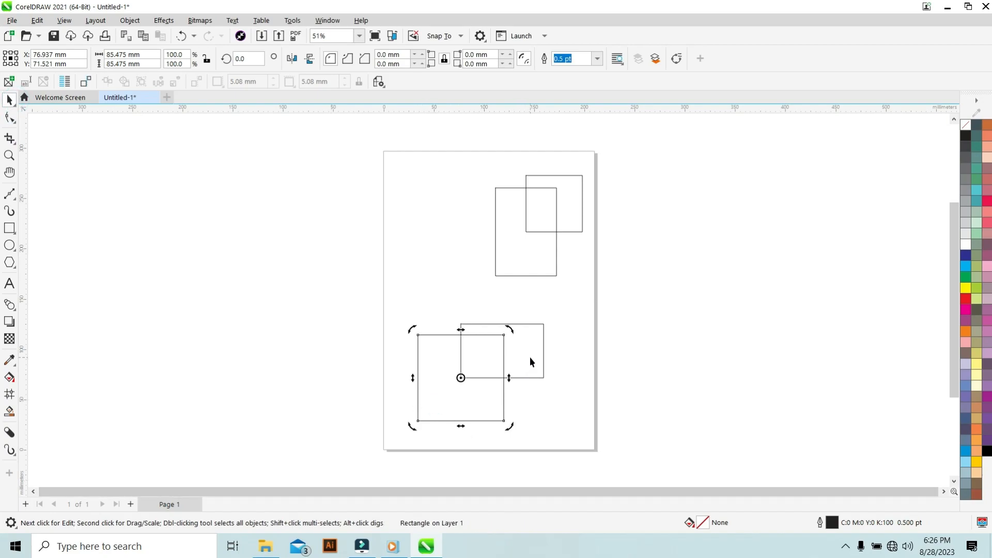
pyautogui.click(530, 362)
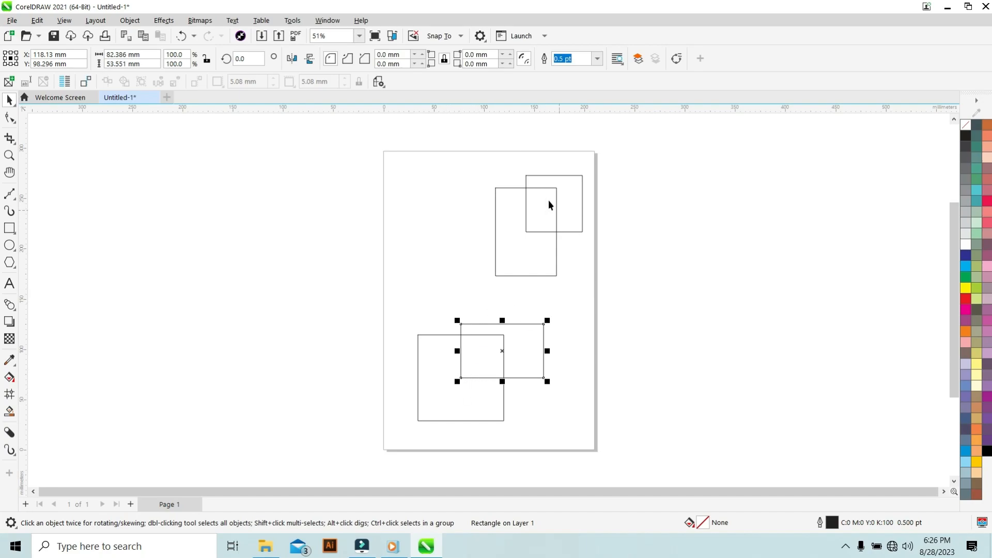
pyautogui.moveTo(235, 324); pyautogui.dragTo(663, 440)
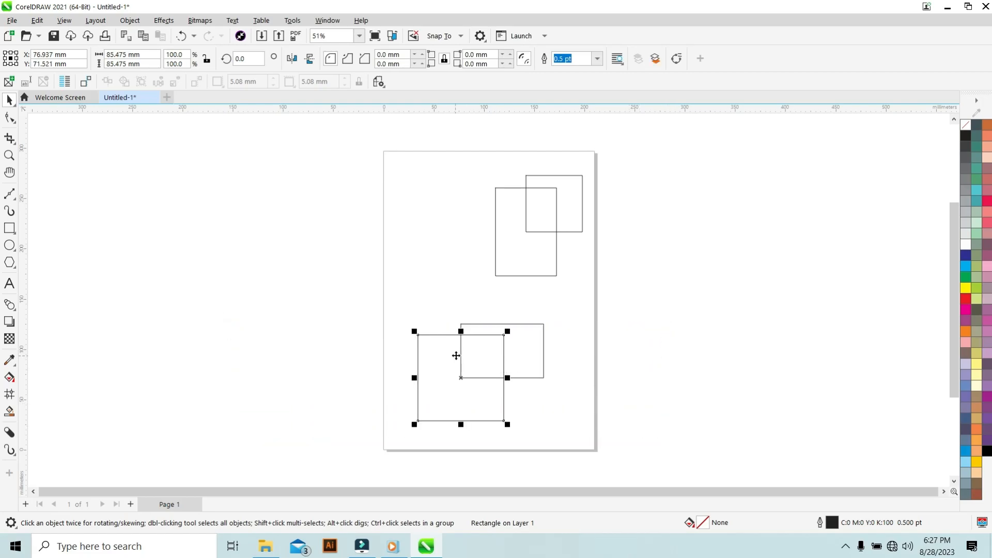
pyautogui.press('Delete')
pyautogui.click(493, 360)
pyautogui.press('Delete')
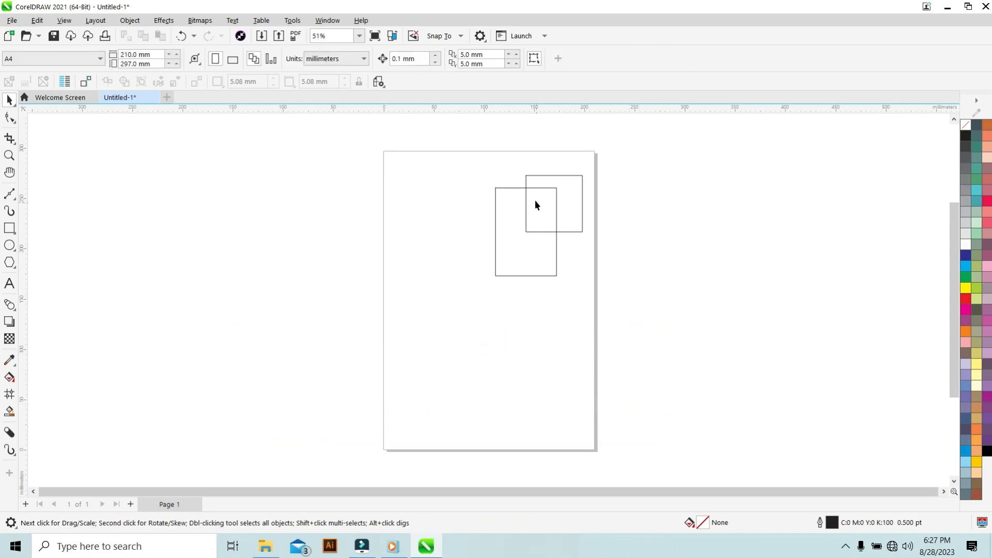
pyautogui.click(534, 231)
pyautogui.press('Delete')
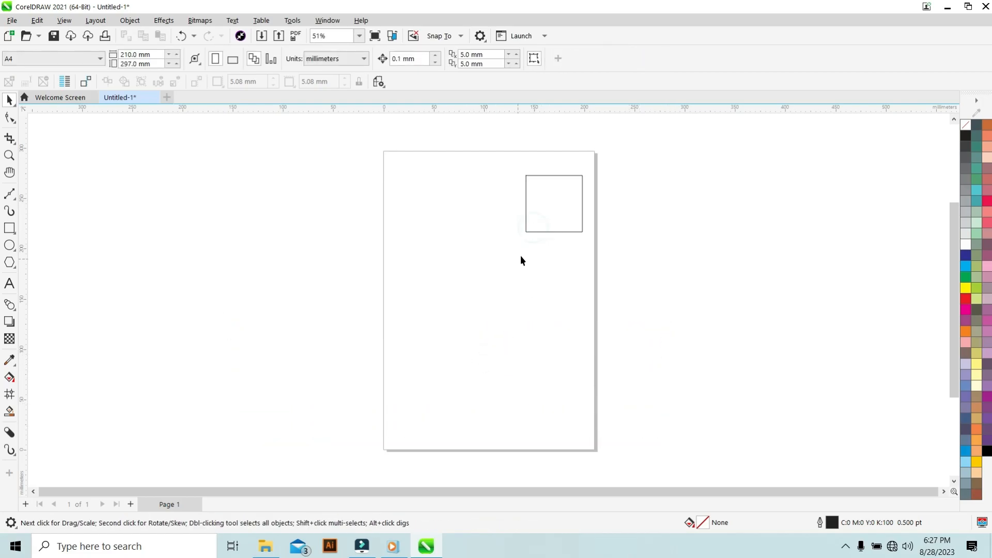
# Move the square to the page center and skew it horizontally into a parallelogram about 103 mm wide.
pyautogui.click(551, 207)
pyautogui.moveTo(551, 207); pyautogui.dragTo(480, 296)
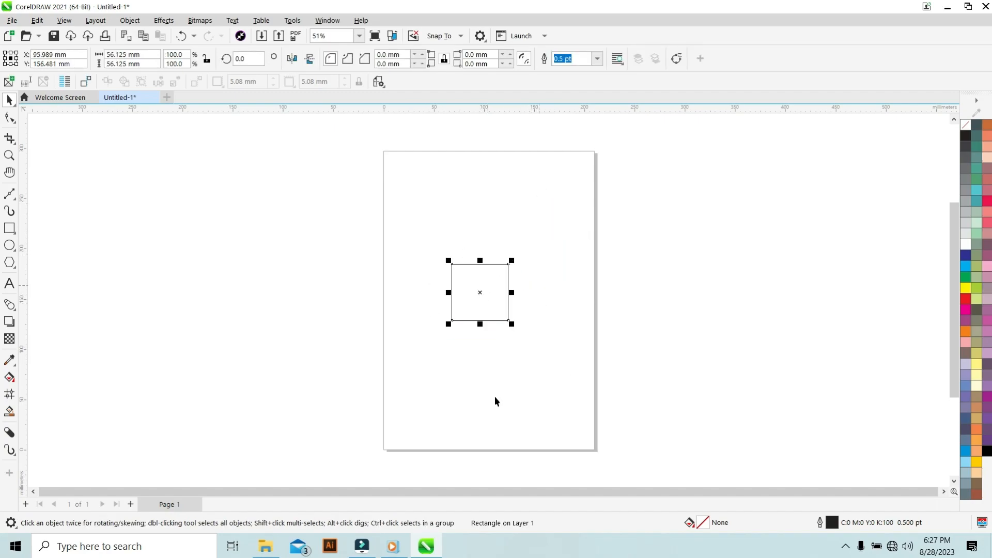
pyautogui.click(481, 282)
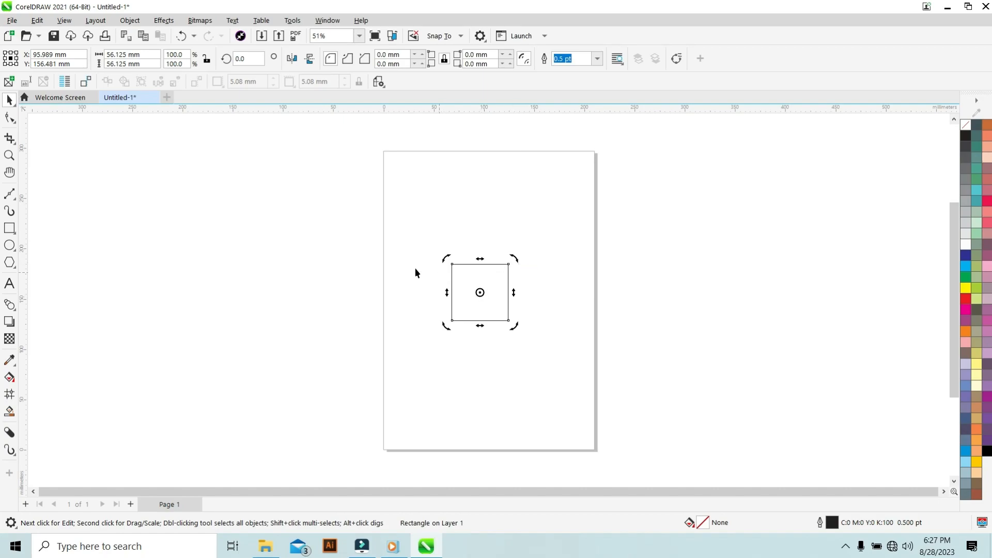
pyautogui.click(354, 261)
pyautogui.click(464, 302)
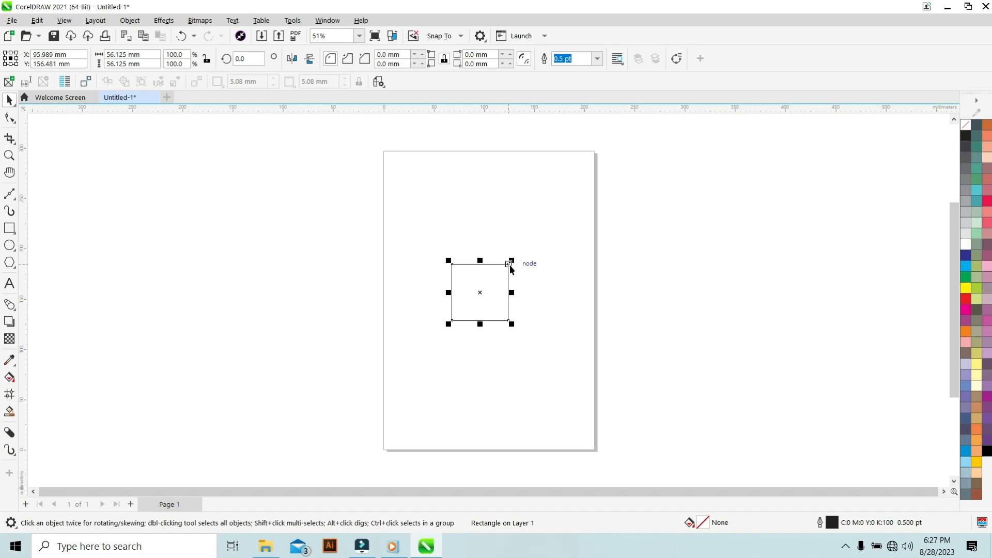
pyautogui.click(480, 279)
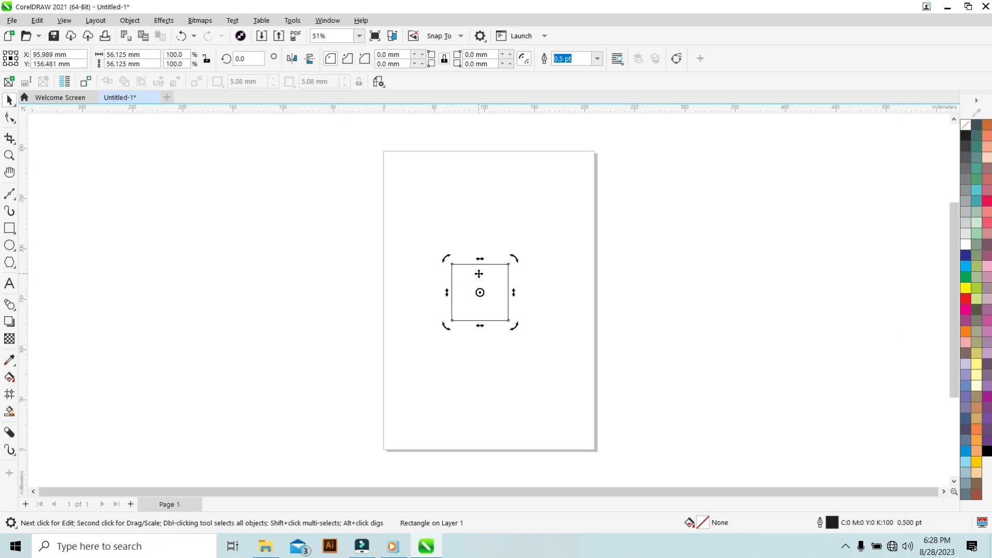
pyautogui.moveTo(478, 260); pyautogui.dragTo(531, 261)
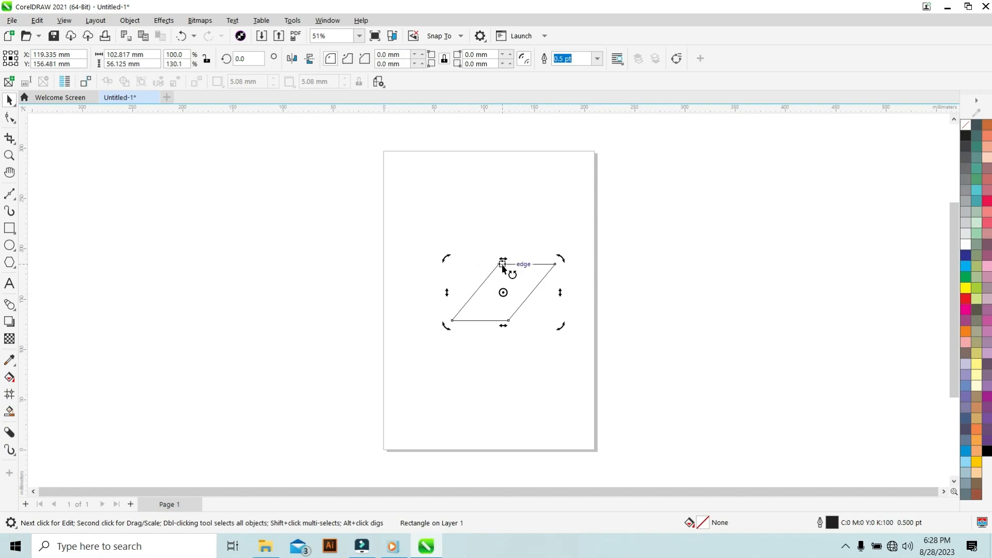
# Place a copy of the parallelogram below and to the right of it, then undo the copy.
pyautogui.click(383, 285)
pyautogui.click(503, 293)
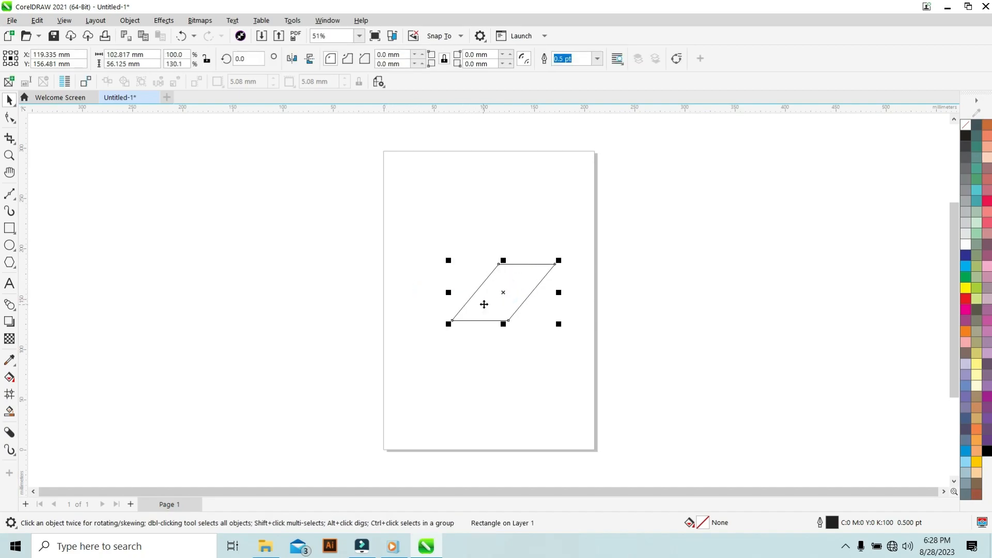
pyautogui.click(491, 294)
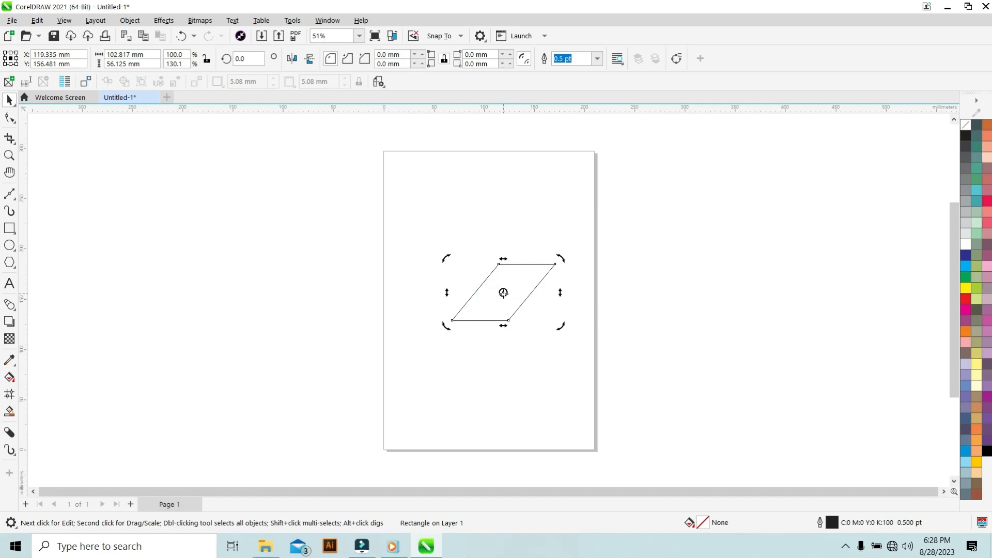
pyautogui.moveTo(504, 292); pyautogui.dragTo(477, 309)
pyautogui.moveTo(517, 287); pyautogui.dragTo(559, 361)
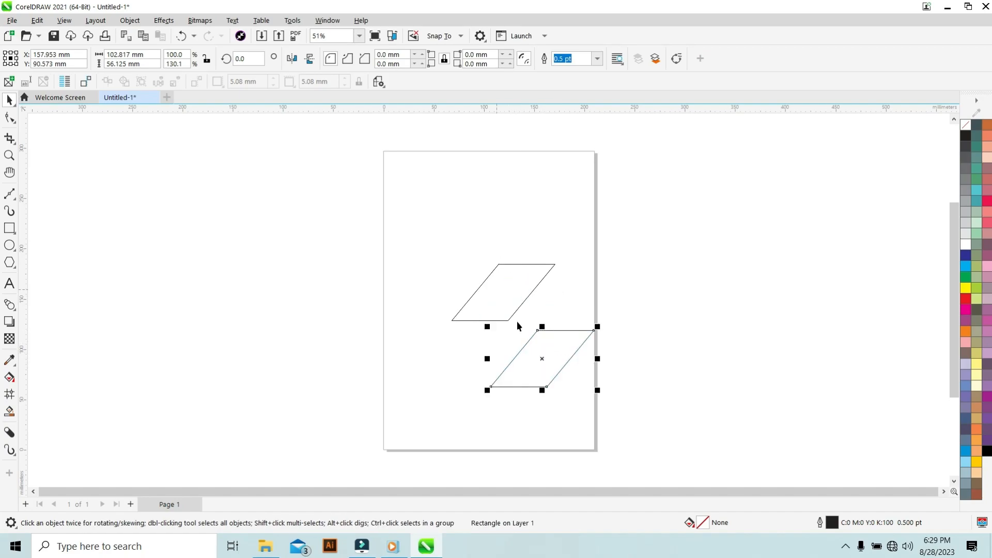
pyautogui.hotkey('ctrl', 'z')
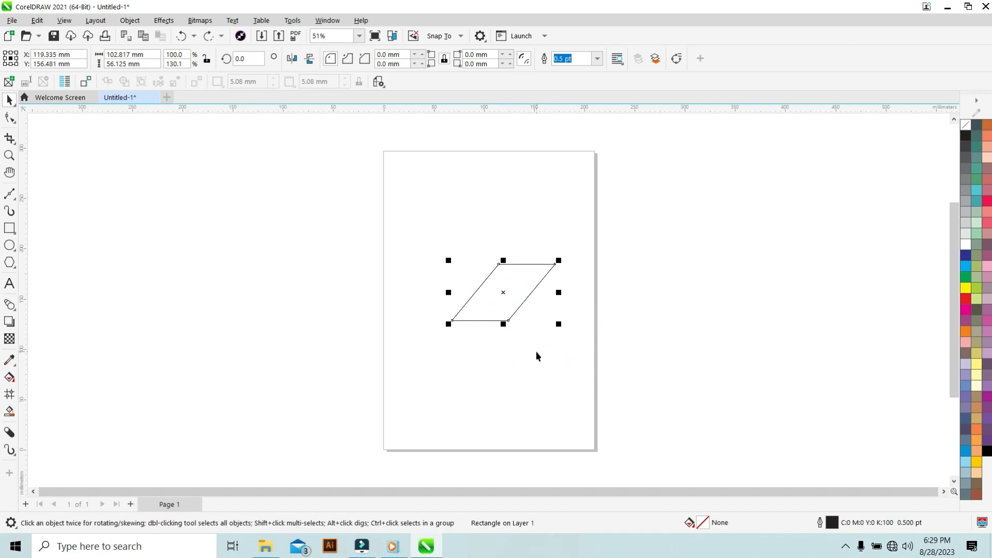
# Rotate a copy of the parallelogram about its lower-left corner to about 310° so it lies below the original.
pyautogui.click(510, 282)
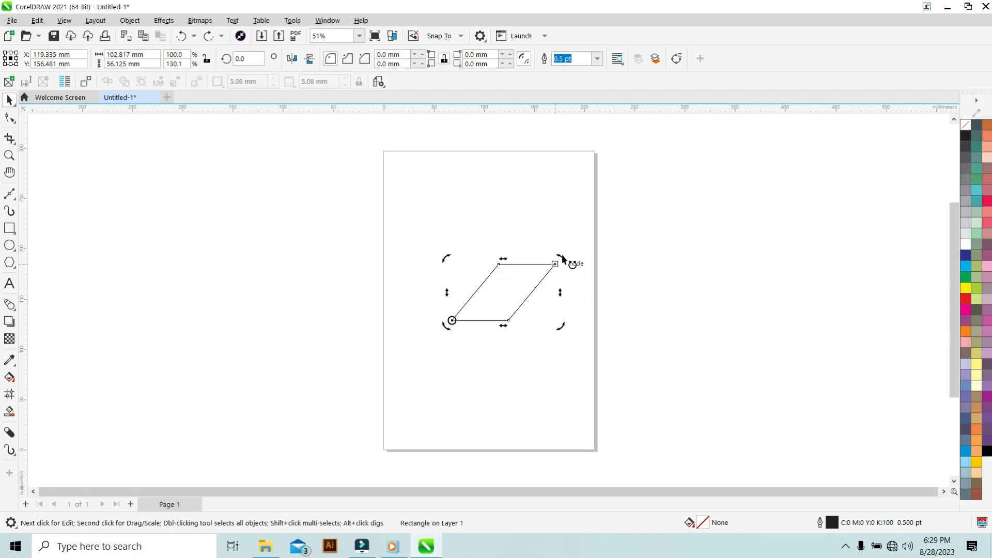
pyautogui.moveTo(563, 261); pyautogui.dragTo(577, 372)
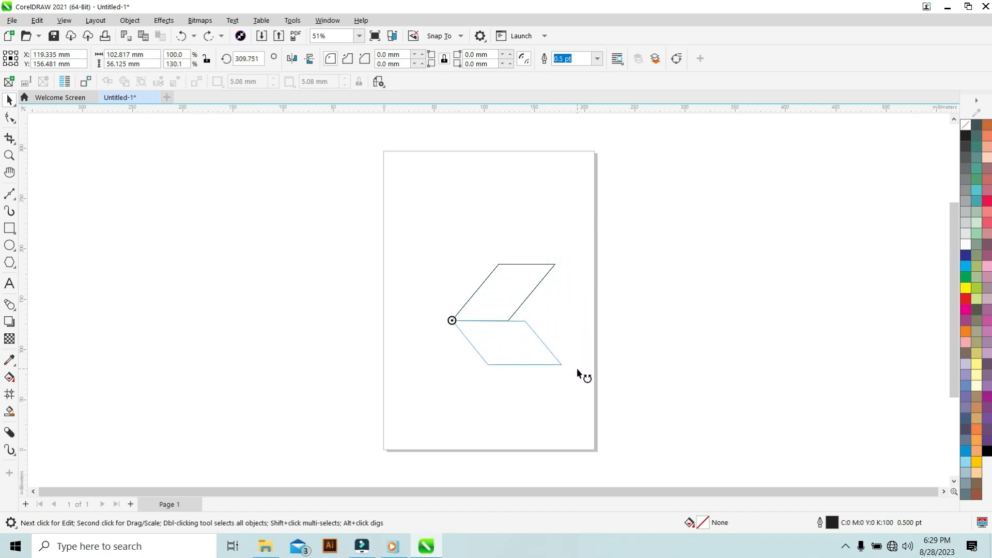
pyautogui.moveTo(578, 369); pyautogui.dragTo(577, 369)
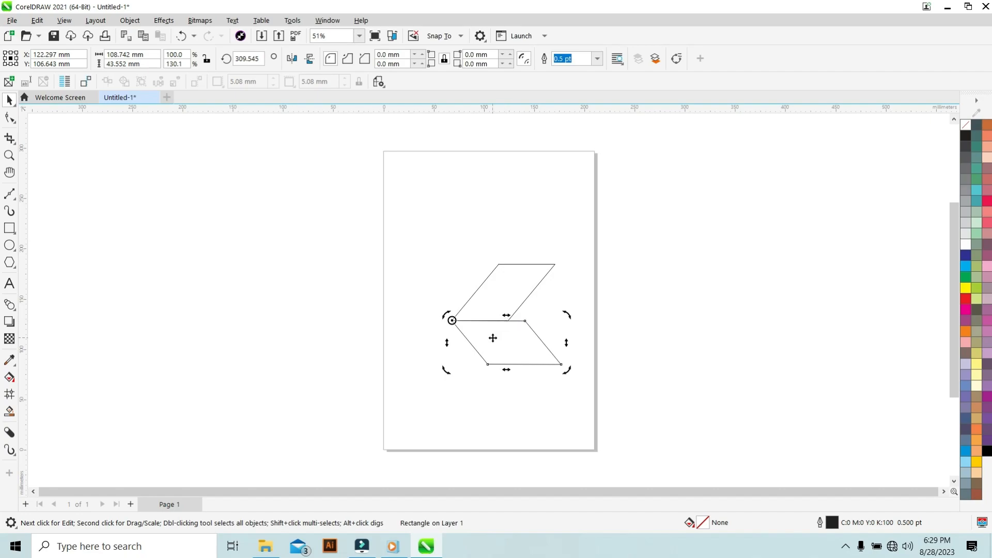
# Mirror the upper parallelogram horizontally.
pyautogui.click(504, 296)
pyautogui.click(505, 339)
pyautogui.click(507, 292)
pyautogui.click(506, 344)
pyautogui.click(504, 293)
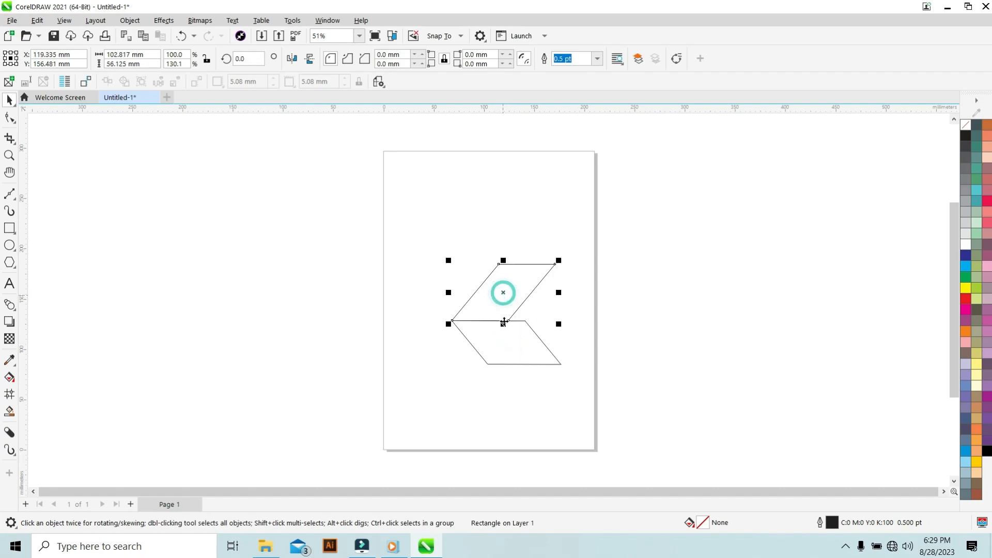
pyautogui.click(501, 343)
pyautogui.click(505, 296)
pyautogui.click(290, 60)
pyautogui.click(310, 59)
pyautogui.click(312, 60)
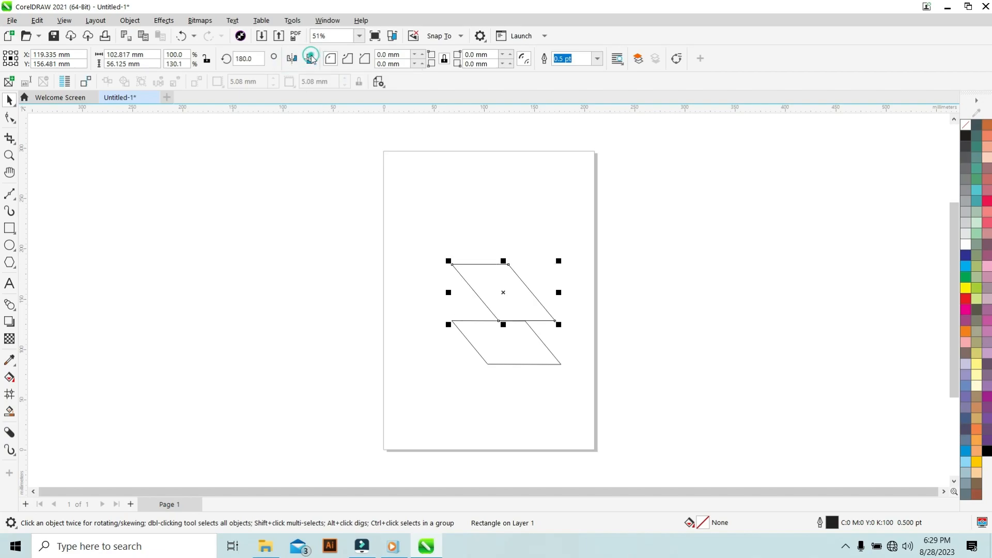
pyautogui.click(295, 61)
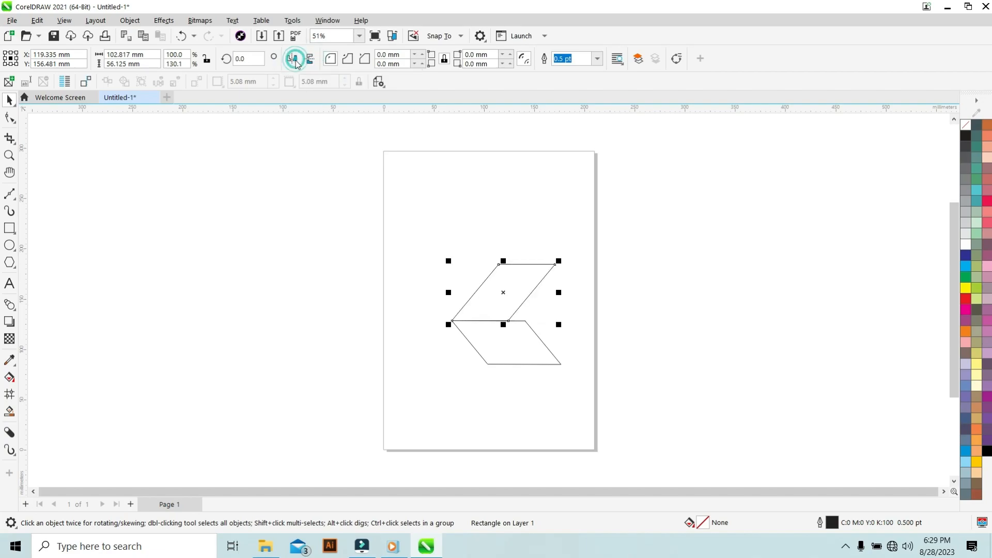
pyautogui.click(292, 59)
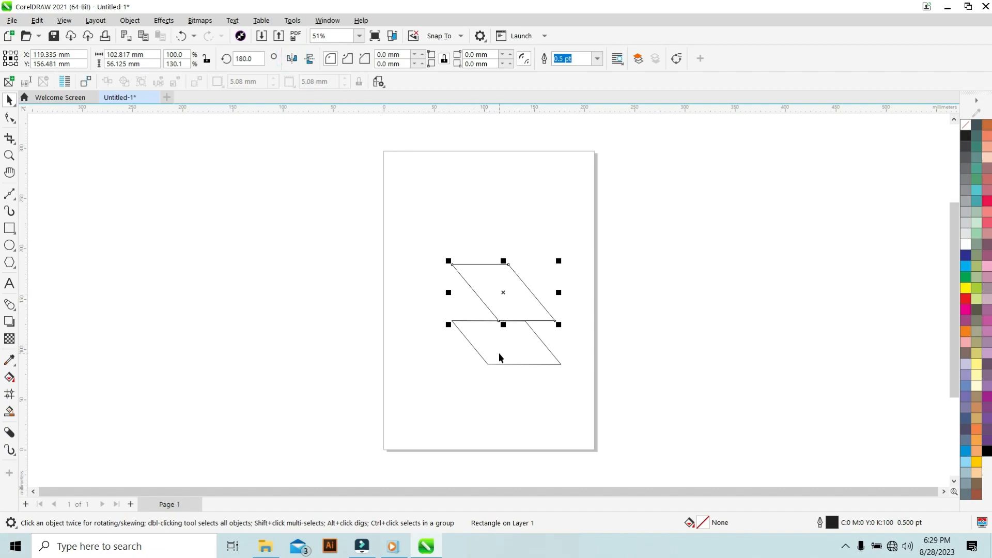
# Rotate the upper parallelogram to about 282° so it stands upright against the lower one like a folded panel.
pyautogui.moveTo(487, 277); pyautogui.dragTo(550, 315)
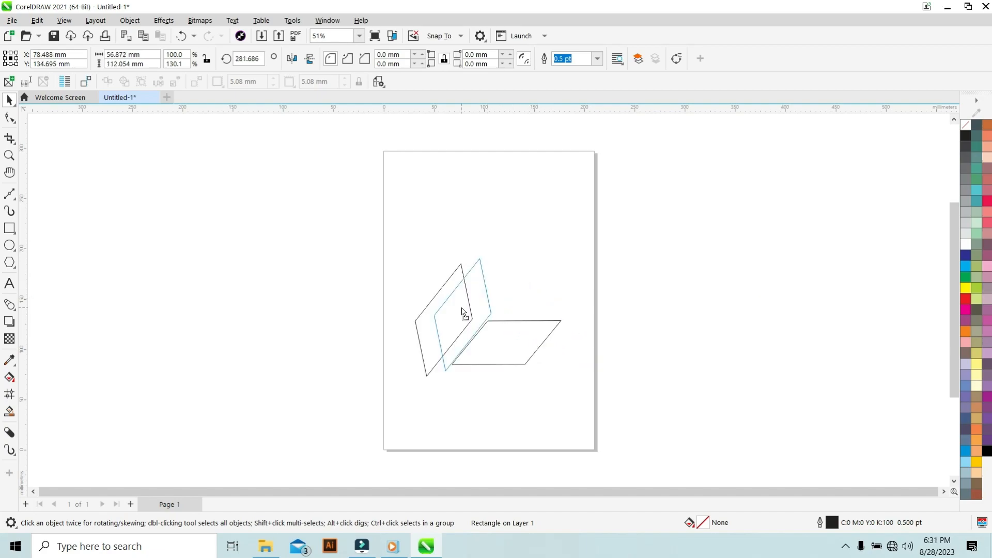
pyautogui.click(461, 312)
pyautogui.click(471, 308)
pyautogui.moveTo(471, 309); pyautogui.dragTo(472, 312)
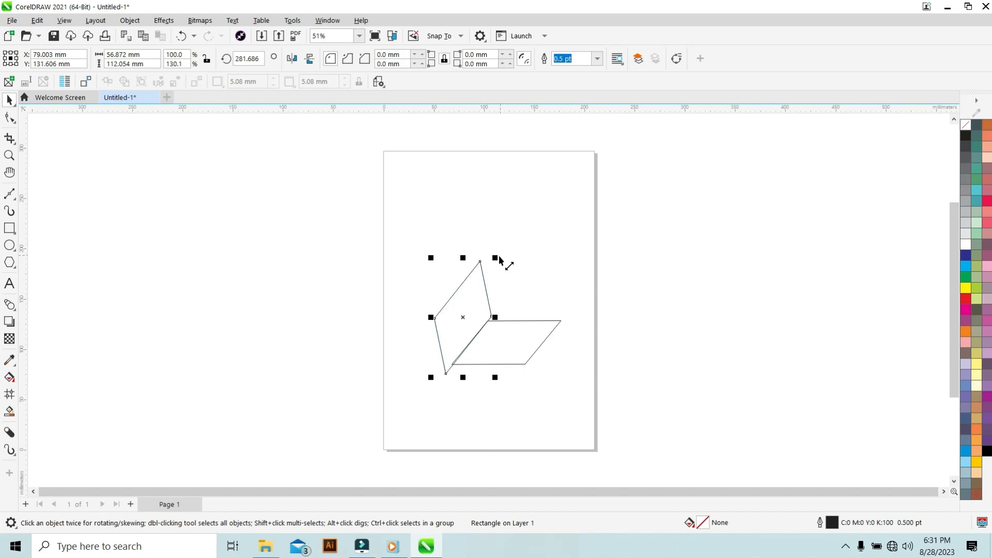
# Try mirroring the lower parallelogram vertically and horizontally.
pyautogui.click(452, 310)
pyautogui.click(436, 251)
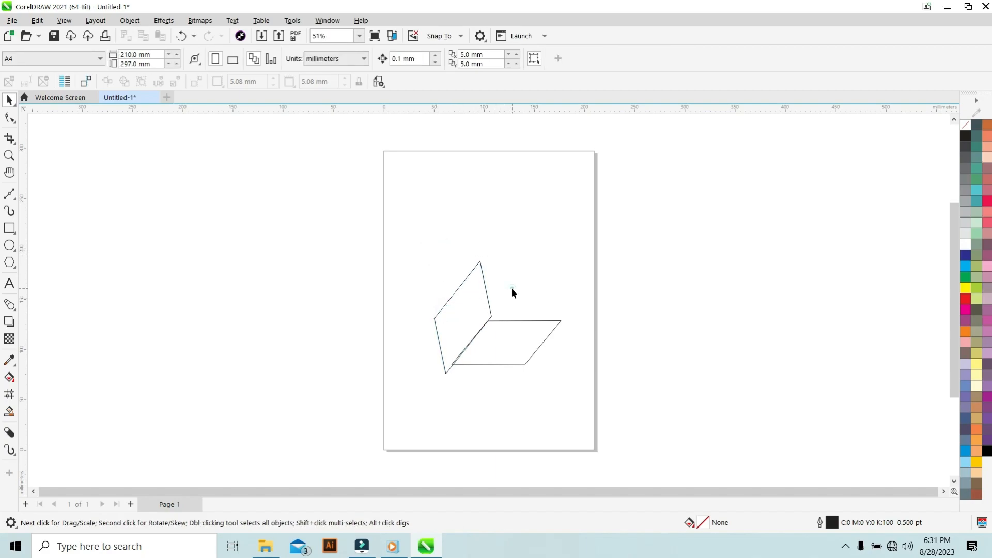
pyautogui.click(439, 250)
pyautogui.click(469, 327)
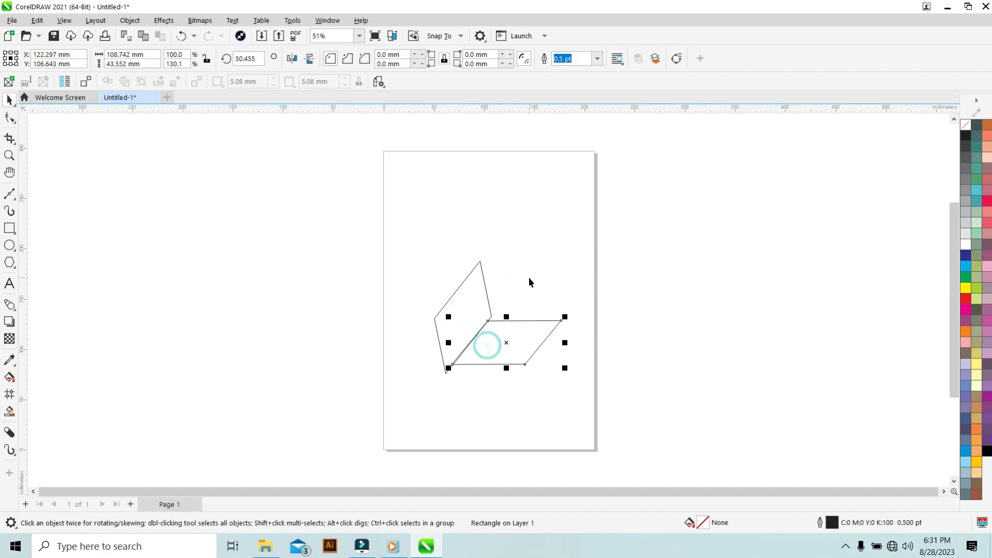
pyautogui.click(527, 278)
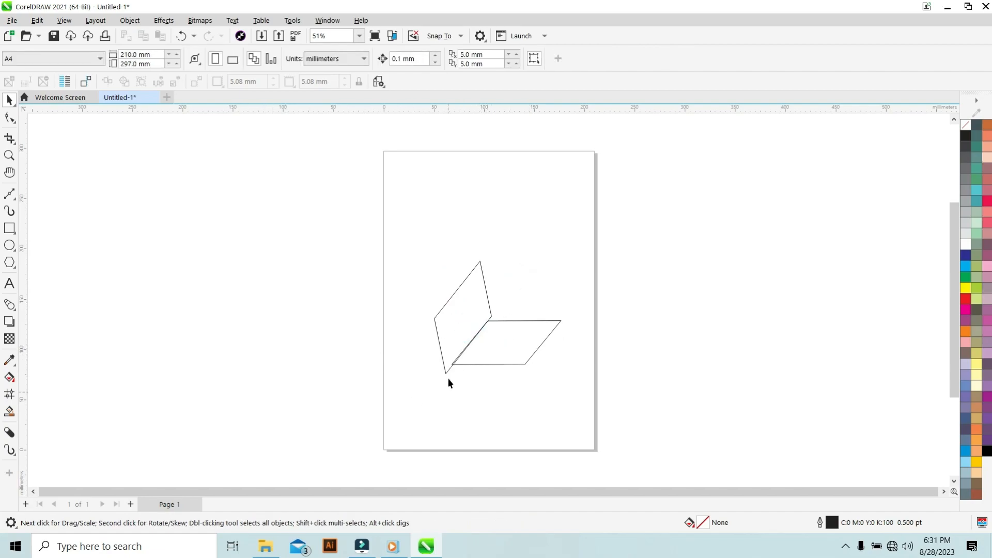
pyautogui.click(453, 340)
pyautogui.click(502, 347)
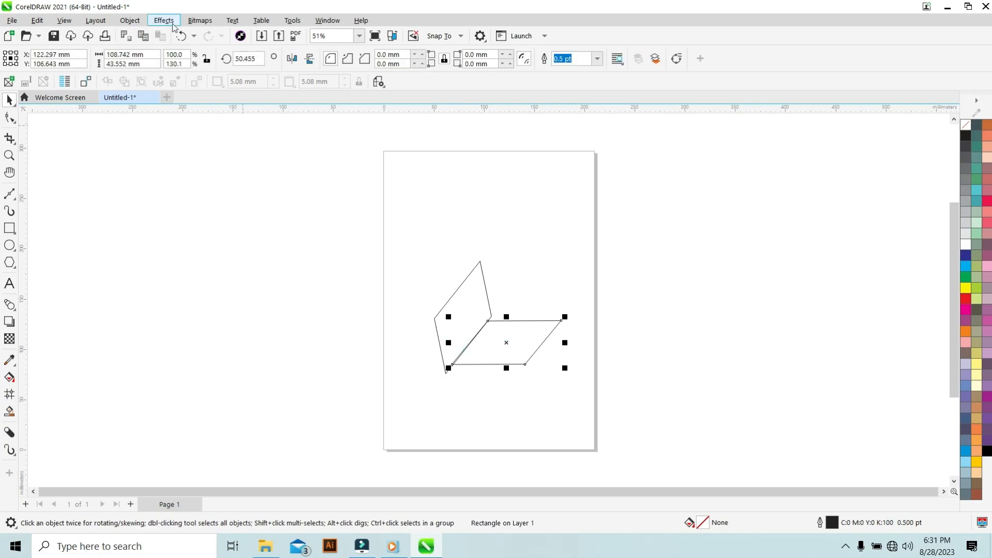
pyautogui.click(315, 60)
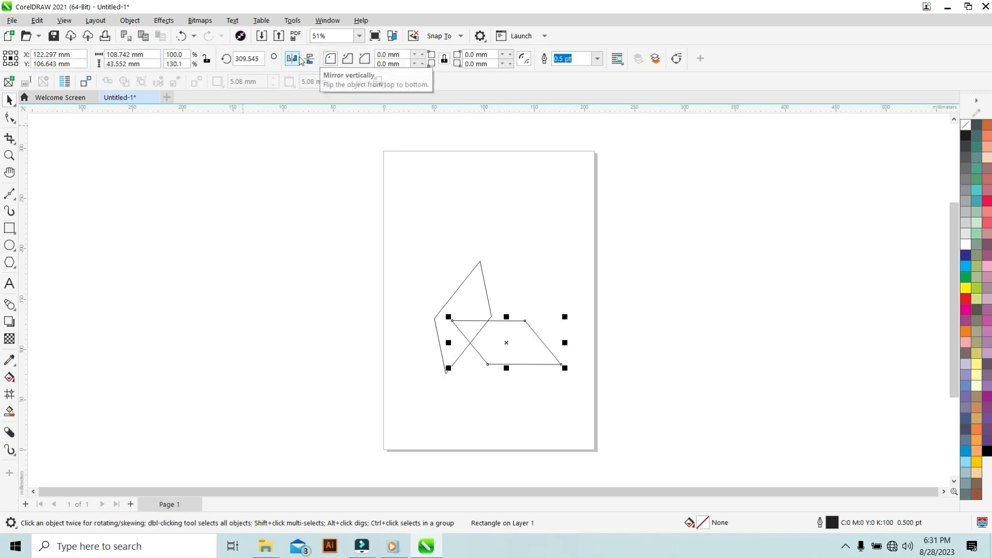
pyautogui.click(309, 66)
pyautogui.click(291, 59)
pyautogui.click(291, 61)
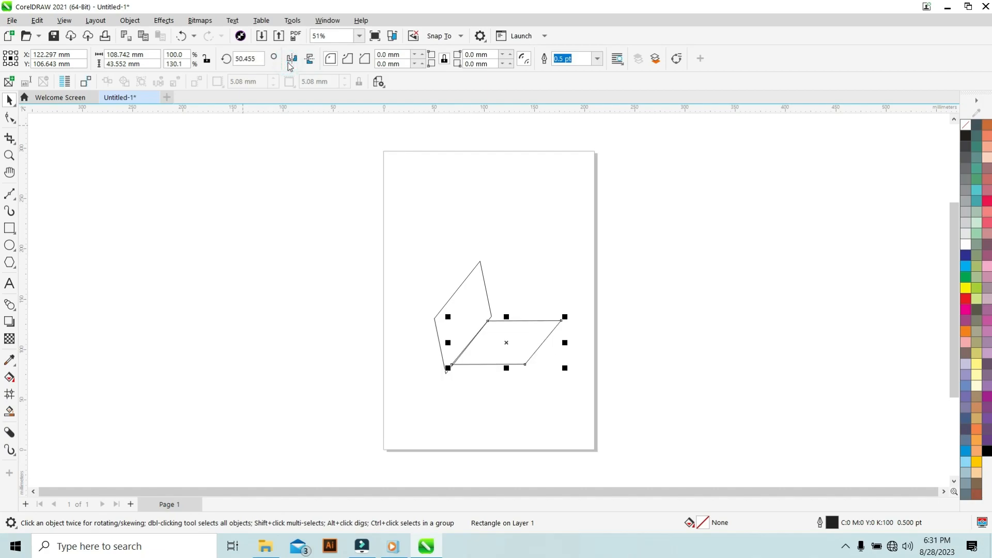
# Select both parallelograms and delete them.
pyautogui.click(363, 201)
pyautogui.moveTo(333, 226); pyautogui.dragTo(583, 392)
pyautogui.click(480, 336)
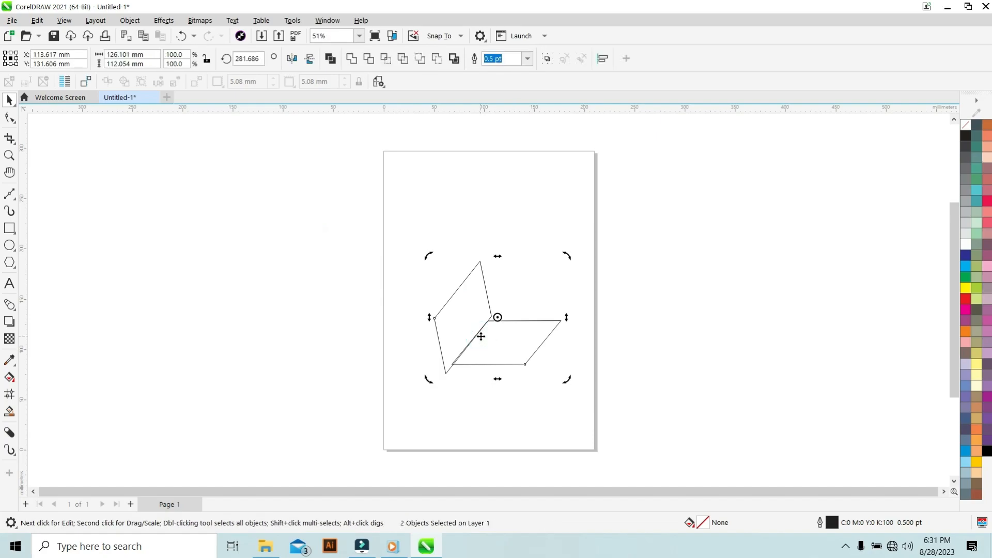
pyautogui.press('Delete')
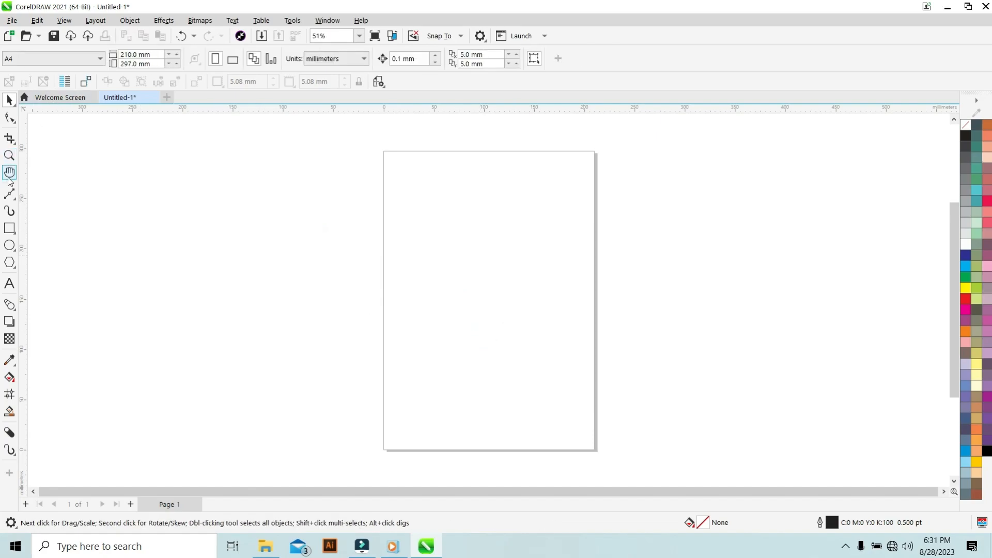
# Draw a square about 84 mm wide from its center in the page's upper-left area.
pyautogui.click(9, 228)
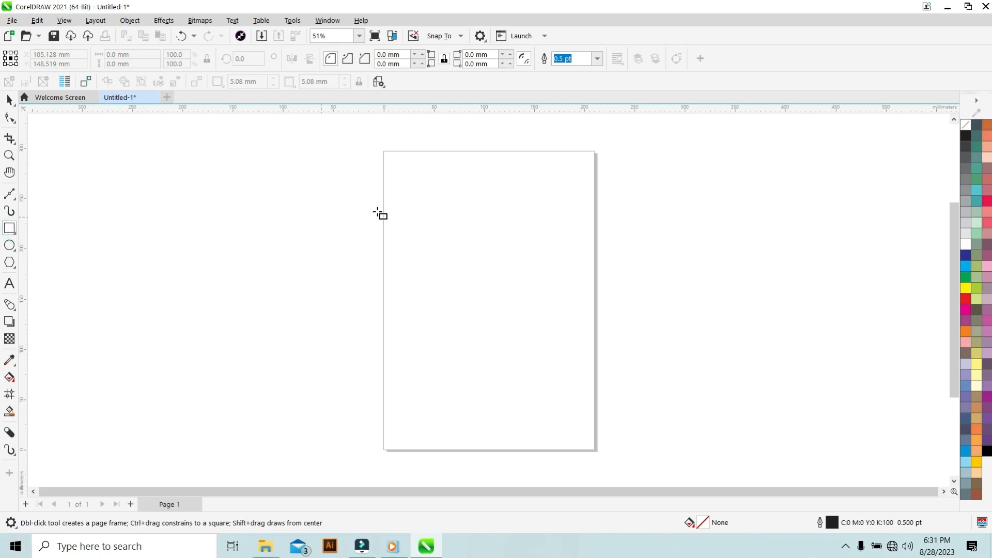
pyautogui.moveTo(452, 225); pyautogui.dragTo(496, 256)
pyautogui.click(343, 204)
# Draw a small rectangle inside the square and delete it.
pyautogui.moveTo(444, 213); pyautogui.dragTo(487, 260)
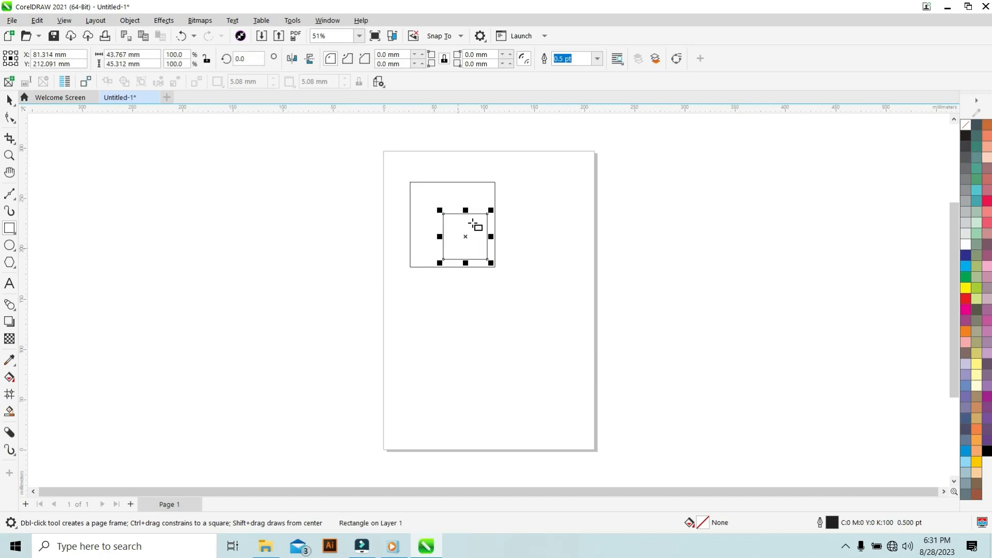
pyautogui.press('Delete')
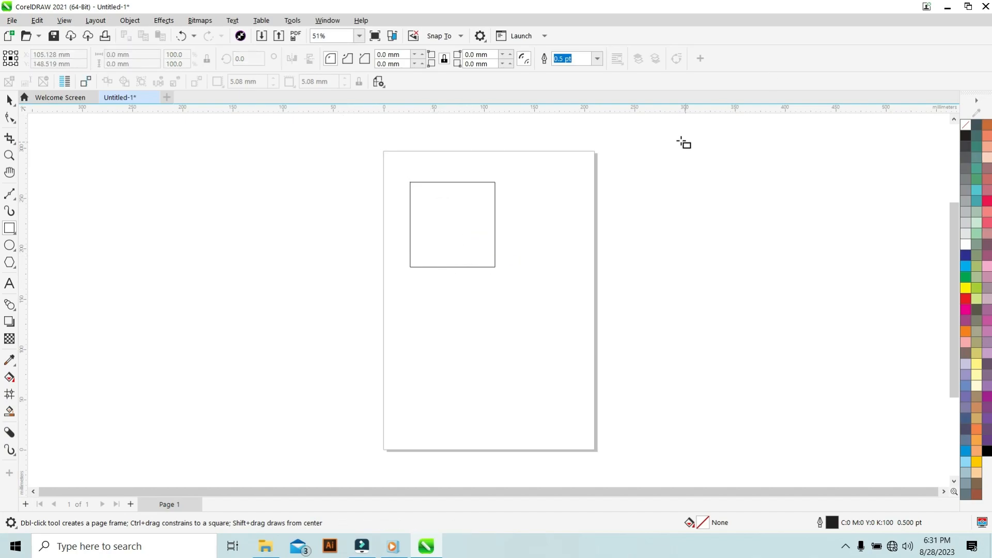
# Move the square to the page center, unlock corner editing and round its top-left corner by 1 mm.
pyautogui.click(9, 101)
pyautogui.moveTo(460, 221); pyautogui.dragTo(491, 301)
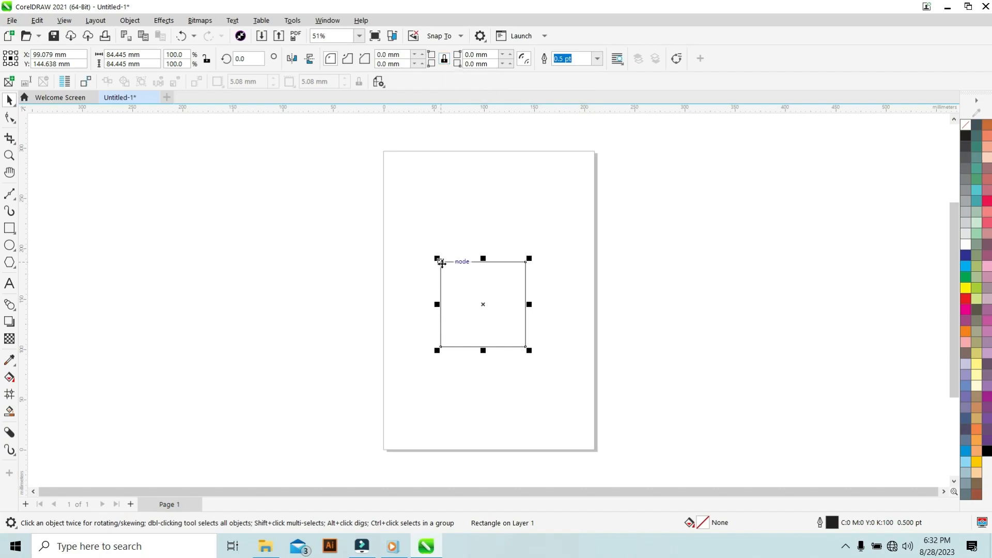
pyautogui.click(444, 61)
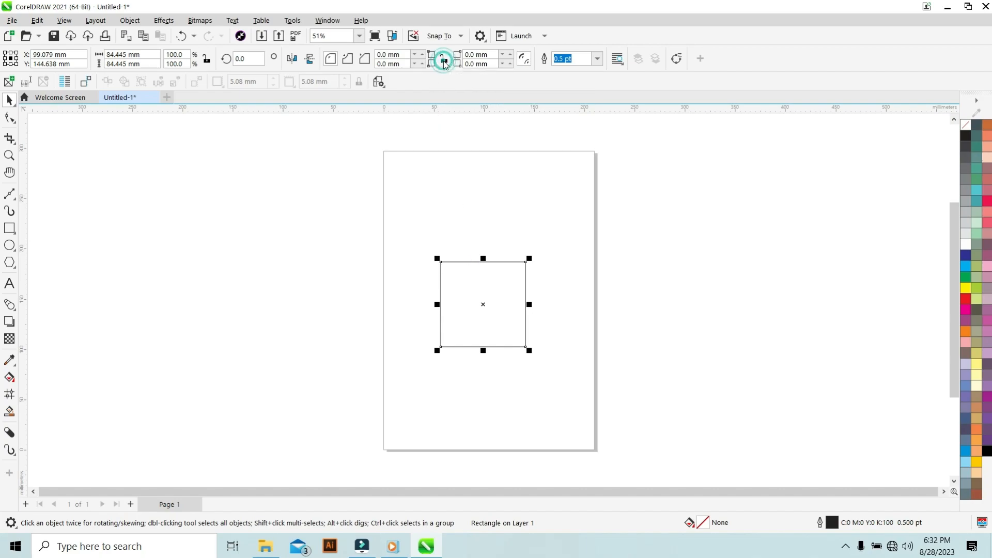
pyautogui.doubleClick(388, 54)
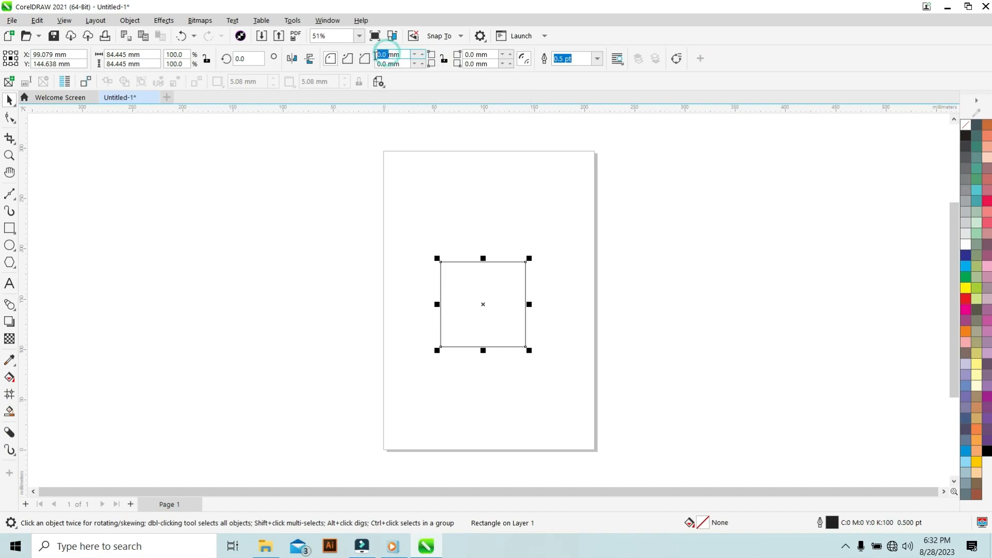
pyautogui.write('1')
pyautogui.press('Return')
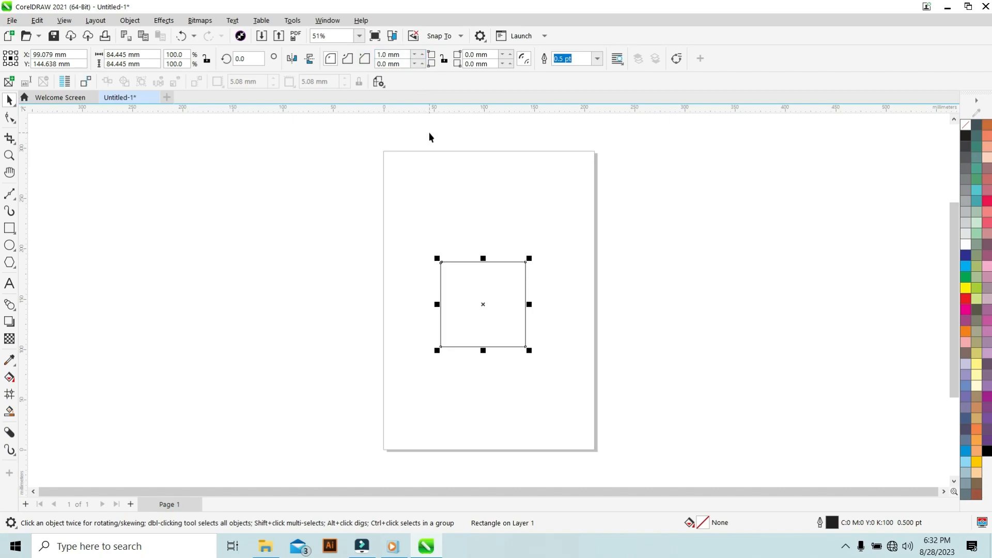
# Set the square's top-left corner radius to 5 mm.
pyautogui.click(427, 285)
pyautogui.scroll(5, 439, 279)
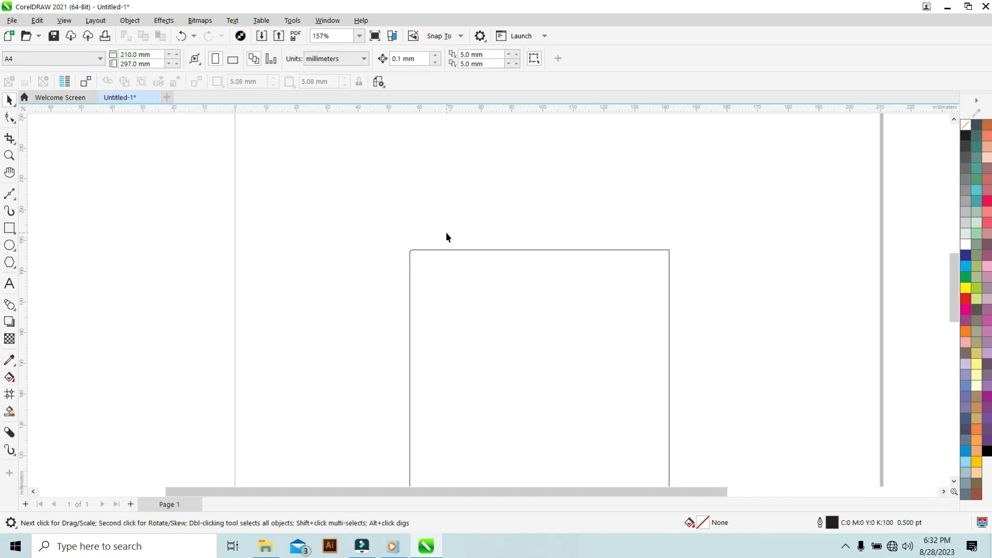
pyautogui.scroll(2, 447, 237)
pyautogui.scroll(-1, 447, 237)
pyautogui.scroll(1, 395, 266)
pyautogui.scroll(-1, 394, 265)
pyautogui.scroll(4, 405, 259)
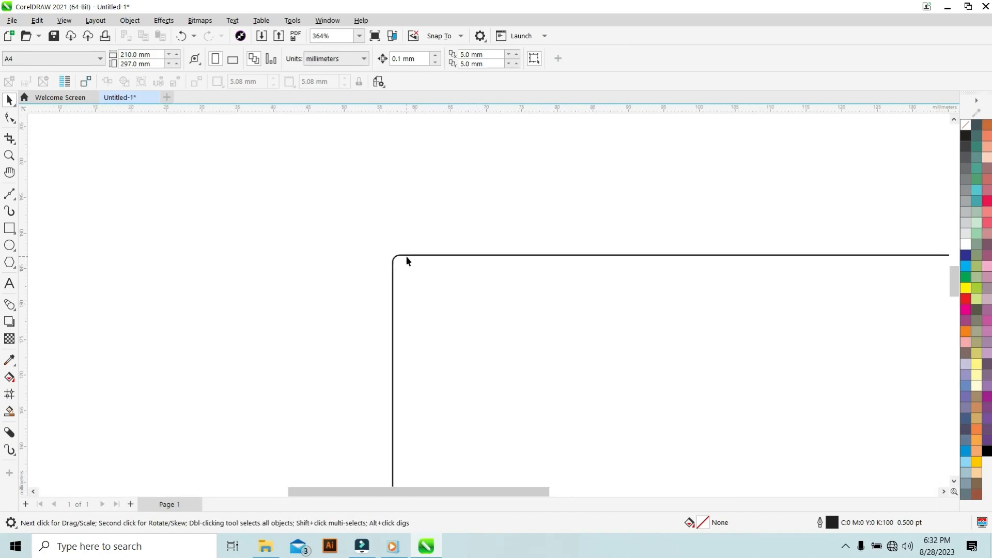
pyautogui.scroll(-4, 407, 261)
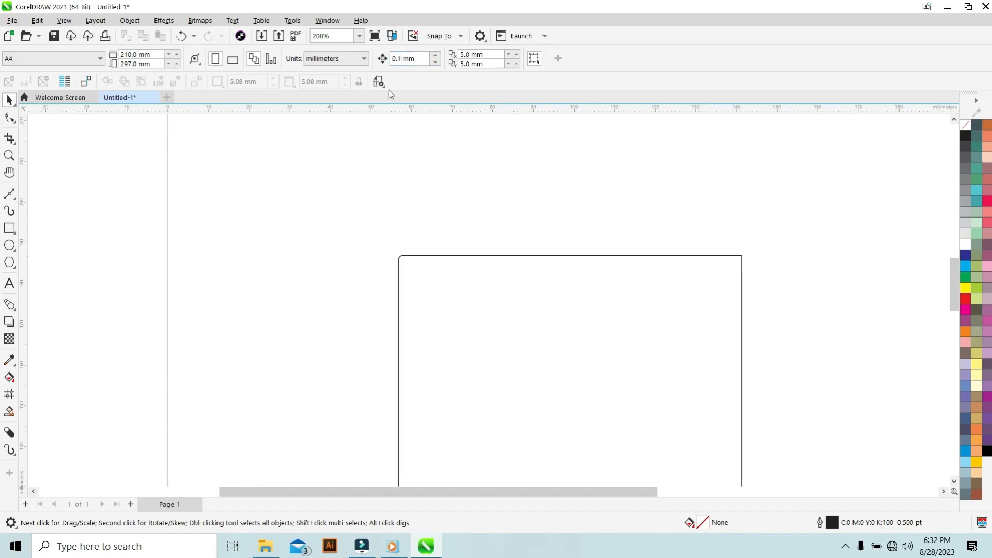
pyautogui.click(465, 261)
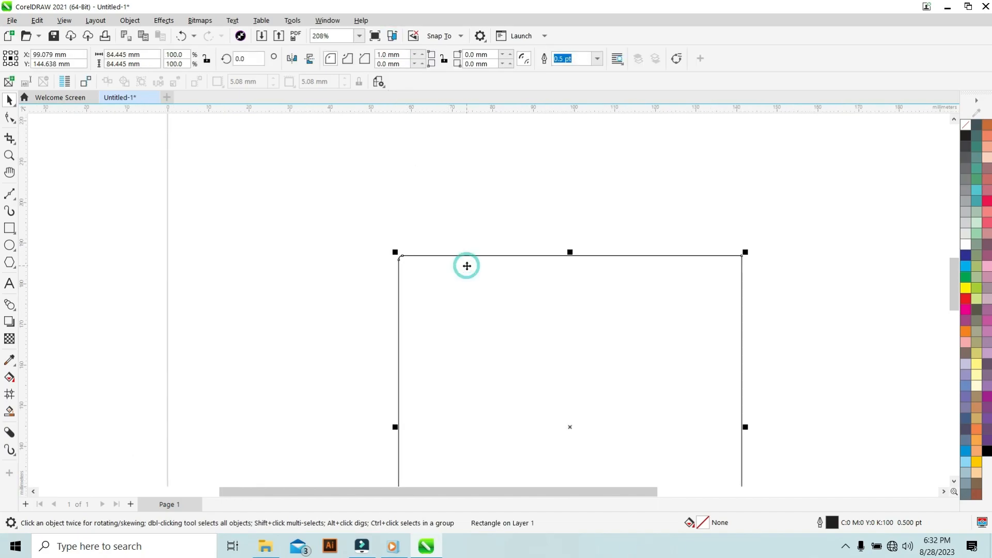
pyautogui.doubleClick(389, 58)
pyautogui.write('5')
pyautogui.press('Return')
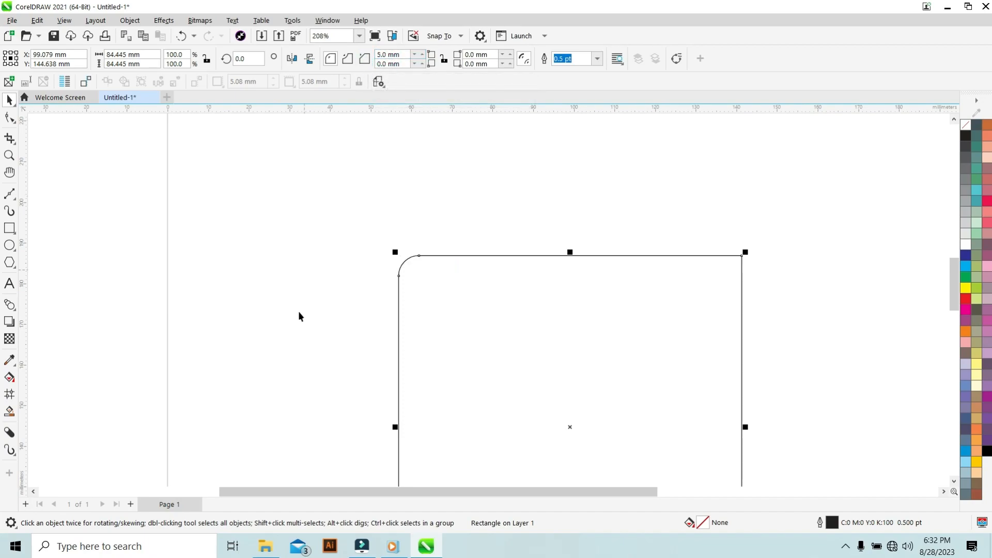
pyautogui.scroll(-1, 331, 274)
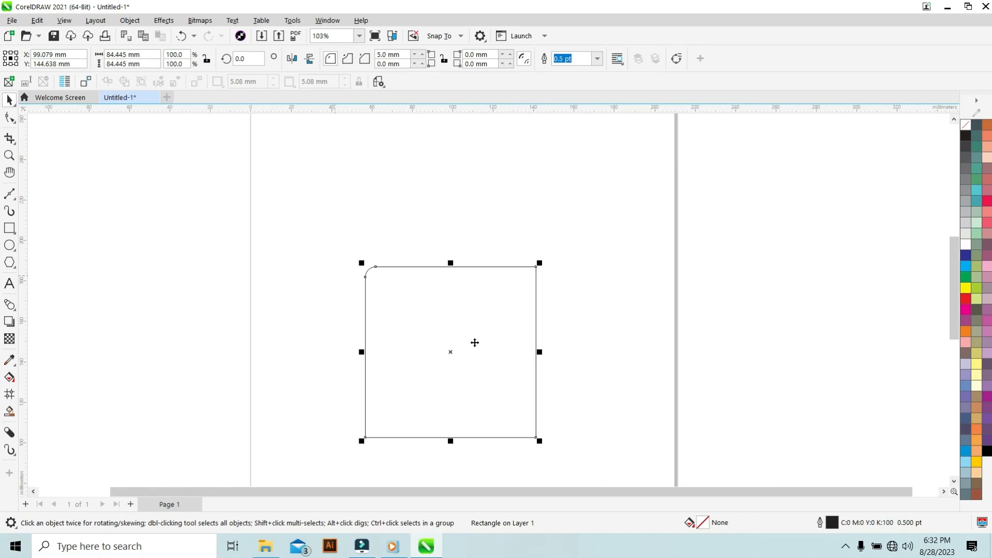
pyautogui.click(538, 438)
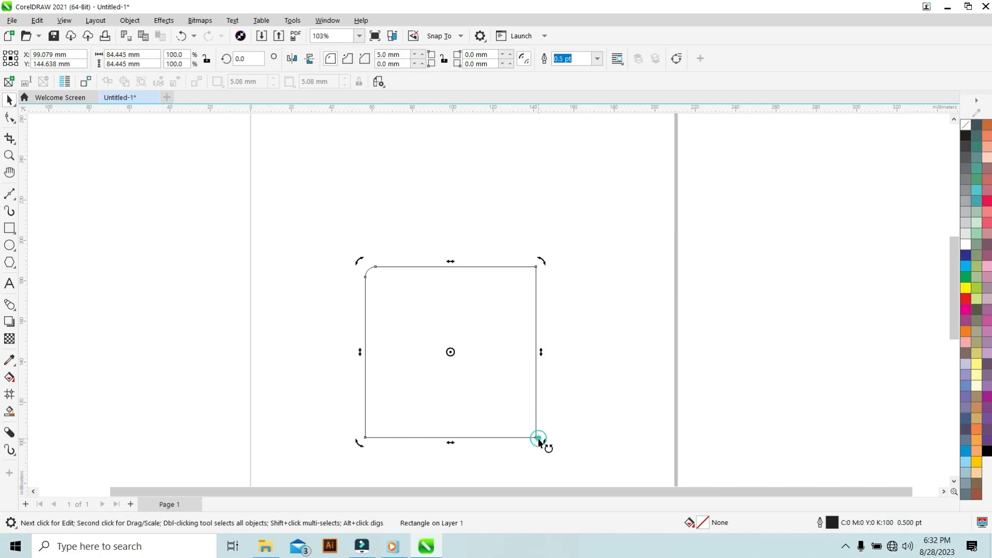
pyautogui.moveTo(538, 440); pyautogui.dragTo(536, 436)
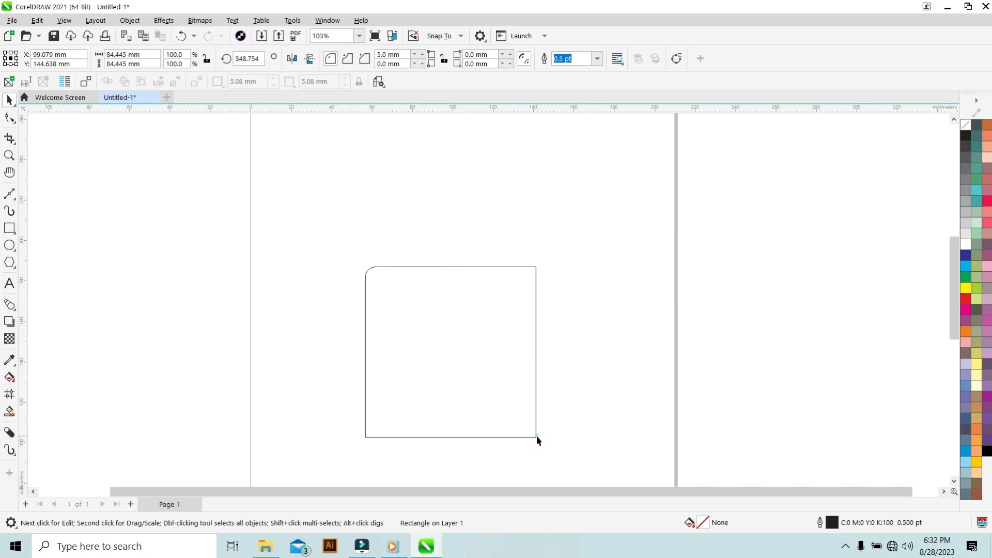
pyautogui.click(572, 411)
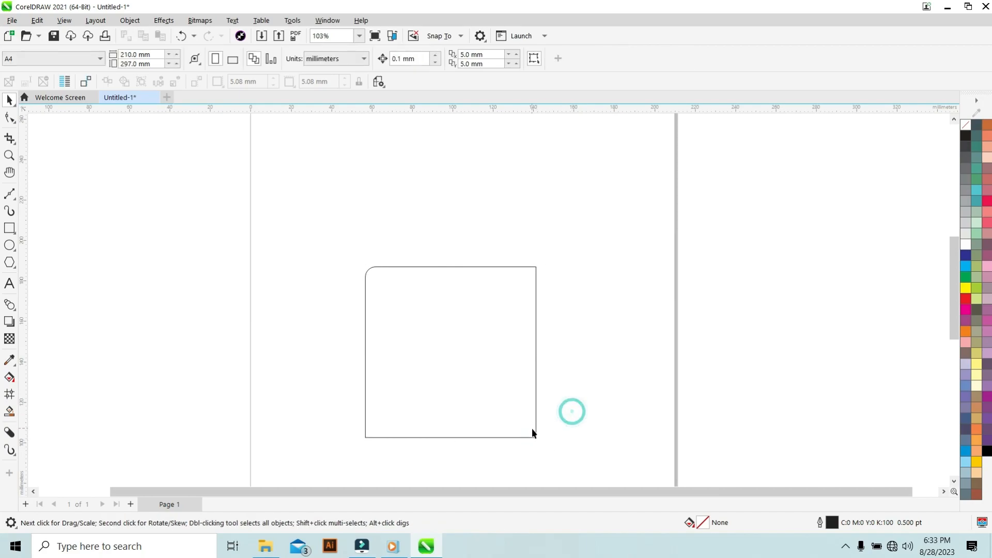
# Round the square's lower-right corner with a 5 mm radius.
pyautogui.click(481, 291)
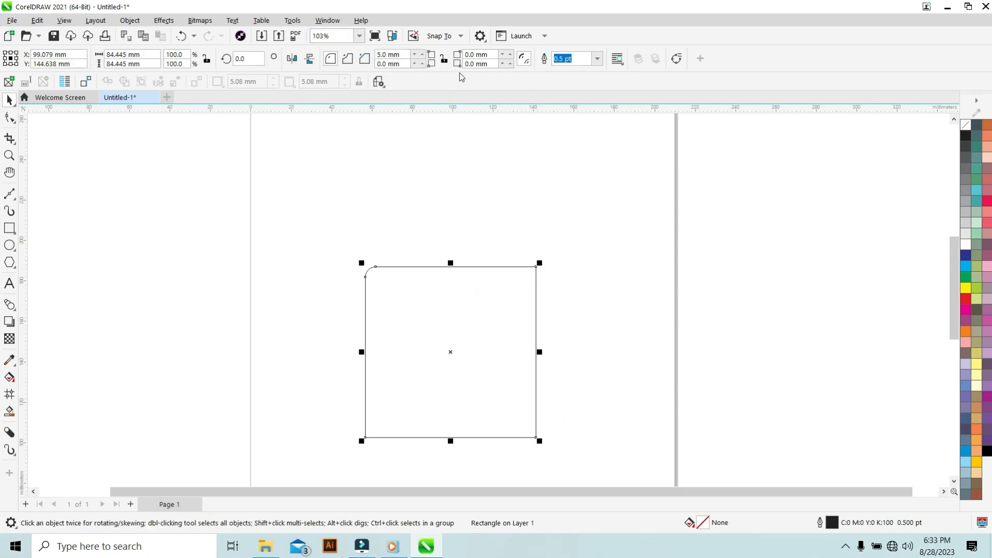
pyautogui.click(470, 63)
pyautogui.write('52')
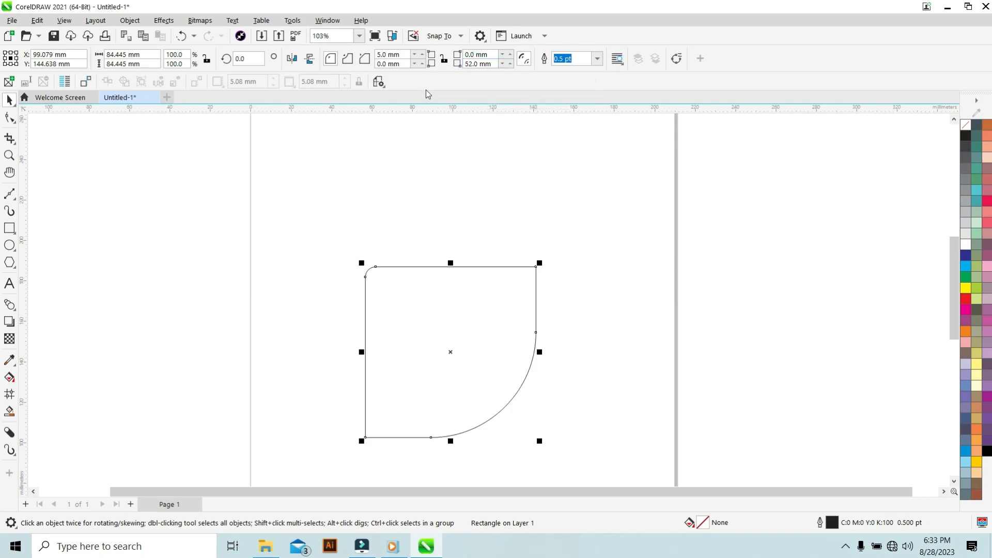
pyautogui.click(472, 64)
pyautogui.doubleClick(471, 64)
pyautogui.write('5')
pyautogui.press('Return')
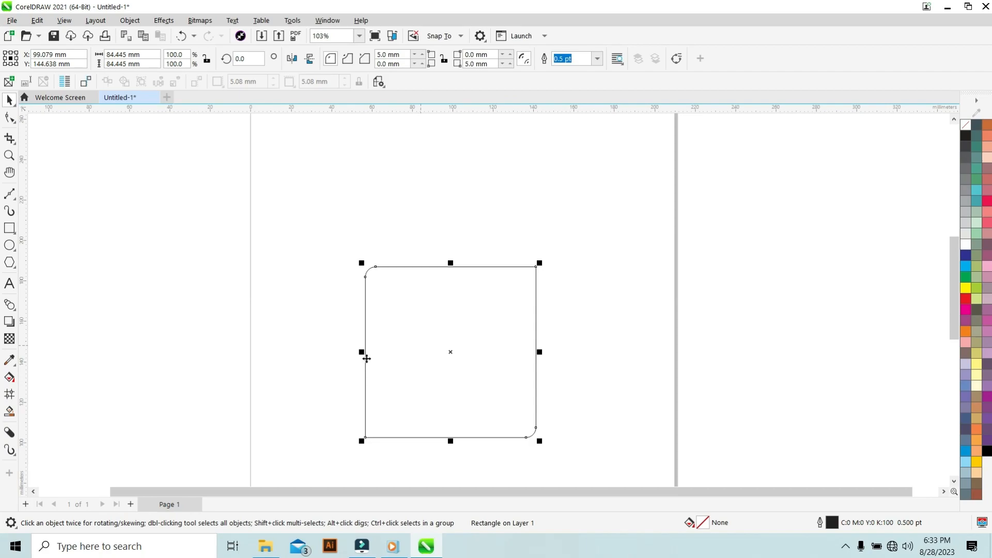
pyautogui.click(318, 296)
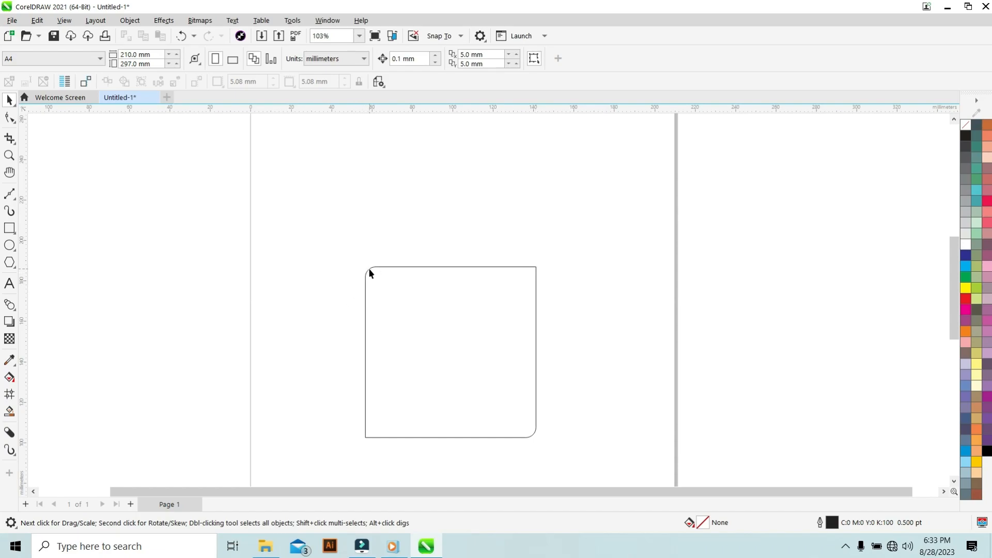
# Set the square's top-right and bottom-left corner radii to 5 mm.
pyautogui.click(496, 312)
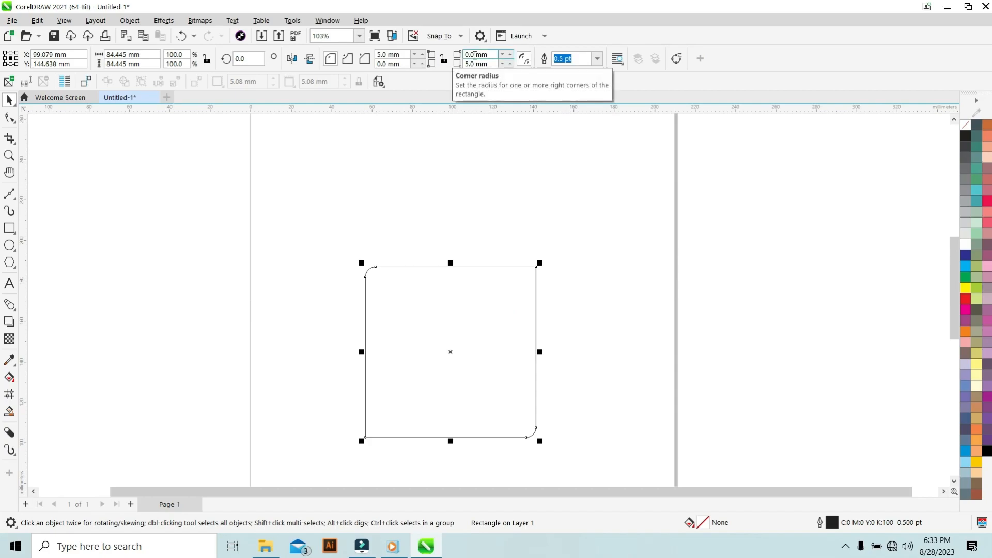
pyautogui.doubleClick(476, 54)
pyautogui.write('5')
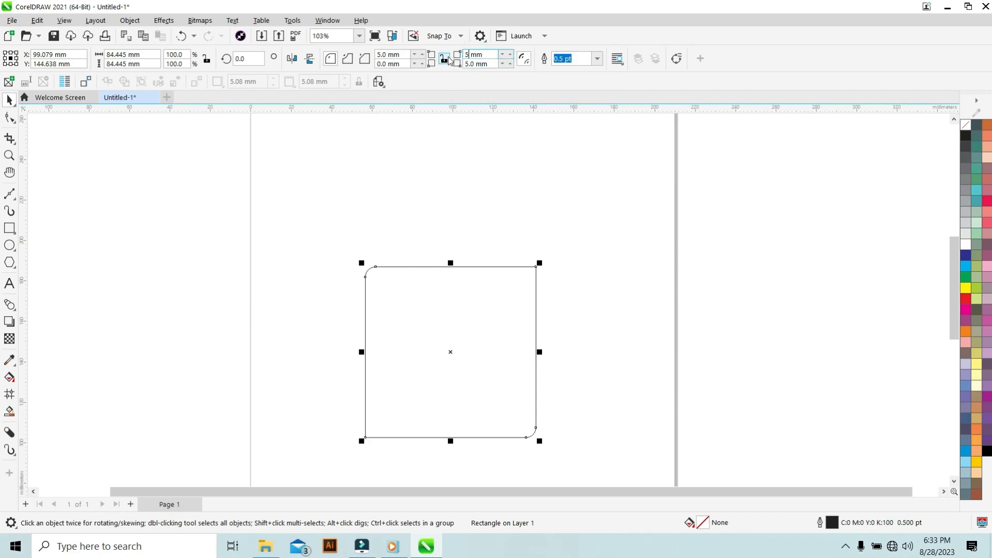
pyautogui.press('Return')
pyautogui.doubleClick(389, 63)
pyautogui.write('5')
pyautogui.press('Return')
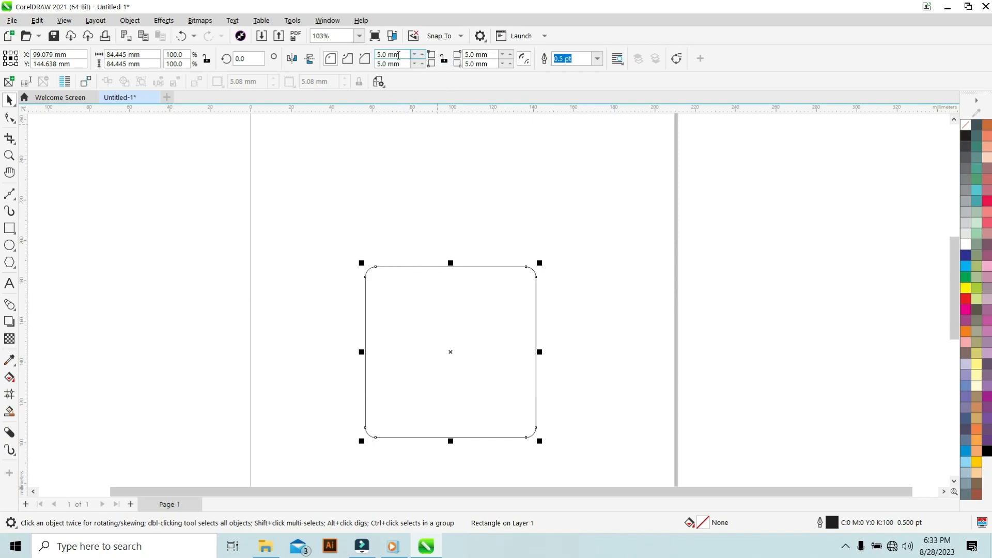
# Link all corners together and set the square's corner radius to 5 mm on every corner.
pyautogui.click(443, 61)
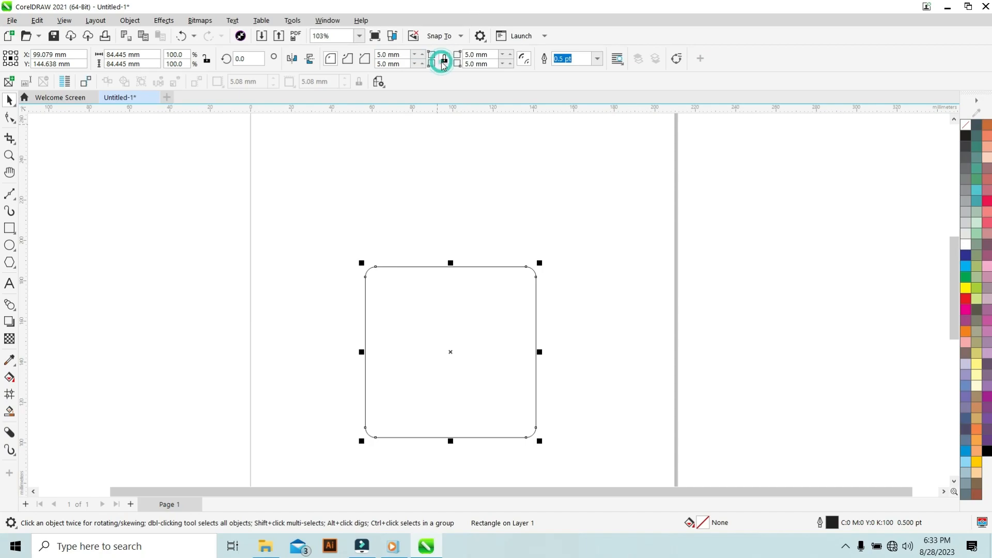
pyautogui.doubleClick(377, 55)
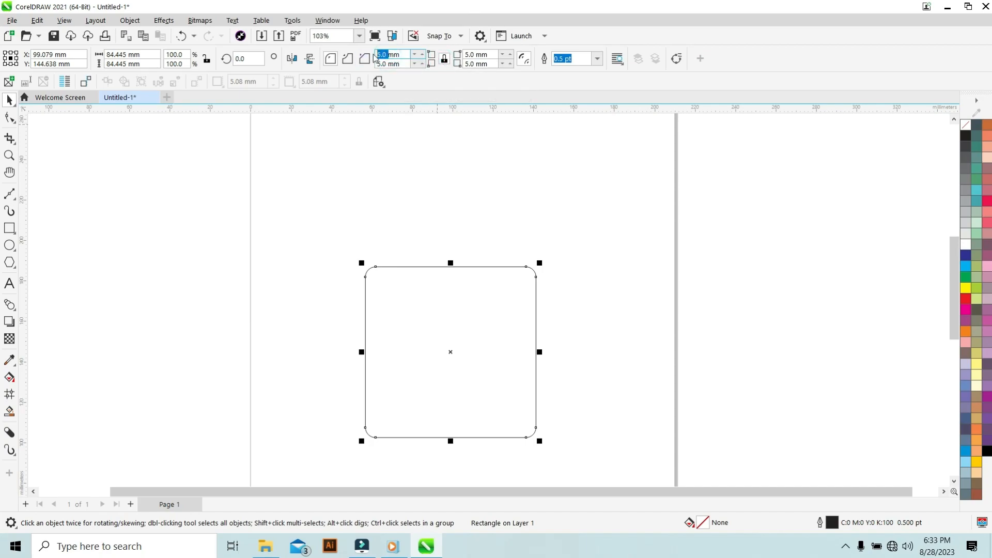
pyautogui.write('0')
pyautogui.press('Return')
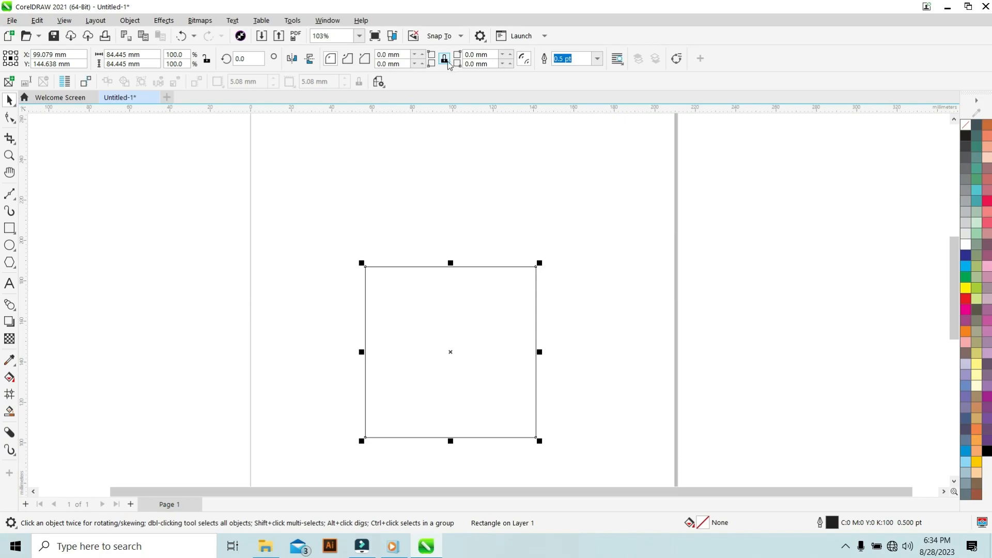
pyautogui.click(389, 53)
pyautogui.doubleClick(381, 54)
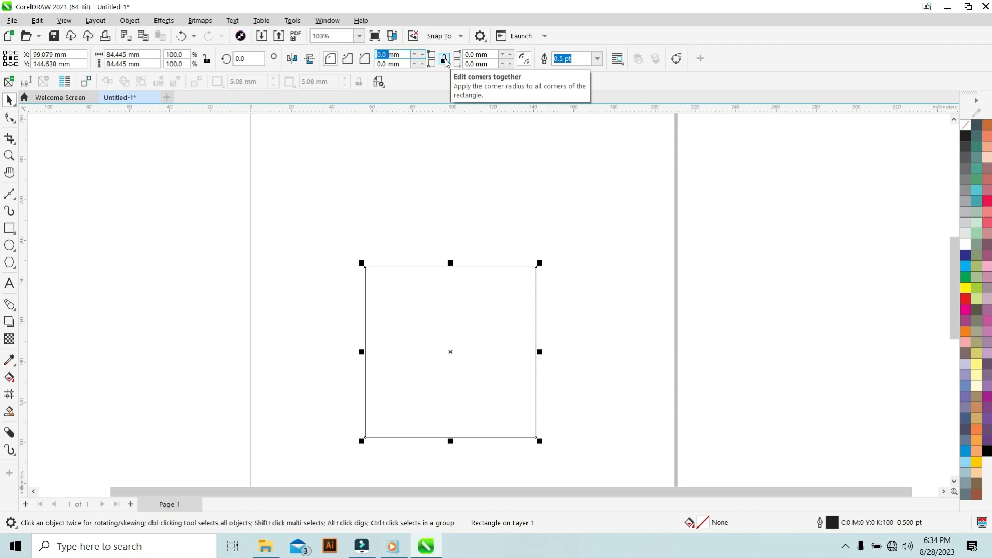
pyautogui.write('5')
pyautogui.press('Return')
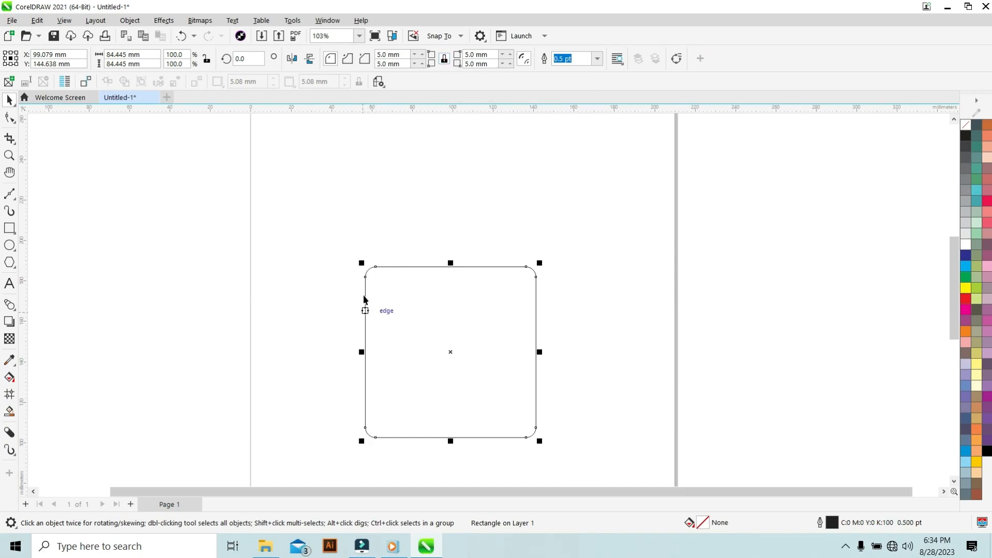
# Set the square's outline width to 5 pt.
pyautogui.click(444, 60)
pyautogui.click(445, 61)
pyautogui.click(445, 62)
pyautogui.moveTo(566, 59); pyautogui.dragTo(554, 60)
pyautogui.write('5')
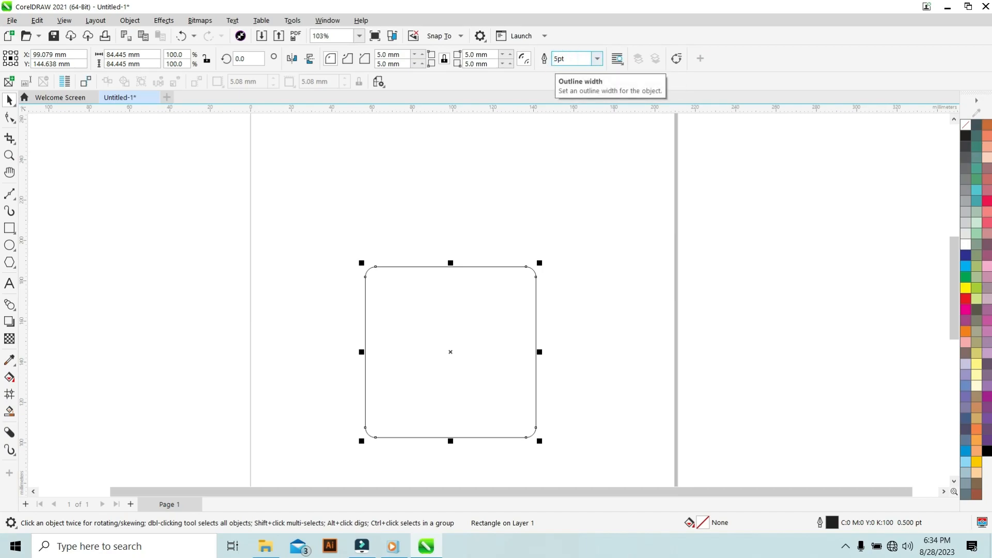
pyautogui.press('Return')
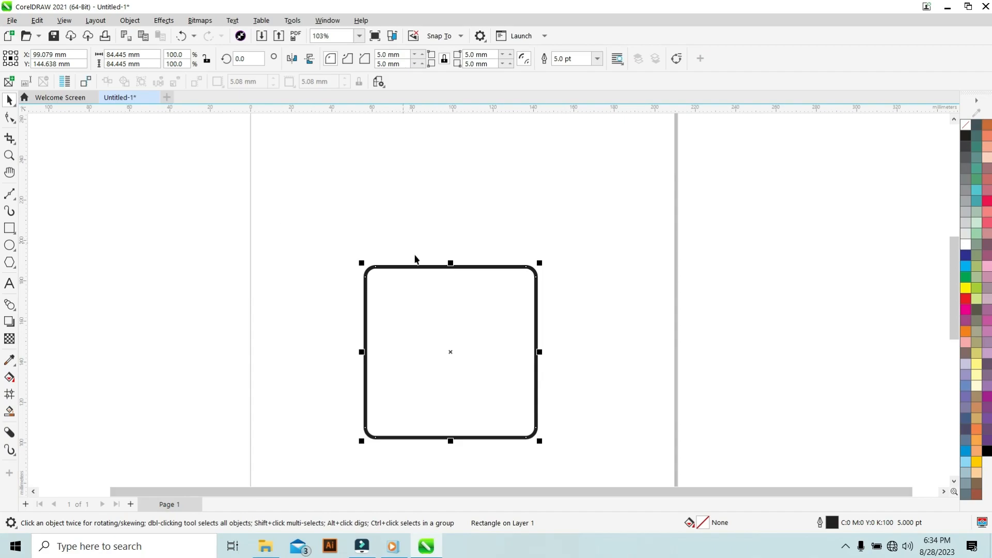
# Set the square's outline width to 1 pt.
pyautogui.tripleClick(566, 57)
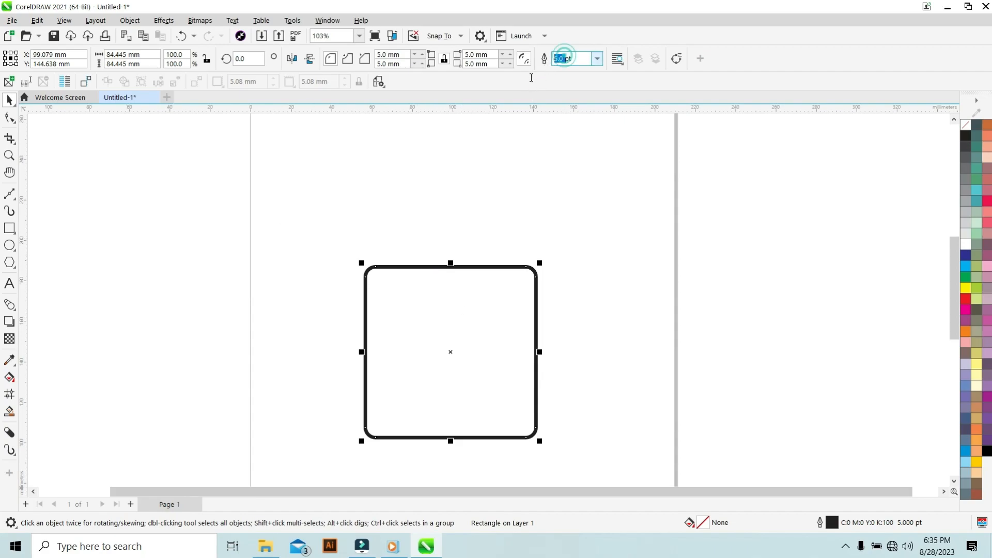
pyautogui.write('1')
pyautogui.press('Return')
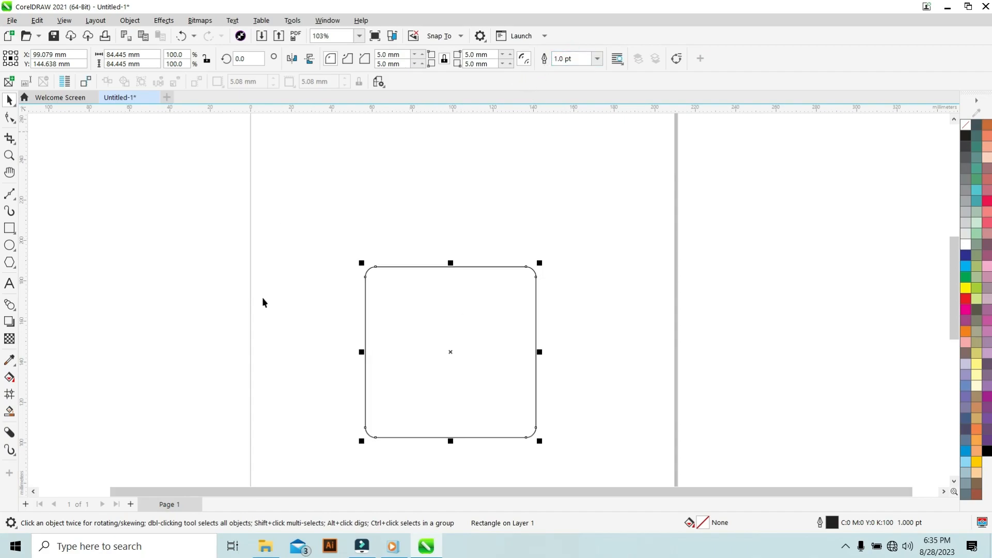
pyautogui.click(290, 261)
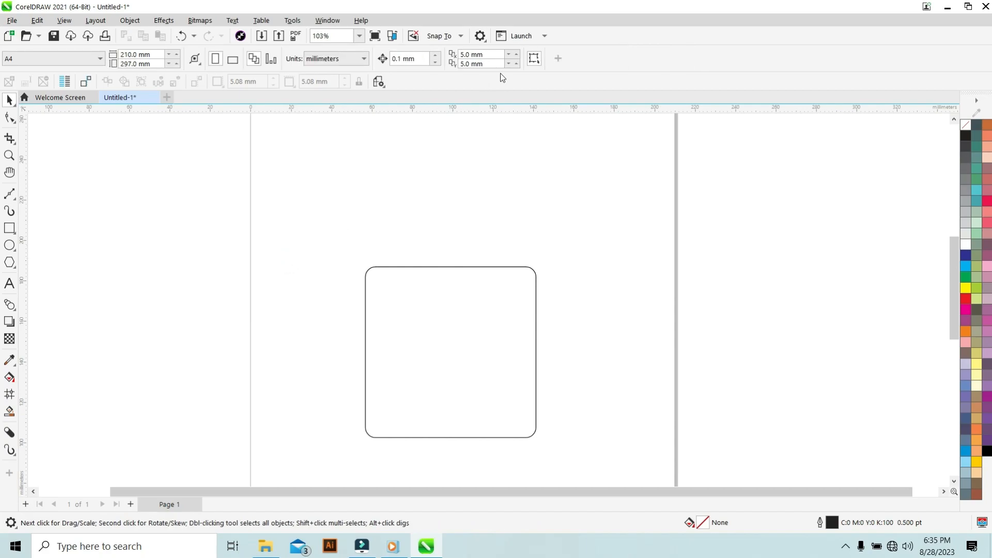
# Delete the rounded square.
pyautogui.click(407, 323)
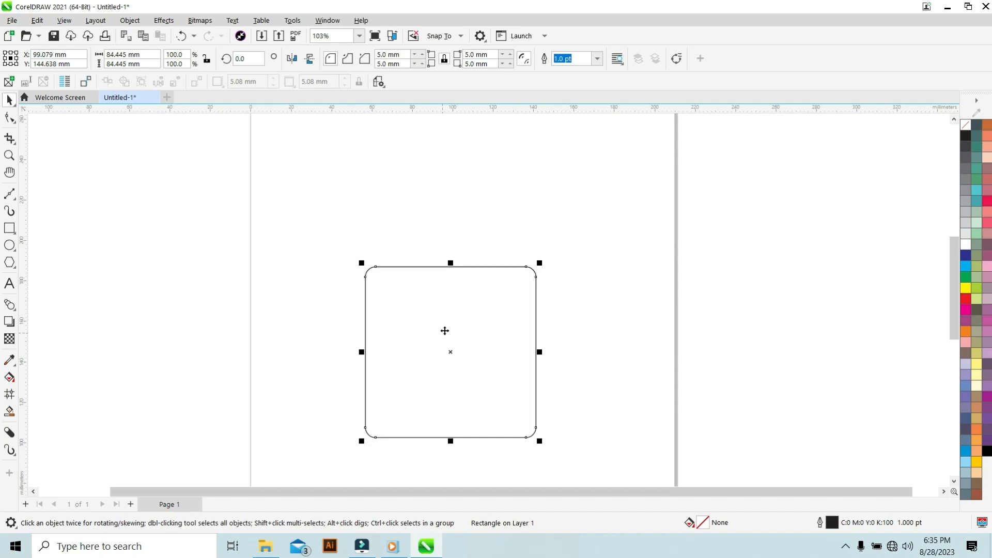
pyautogui.click(15, 96)
pyautogui.moveTo(479, 325); pyautogui.dragTo(377, 315)
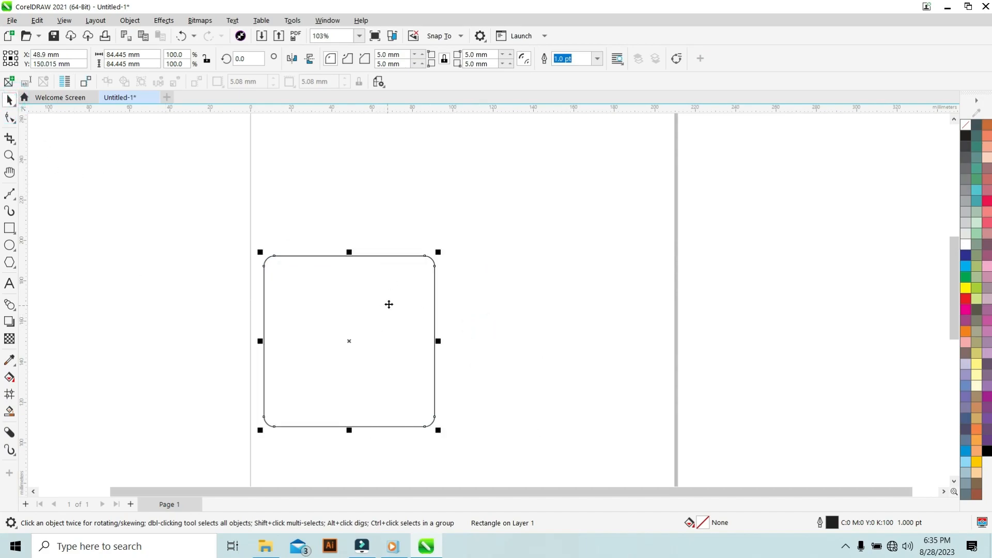
pyautogui.press('Delete')
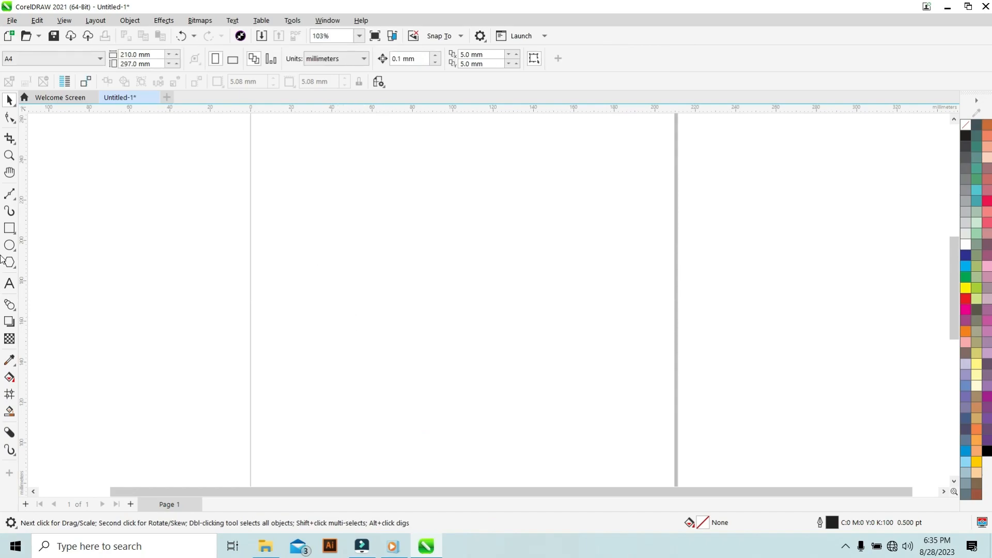
# Draw a square about 25 mm wide with the Rectangle tool.
pyautogui.click(9, 228)
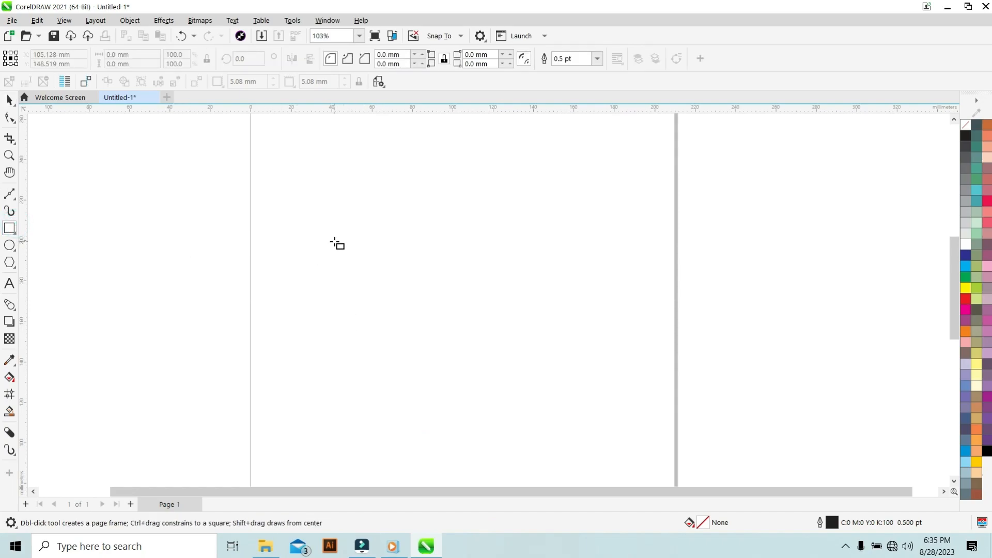
pyautogui.moveTo(329, 239); pyautogui.dragTo(355, 266)
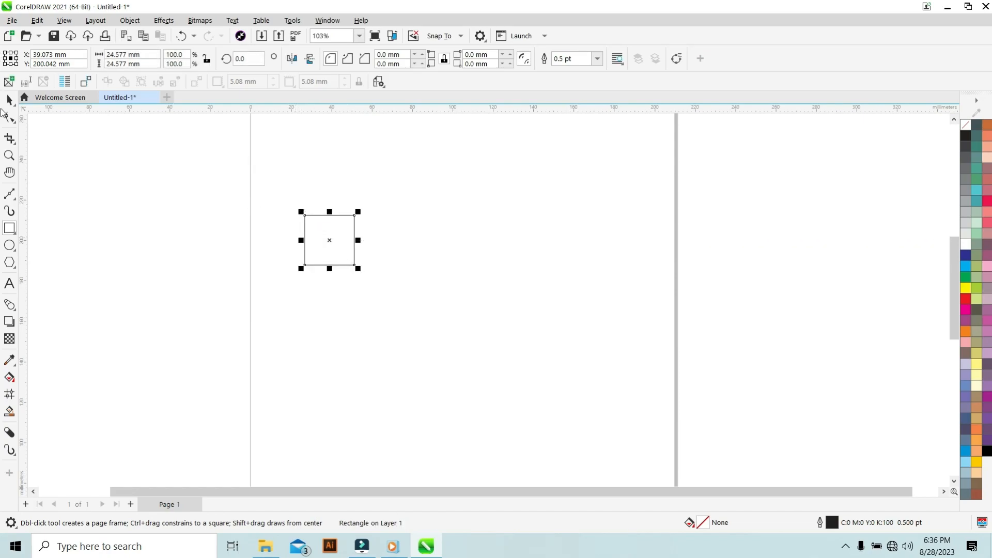
# Round the square's corners with the Shape tool twice, about 4.3 mm and 4.9 mm, undoing each attempt.
pyautogui.click(9, 117)
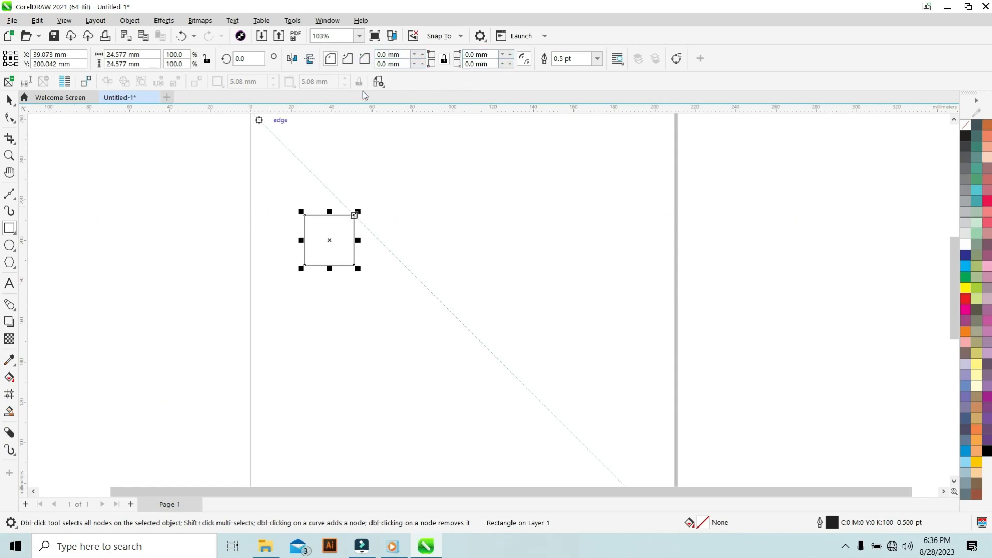
pyautogui.click(9, 118)
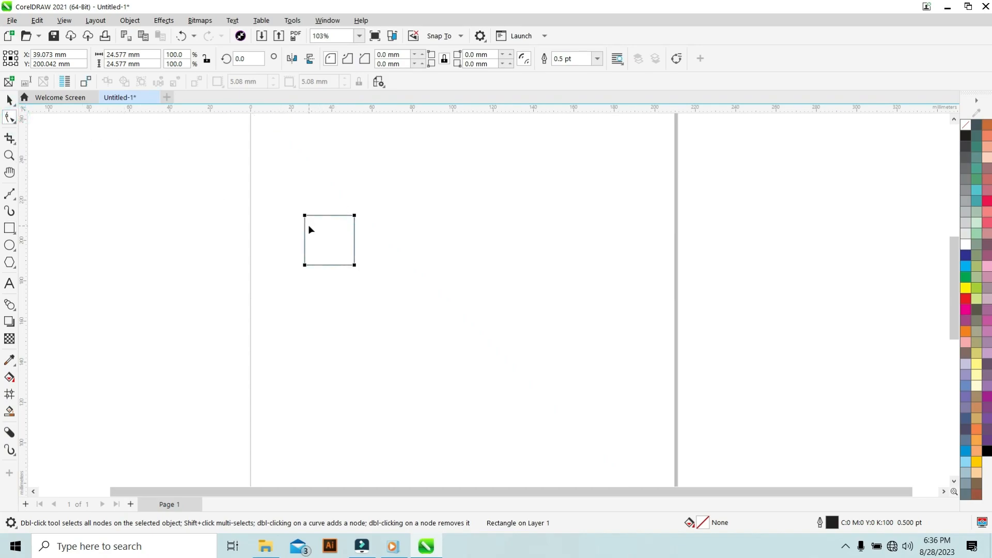
pyautogui.scroll(5, 306, 219)
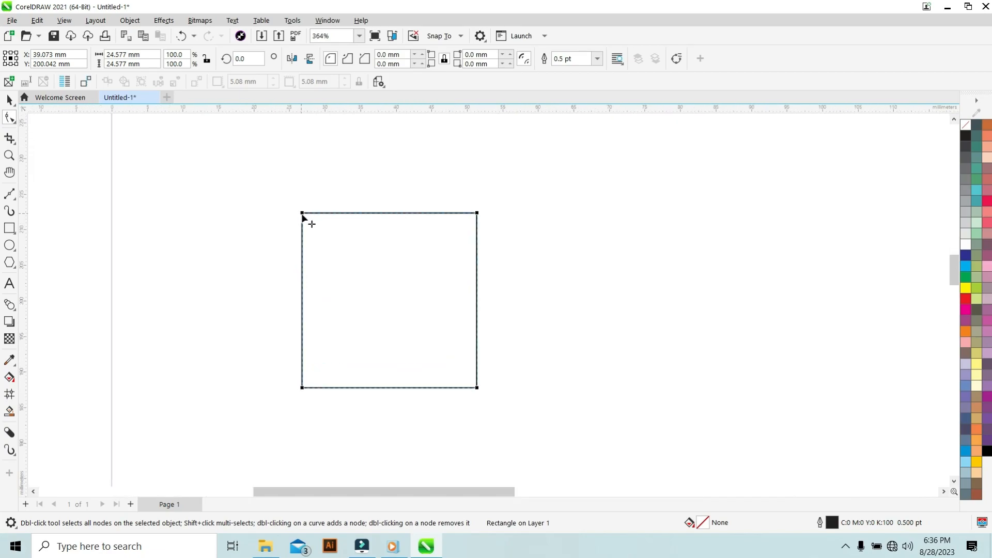
pyautogui.click(303, 213)
pyautogui.moveTo(302, 213); pyautogui.dragTo(303, 244)
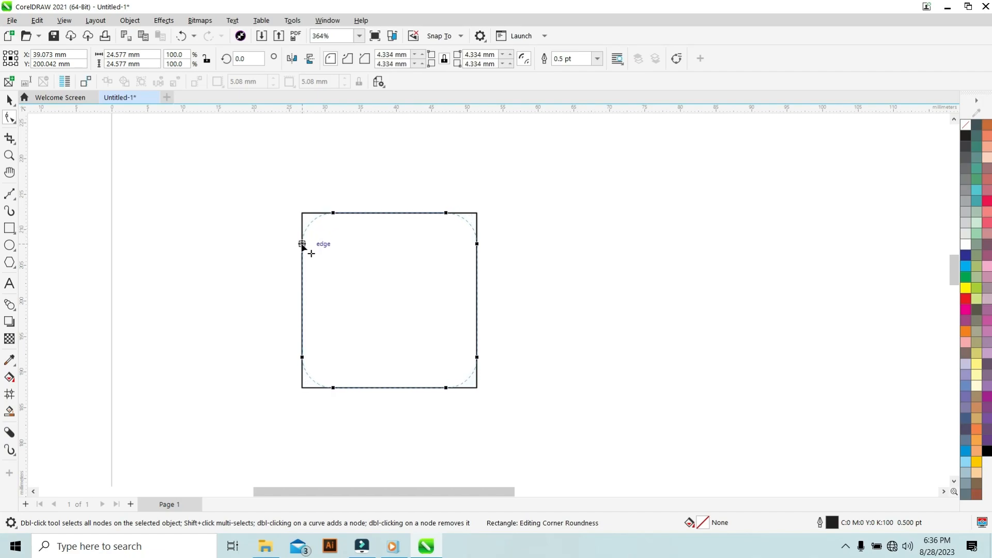
pyautogui.moveTo(302, 246); pyautogui.dragTo(303, 246)
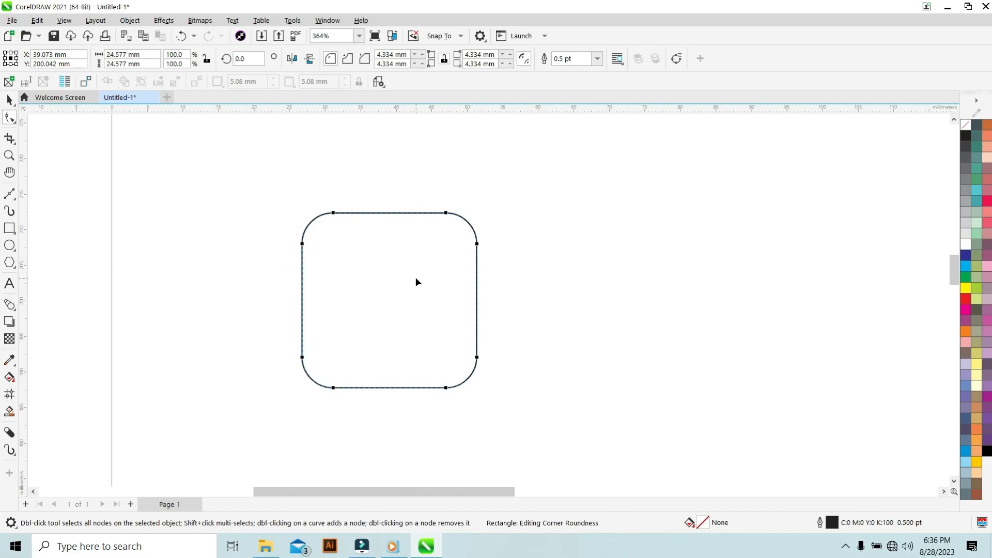
pyautogui.hotkey('ctrl', 'z')
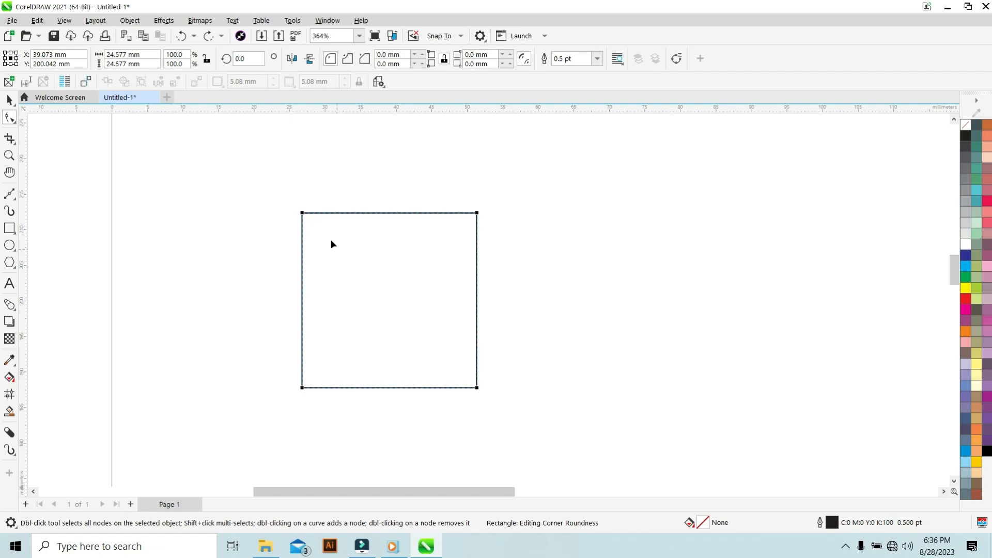
pyautogui.click(9, 100)
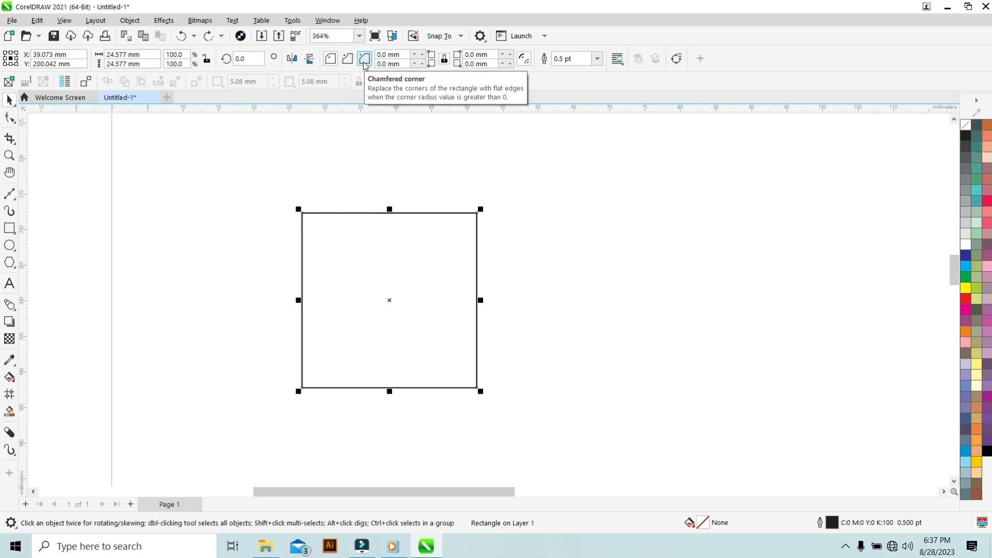
pyautogui.click(332, 61)
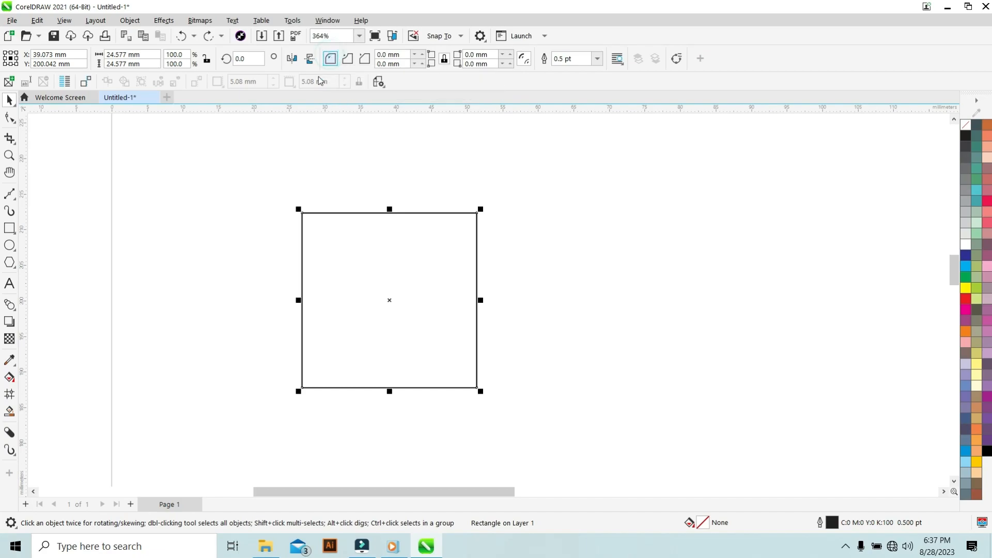
pyautogui.click(9, 119)
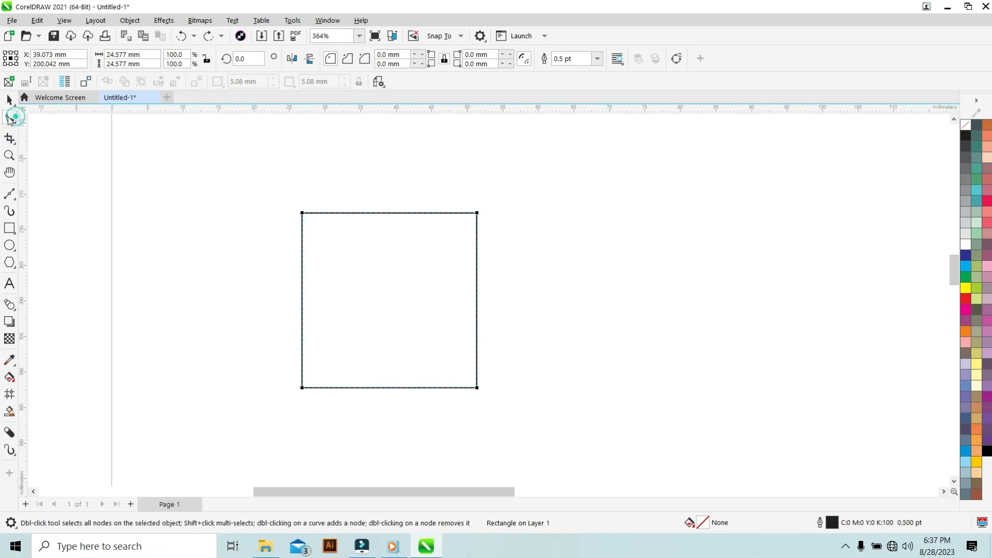
pyautogui.moveTo(303, 215); pyautogui.dragTo(301, 251)
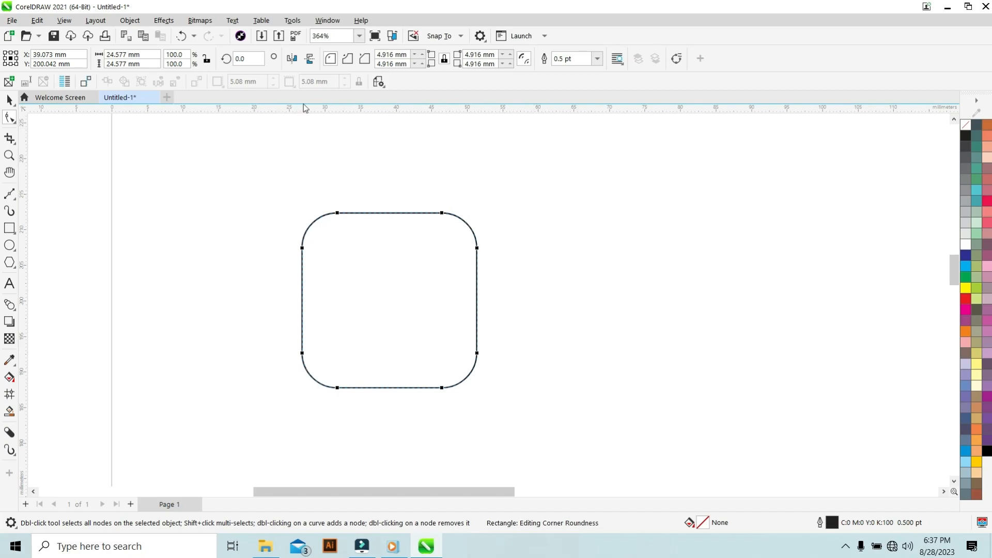
pyautogui.hotkey('ctrl', 'z')
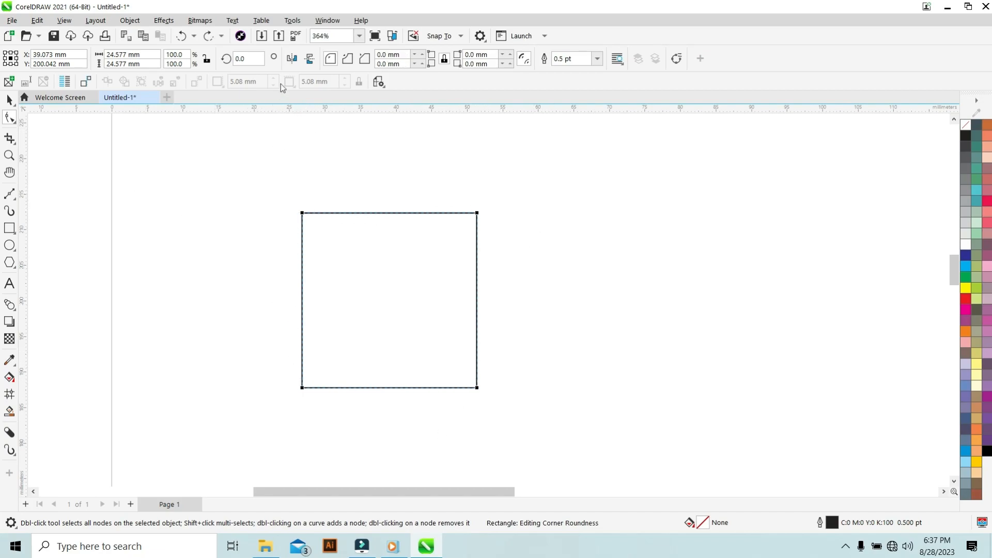
# Try scalloped corners of about 6.4 mm with the Shape tool and switch them to chamfered, undoing both changes.
pyautogui.click(347, 60)
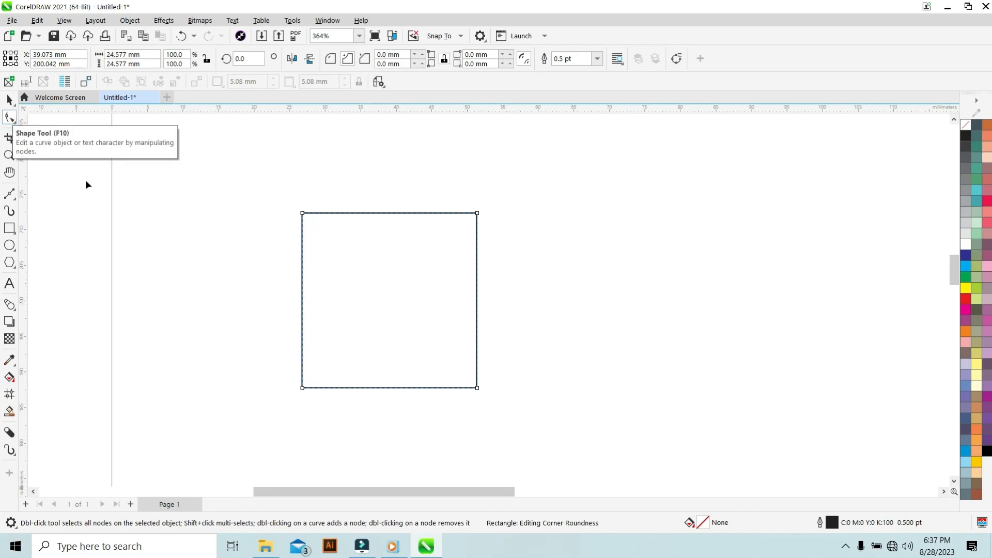
pyautogui.moveTo(303, 215); pyautogui.dragTo(295, 258)
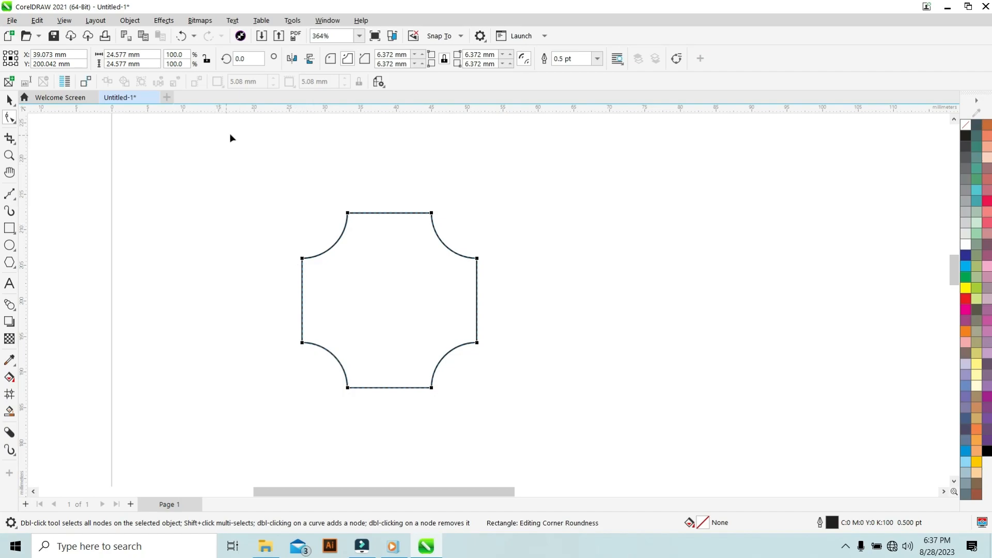
pyautogui.click(365, 59)
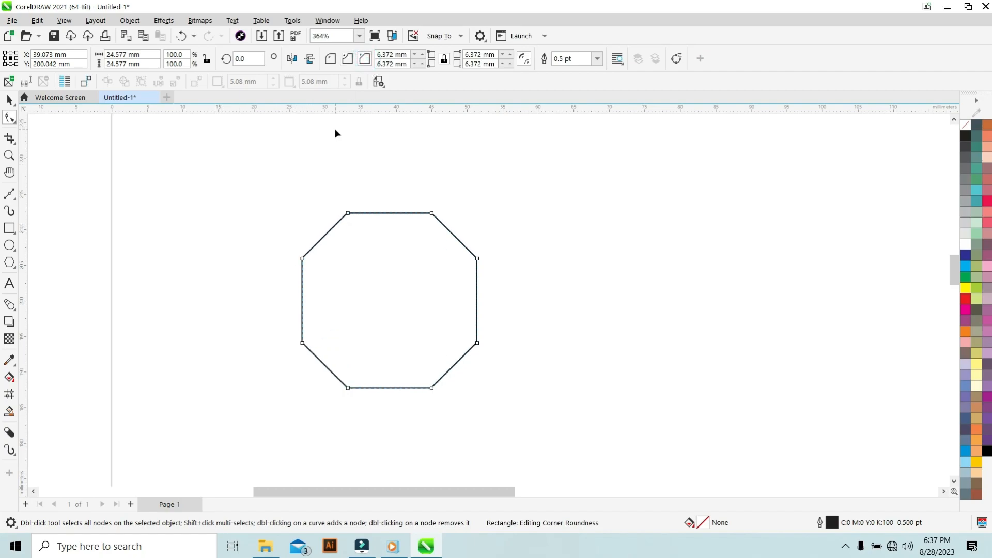
pyautogui.hotkey('ctrl', 'z')
pyautogui.hotkey('ctrl', 'z')
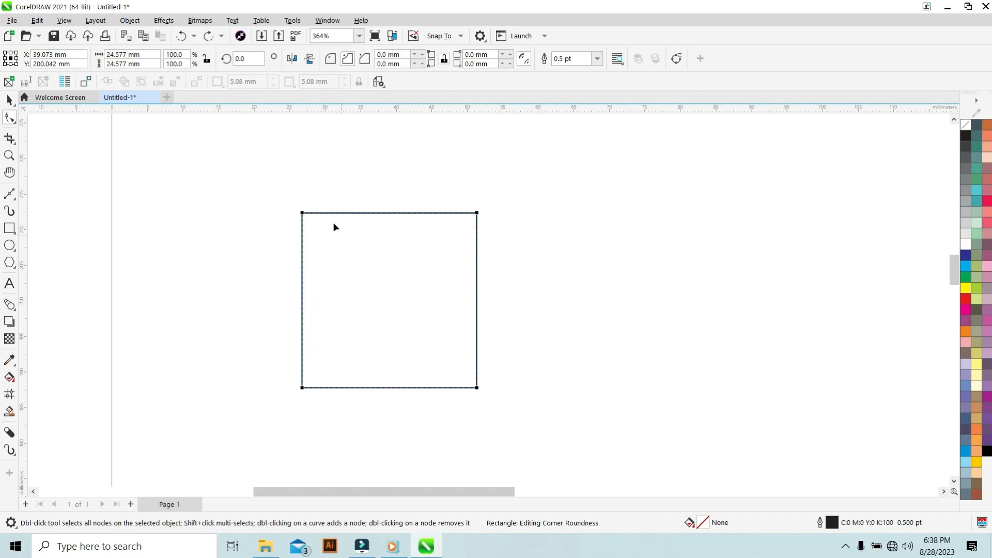
# Chamfer the square's corners about 8 mm with the Shape tool and delete the resulting shape.
pyautogui.click(366, 60)
pyautogui.moveTo(303, 213); pyautogui.dragTo(301, 266)
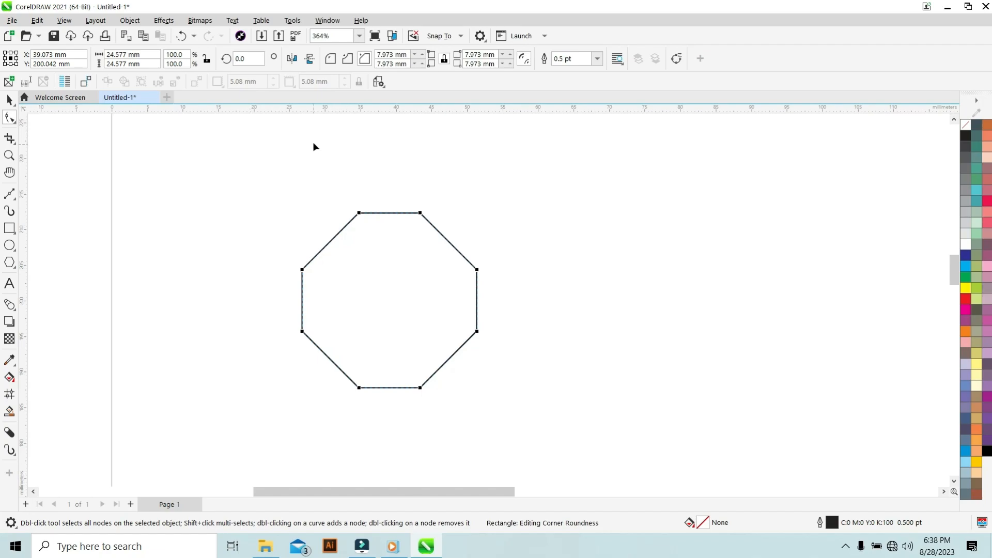
pyautogui.click(10, 101)
pyautogui.click(361, 275)
pyautogui.click(342, 256)
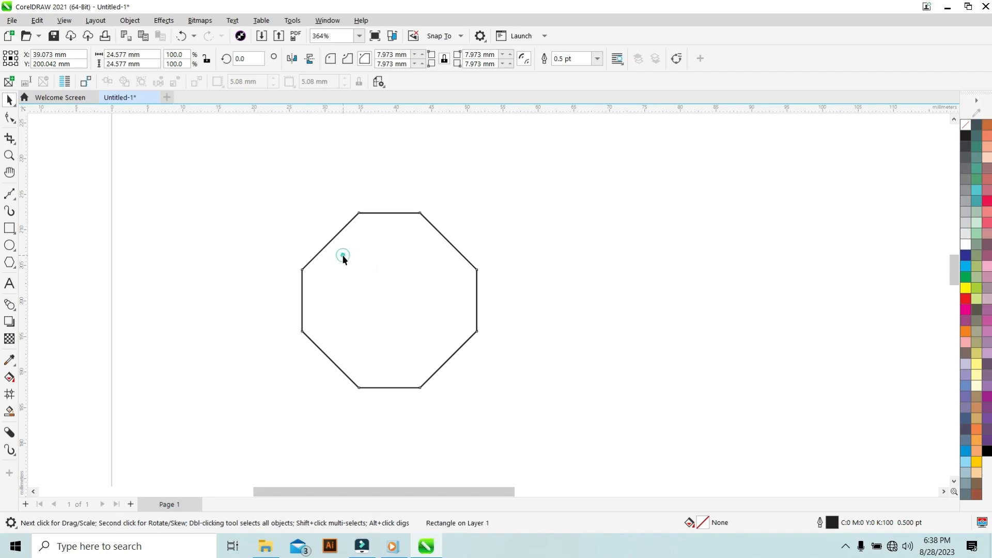
pyautogui.click(346, 256)
pyautogui.press('Delete')
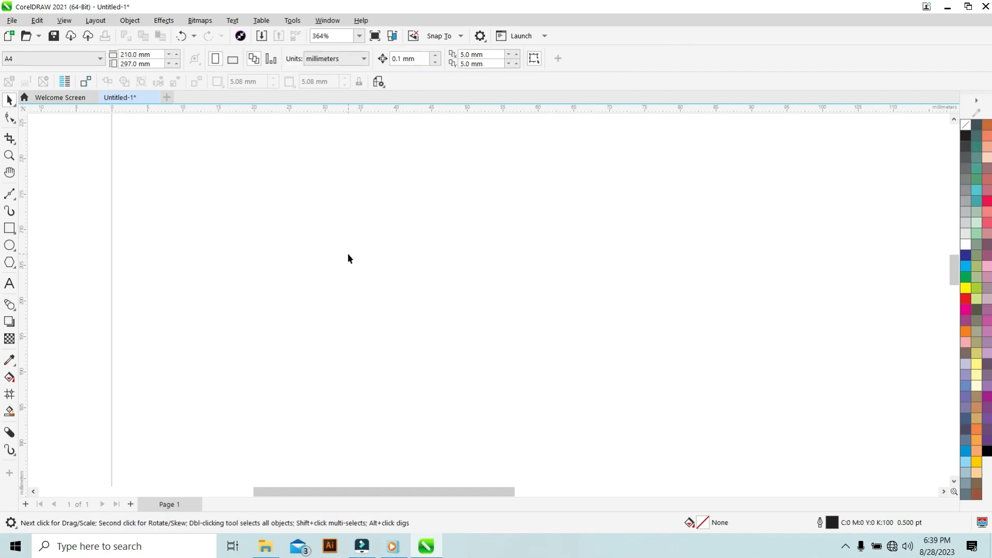
# Draw a small rectangle about 6.8 by 3.4 mm with the Rectangle tool.
pyautogui.click(9, 228)
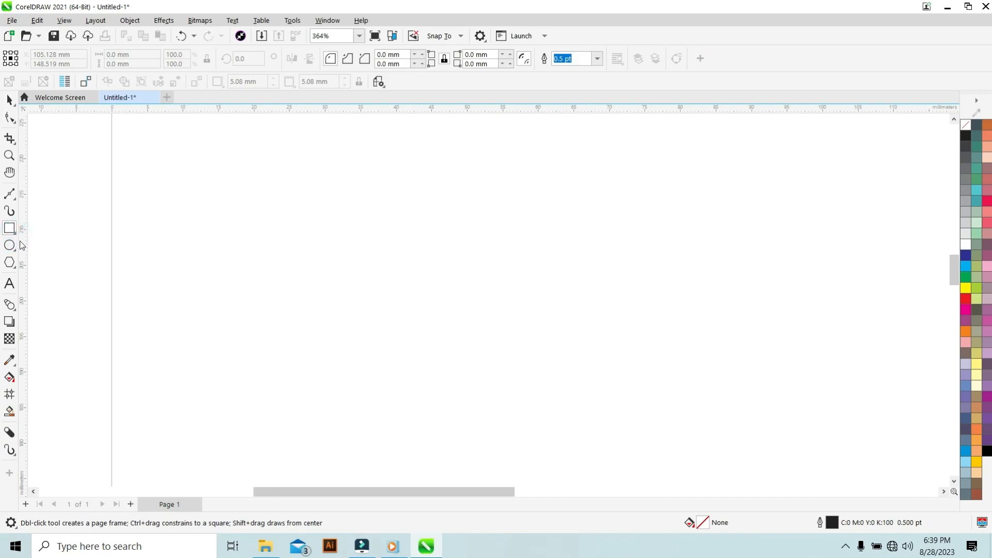
pyautogui.moveTo(276, 202)
pyautogui.mouseDown()
pyautogui.moveTo(340, 252)
pyautogui.moveTo(325, 227)
pyautogui.mouseUp()
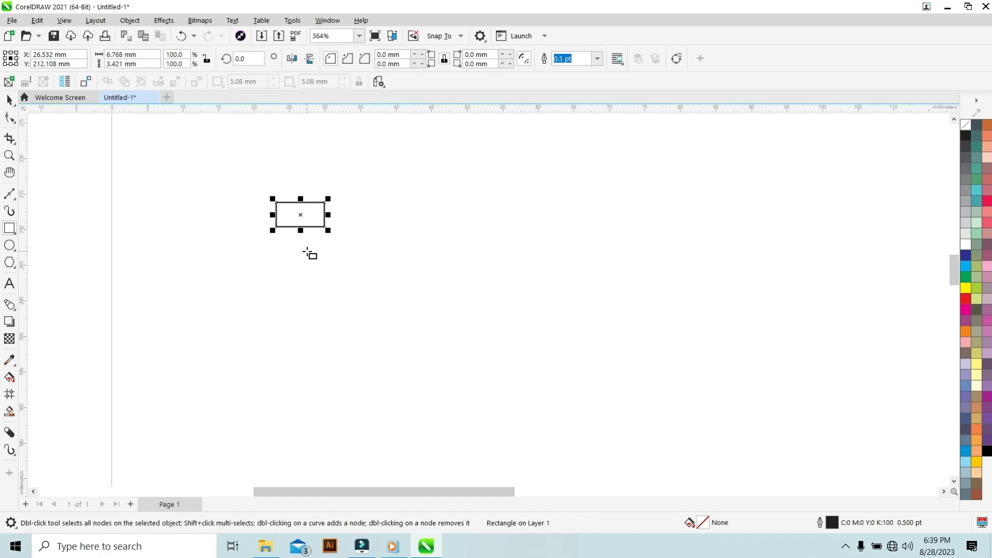
# Delete the small rectangle and draw a square about 10.8 mm with the Rectangle tool.
pyautogui.press('Delete')
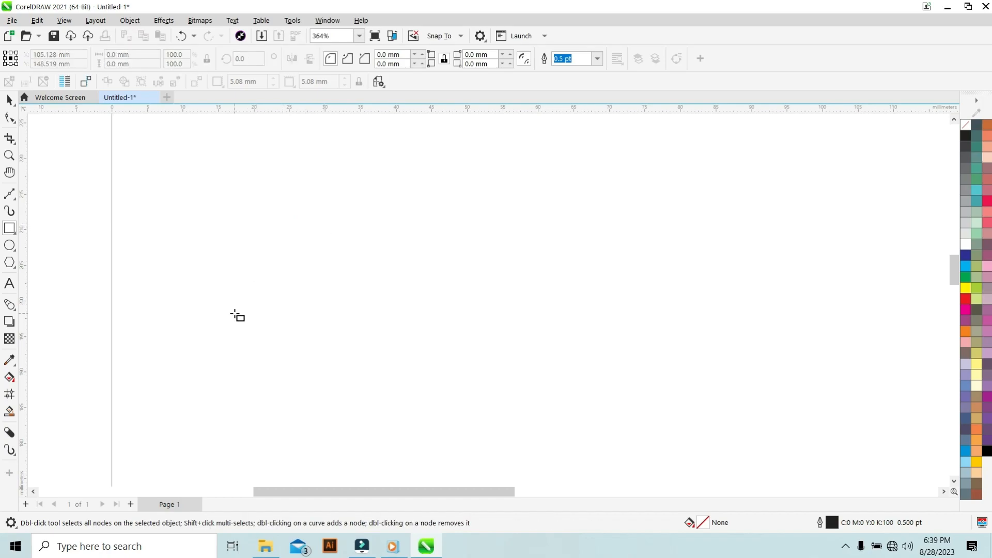
pyautogui.moveTo(220, 253); pyautogui.dragTo(259, 289)
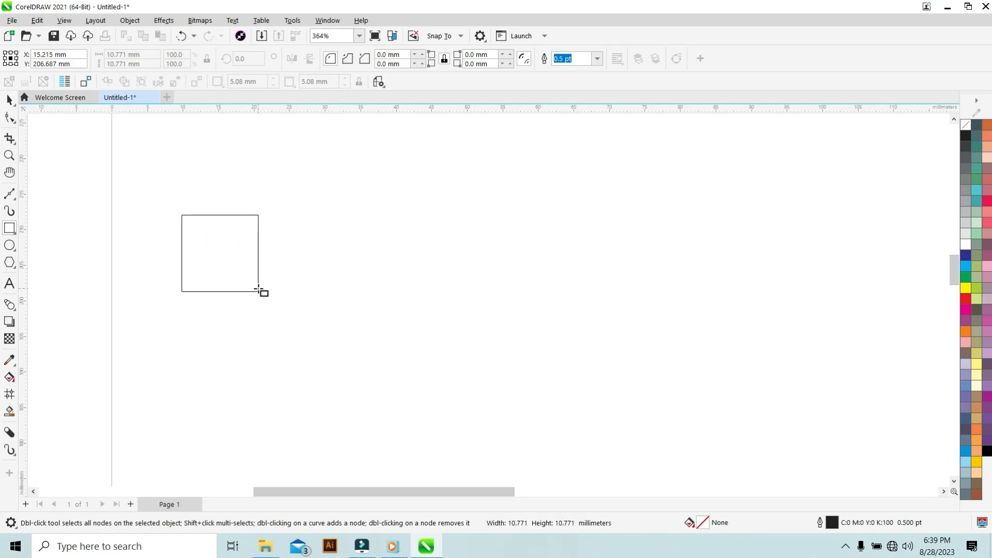
pyautogui.moveTo(259, 290); pyautogui.dragTo(259, 290)
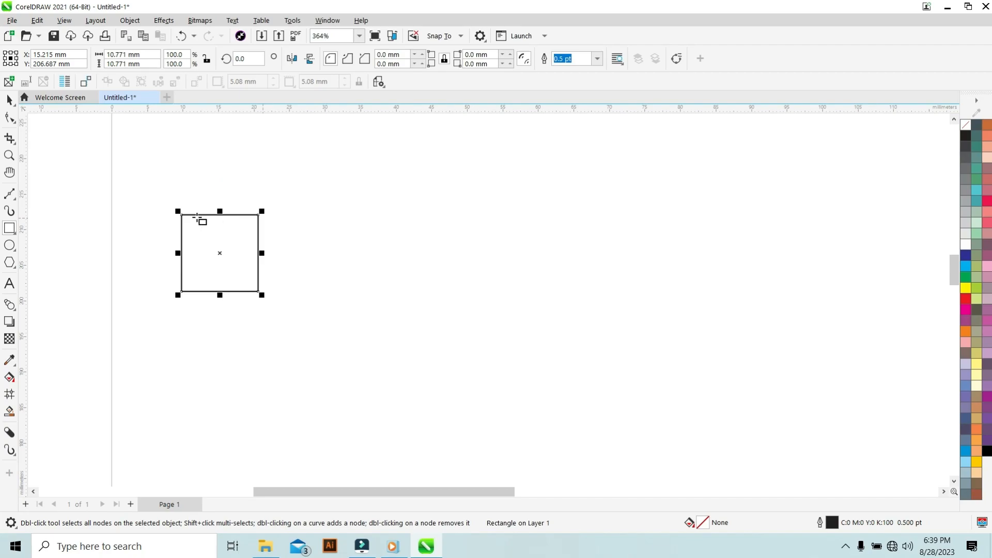
# Unlock the corners and round the square's top-left and bottom-right corners to 8 mm, forming a leaf shape.
pyautogui.click(9, 99)
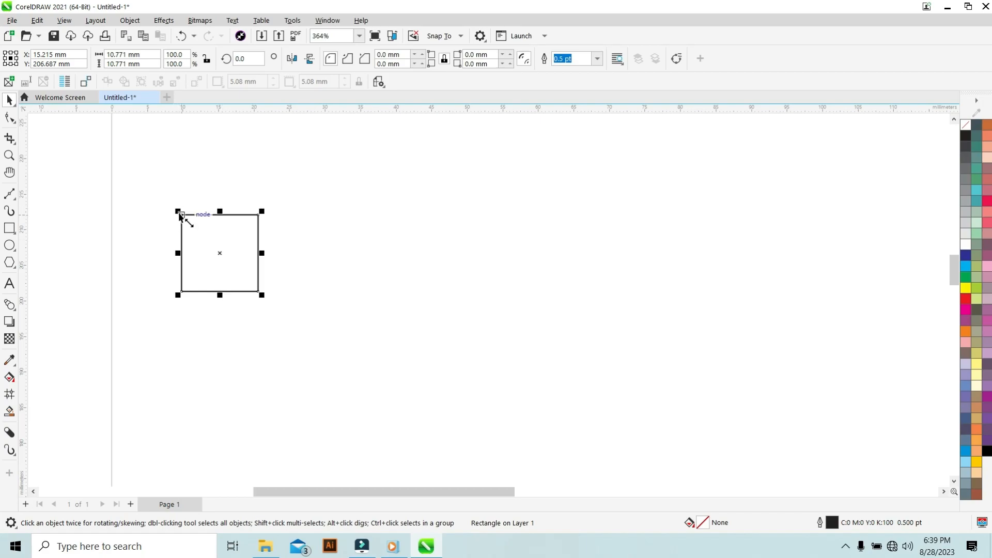
pyautogui.click(444, 58)
pyautogui.doubleClick(389, 55)
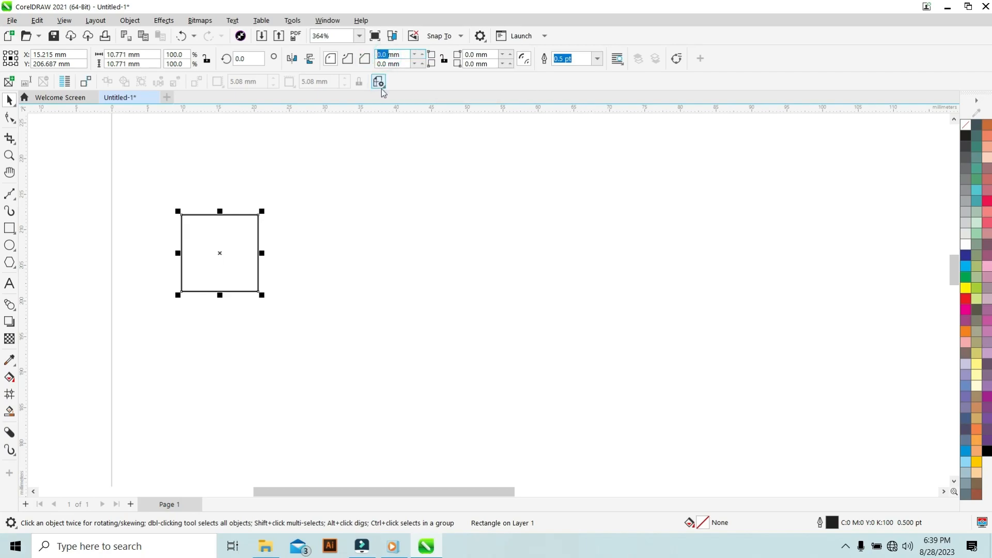
pyautogui.write('8')
pyautogui.press('Return')
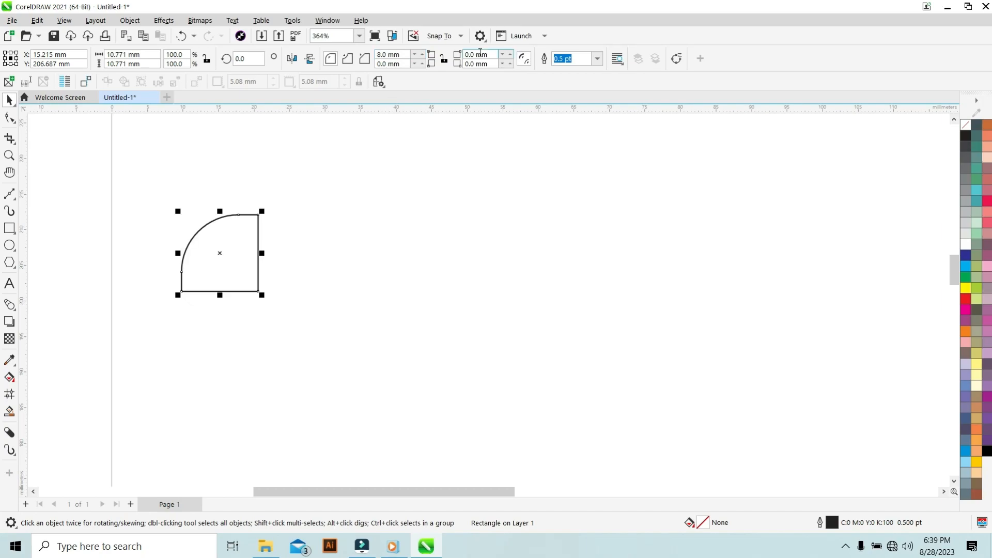
pyautogui.moveTo(476, 65); pyautogui.dragTo(463, 66)
pyautogui.write('8')
pyautogui.press('Return')
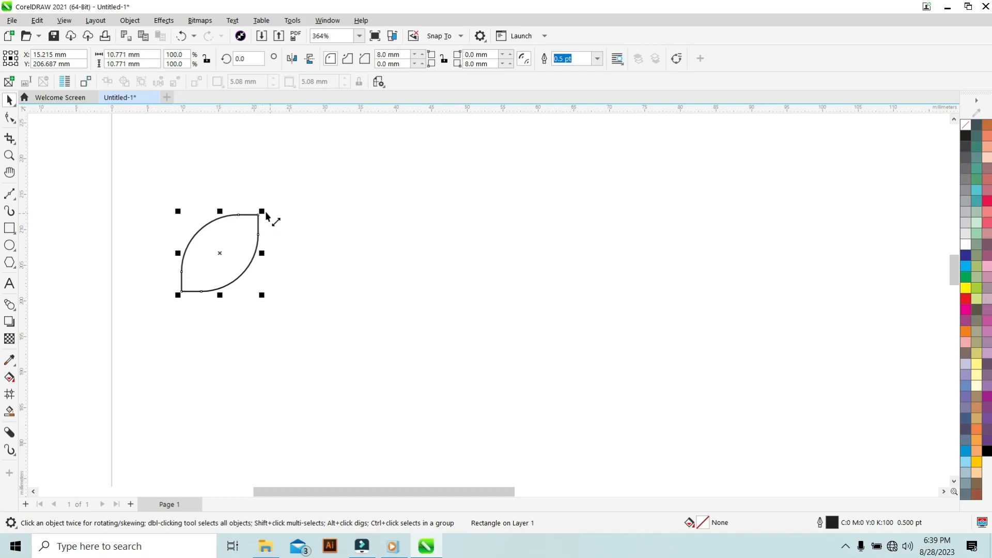
# Scale the leaf down proportionally to about 7 mm (about 65%).
pyautogui.moveTo(265, 215); pyautogui.dragTo(258, 223)
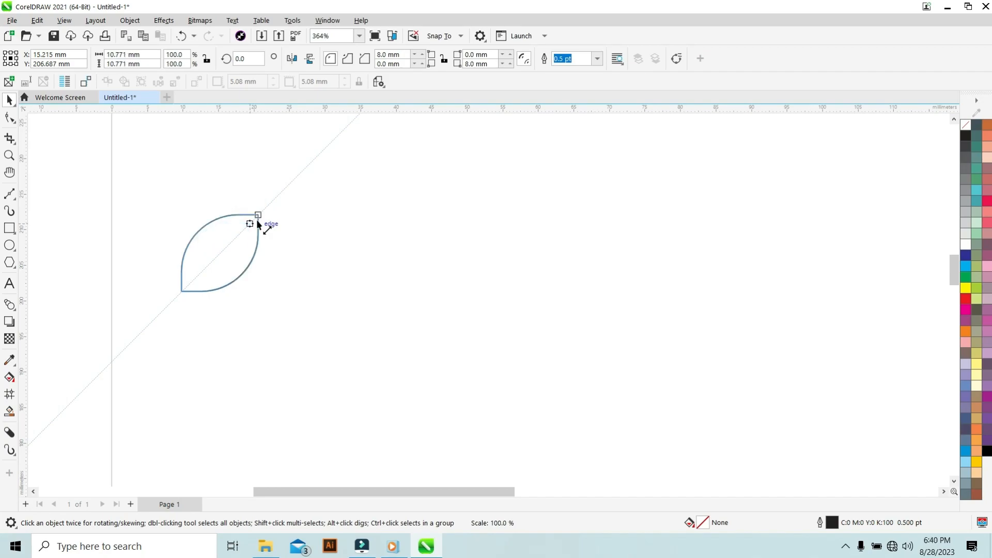
pyautogui.press('shift')
pyautogui.moveTo(258, 223)
pyautogui.mouseDown()
pyautogui.moveTo(253, 233)
pyautogui.moveTo(260, 227)
pyautogui.mouseUp()
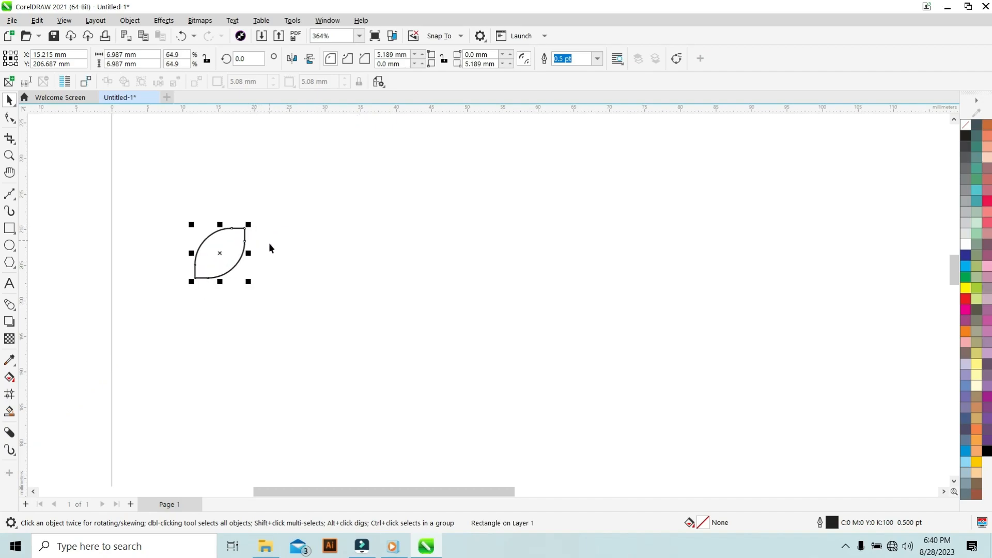
# Move the leaf's rotation centre to its tip and rotate duplicates around it to form a ten-petal flower.
pyautogui.click(231, 244)
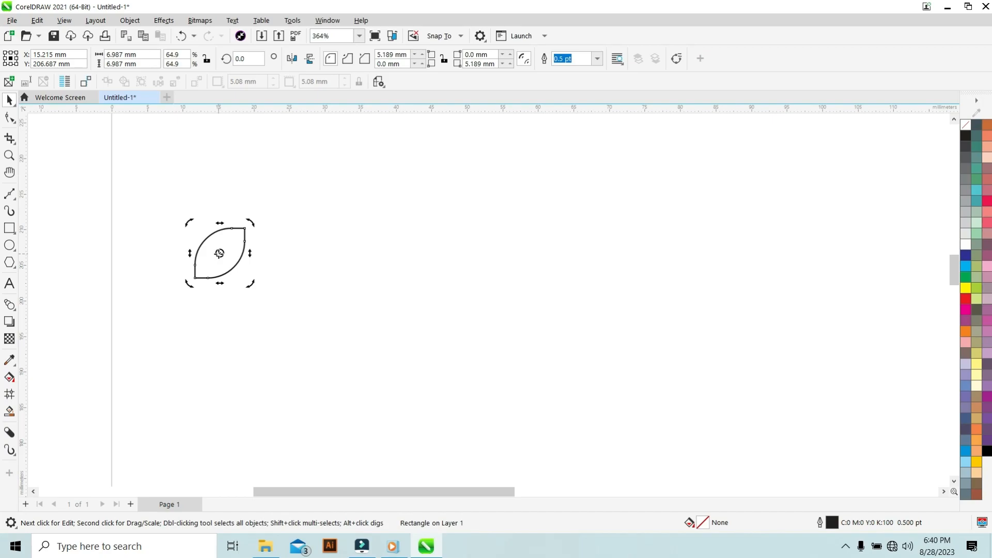
pyautogui.moveTo(219, 253); pyautogui.dragTo(245, 228)
pyautogui.moveTo(187, 285); pyautogui.dragTo(233, 301)
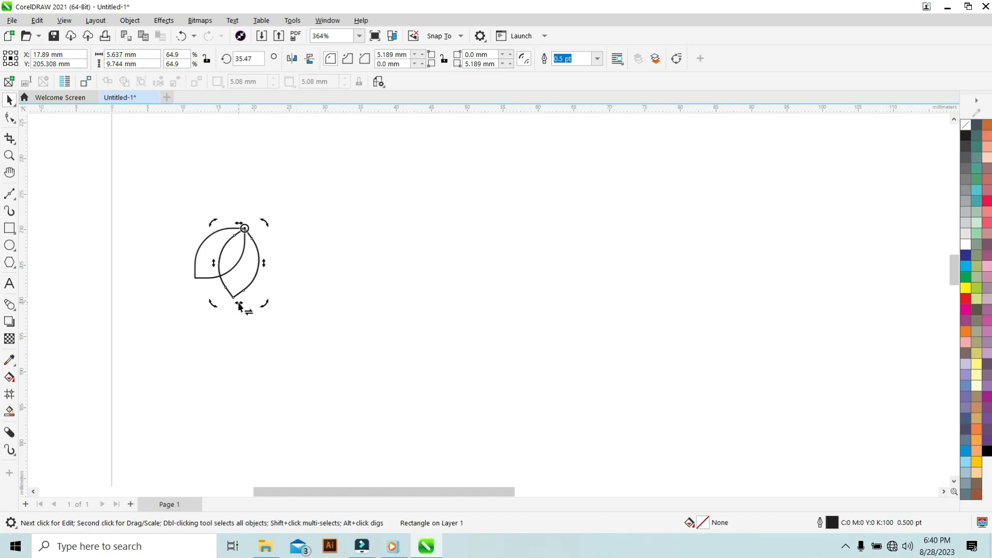
pyautogui.moveTo(260, 307); pyautogui.dragTo(303, 284)
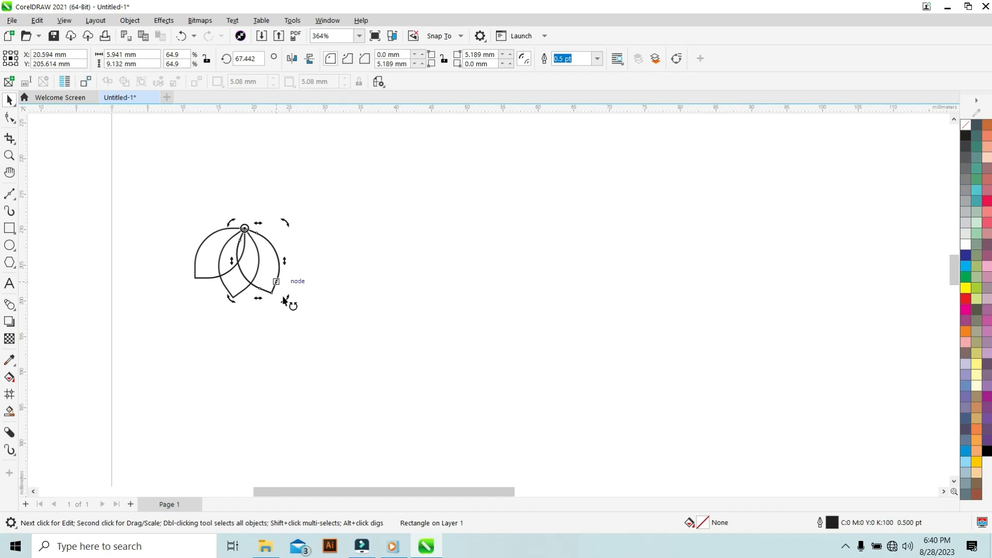
pyautogui.moveTo(287, 302); pyautogui.dragTo(341, 228)
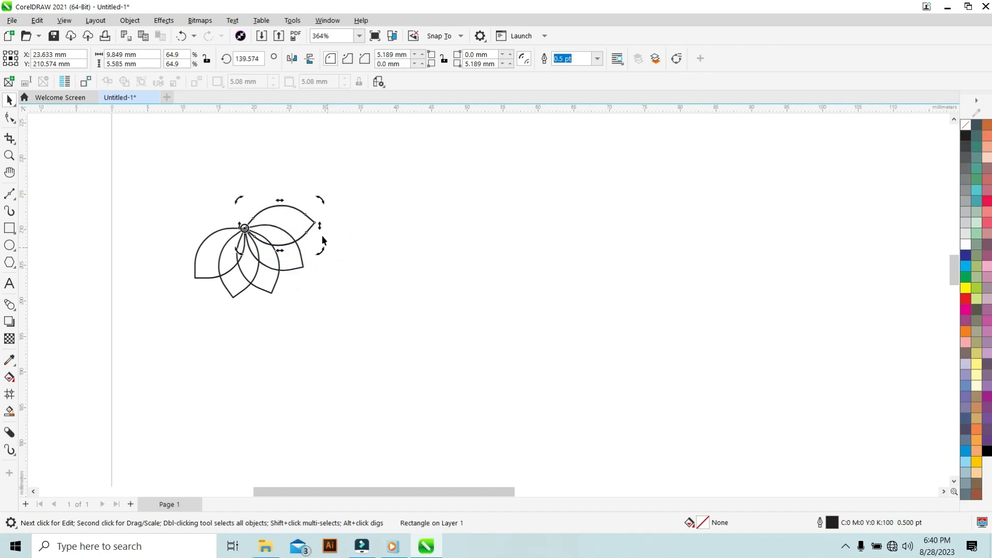
pyautogui.moveTo(320, 257); pyautogui.dragTo(337, 196)
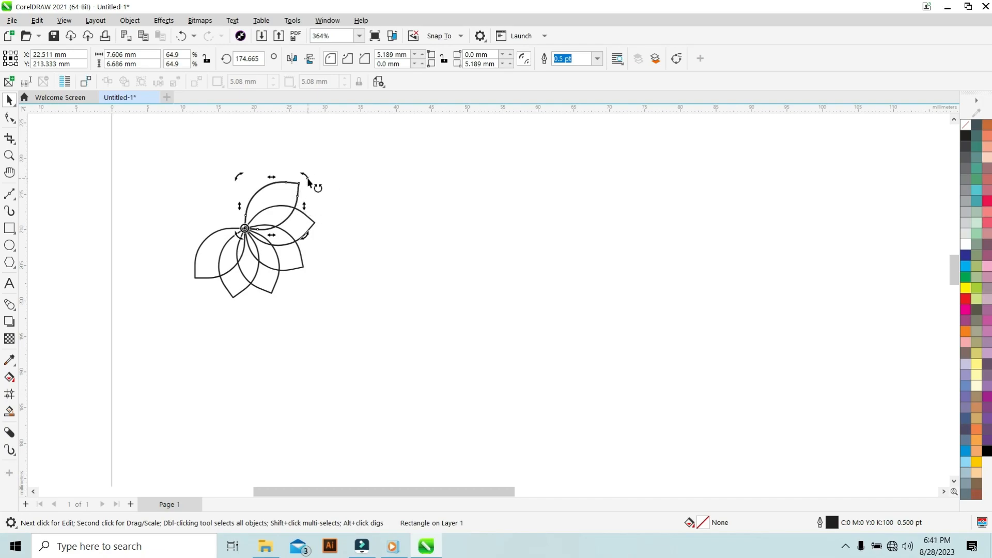
pyautogui.moveTo(308, 182); pyautogui.dragTo(227, 153)
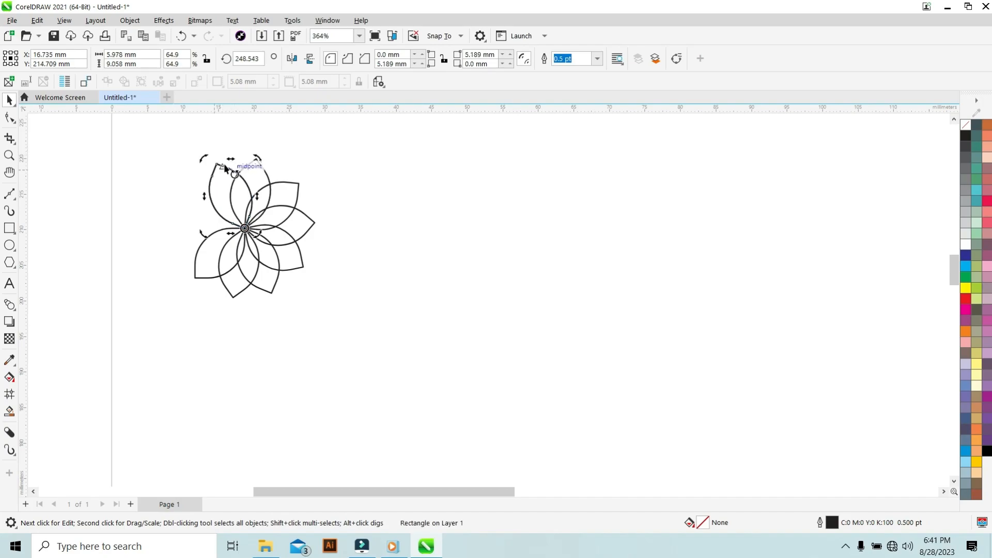
pyautogui.moveTo(203, 159); pyautogui.dragTo(176, 189)
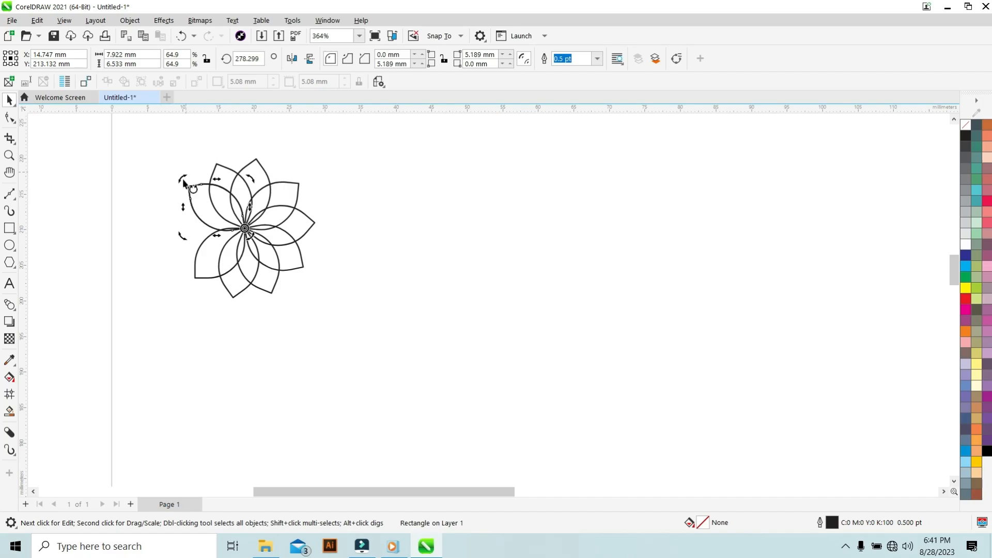
pyautogui.moveTo(184, 181); pyautogui.dragTo(164, 225)
# Fill two opposite petals of the flower with red.
pyautogui.click(504, 166)
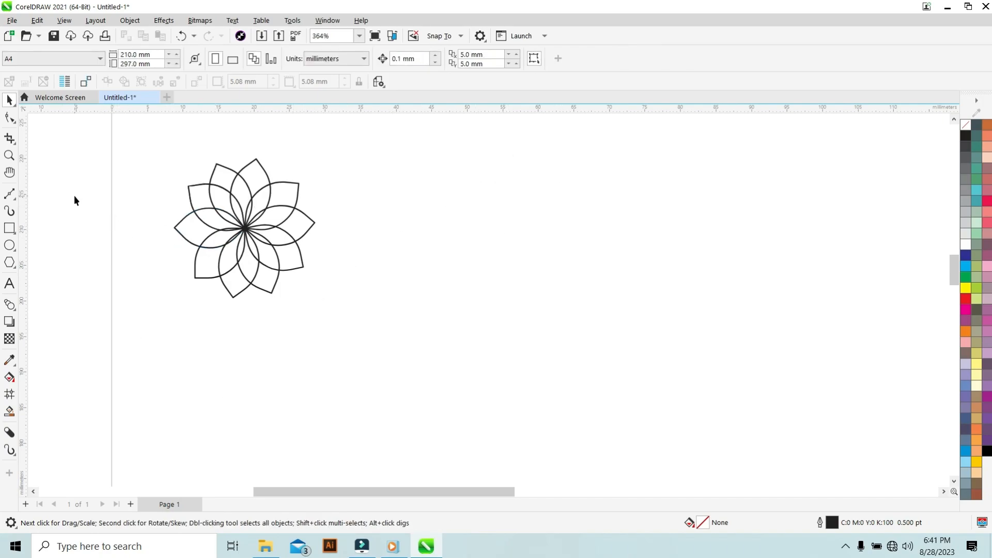
pyautogui.click(223, 180)
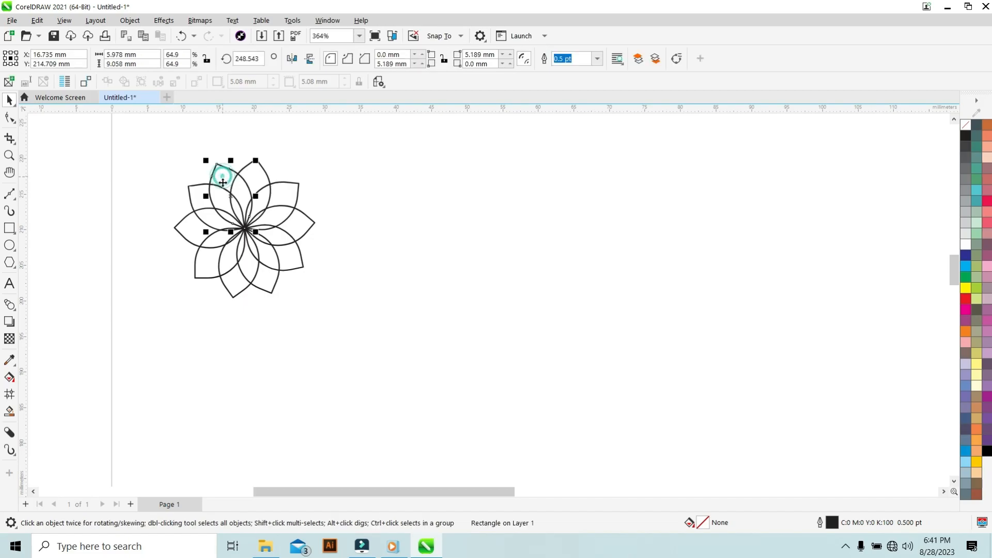
pyautogui.click(962, 299)
pyautogui.click(269, 286)
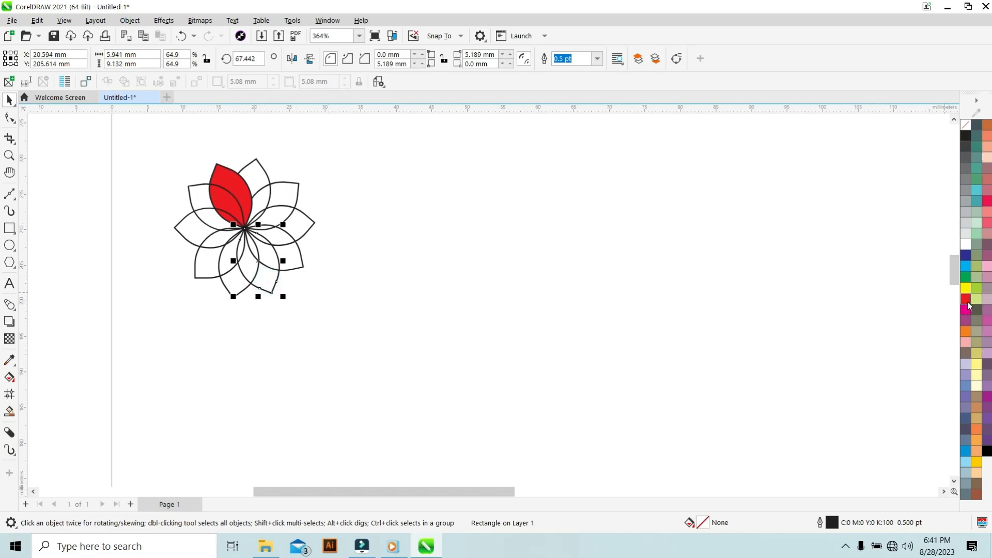
pyautogui.click(965, 300)
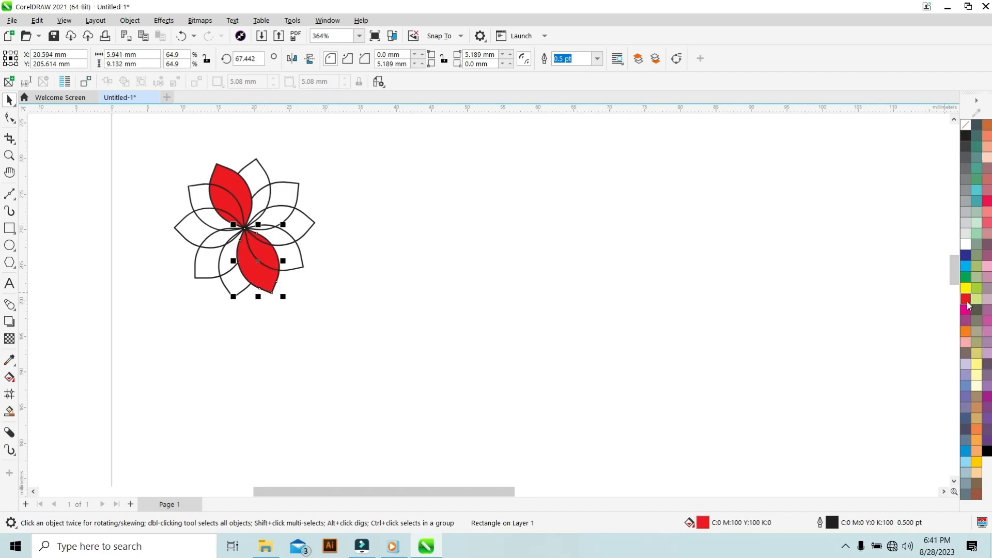
# Fill two more petals with blue and another two with green.
pyautogui.click(310, 226)
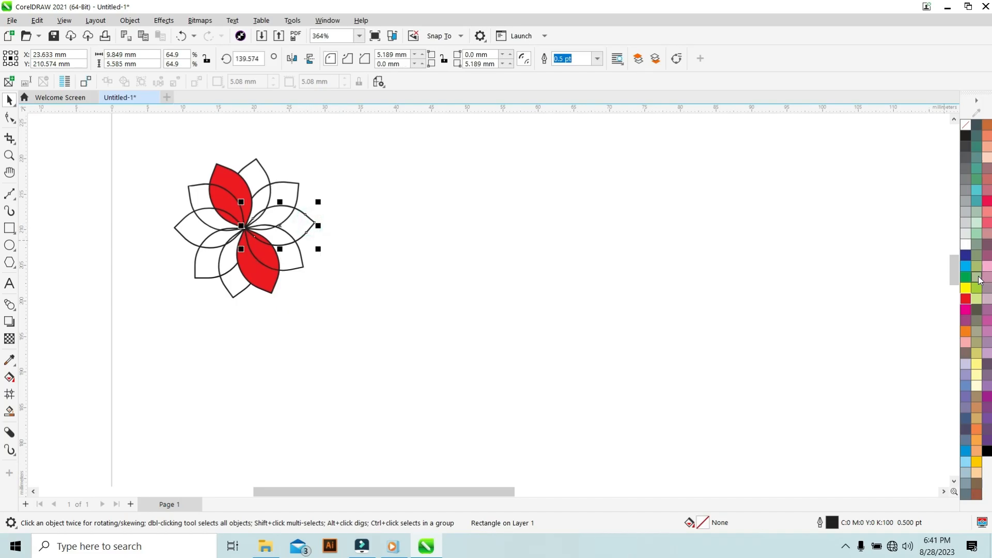
pyautogui.click(966, 266)
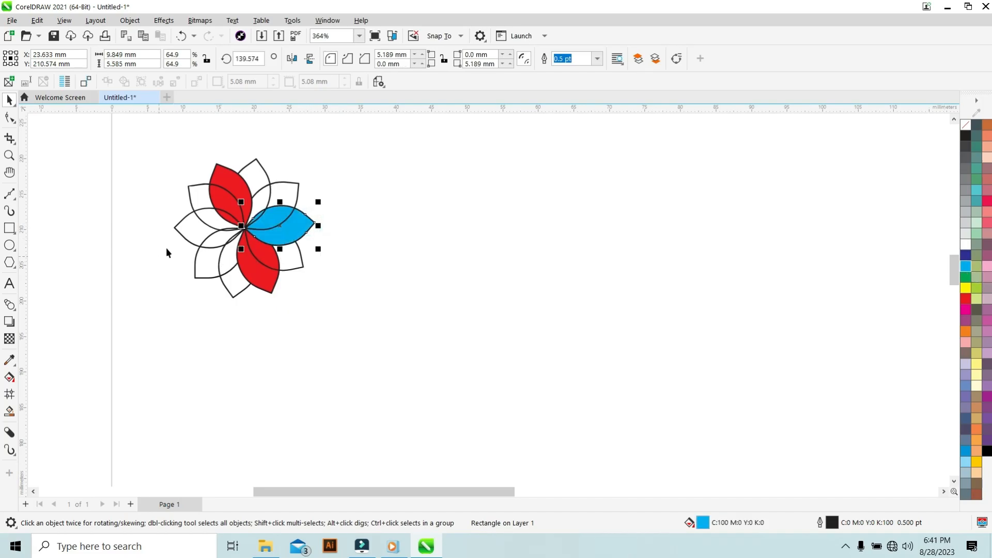
pyautogui.click(191, 239)
pyautogui.click(965, 266)
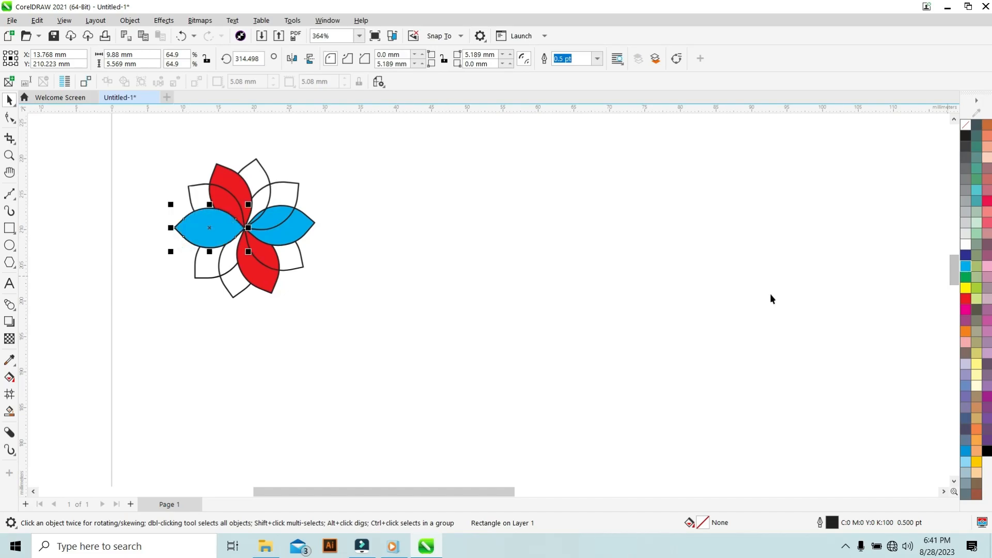
pyautogui.click(205, 272)
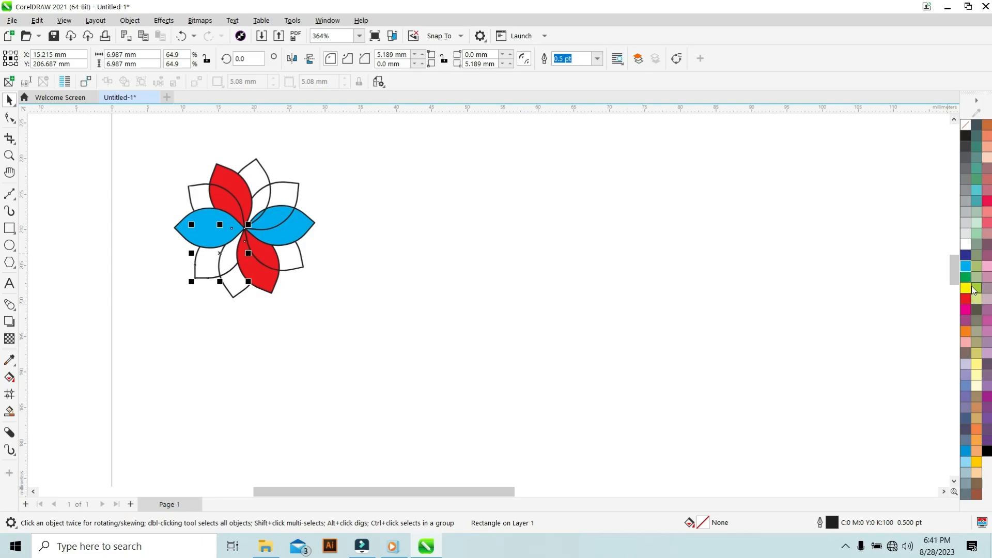
pyautogui.click(966, 277)
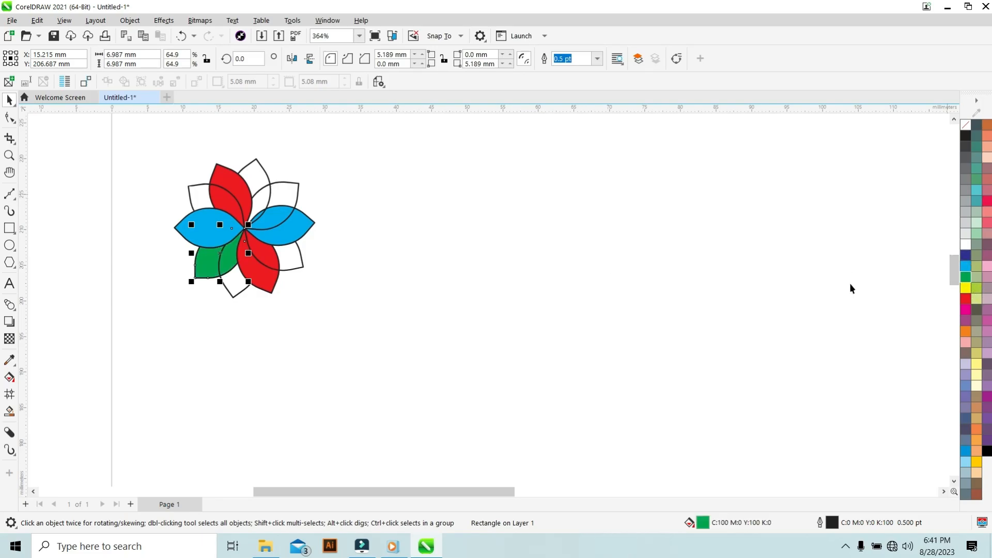
pyautogui.click(296, 189)
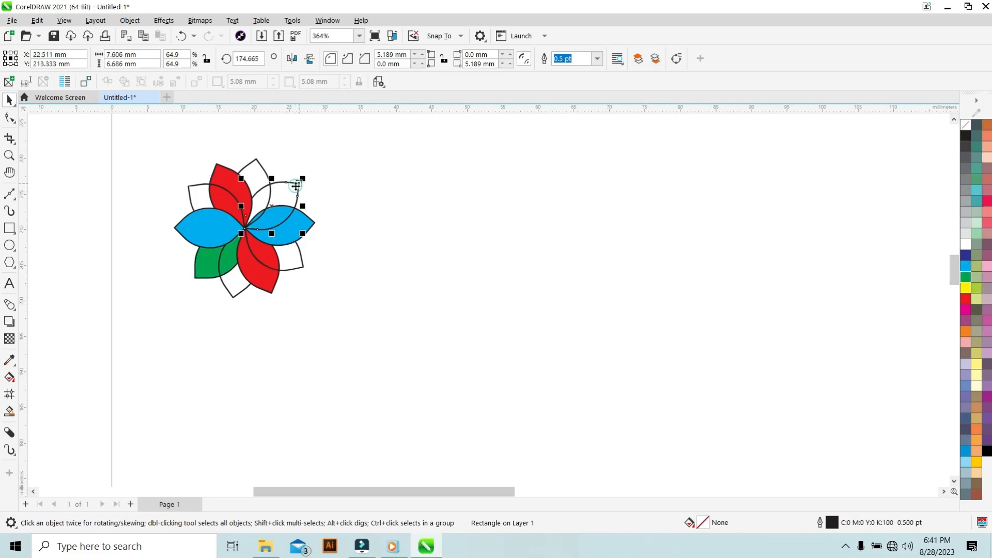
pyautogui.click(966, 277)
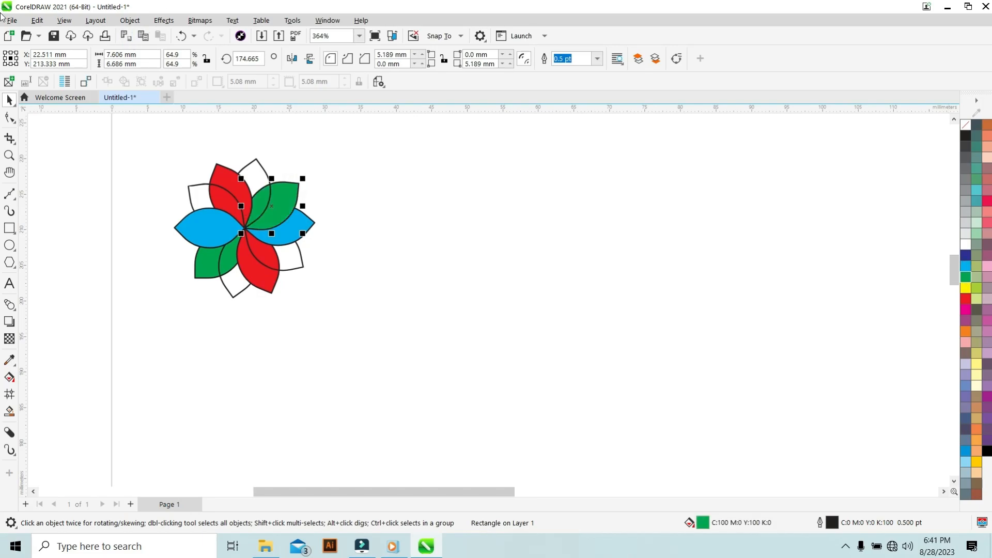
# Fill two of the remaining petals with yellow and the last two with magenta.
pyautogui.click(258, 176)
pyautogui.click(966, 288)
pyautogui.click(239, 276)
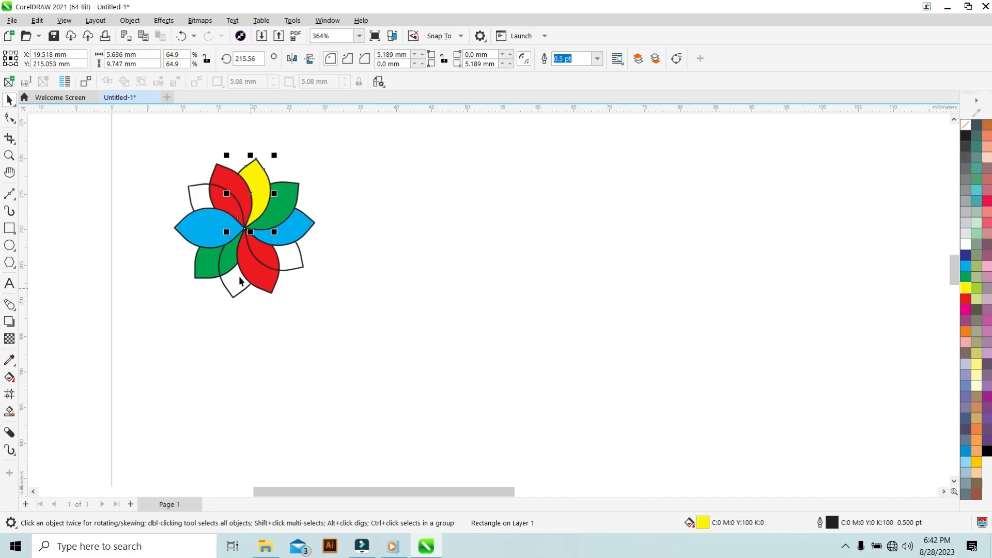
pyautogui.click(965, 288)
pyautogui.click(290, 258)
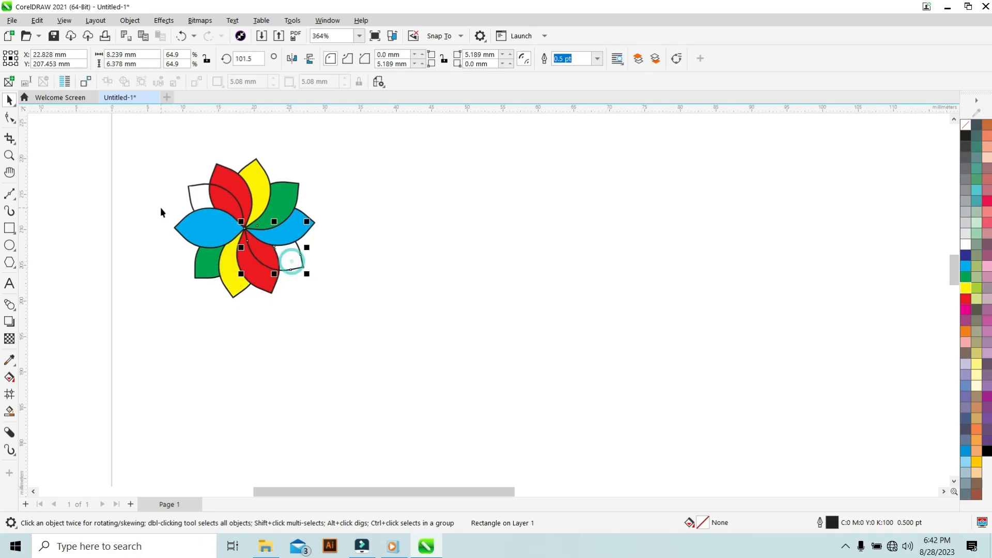
pyautogui.click(966, 310)
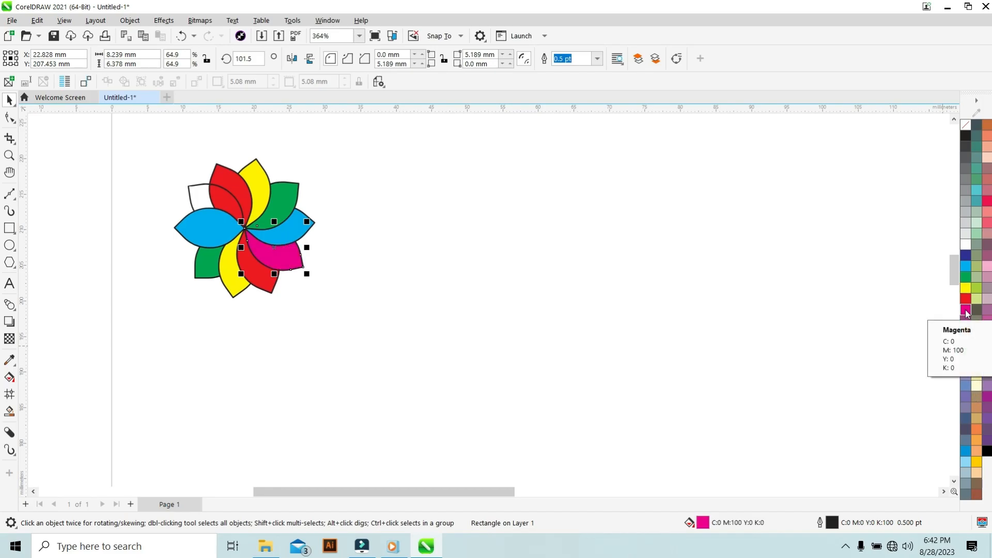
pyautogui.click(202, 198)
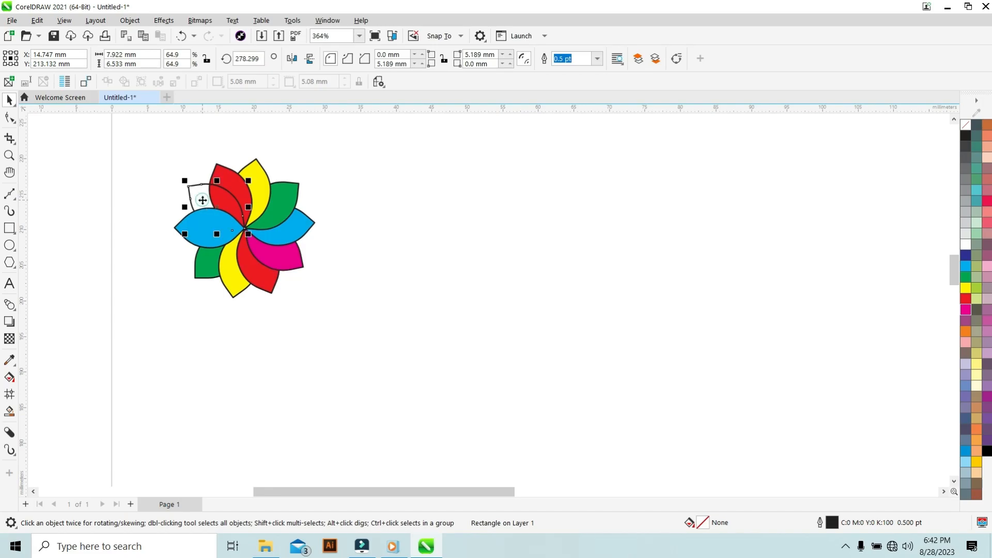
pyautogui.click(966, 310)
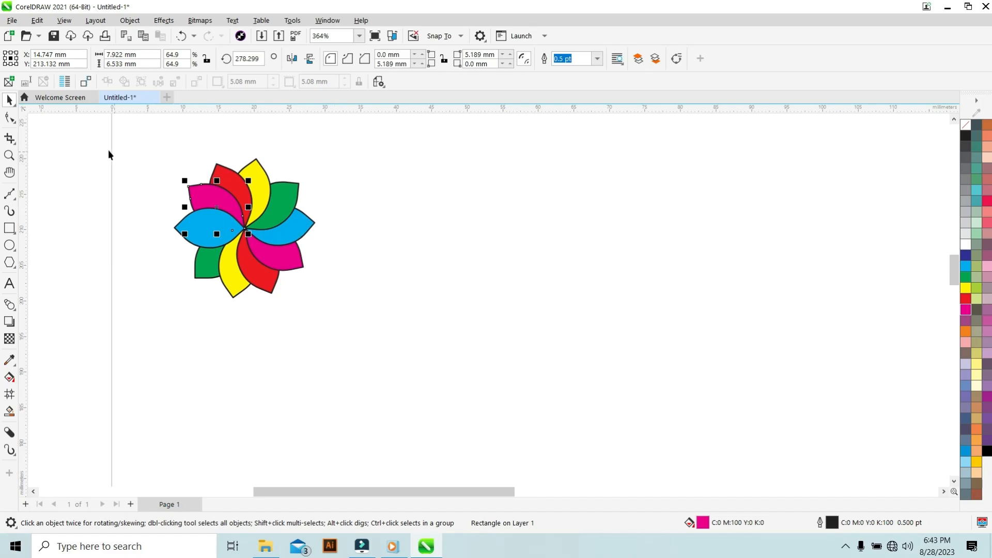
# Select all the petals and remove their outlines.
pyautogui.moveTo(101, 138); pyautogui.dragTo(331, 307)
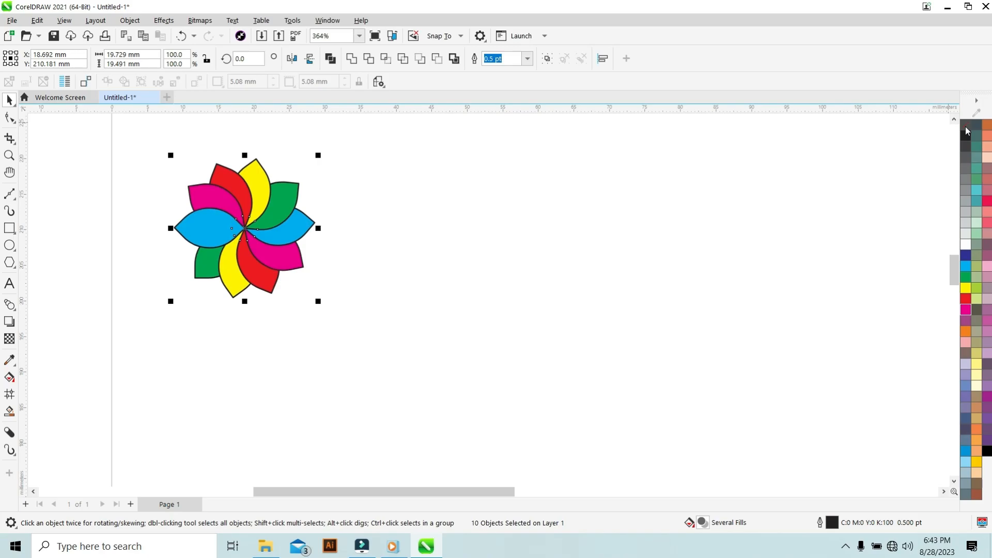
pyautogui.rightClick(966, 126)
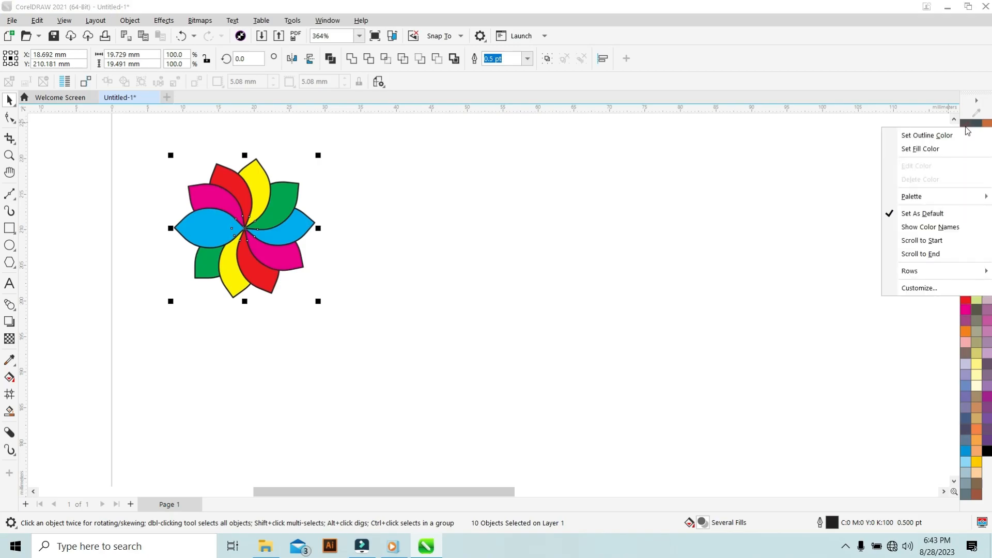
pyautogui.click(930, 135)
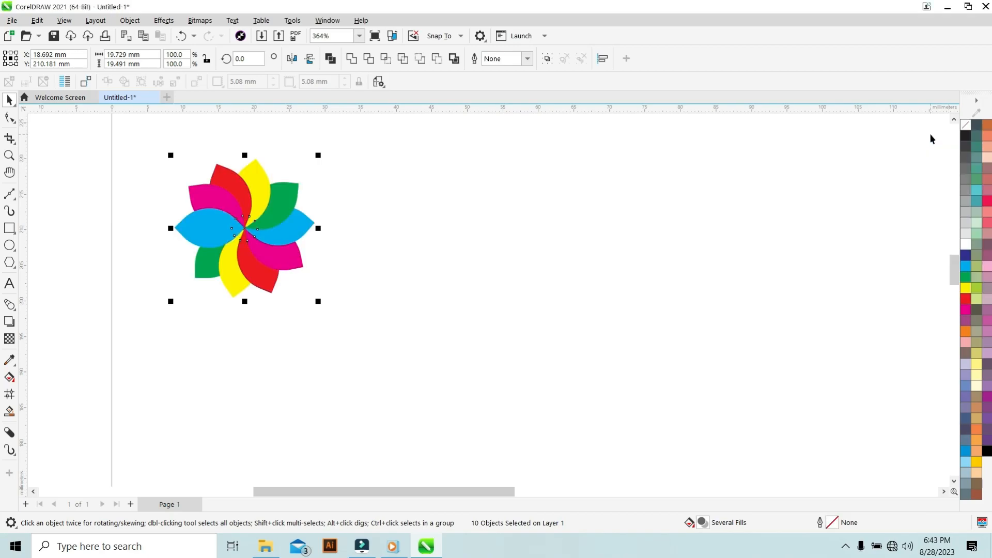
pyautogui.click(543, 211)
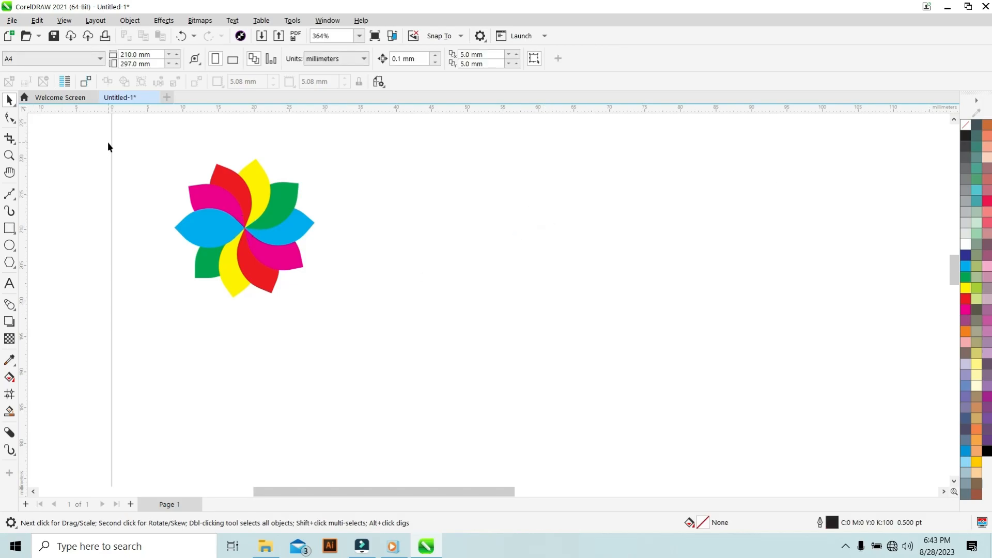
pyautogui.moveTo(92, 147); pyautogui.dragTo(393, 333)
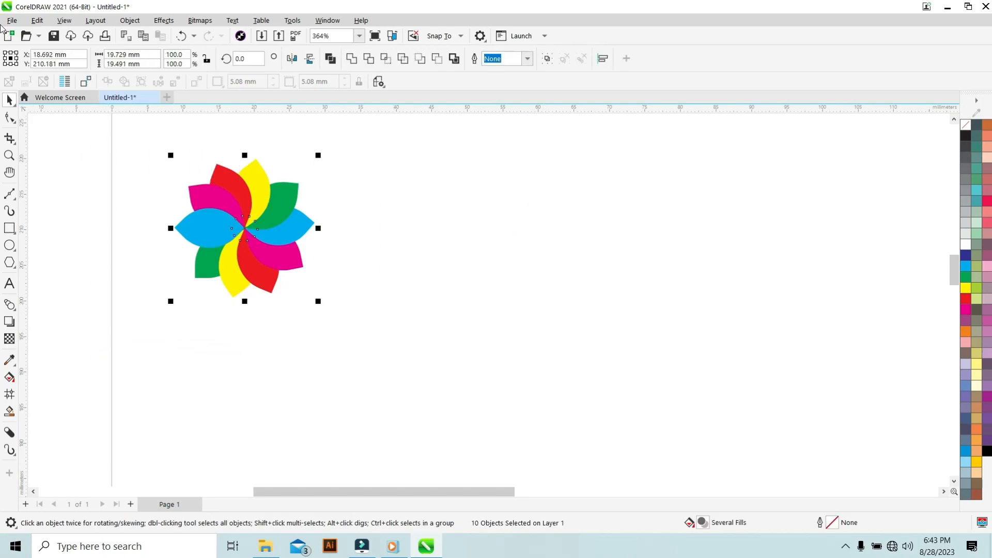
pyautogui.click(53, 190)
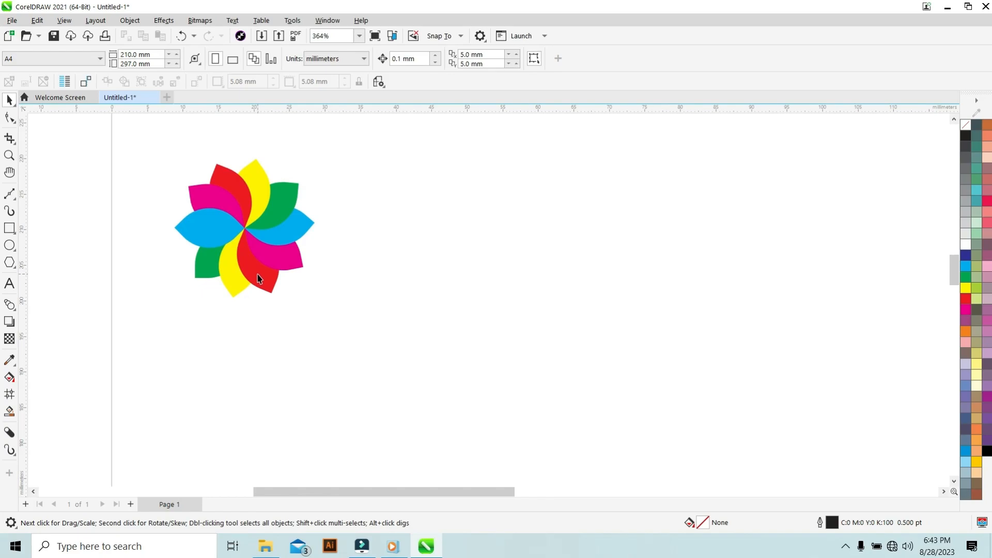
pyautogui.click(258, 279)
pyautogui.moveTo(259, 279); pyautogui.dragTo(273, 321)
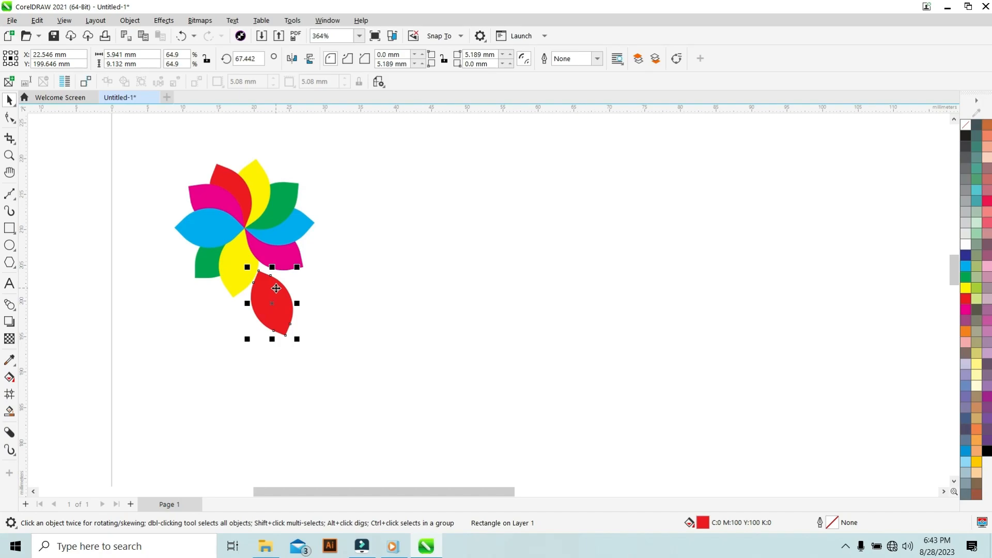
pyautogui.hotkey('ctrl', 'z')
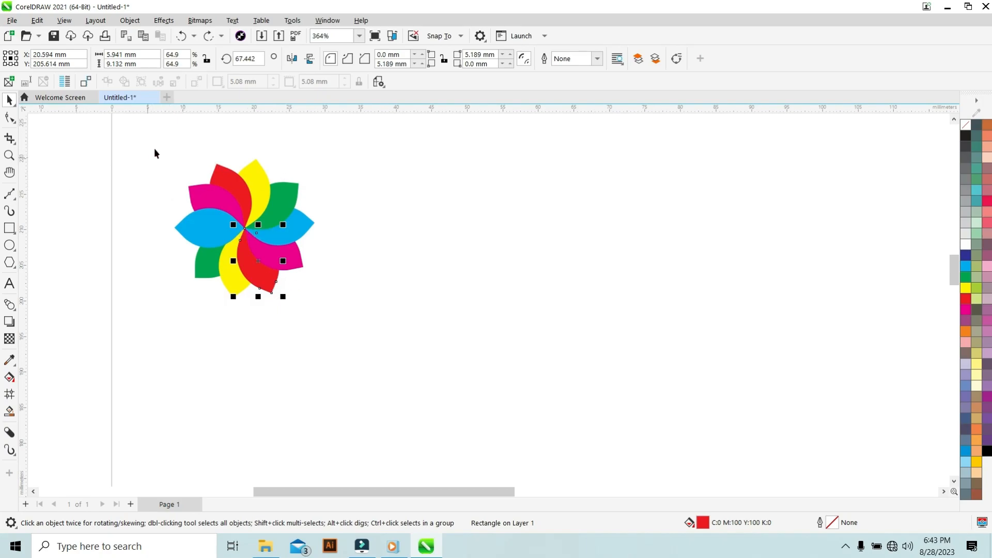
# Select all ten petals of the flower and group them together.
pyautogui.moveTo(130, 142); pyautogui.dragTo(134, 219)
pyautogui.moveTo(176, 279); pyautogui.dragTo(342, 326)
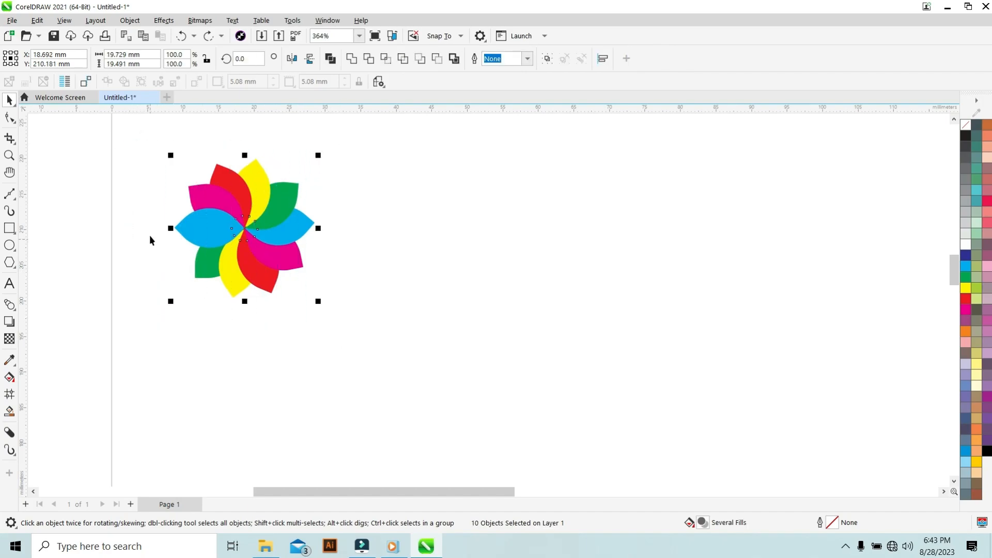
pyautogui.click(92, 193)
pyautogui.moveTo(78, 133); pyautogui.dragTo(377, 339)
pyautogui.scroll(-2, 110, 182)
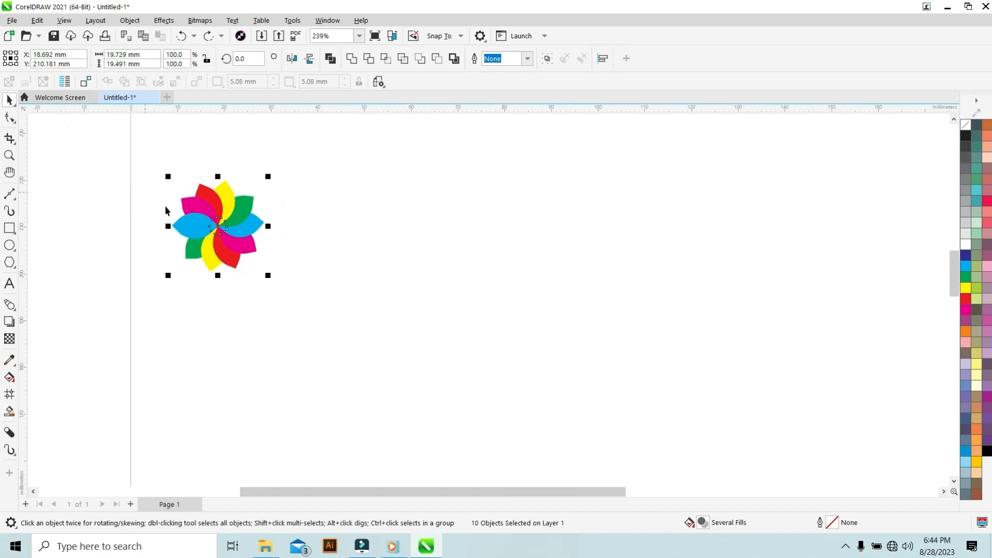
pyautogui.click(135, 22)
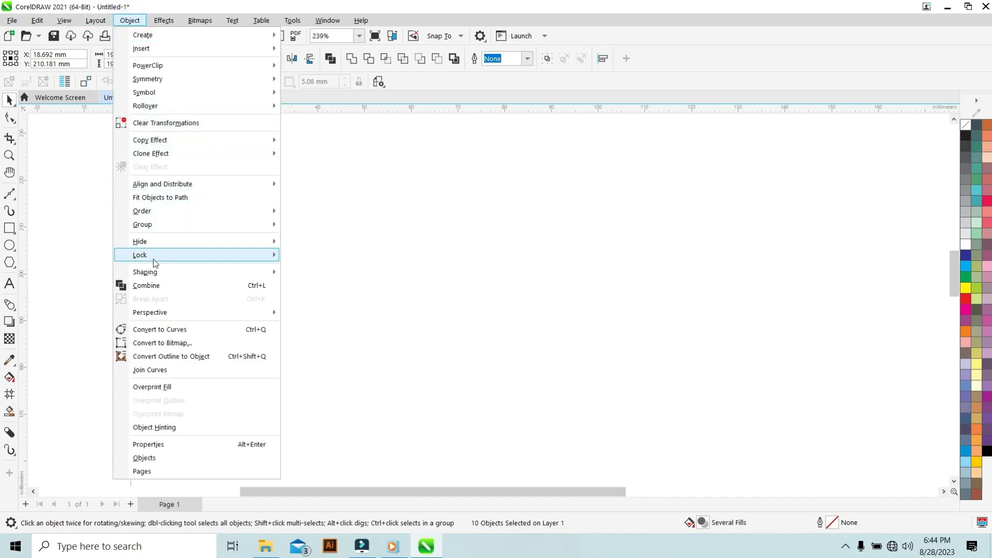
pyautogui.moveTo(175, 224)
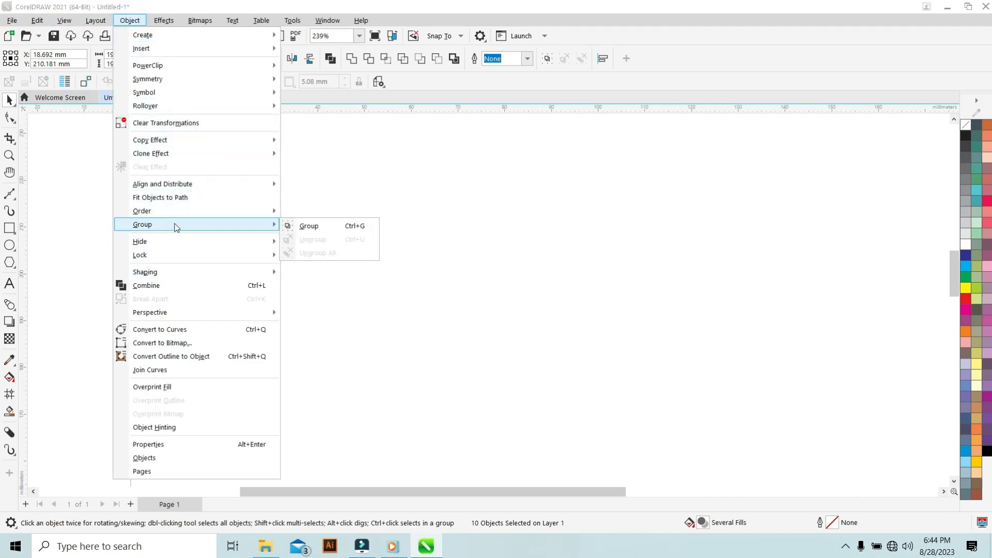
pyautogui.click(312, 228)
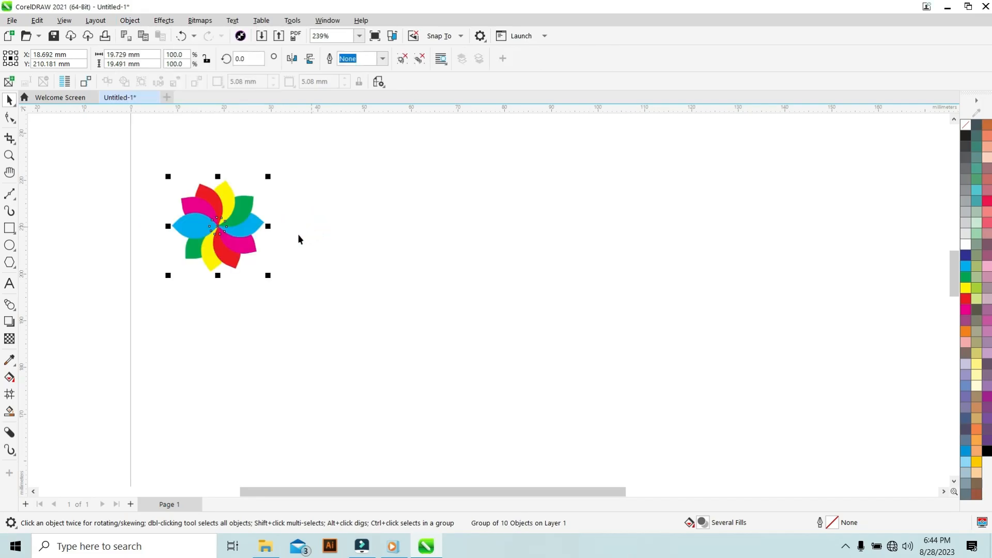
# Move the grouped flower slightly upward.
pyautogui.click(55, 207)
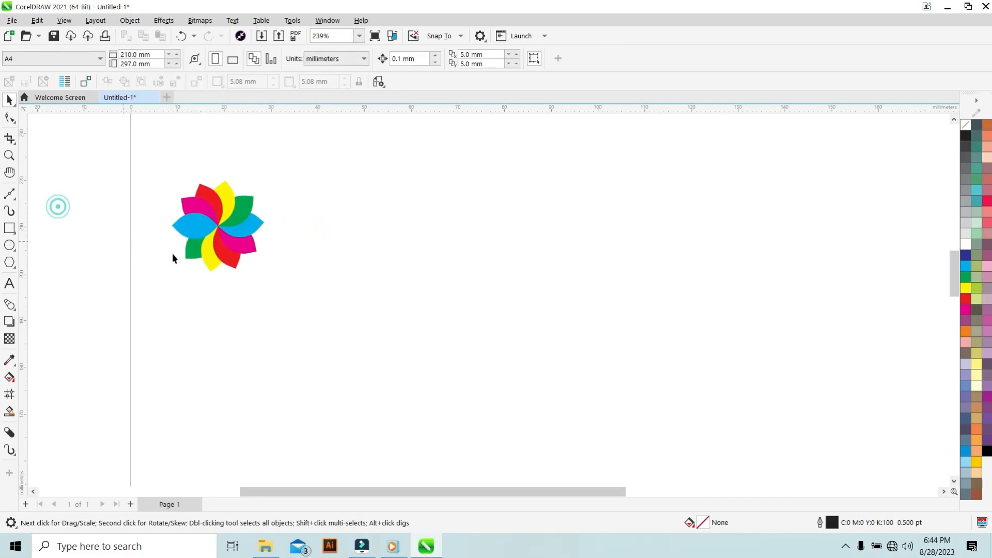
pyautogui.click(240, 247)
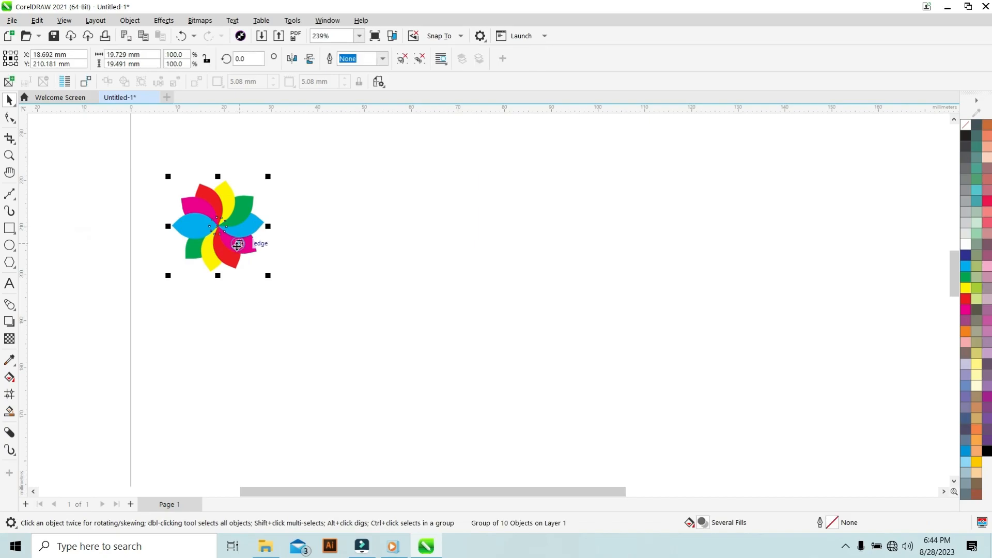
pyautogui.click(195, 305)
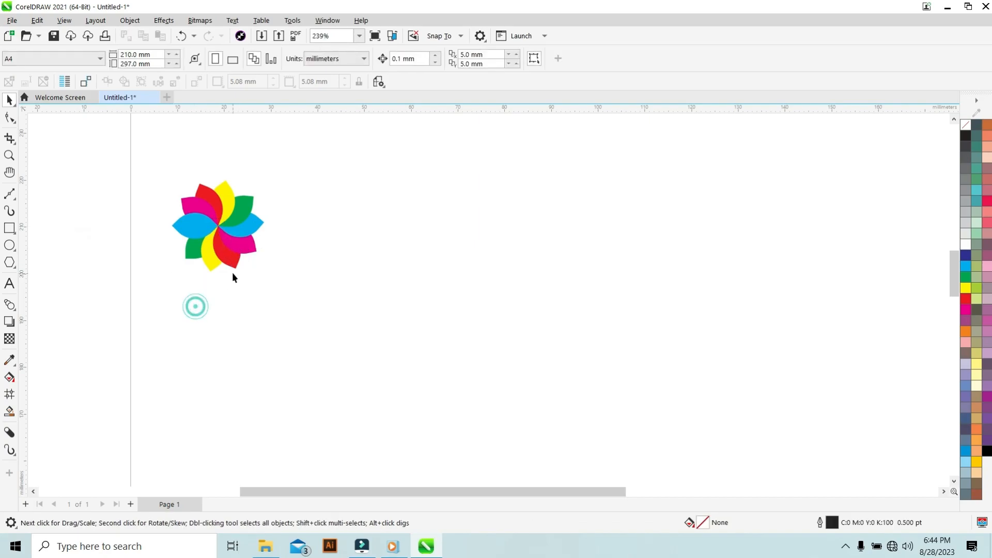
pyautogui.click(246, 255)
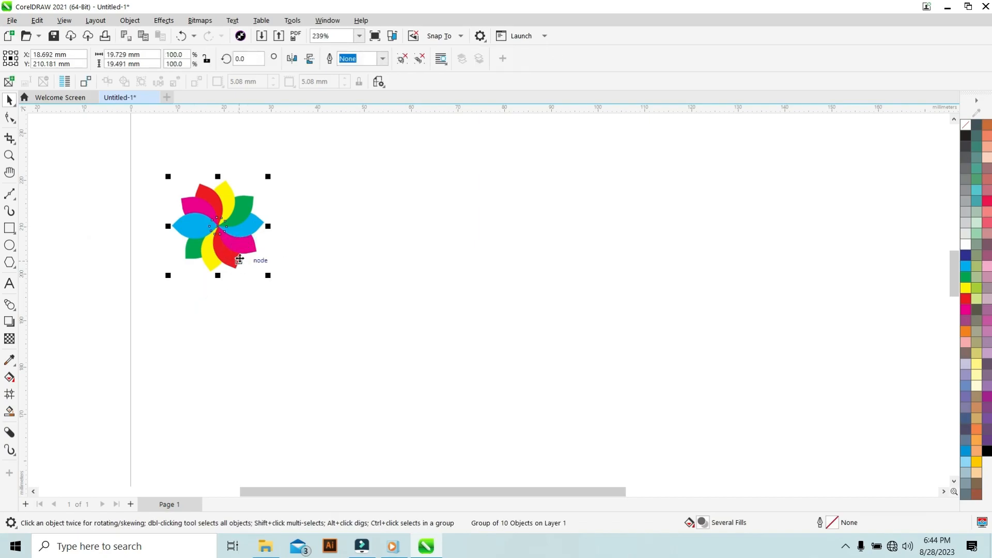
pyautogui.moveTo(243, 247); pyautogui.dragTo(239, 222)
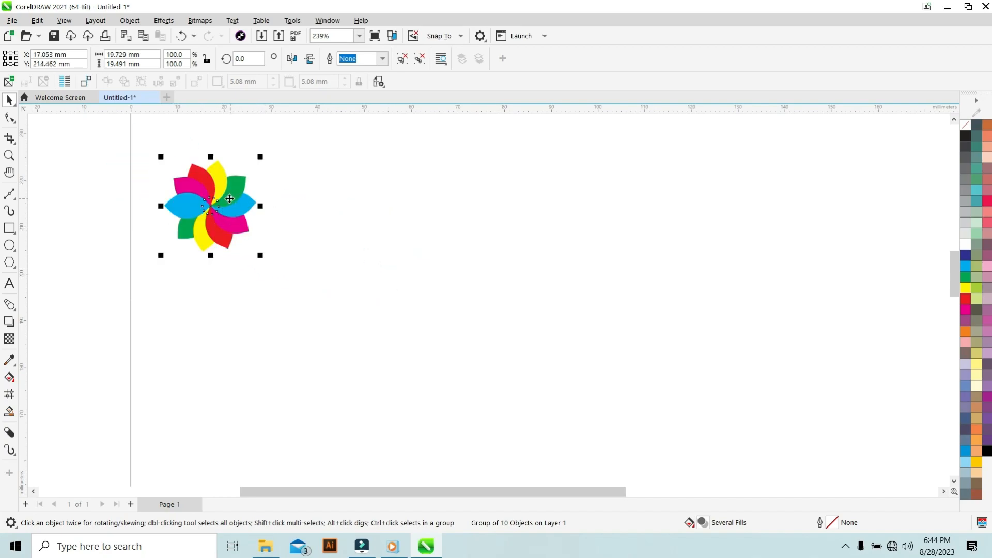
# Duplicate the flower horizontally to form a row of six flowers.
pyautogui.moveTo(202, 199); pyautogui.dragTo(583, 201)
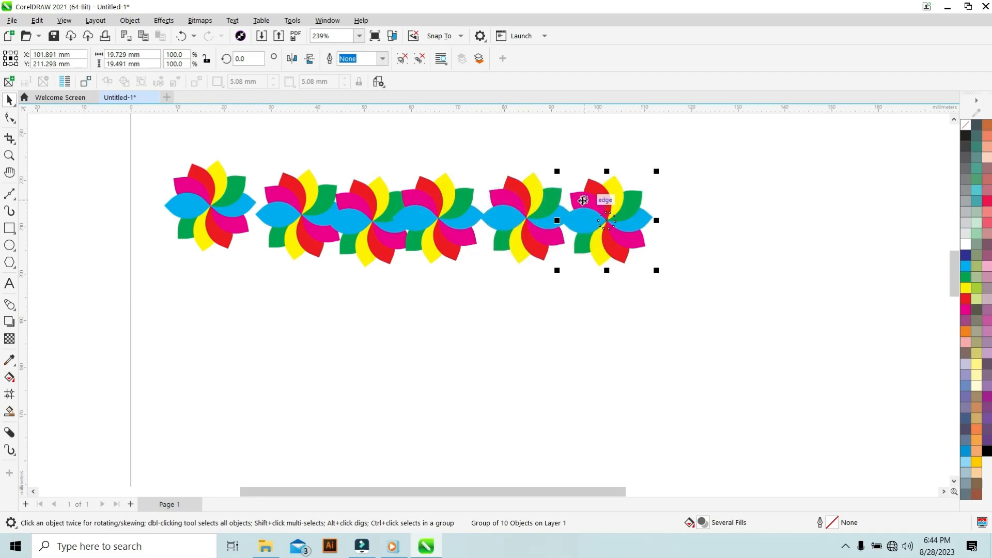
pyautogui.scroll(-4, 578, 201)
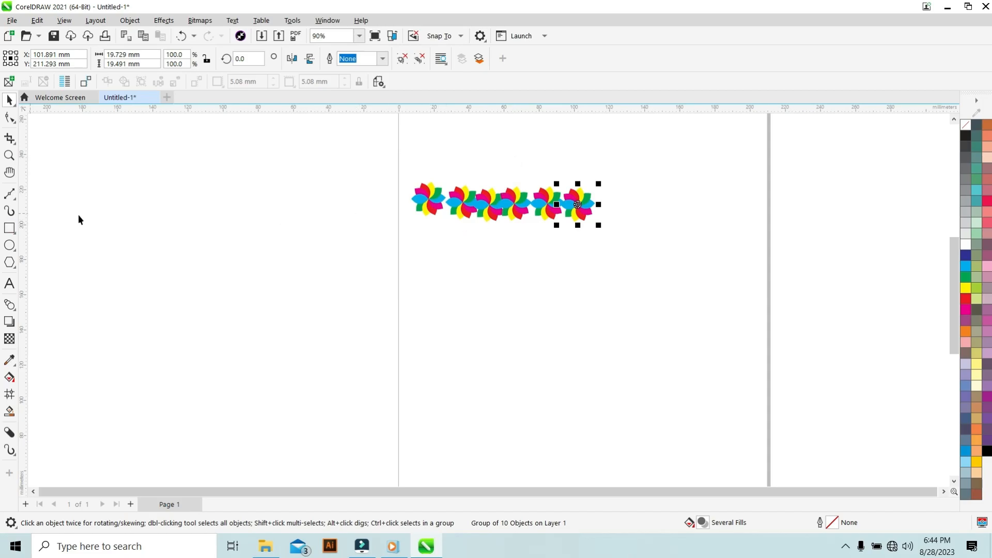
pyautogui.scroll(5, 523, 231)
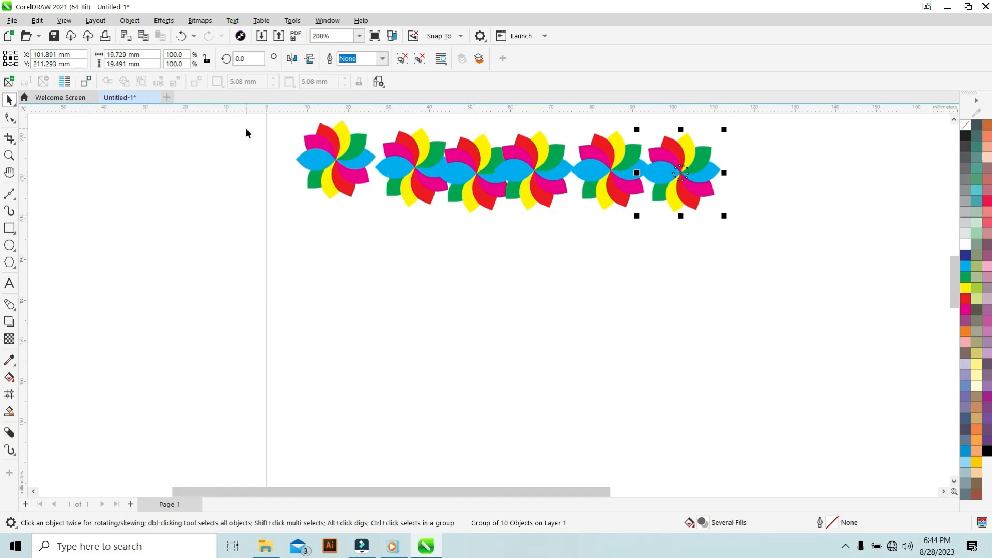
pyautogui.scroll(-5, 280, 171)
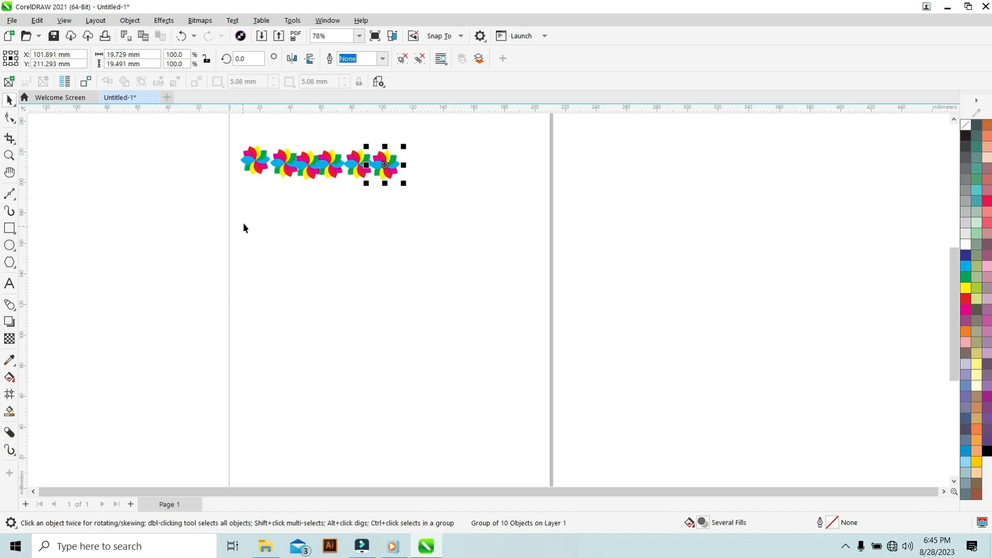
pyautogui.click(276, 201)
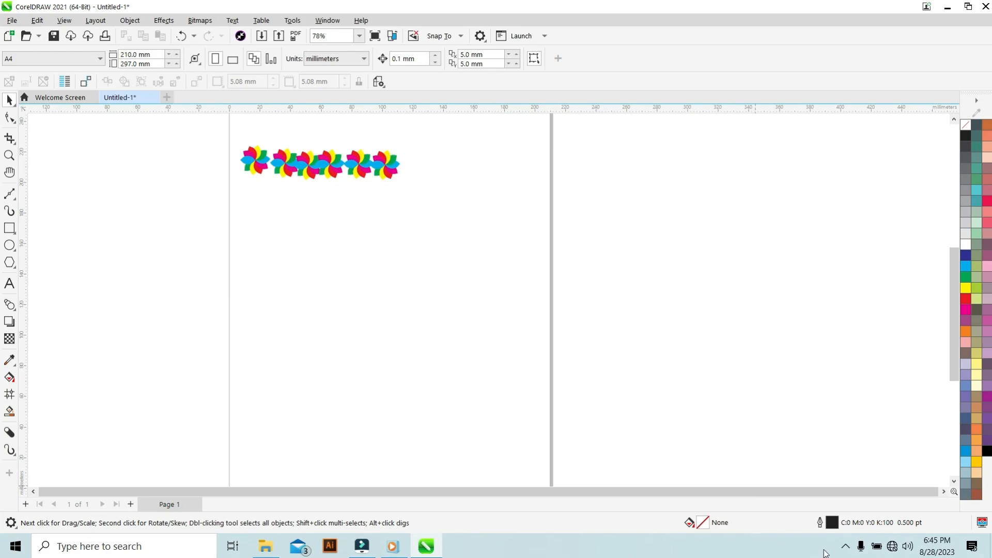
pyautogui.click(846, 546)
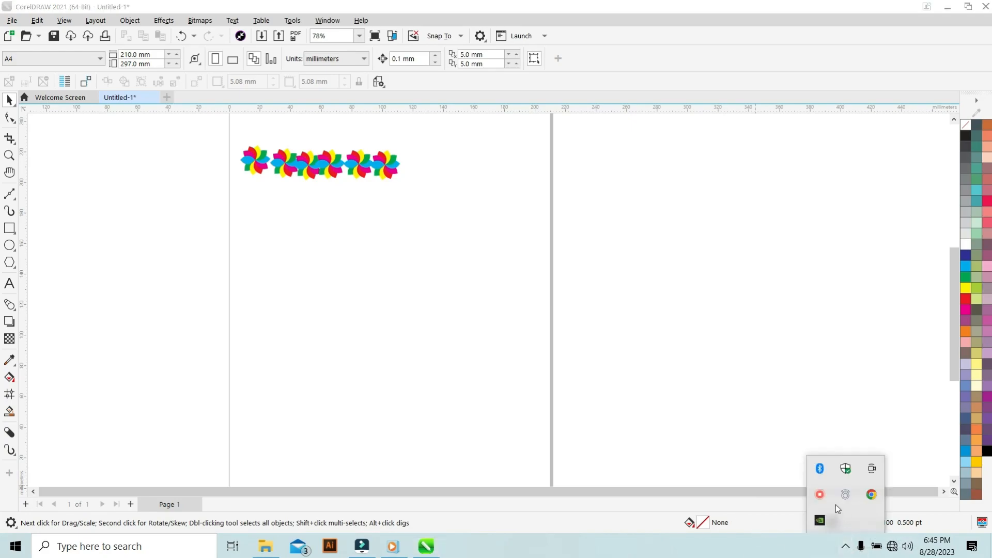
pyautogui.rightClick(820, 495)
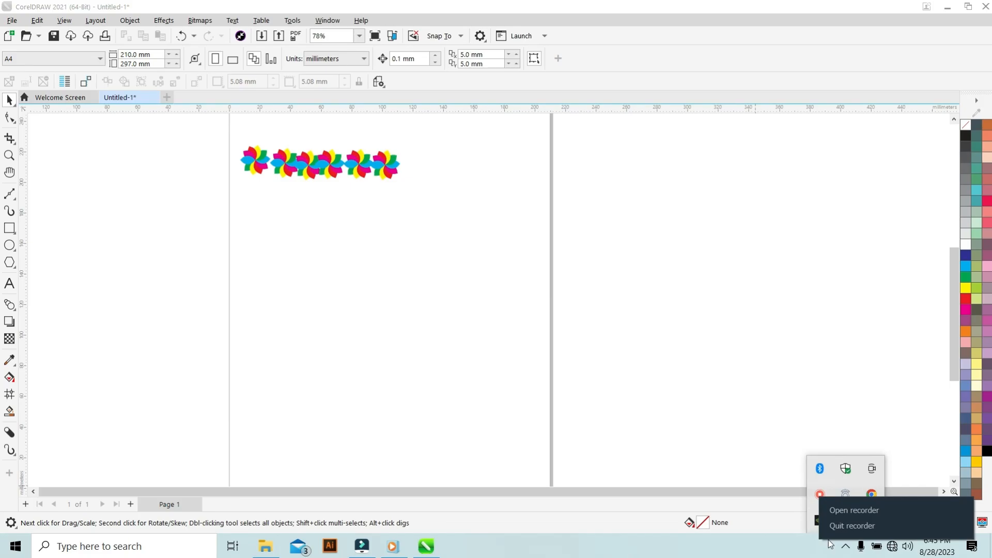
pyautogui.click(852, 526)
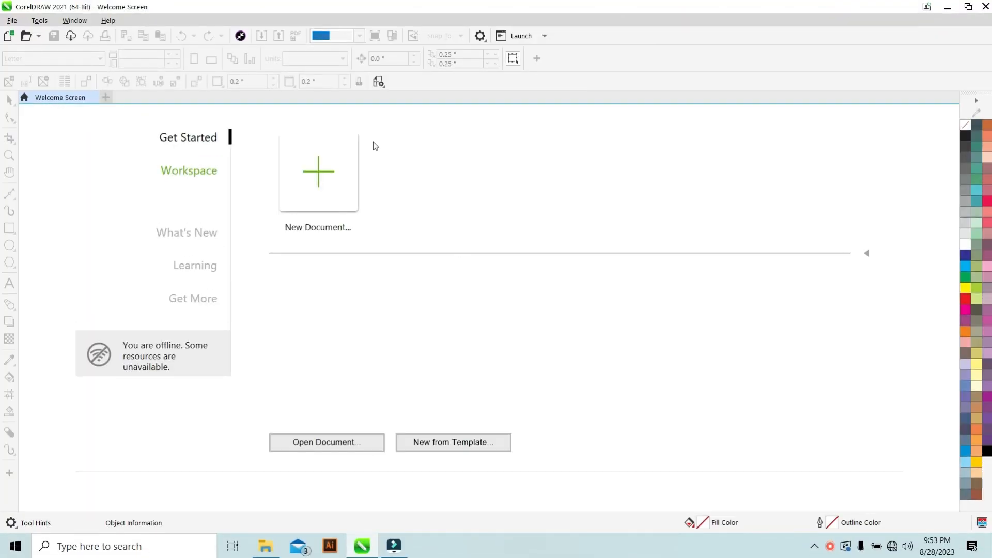
# Create a new document in landscape orientation, 297 by 210 mm.
pyautogui.click(11, 21)
pyautogui.click(23, 33)
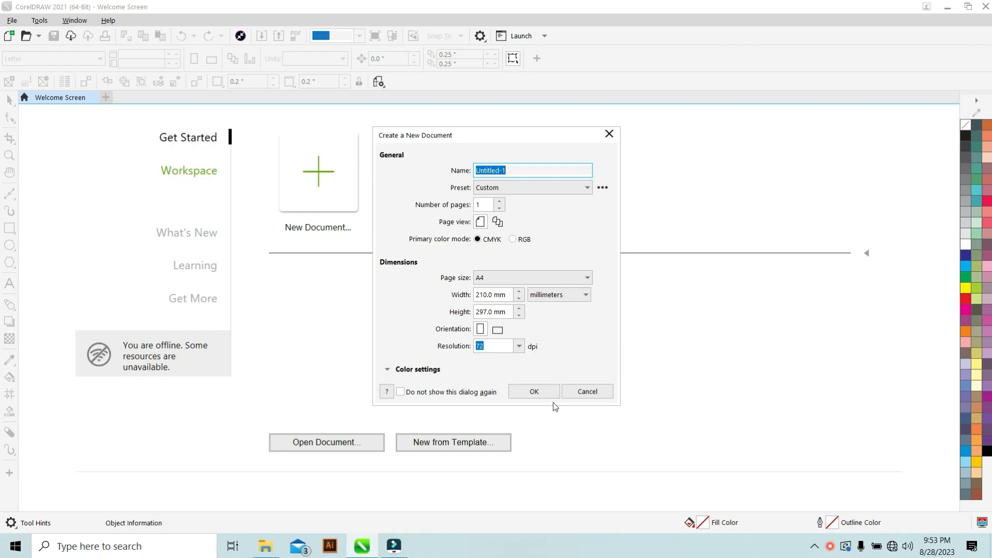
pyautogui.click(498, 330)
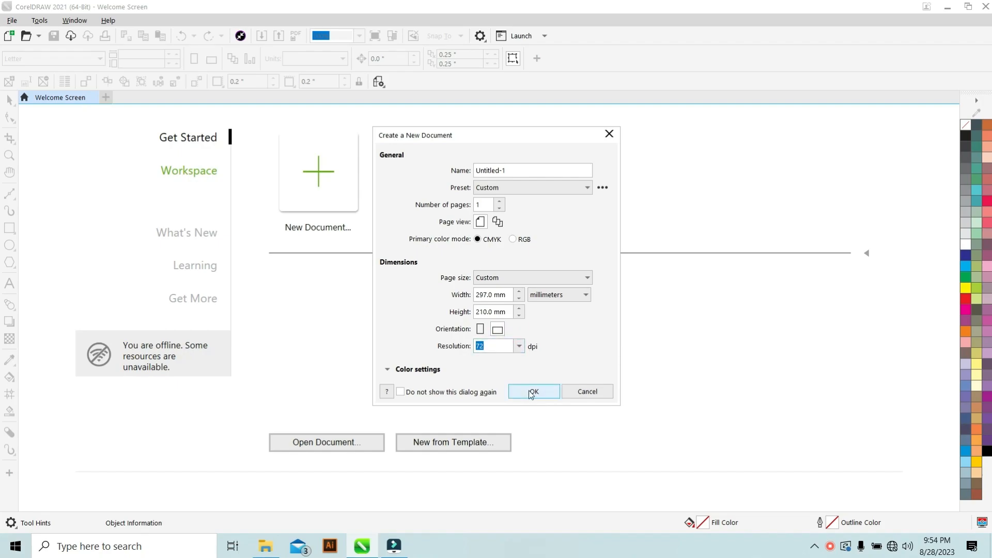
pyautogui.click(532, 391)
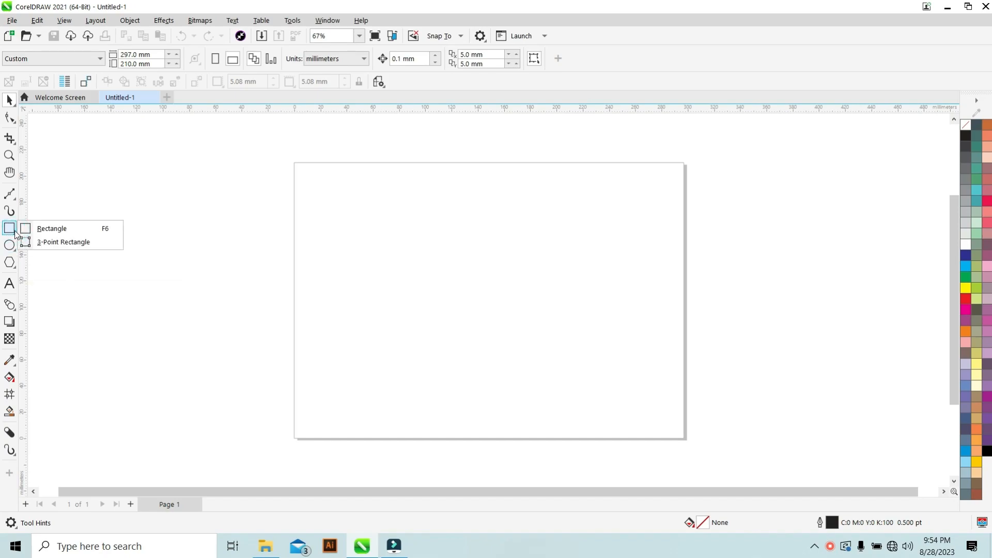
# Draw a slightly tilted rectangle about 107 by 80 mm with the 3-Point Rectangle tool.
pyautogui.click(61, 243)
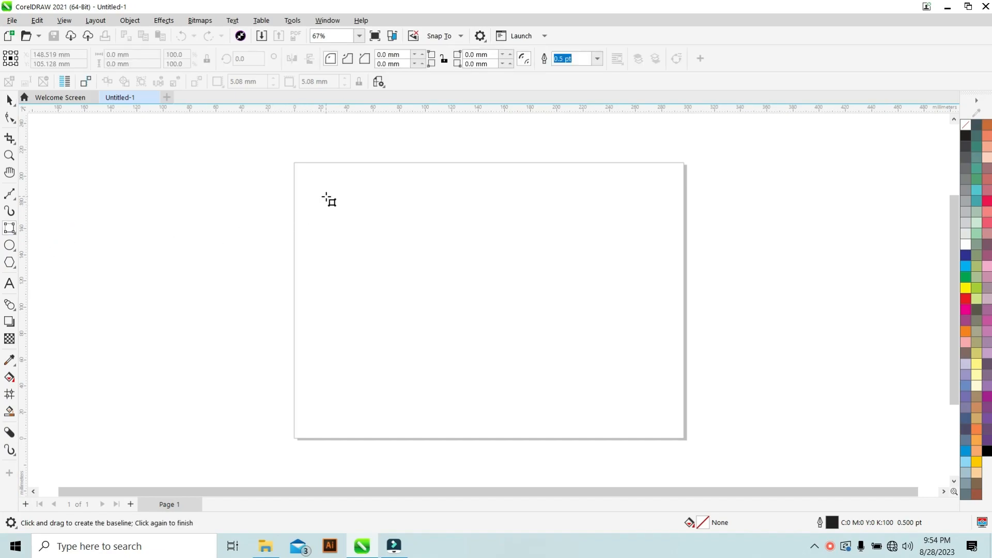
pyautogui.click(307, 177)
pyautogui.moveTo(341, 178); pyautogui.dragTo(441, 186)
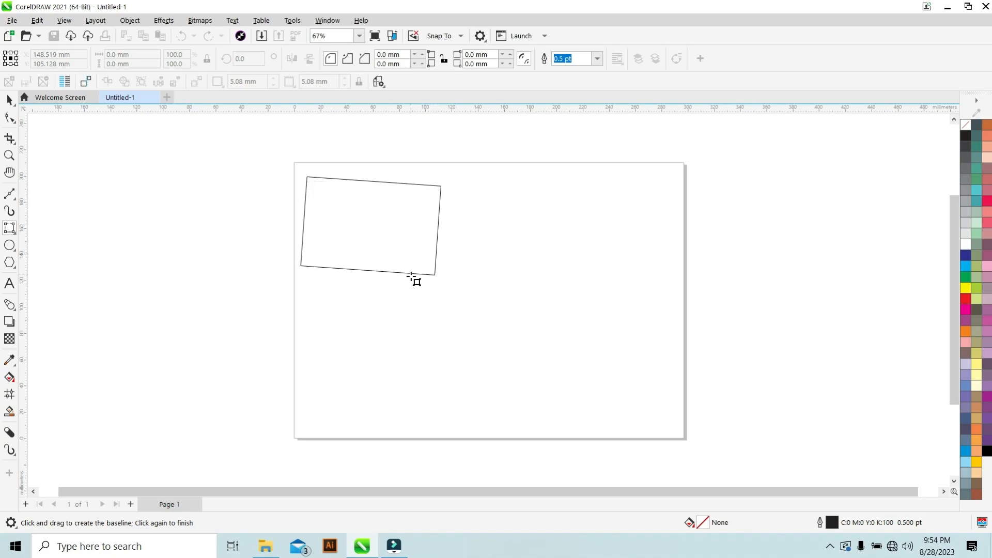
pyautogui.click(409, 280)
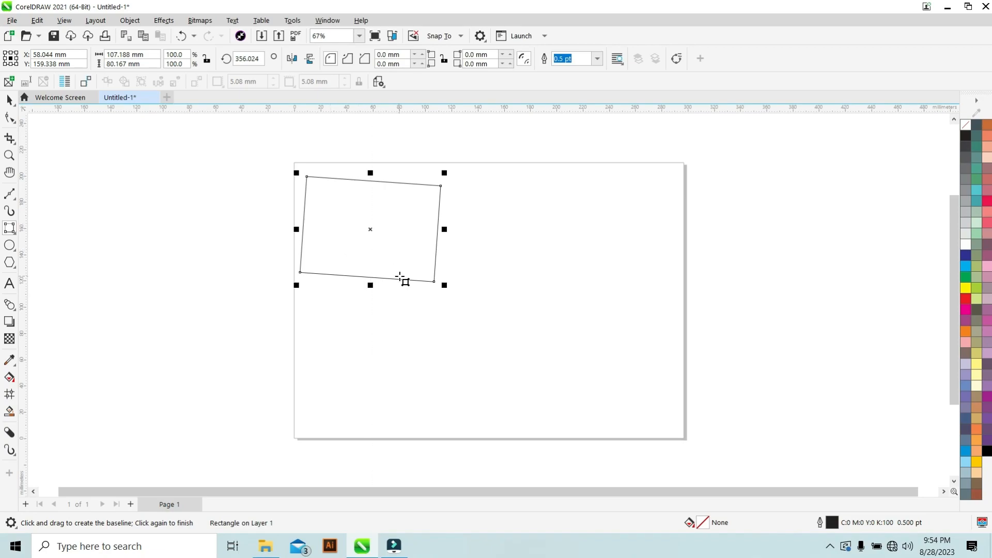
# Scale the rectangle down from its corner to about 72 by 54 mm.
pyautogui.click(9, 100)
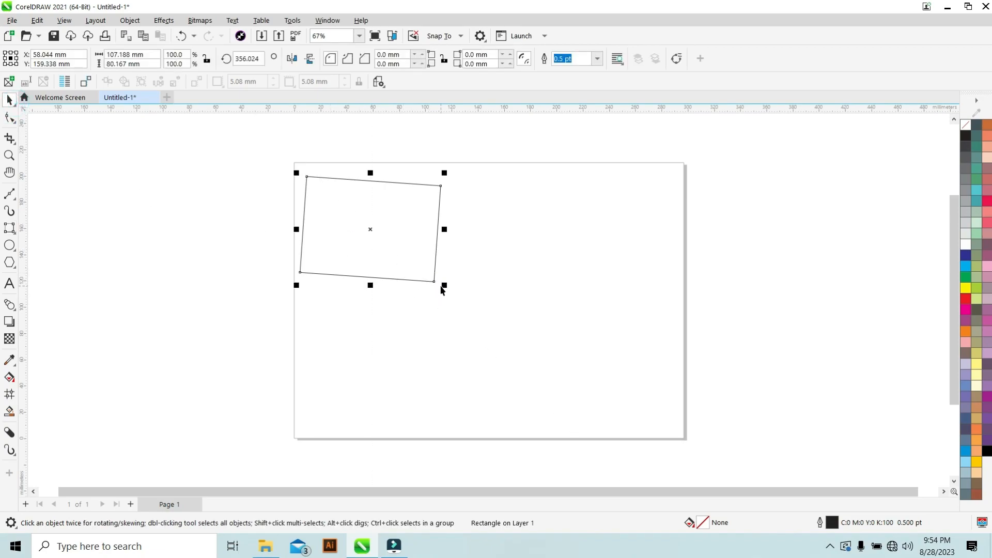
pyautogui.moveTo(445, 286); pyautogui.dragTo(393, 249)
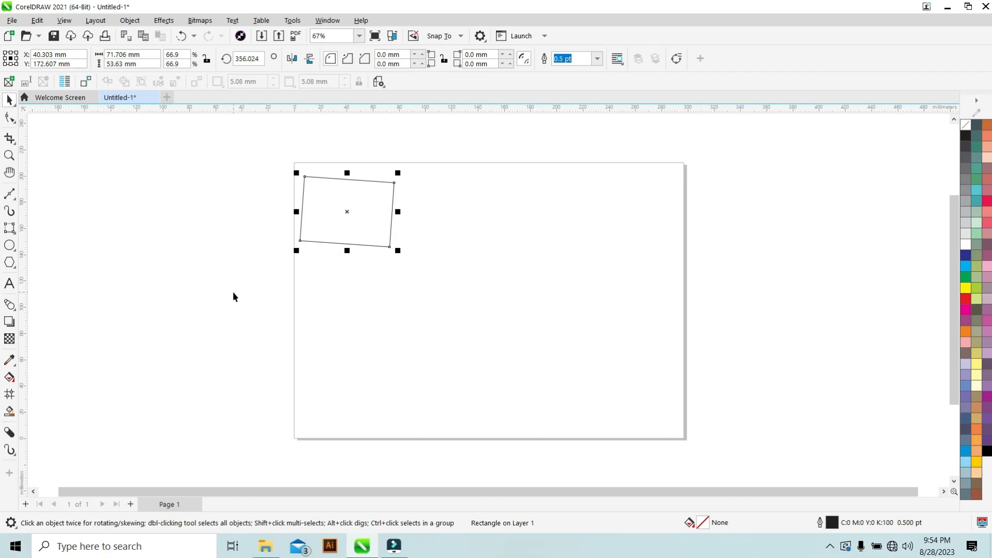
# Draw an ellipse about 50 by 48 mm and a circle about 62 mm wide with the Ellipse tool.
pyautogui.click(12, 250)
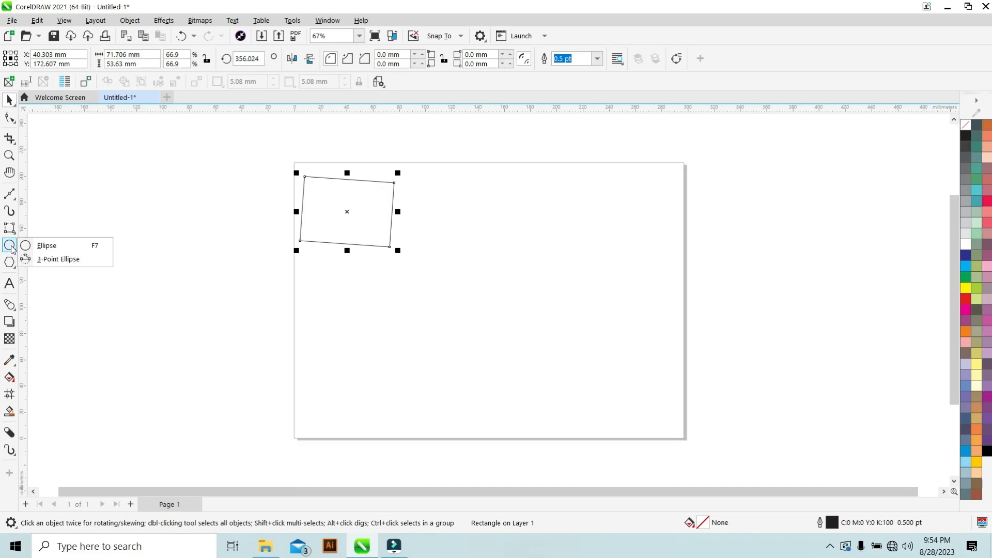
pyautogui.click(46, 246)
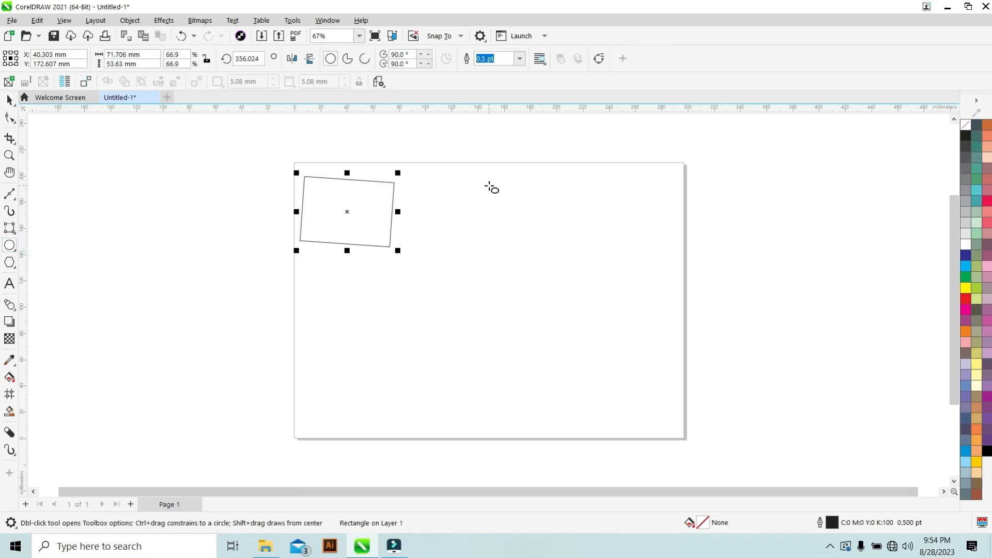
pyautogui.moveTo(434, 181); pyautogui.dragTo(502, 244)
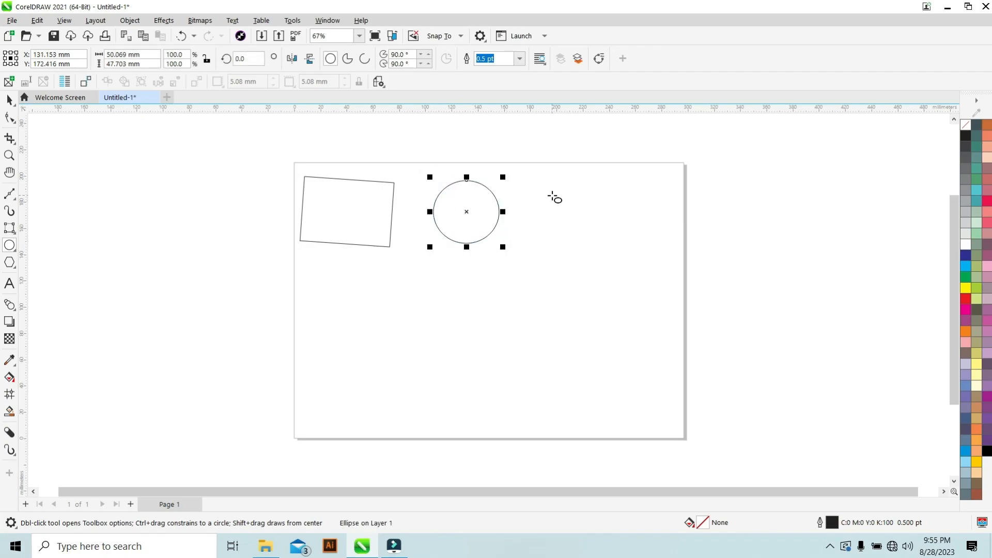
pyautogui.moveTo(556, 189); pyautogui.dragTo(637, 270)
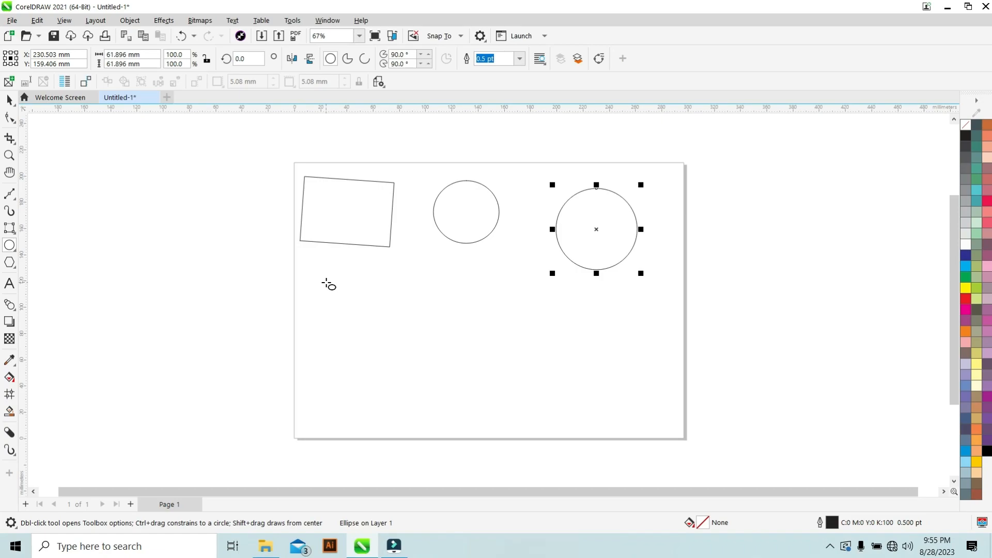
pyautogui.moveTo(326, 283); pyautogui.dragTo(369, 342)
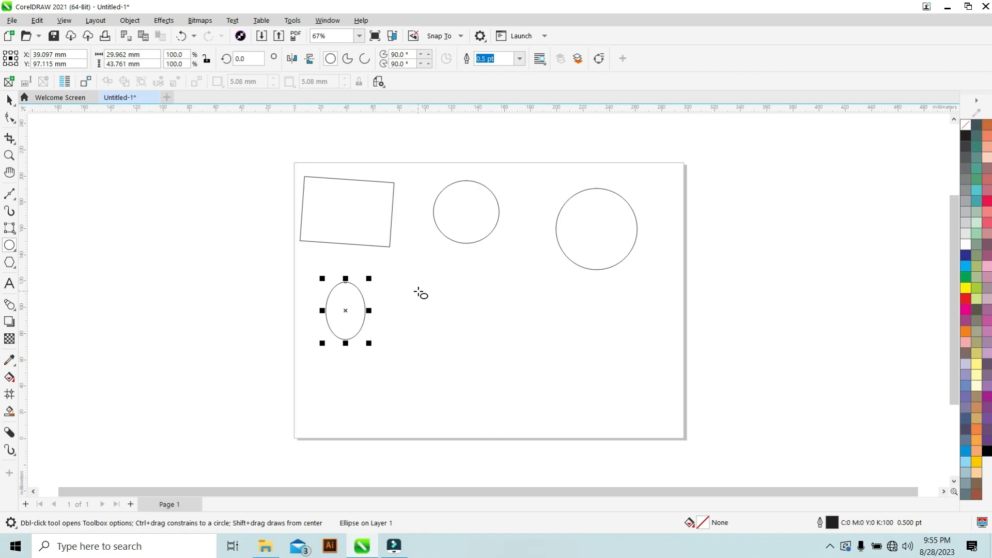
pyautogui.moveTo(420, 290); pyautogui.dragTo(451, 342)
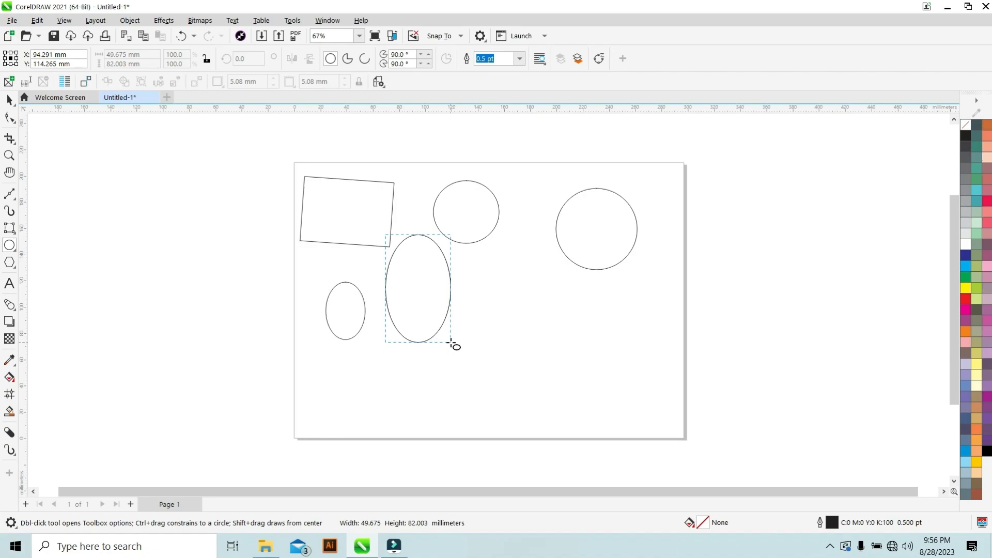
pyautogui.moveTo(451, 342); pyautogui.dragTo(451, 343)
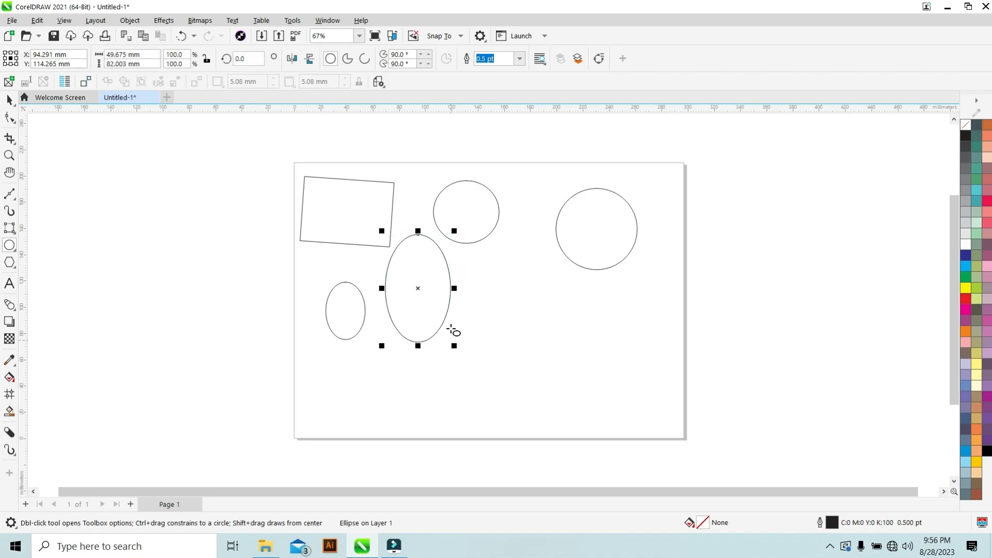
pyautogui.press('Delete')
pyautogui.click(348, 313)
pyautogui.press('Delete')
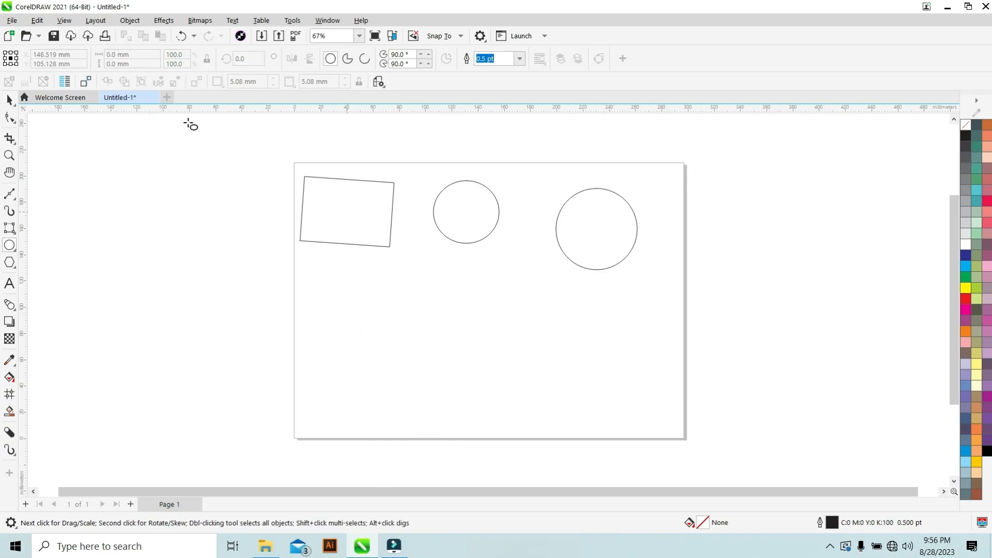
# Try stretching the right circle downward into an ellipse, then undo the stretch.
pyautogui.click(9, 100)
pyautogui.click(606, 215)
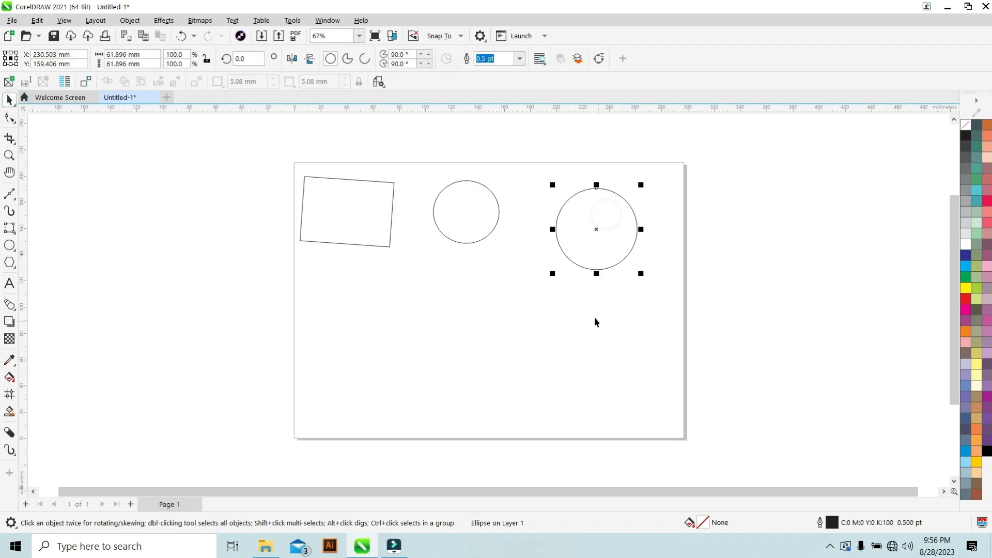
pyautogui.click(10, 247)
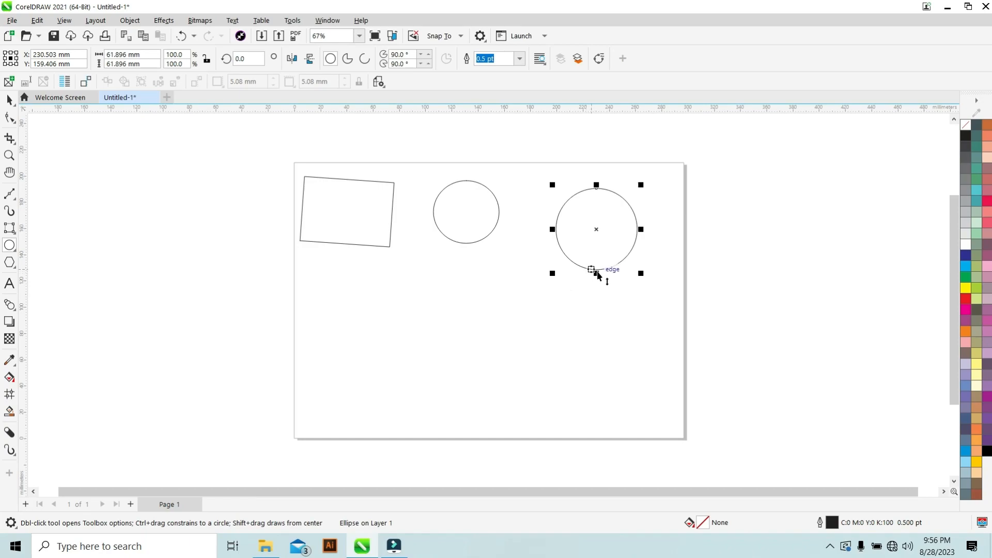
pyautogui.moveTo(597, 273); pyautogui.dragTo(603, 295)
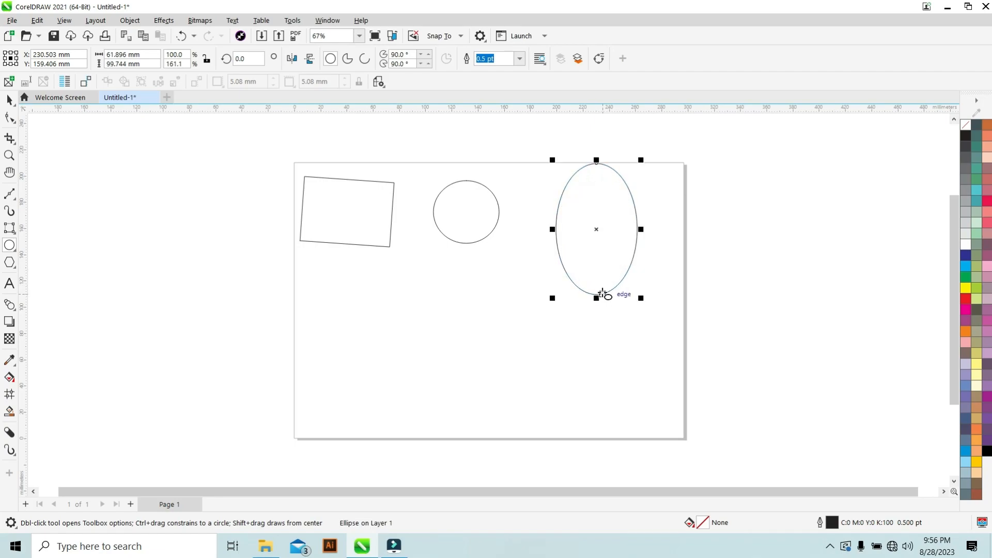
pyautogui.hotkey('ctrl', 'z')
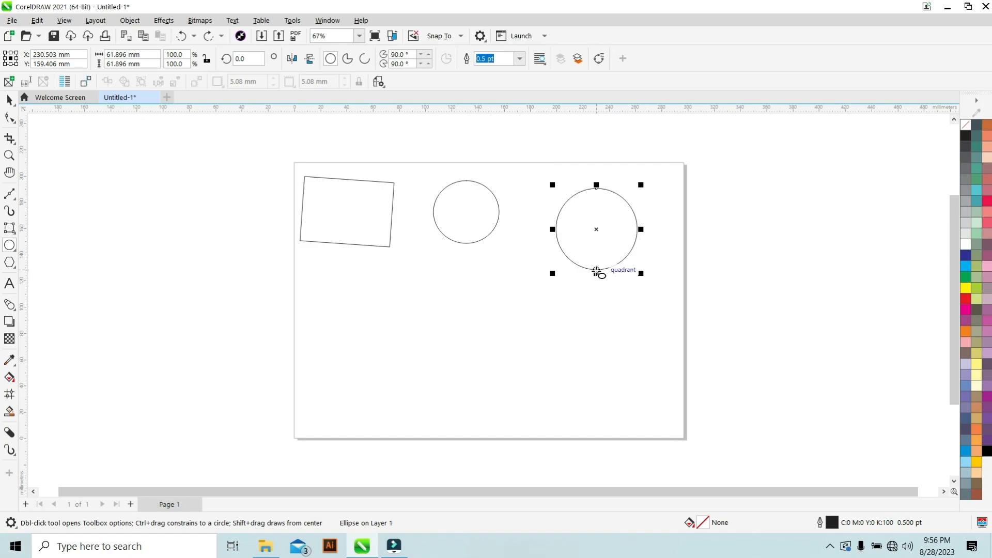
# Draw a circle about 54 mm wide from the right circle's bottom quadrant, and move the middle circle to the lower left.
pyautogui.moveTo(596, 272); pyautogui.dragTo(633, 306)
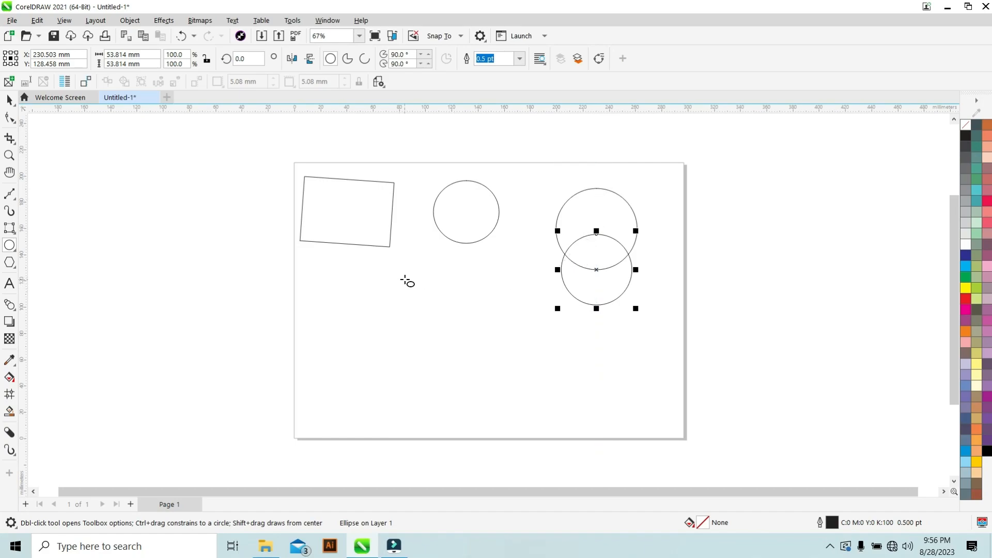
pyautogui.click(9, 100)
pyautogui.moveTo(453, 200); pyautogui.dragTo(396, 313)
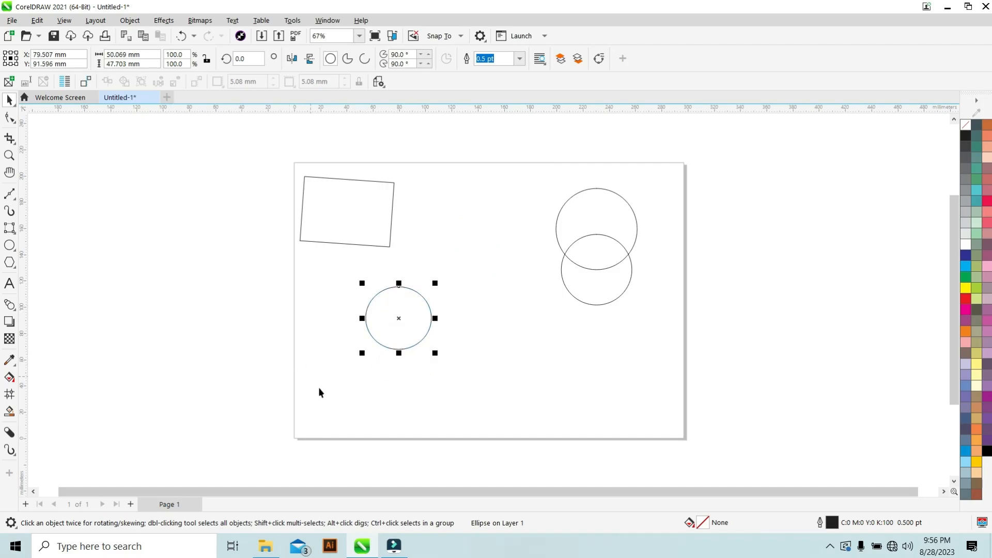
# Draw a circle about 65 mm wide starting from the moved circle's bottom quadrant.
pyautogui.click(399, 349)
pyautogui.press('F7')
pyautogui.moveTo(398, 349); pyautogui.dragTo(429, 394)
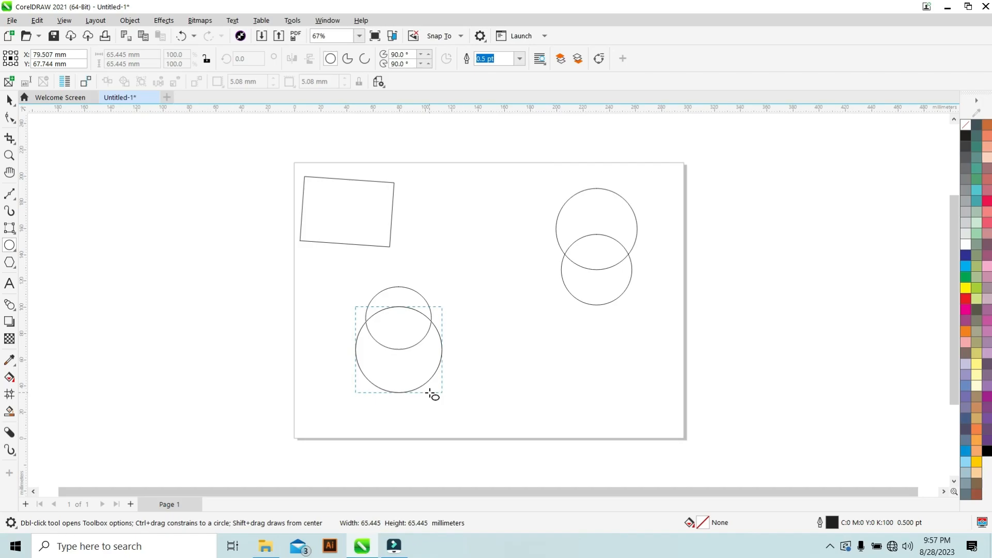
pyautogui.moveTo(432, 394); pyautogui.dragTo(432, 386)
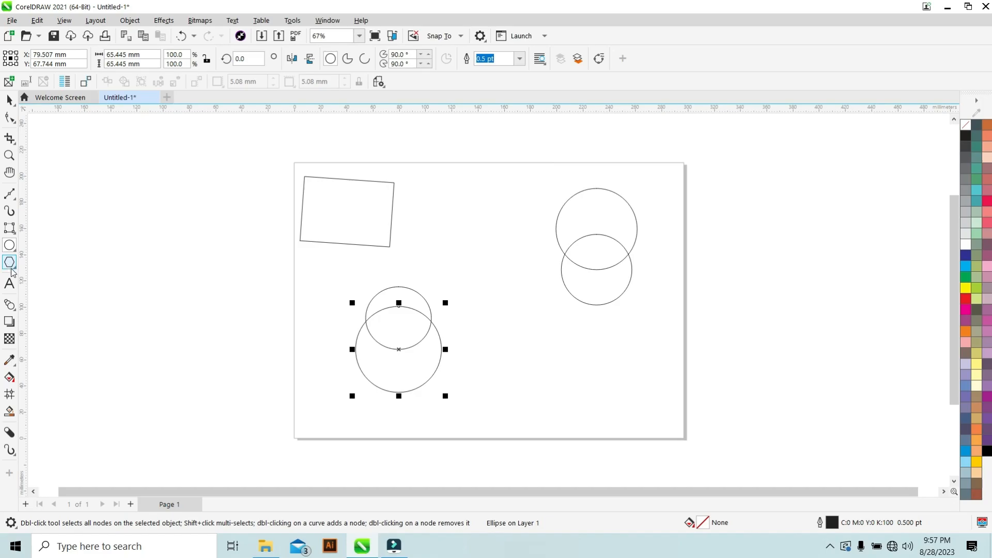
# Draw a tilted ellipse about 65 by 64 mm with the 3-Point Ellipse tool in the lower middle of the page.
pyautogui.click(14, 249)
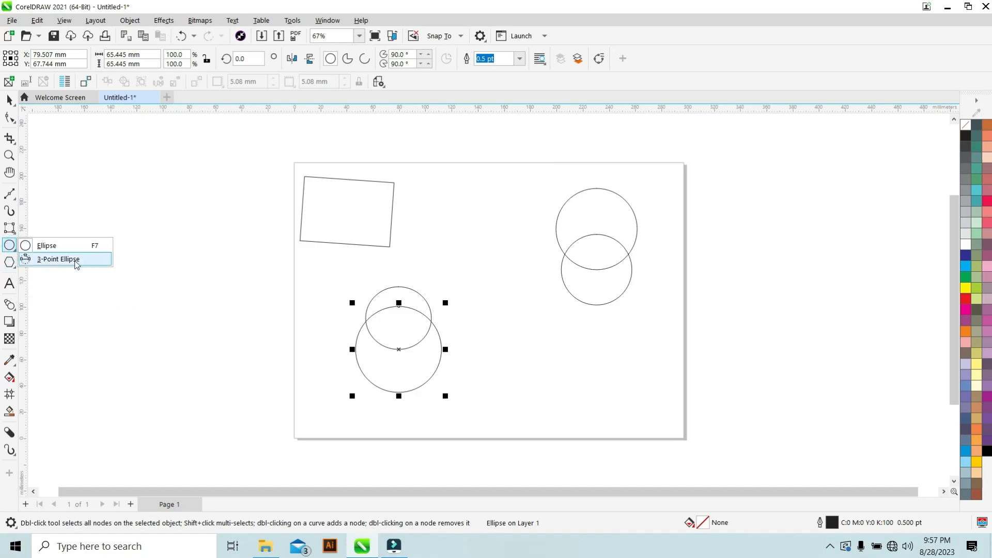
pyautogui.click(58, 259)
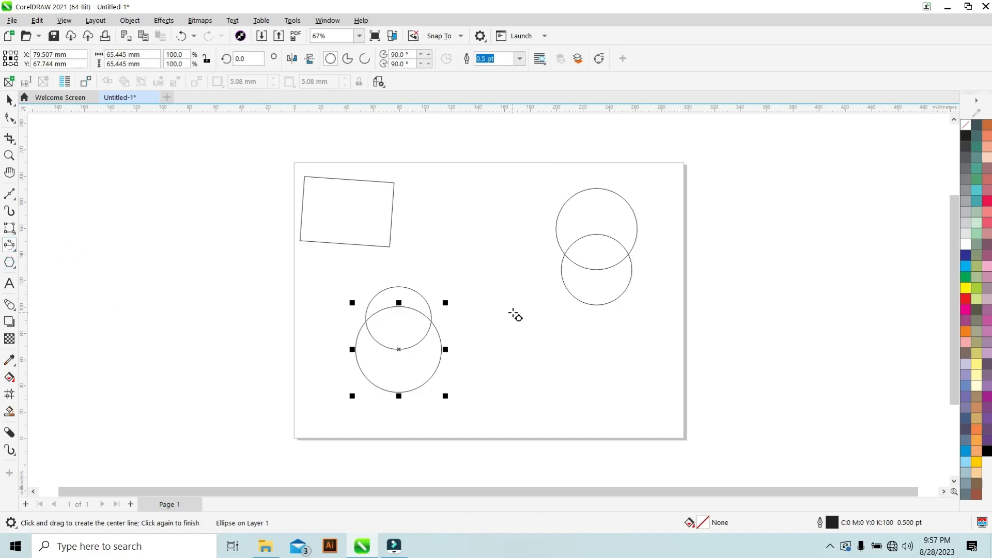
pyautogui.moveTo(515, 314); pyautogui.dragTo(556, 385)
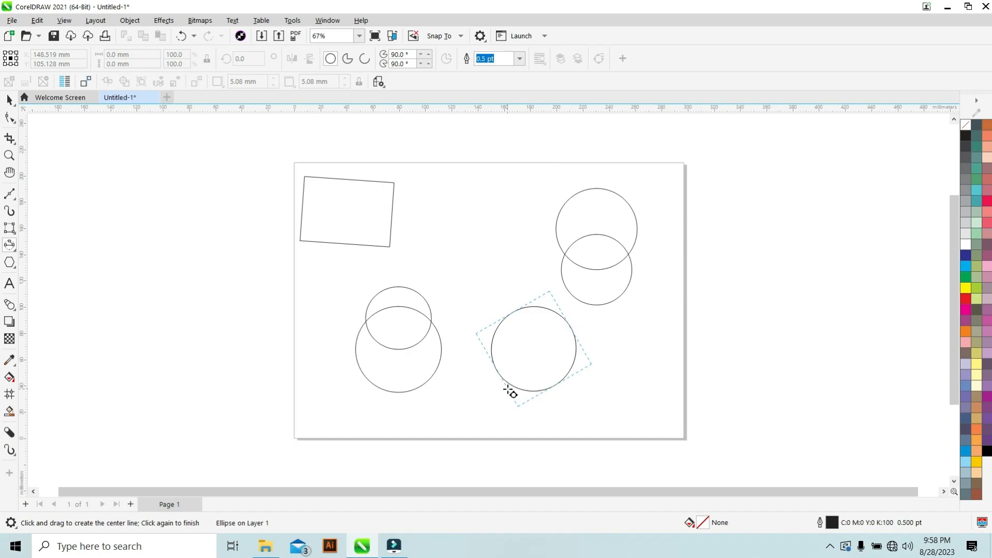
pyautogui.click(509, 390)
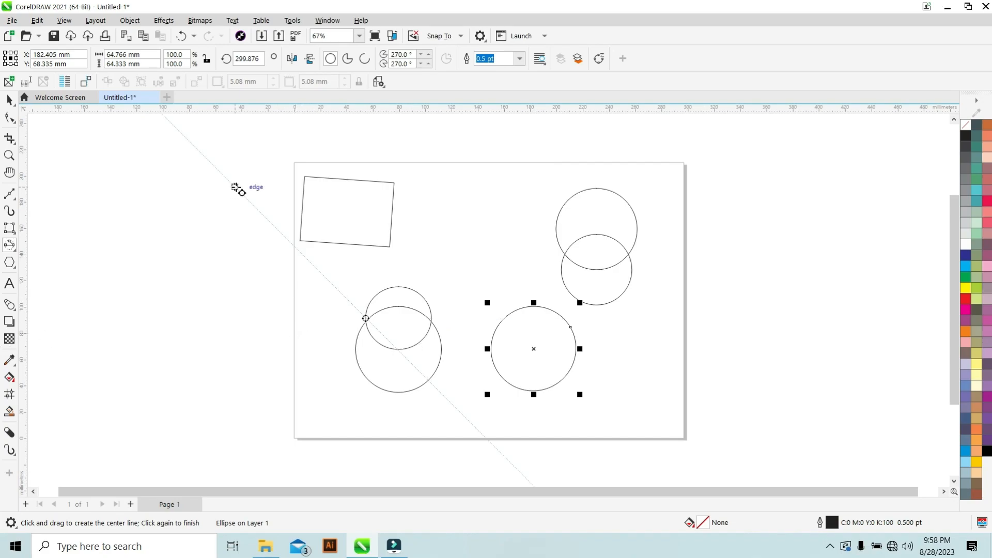
# Fill the tilted ellipse with red from the colour palette.
pyautogui.press('space')
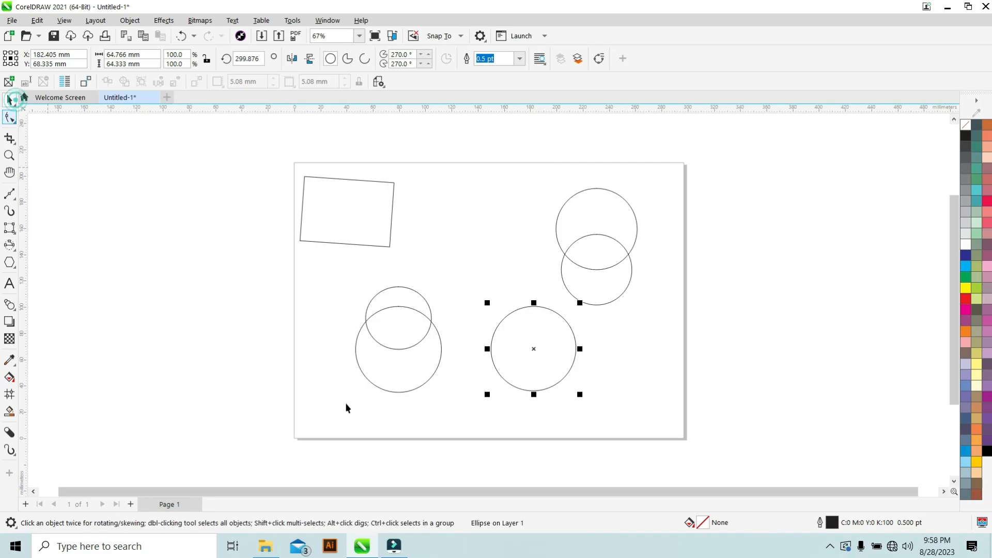
pyautogui.click(517, 336)
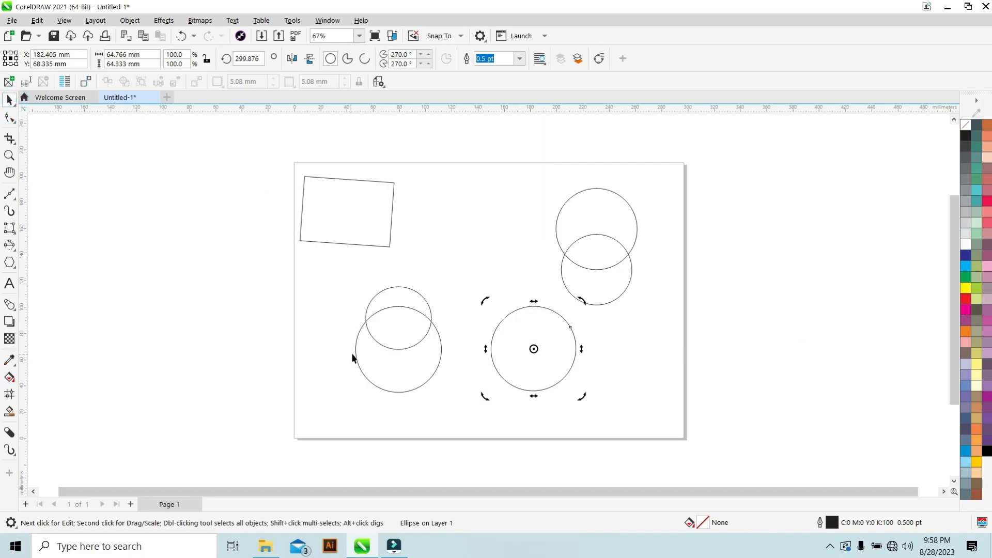
pyautogui.click(86, 325)
pyautogui.click(537, 335)
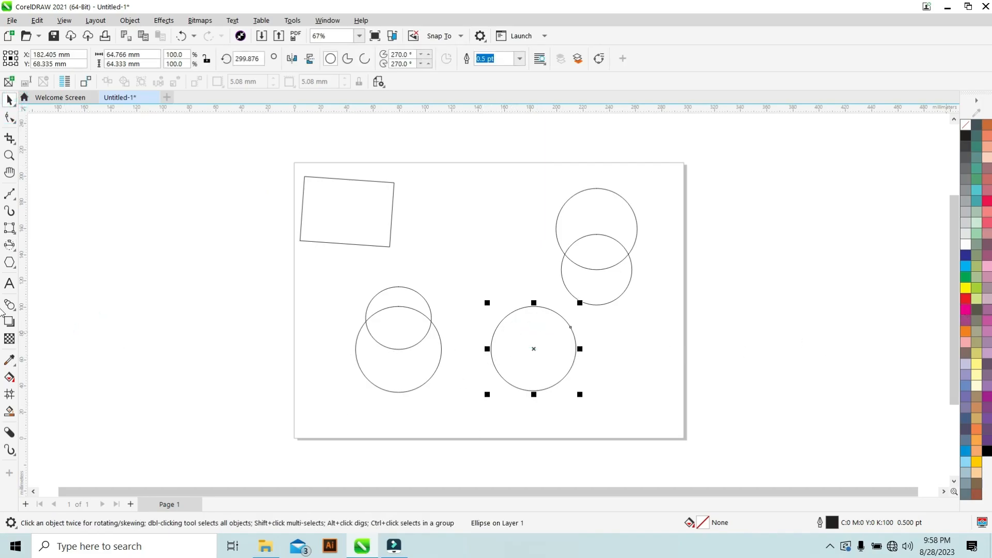
pyautogui.moveTo(966, 306); pyautogui.dragTo(513, 343)
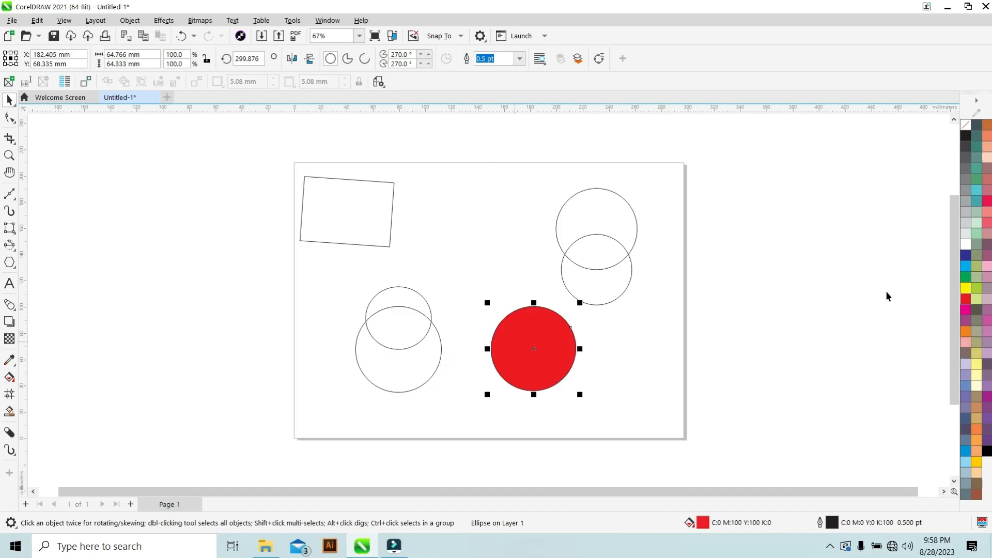
# Fill the lower right circle with blue and the large lower-left circle with grey.
pyautogui.moveTo(965, 269); pyautogui.dragTo(593, 275)
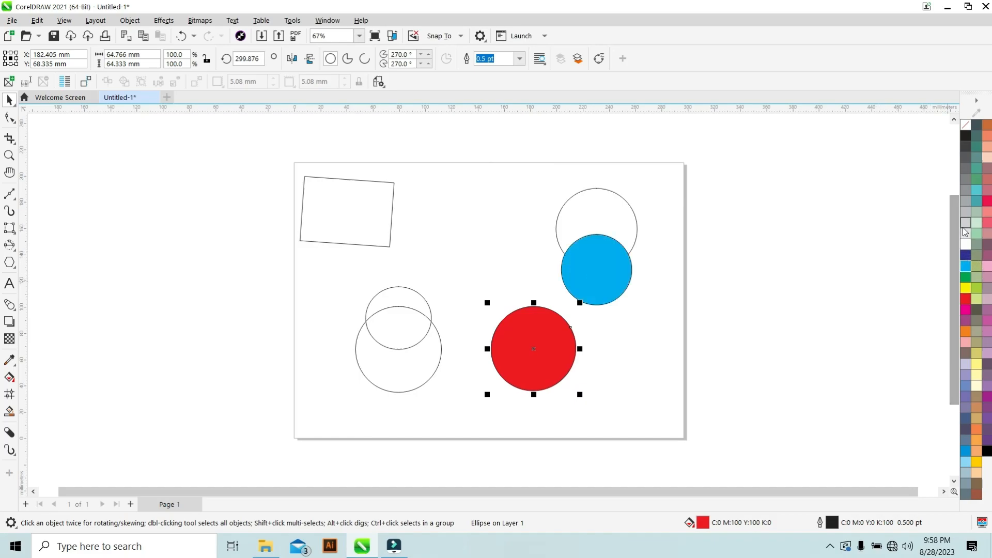
pyautogui.moveTo(965, 179); pyautogui.dragTo(388, 328)
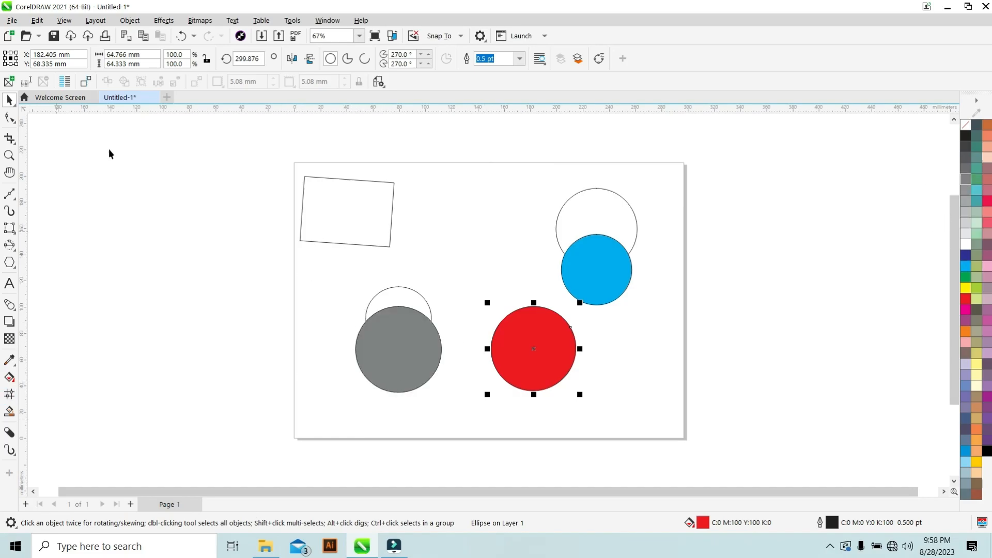
# Clear the page and draw a 10-sided polygon about 90 mm wide near the top left with the Polygon tool.
pyautogui.moveTo(233, 258); pyautogui.dragTo(668, 405)
pyautogui.click(9, 263)
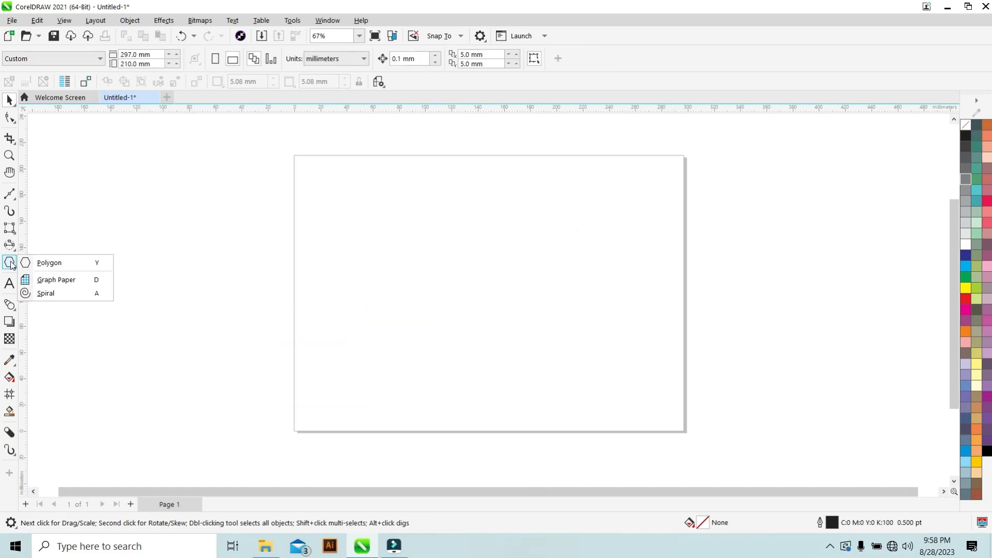
pyautogui.click(48, 264)
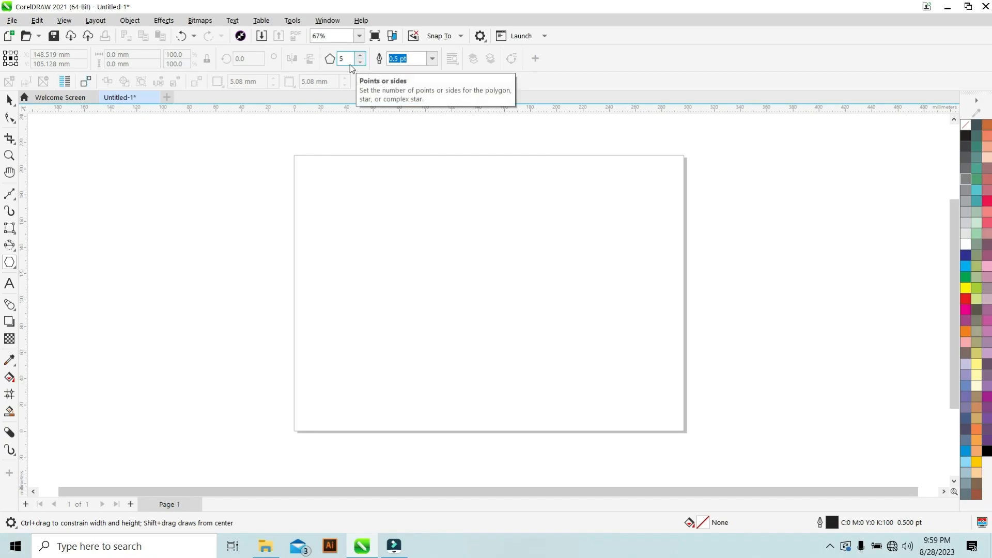
pyautogui.click(362, 56)
pyautogui.click(362, 56)
pyautogui.click(361, 56)
pyautogui.click(362, 56)
pyautogui.click(362, 56)
pyautogui.click(362, 56)
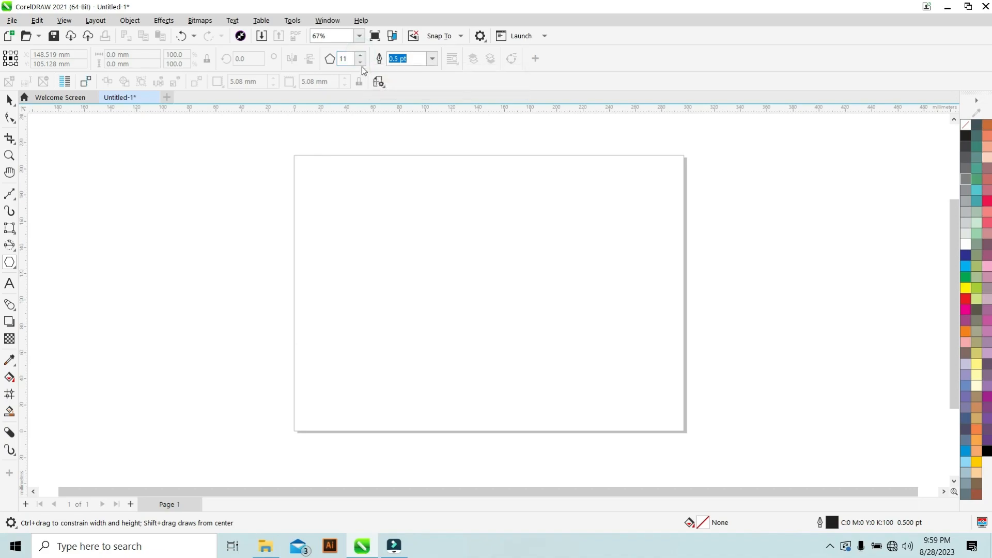
pyautogui.click(361, 65)
pyautogui.moveTo(339, 197); pyautogui.dragTo(379, 238)
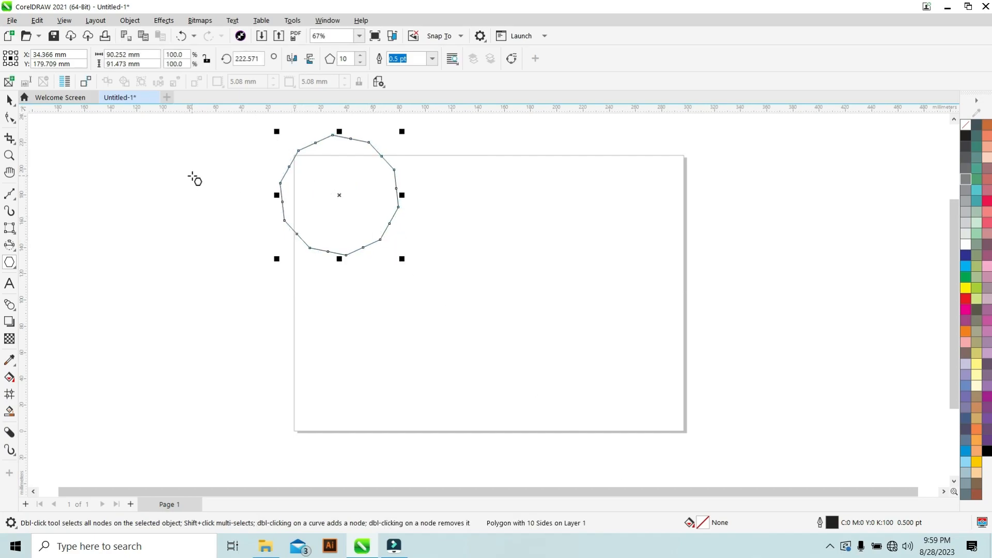
# Drag one of the polygon's nodes inward with the Shape tool to turn it into a star.
pyautogui.click(10, 119)
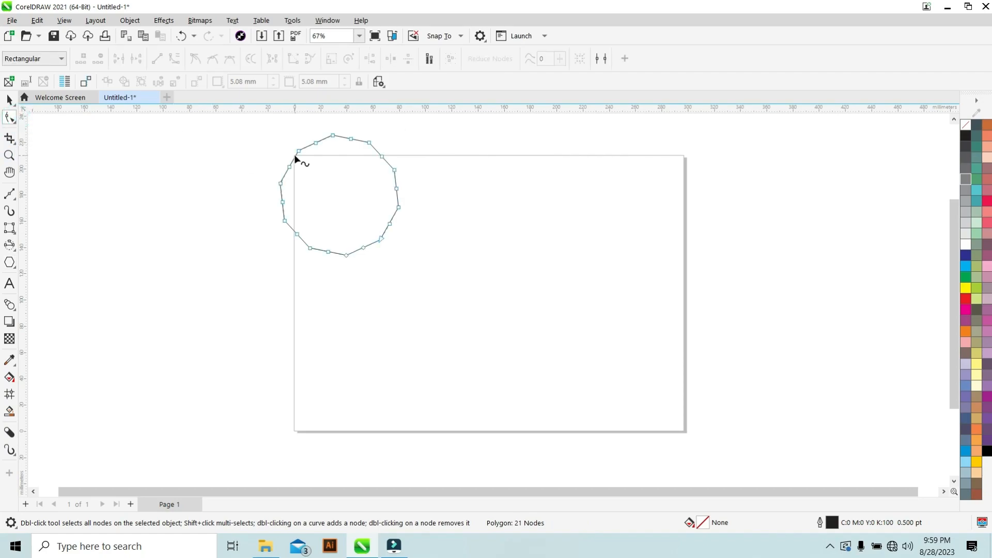
pyautogui.moveTo(299, 153); pyautogui.dragTo(322, 189)
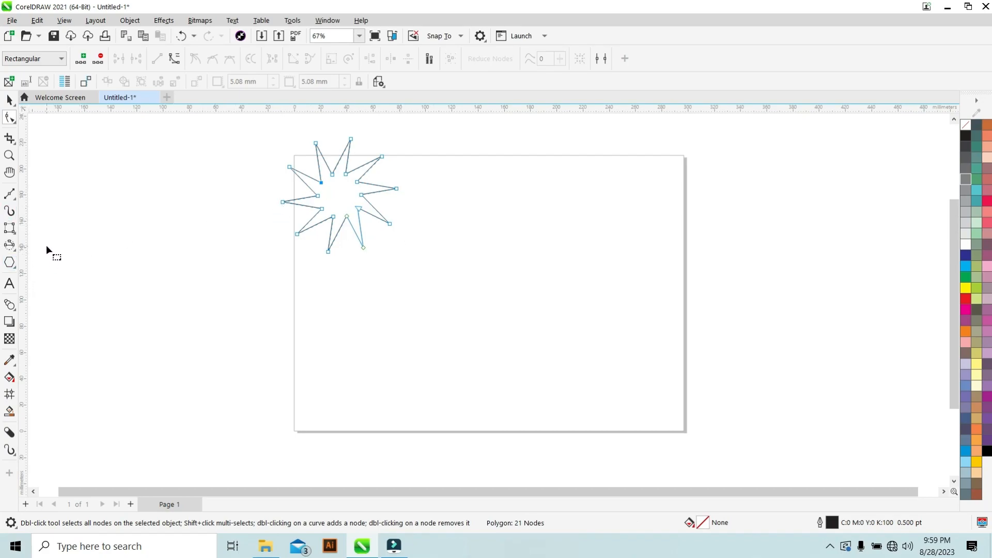
# Draw another 10-sided polygon to the right and drag one node across its centre to form a crossed star.
pyautogui.click(10, 263)
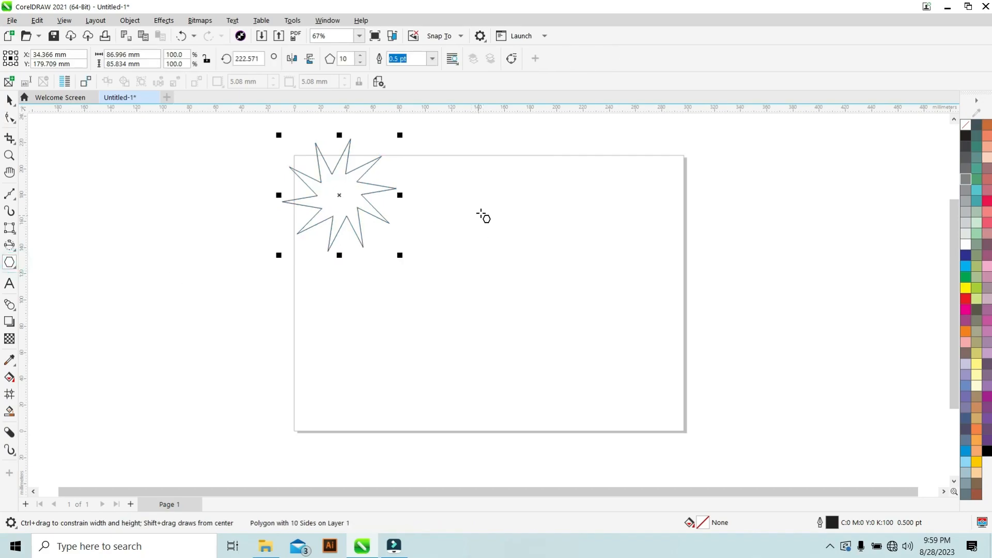
pyautogui.moveTo(504, 203); pyautogui.dragTo(533, 255)
pyautogui.click(9, 117)
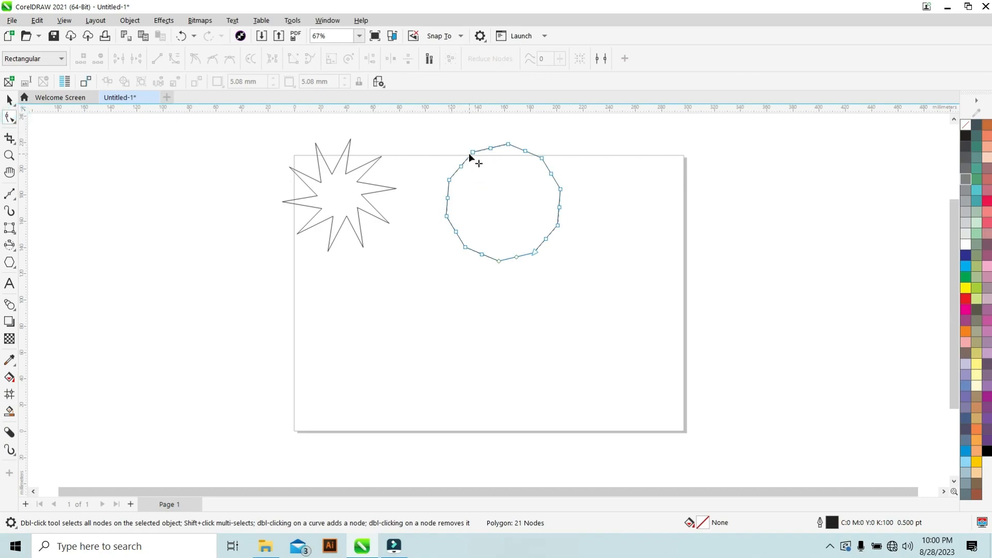
pyautogui.moveTo(473, 153); pyautogui.dragTo(539, 262)
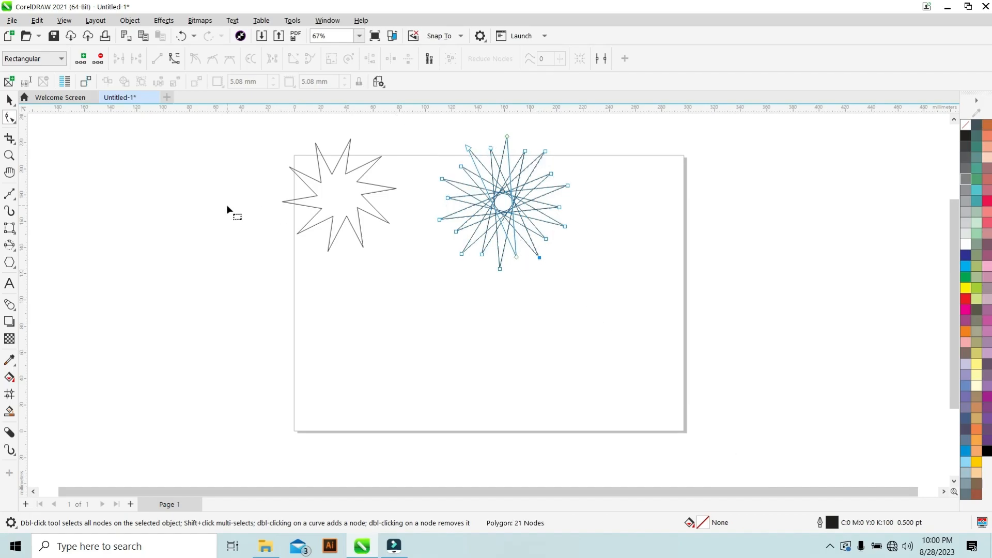
# Draw an 8 by 8 graph paper grid about 64 by 60 mm with the Graph Paper tool.
pyautogui.click(11, 264)
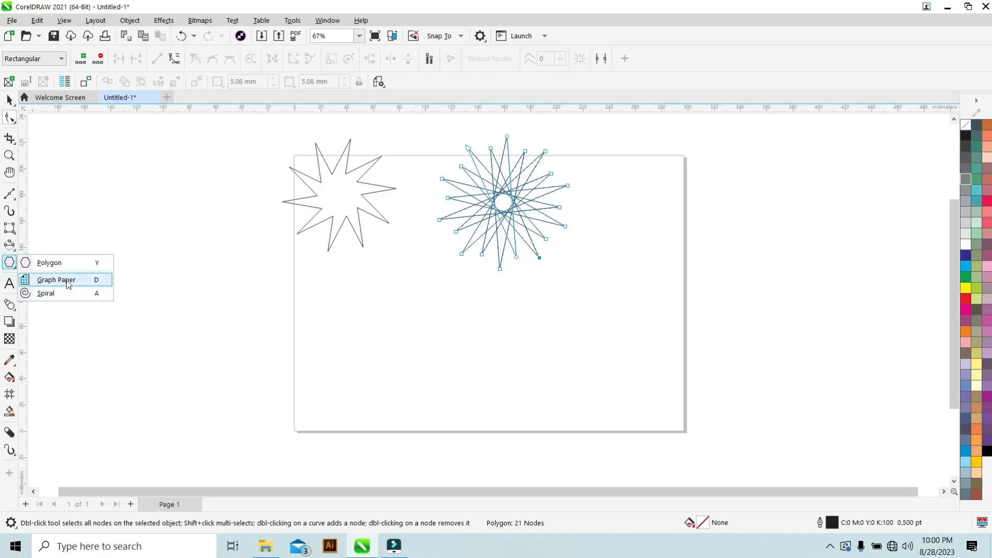
pyautogui.click(67, 279)
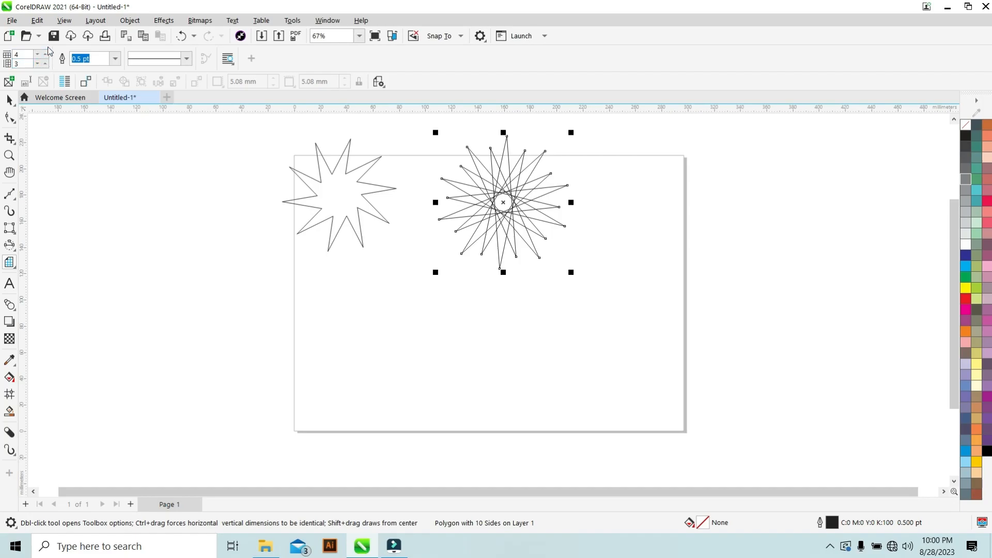
pyautogui.click(46, 56)
pyautogui.click(46, 56)
pyautogui.click(45, 54)
pyautogui.click(45, 54)
pyautogui.click(47, 64)
pyautogui.click(47, 65)
pyautogui.click(46, 64)
pyautogui.click(46, 64)
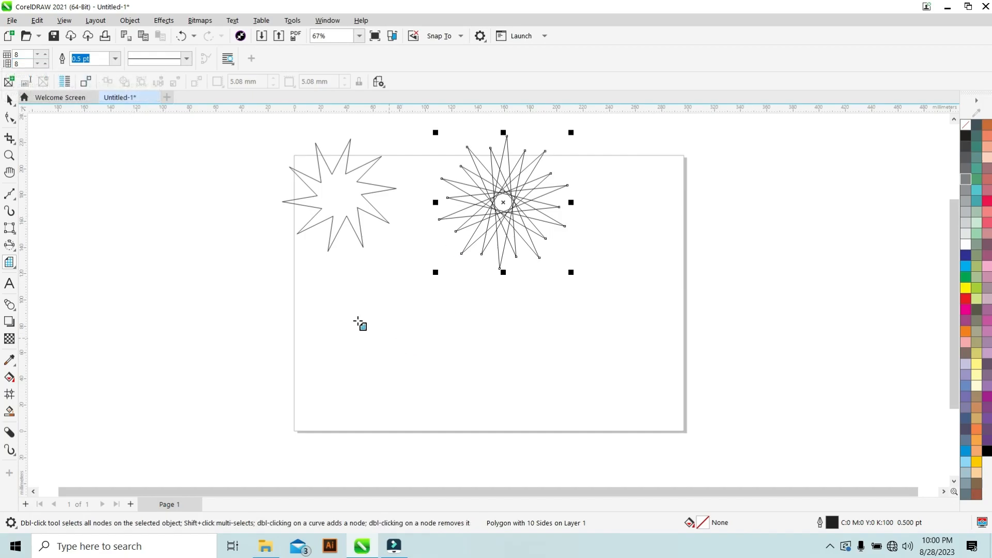
pyautogui.moveTo(336, 297); pyautogui.dragTo(419, 376)
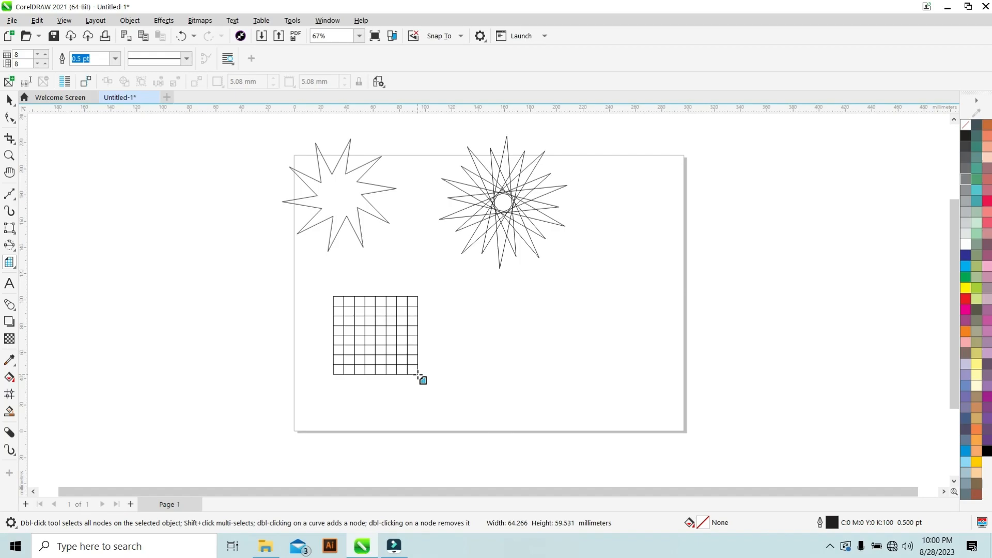
# Scale the graph paper grid down to about 52 by 52 mm.
pyautogui.press('shift')
pyautogui.moveTo(419, 375); pyautogui.dragTo(403, 355)
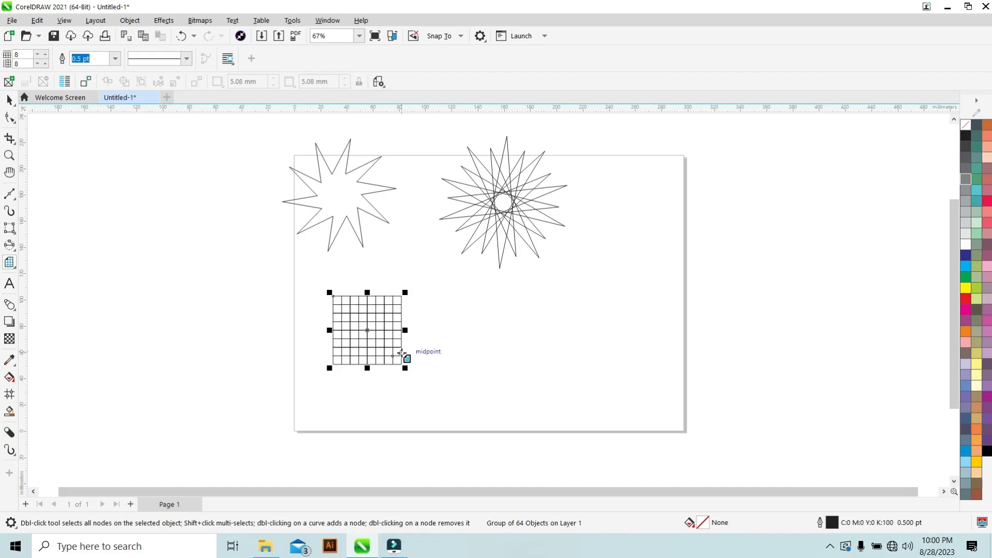
pyautogui.click(250, 273)
# Fill the grid cell in the fourth row, fifth column with red by dropping the palette colour on it.
pyautogui.scroll(2, 365, 323)
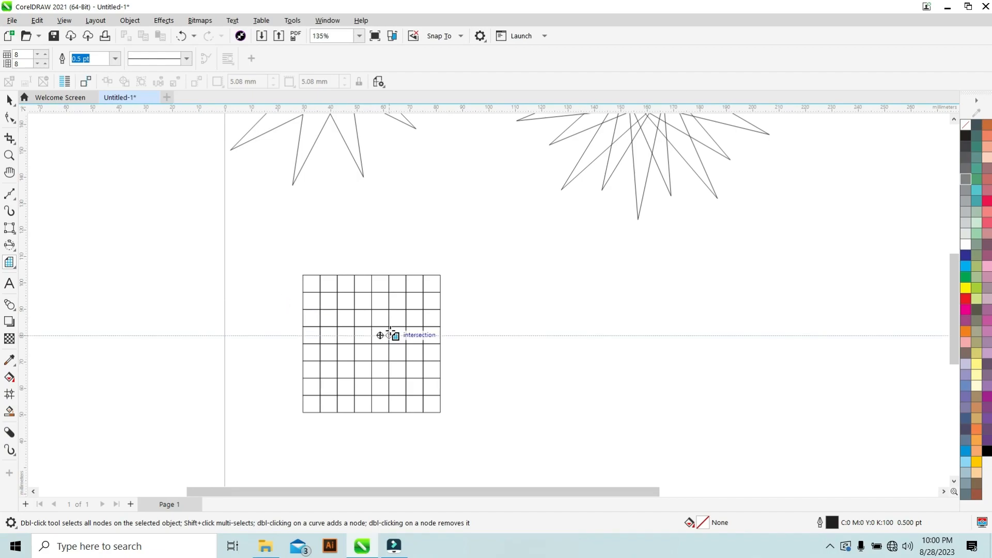
pyautogui.click(9, 100)
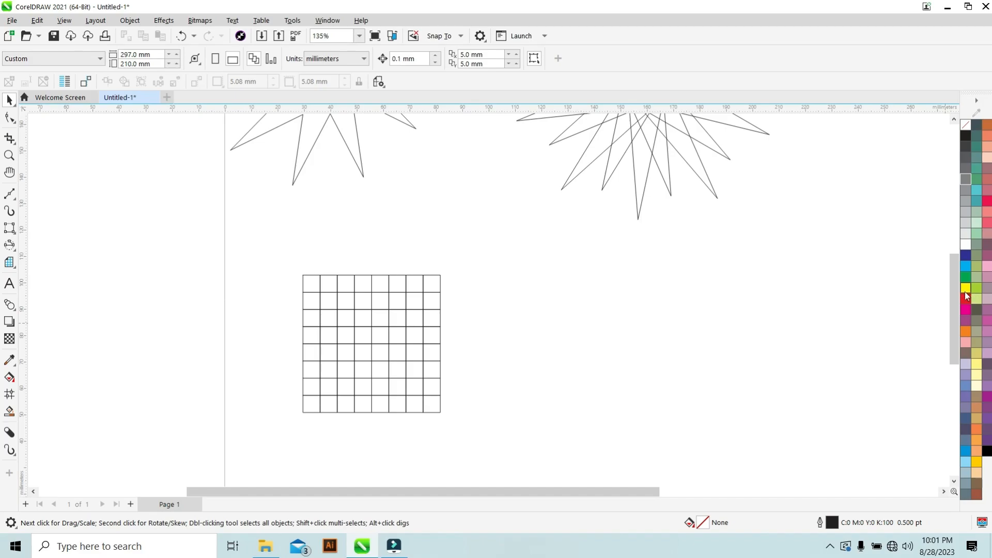
pyautogui.moveTo(967, 300); pyautogui.dragTo(378, 337)
pyautogui.moveTo(967, 266); pyautogui.dragTo(312, 282)
pyautogui.scroll(8, 304, 282)
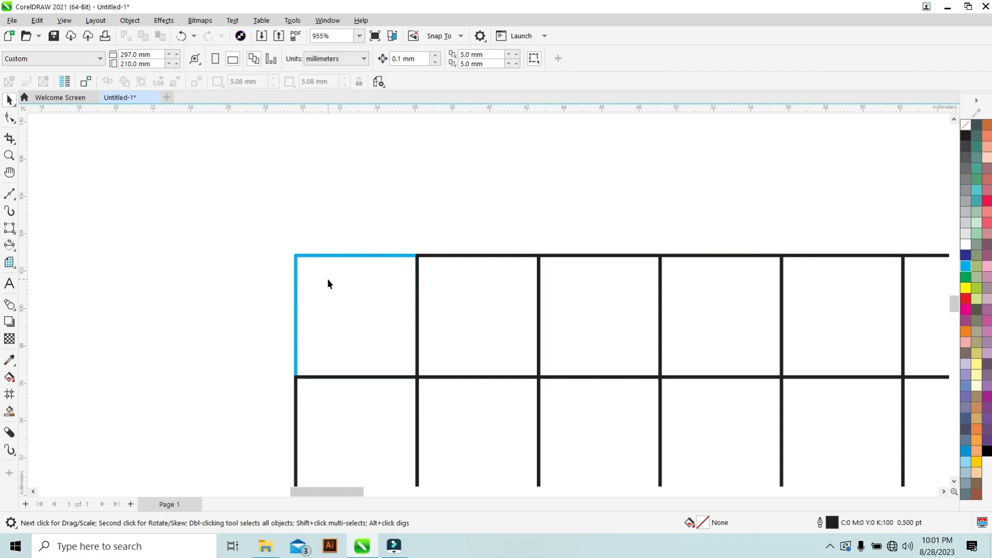
pyautogui.hotkey('ctrl', 'z')
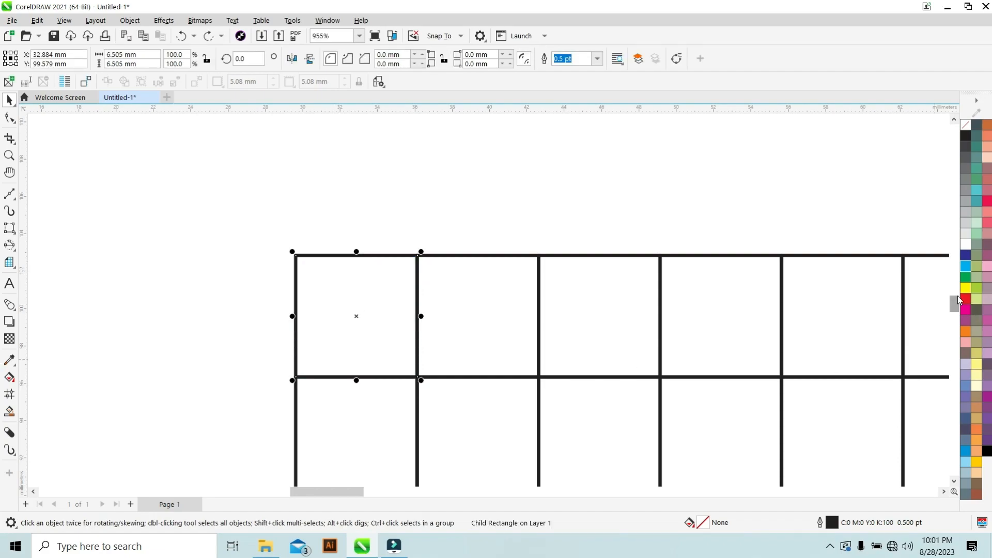
# Fill the top-left grid cell cyan and a cell in the top row green.
pyautogui.moveTo(968, 273); pyautogui.dragTo(338, 297)
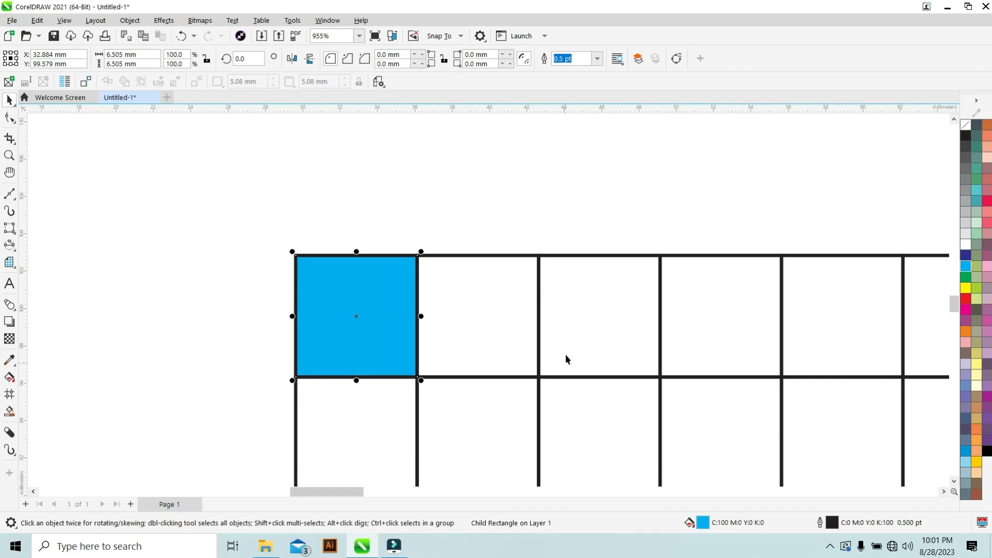
pyautogui.moveTo(962, 279); pyautogui.dragTo(804, 317)
pyautogui.scroll(-3, 813, 267)
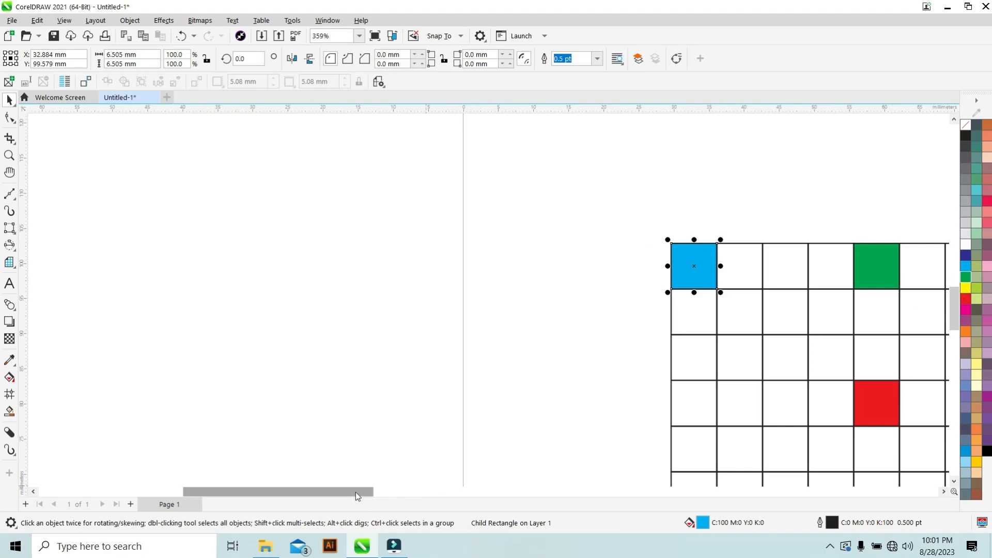
pyautogui.scroll(-4, 68, 181)
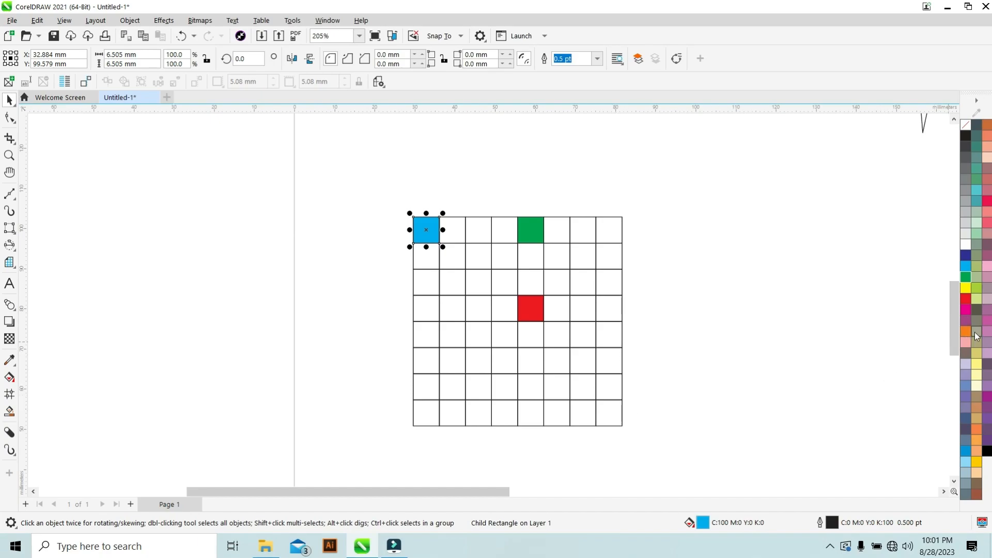
# Fill more scattered grid cells with orange, pink, gray and purple palette colours.
pyautogui.moveTo(969, 330); pyautogui.dragTo(615, 415)
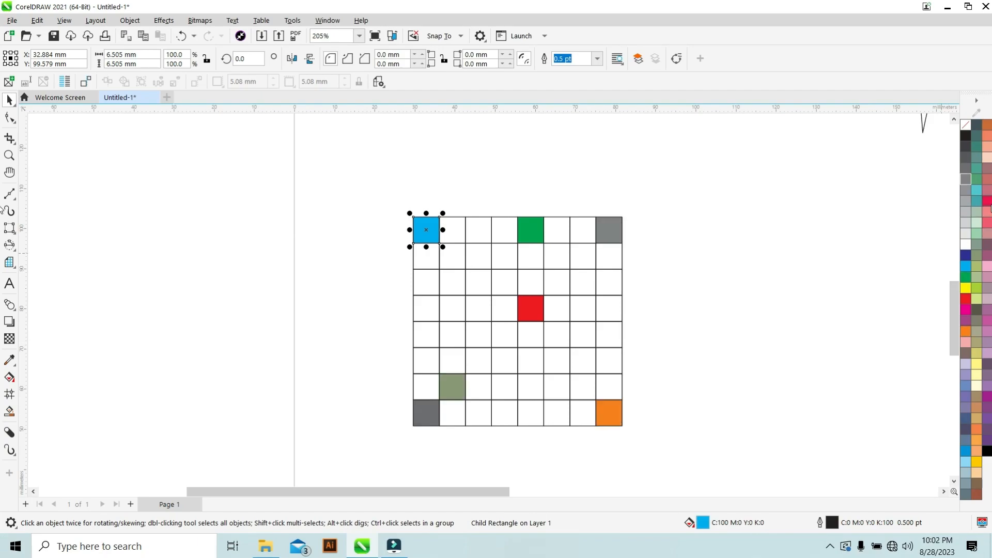
pyautogui.moveTo(989, 207); pyautogui.dragTo(426, 309)
pyautogui.moveTo(986, 279); pyautogui.dragTo(604, 310)
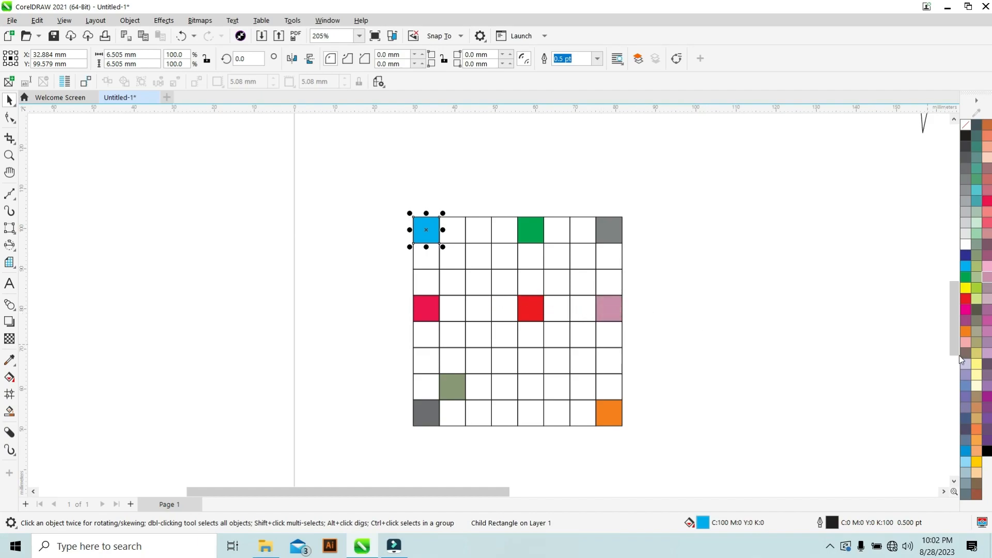
pyautogui.moveTo(988, 345); pyautogui.dragTo(504, 417)
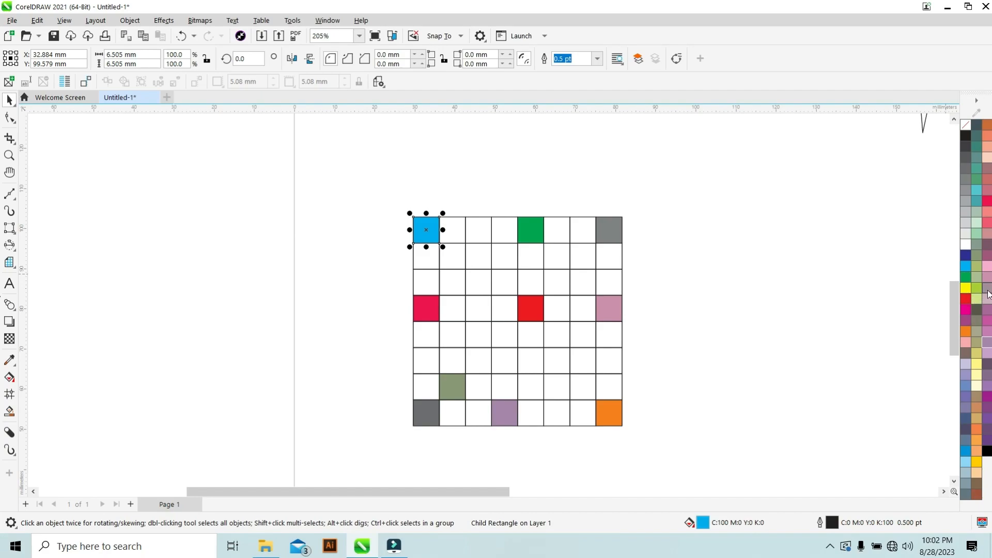
pyautogui.moveTo(989, 317); pyautogui.dragTo(472, 233)
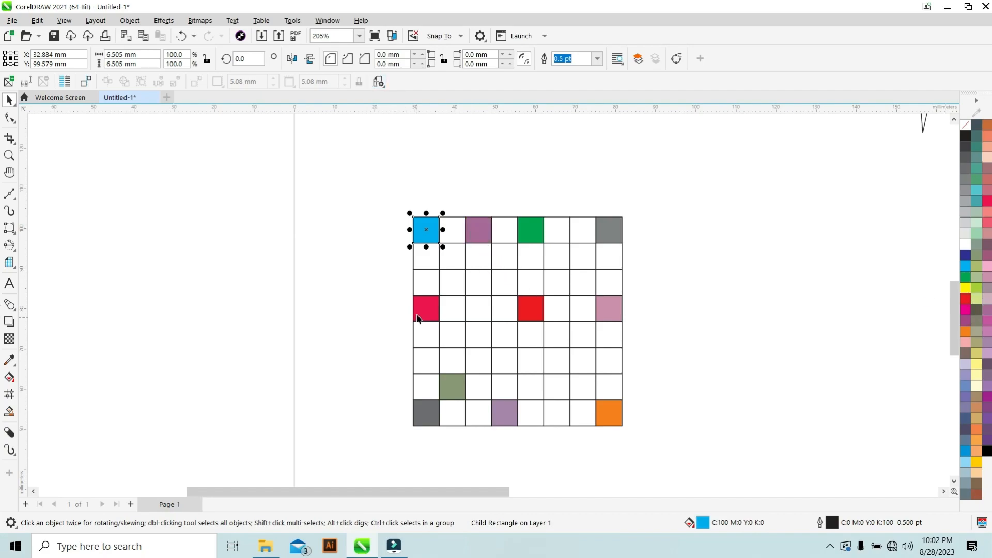
# Select the whole coloured grid and move it slightly left and down.
pyautogui.click(238, 212)
pyautogui.scroll(-3, 687, 196)
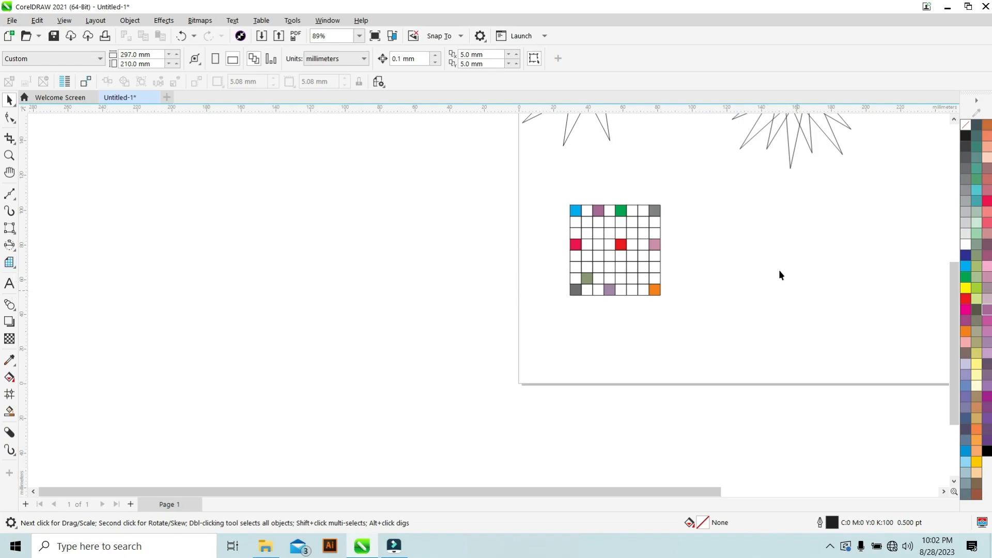
pyautogui.click(606, 250)
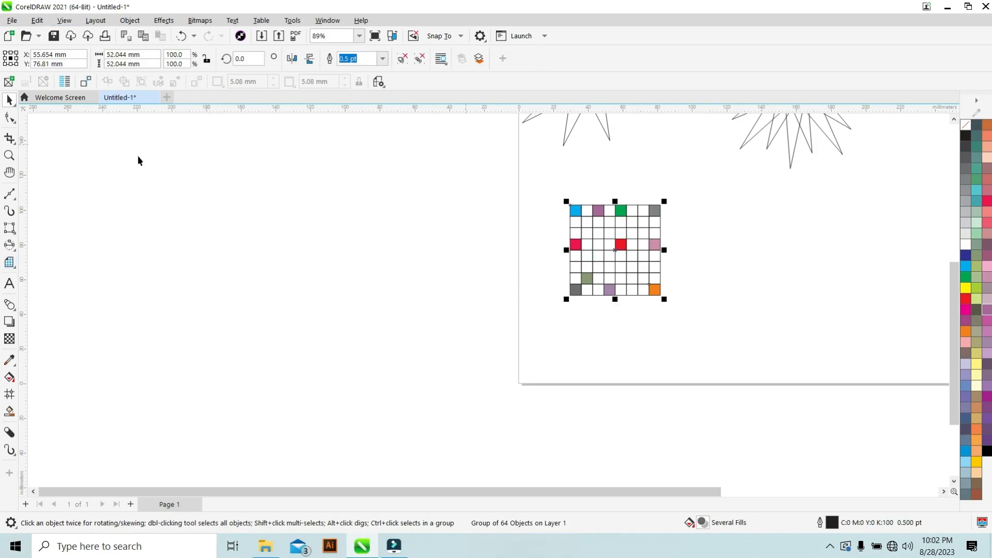
pyautogui.moveTo(591, 235); pyautogui.dragTo(593, 255)
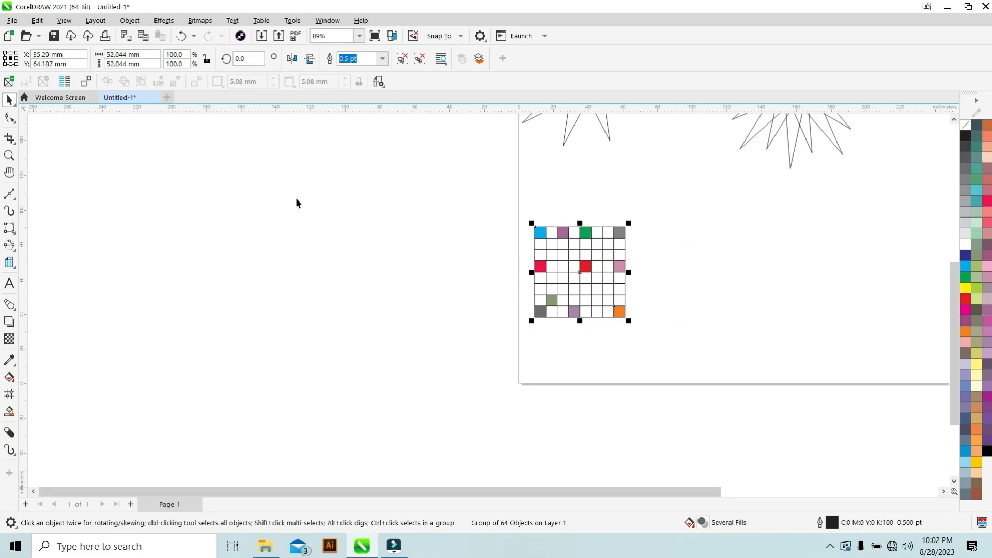
# Ungroup all the cells of the graph paper grid.
pyautogui.click(130, 23)
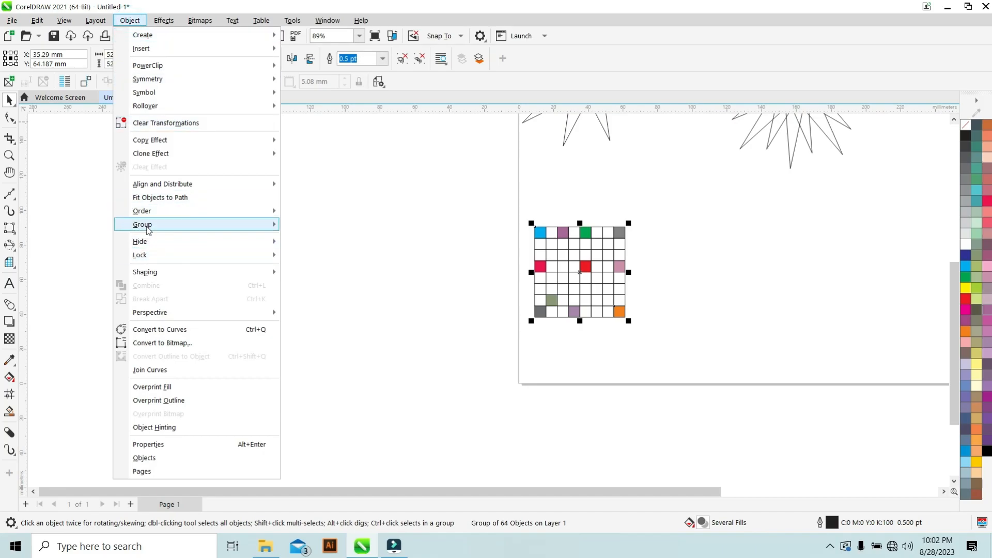
pyautogui.click(145, 225)
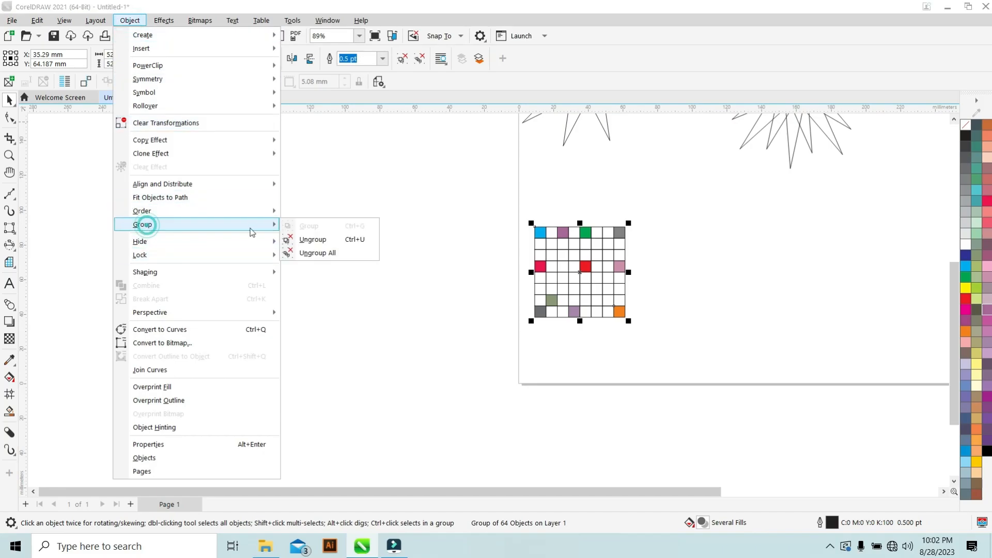
pyautogui.click(321, 257)
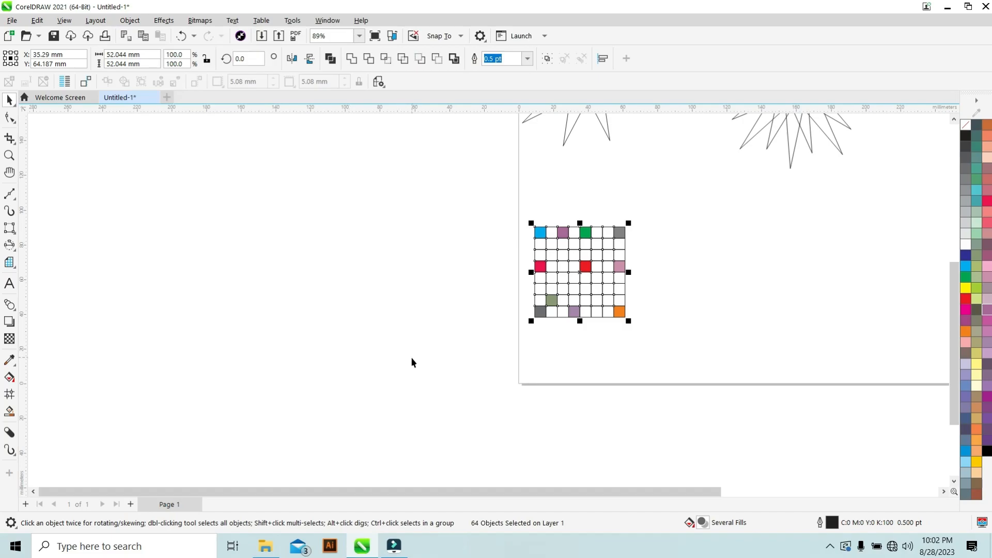
# Move the ungrouped grid cells down slightly as one selection.
pyautogui.scroll(3, 568, 325)
pyautogui.scroll(-2, 569, 317)
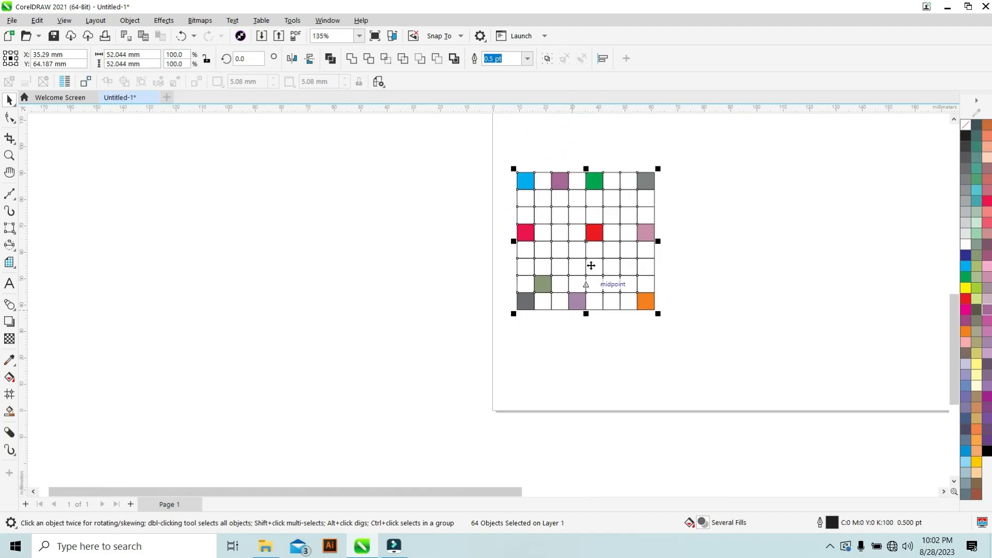
pyautogui.moveTo(611, 303); pyautogui.dragTo(613, 345)
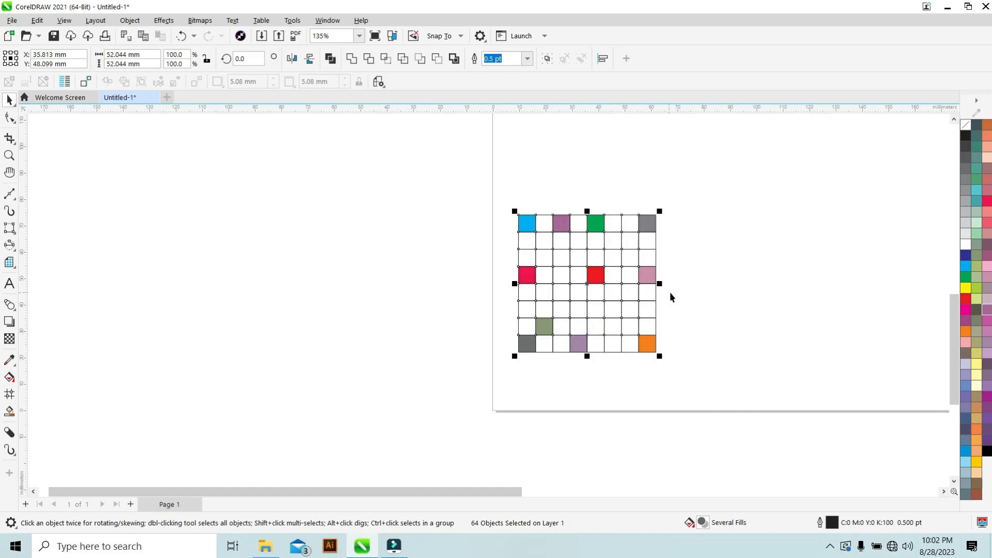
# Pull several individual cells out of the grid to separate spots around it.
pyautogui.click(686, 291)
pyautogui.click(646, 293)
pyautogui.moveTo(678, 305); pyautogui.dragTo(678, 305)
pyautogui.moveTo(543, 291); pyautogui.dragTo(689, 225)
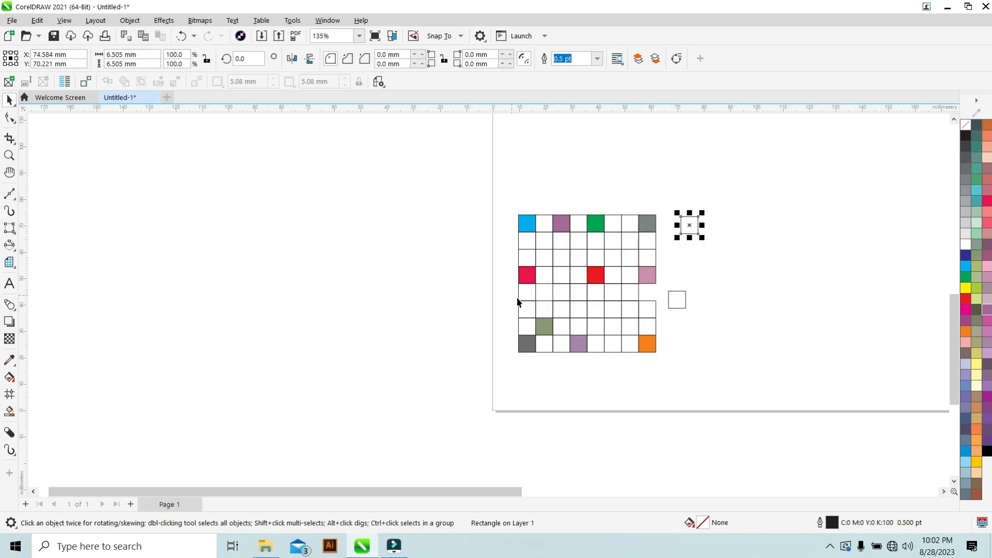
pyautogui.moveTo(527, 293); pyautogui.dragTo(504, 188)
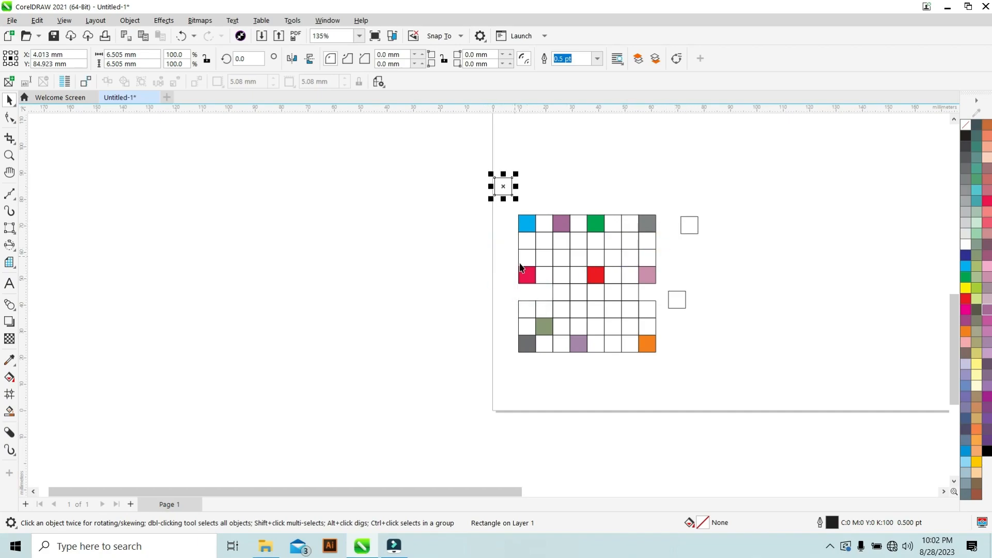
pyautogui.moveTo(580, 224); pyautogui.dragTo(598, 177)
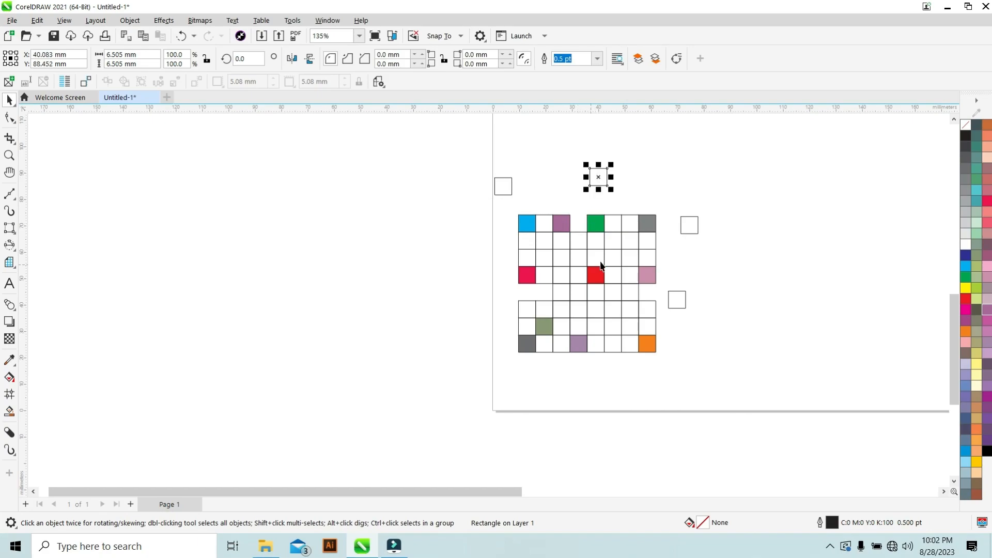
pyautogui.moveTo(599, 346); pyautogui.dragTo(599, 368)
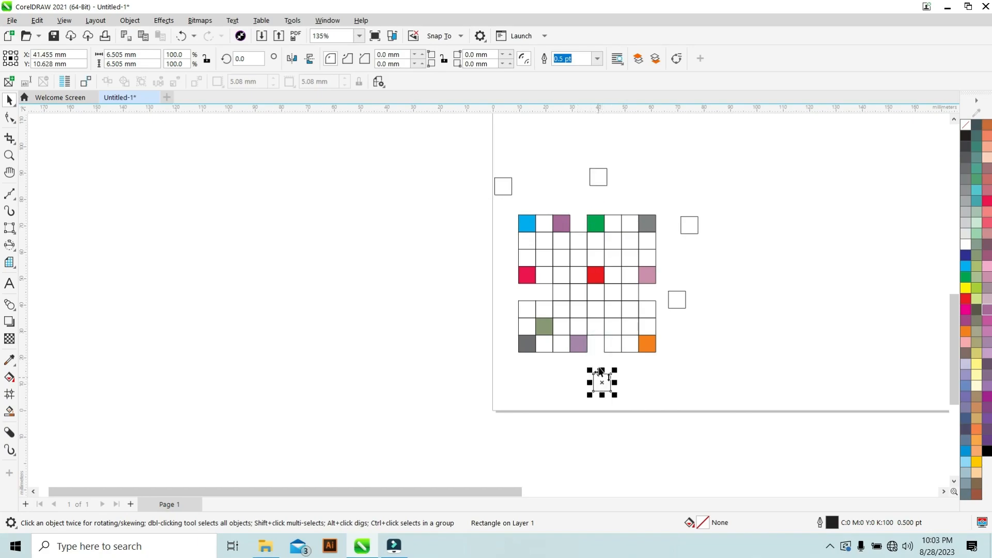
pyautogui.moveTo(545, 346); pyautogui.dragTo(543, 376)
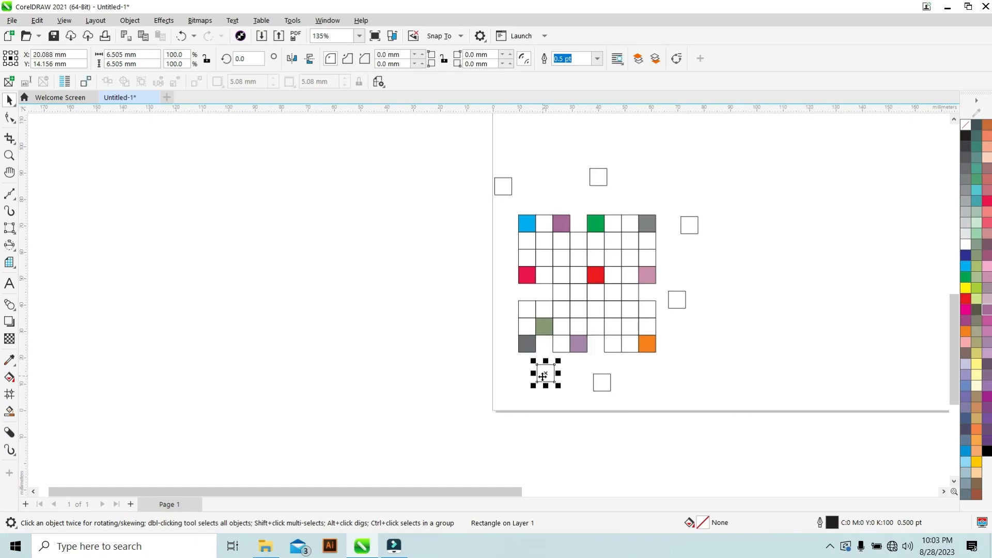
pyautogui.moveTo(653, 346); pyautogui.dragTo(672, 367)
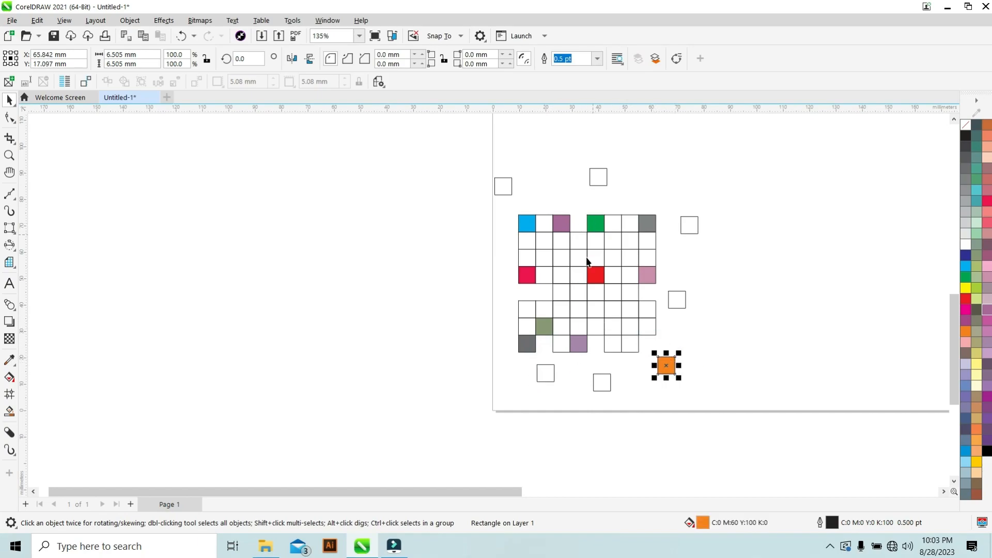
# Undo the cell moves and deselect.
pyautogui.hotkey('ctrl', 'z')
pyautogui.hotkey('ctrl', 'z')
pyautogui.hotkey('ctrl', 'z')
pyautogui.hotkey('ctrl', 'z')
pyautogui.hotkey('ctrl', 'z')
pyautogui.hotkey('ctrl', 'z')
pyautogui.hotkey('ctrl', 'z')
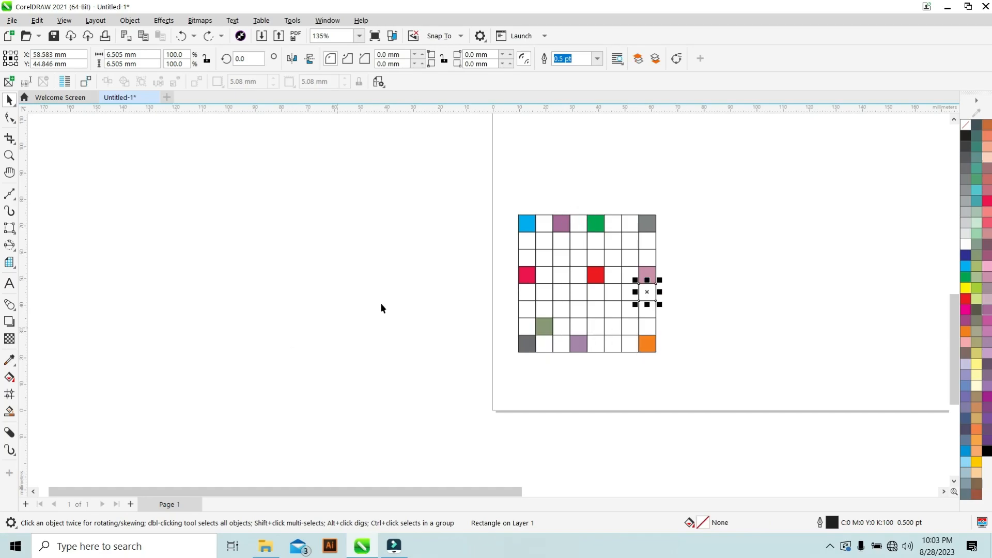
pyautogui.click(561, 173)
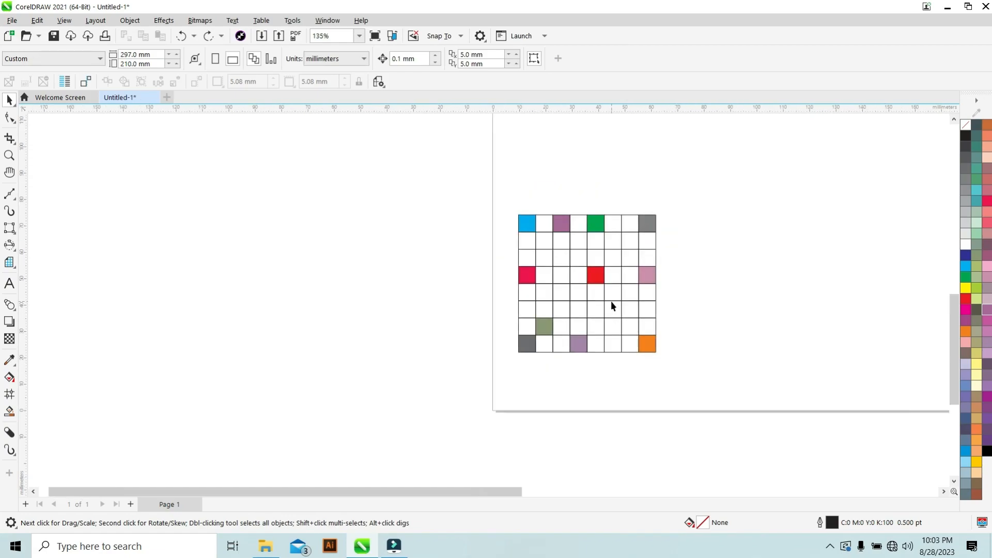
# Fill the crossed star yellow.
pyautogui.scroll(-5, 612, 310)
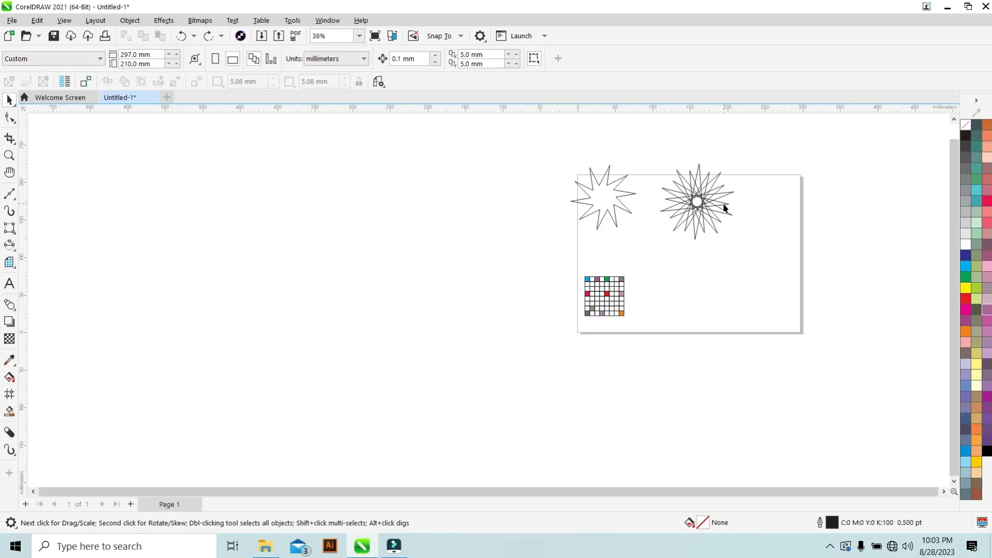
pyautogui.scroll(3, 724, 205)
pyautogui.click(704, 215)
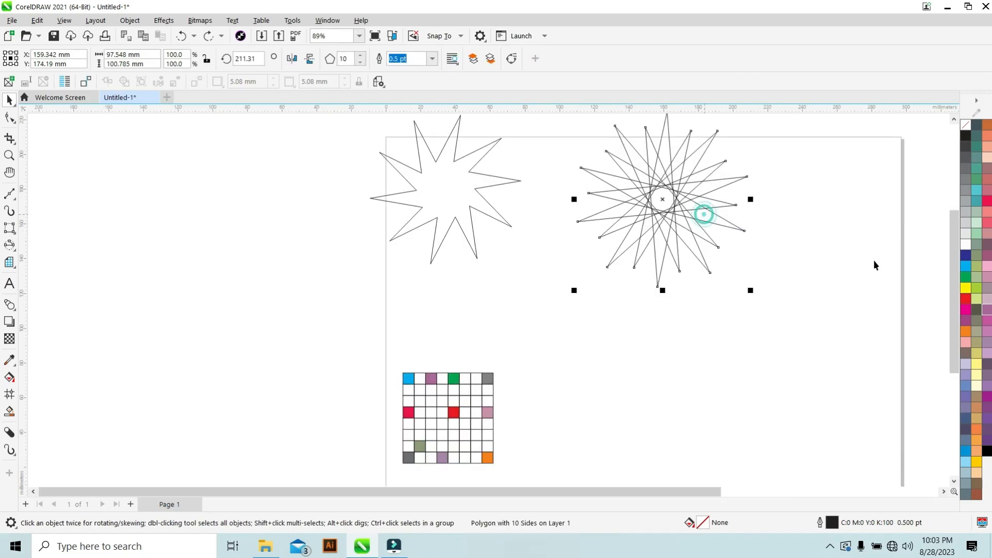
pyautogui.click(969, 288)
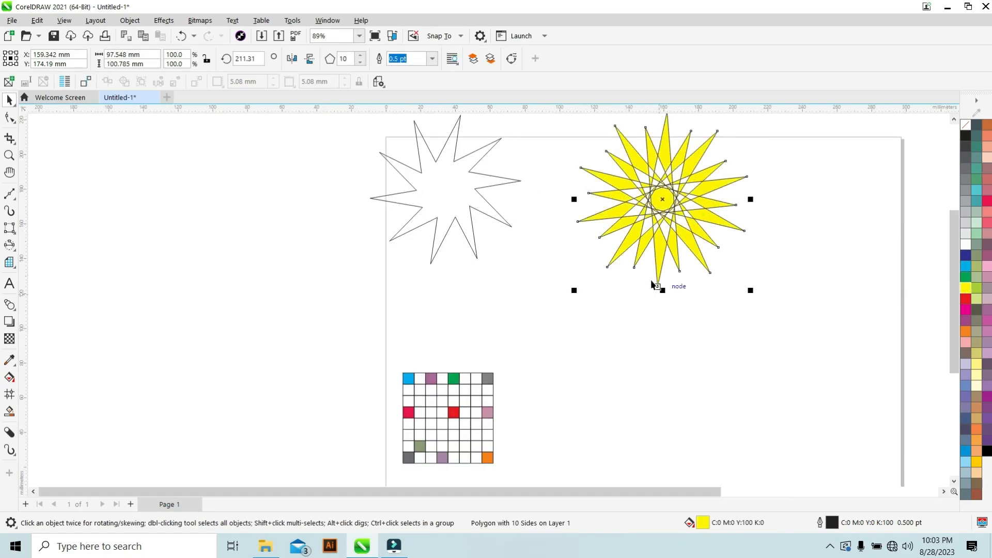
# Draw a 4-revolution spiral about 56 mm wide to the right of the grid with the Spiral tool.
pyautogui.scroll(-1, 653, 273)
pyautogui.scroll(2, 651, 265)
pyautogui.scroll(-3, 621, 274)
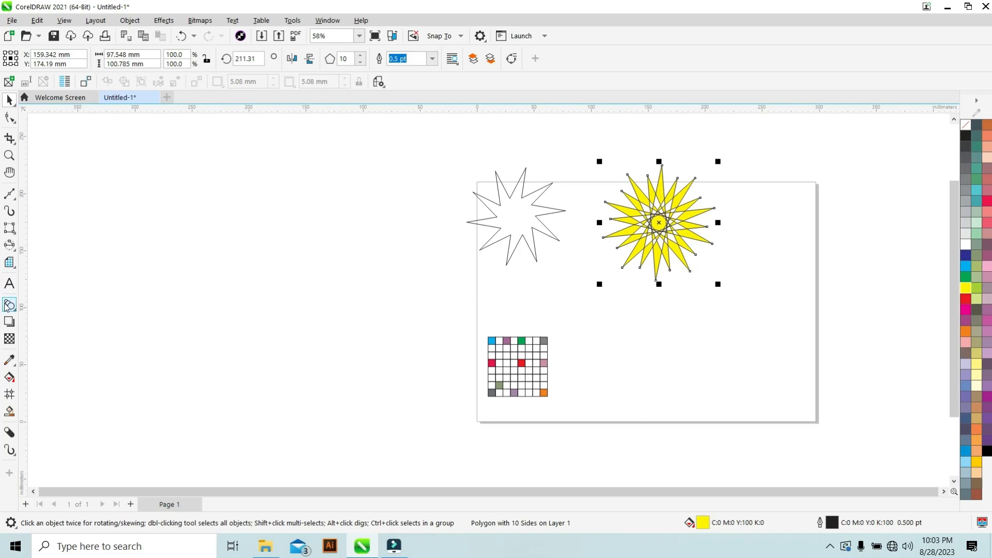
pyautogui.click(12, 267)
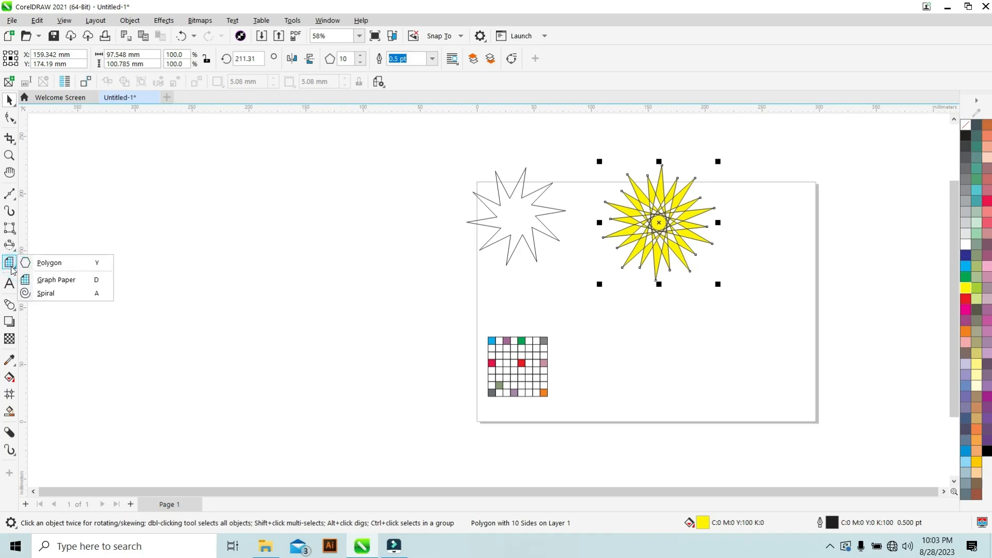
pyautogui.click(49, 293)
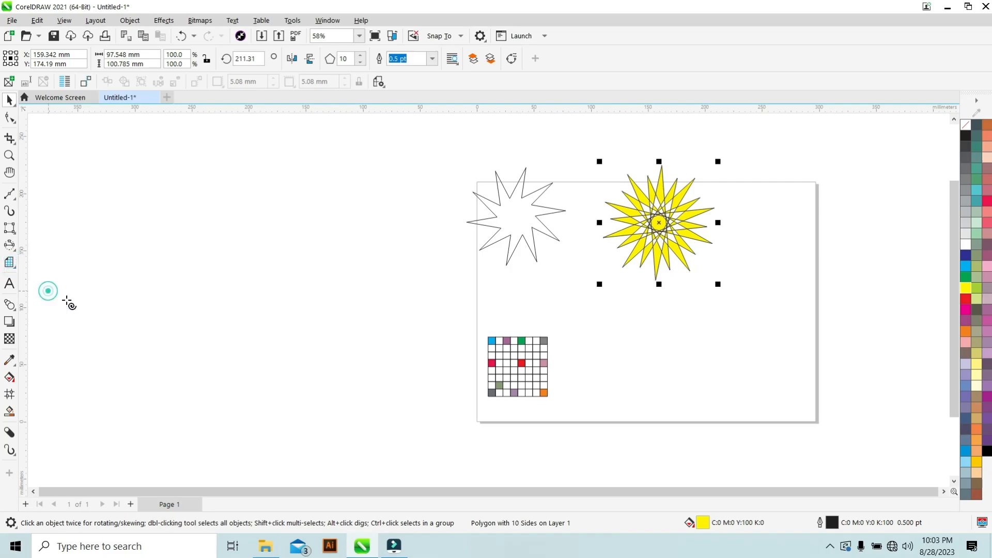
pyautogui.hotkey('ctrl', 'z')
pyautogui.moveTo(611, 326); pyautogui.dragTo(675, 394)
# Apply cyan fill and cyan outline to the spiral.
pyautogui.click(965, 268)
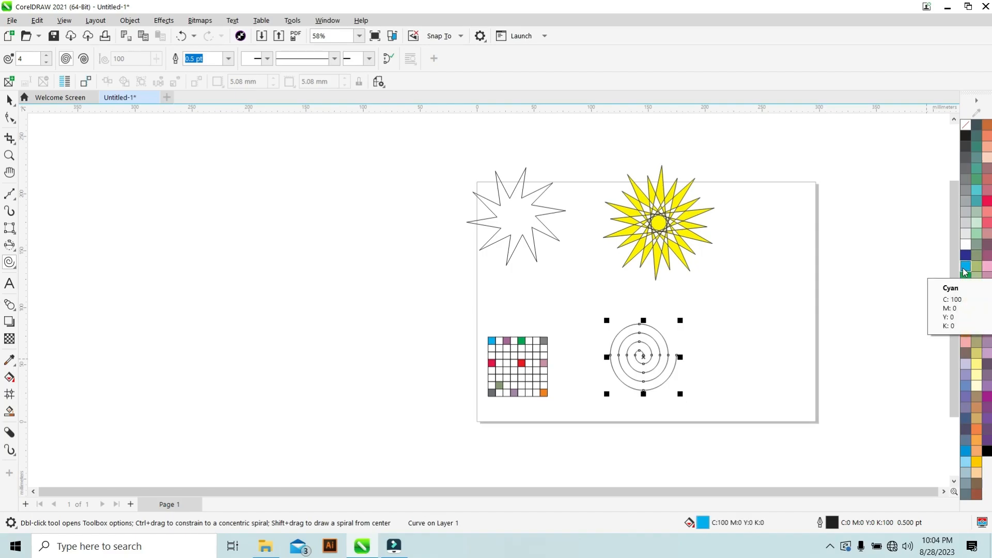
pyautogui.rightClick(965, 268)
pyautogui.click(910, 275)
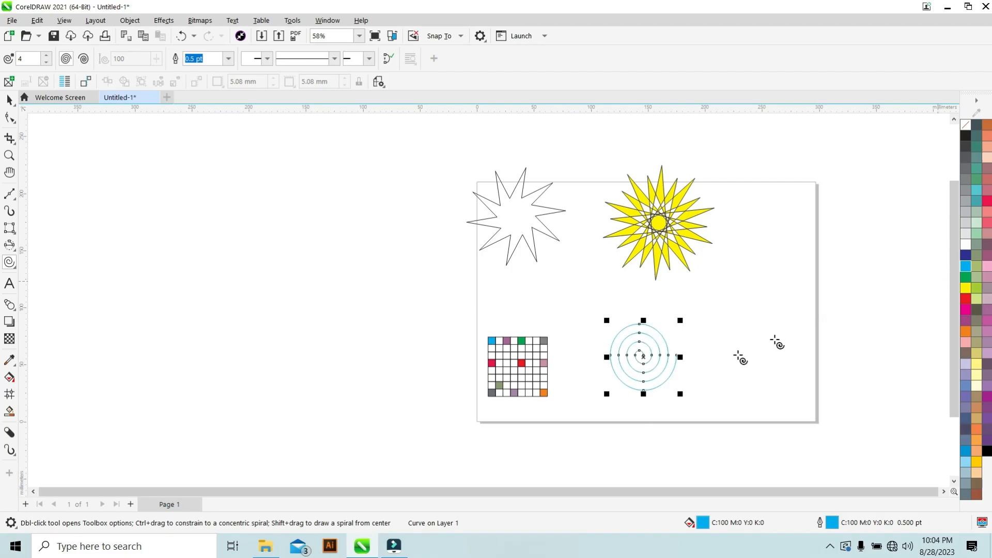
pyautogui.scroll(6, 612, 362)
pyautogui.scroll(-3, 624, 356)
pyautogui.scroll(2, 627, 355)
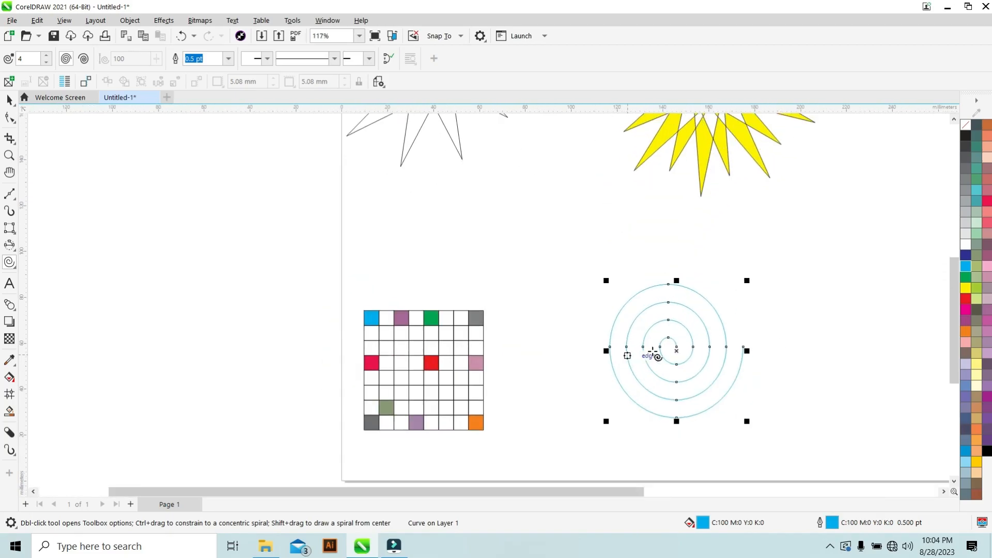
pyautogui.scroll(-2, 754, 350)
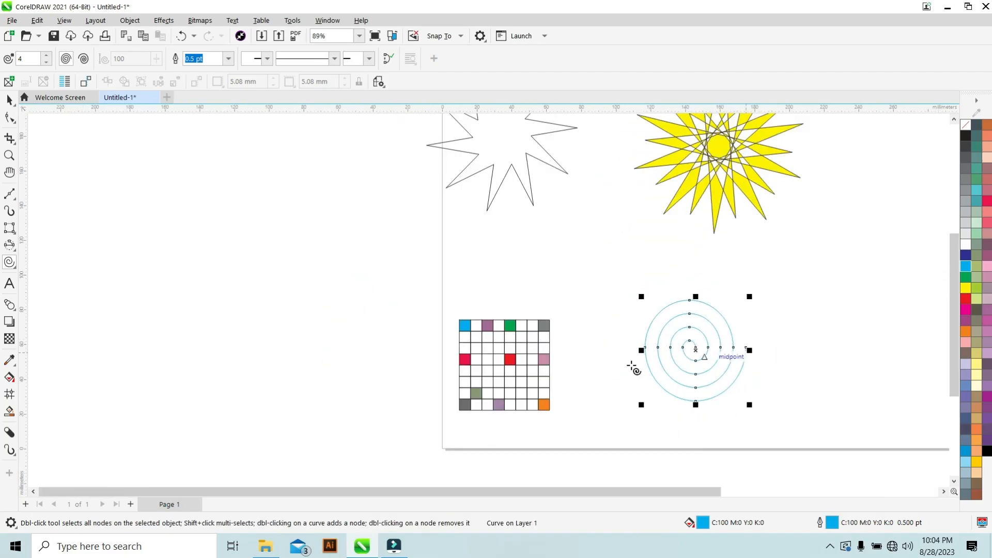
pyautogui.scroll(4, 690, 343)
pyautogui.scroll(-2, 690, 342)
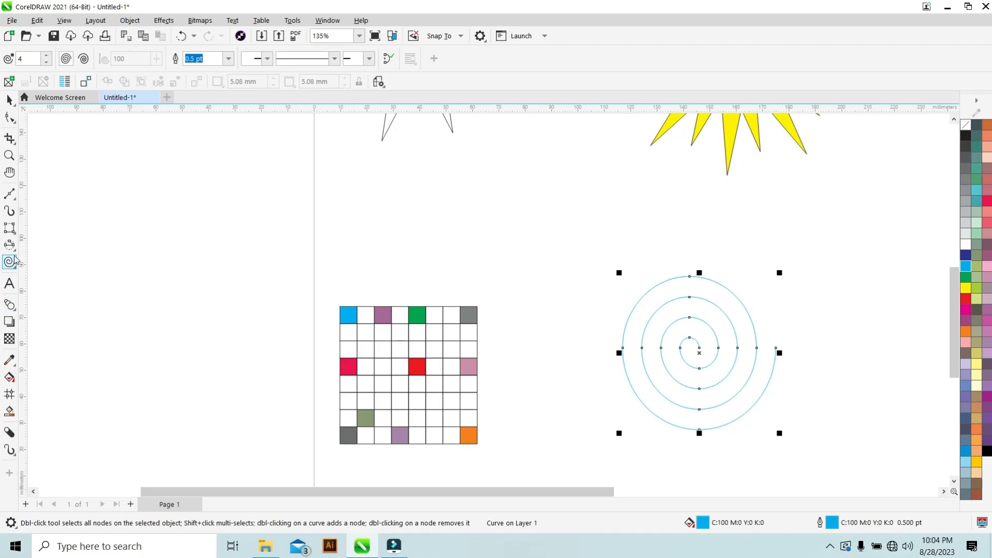
pyautogui.scroll(-5, 408, 284)
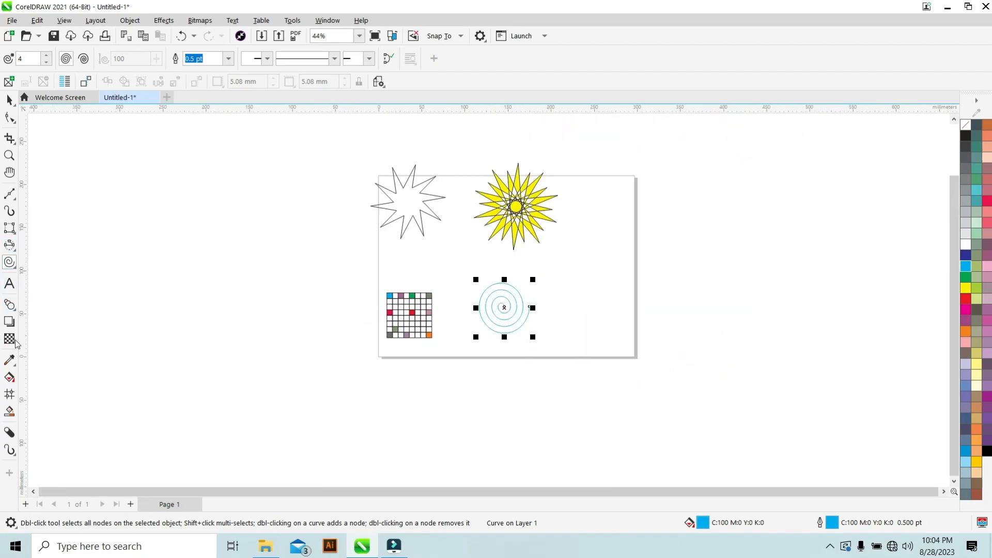
# Draw a circle about 75 mm wide to the right of the spiral with the Ellipse tool.
pyautogui.click(12, 231)
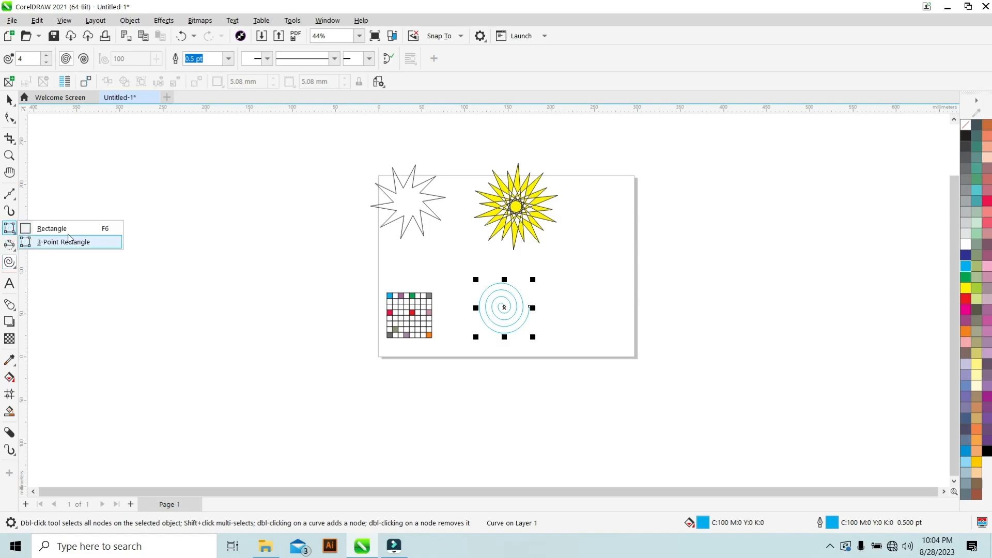
pyautogui.click(70, 231)
pyautogui.click(10, 246)
pyautogui.click(52, 246)
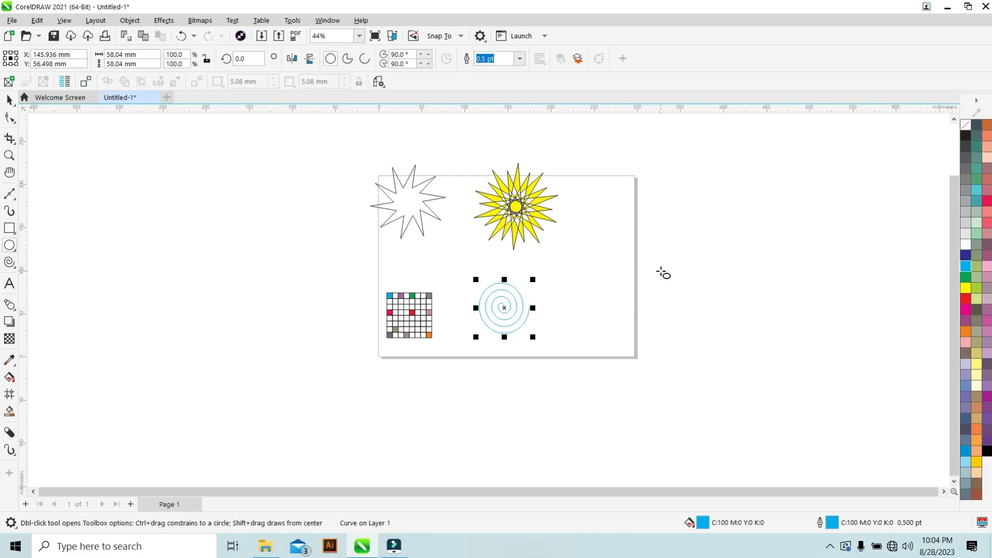
pyautogui.moveTo(581, 232); pyautogui.dragTo(622, 296)
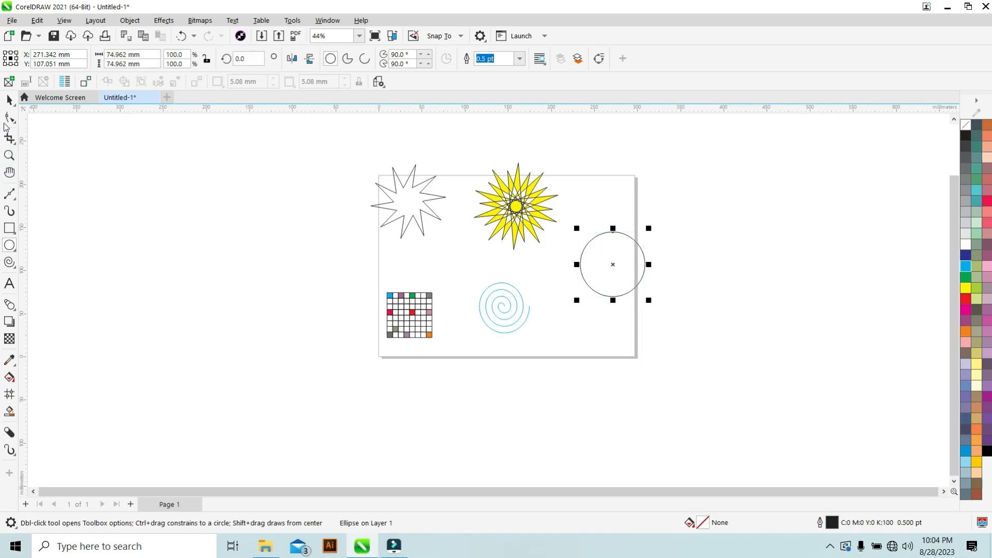
# Move the circle left toward the yellow star and convert it into a pie shape.
pyautogui.click(9, 99)
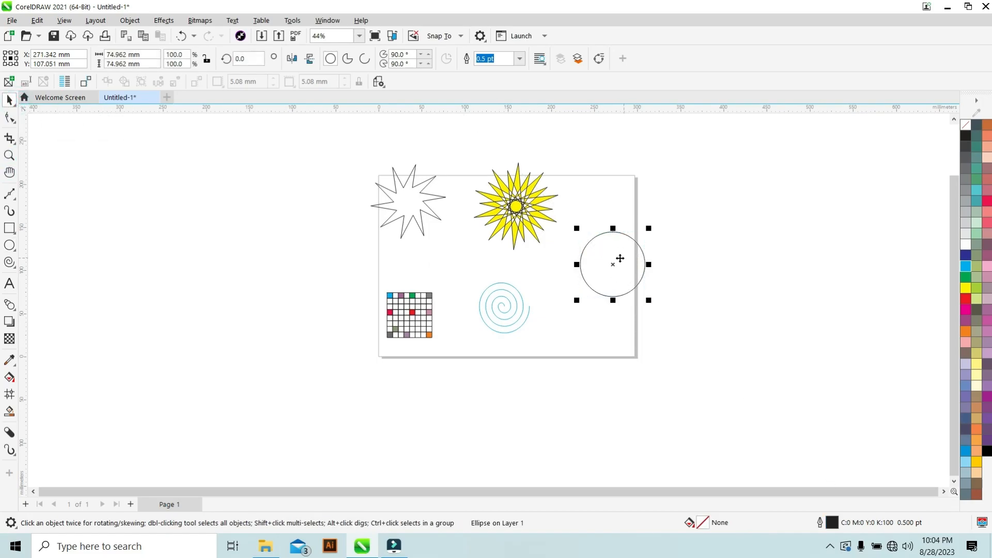
pyautogui.moveTo(621, 257); pyautogui.dragTo(581, 260)
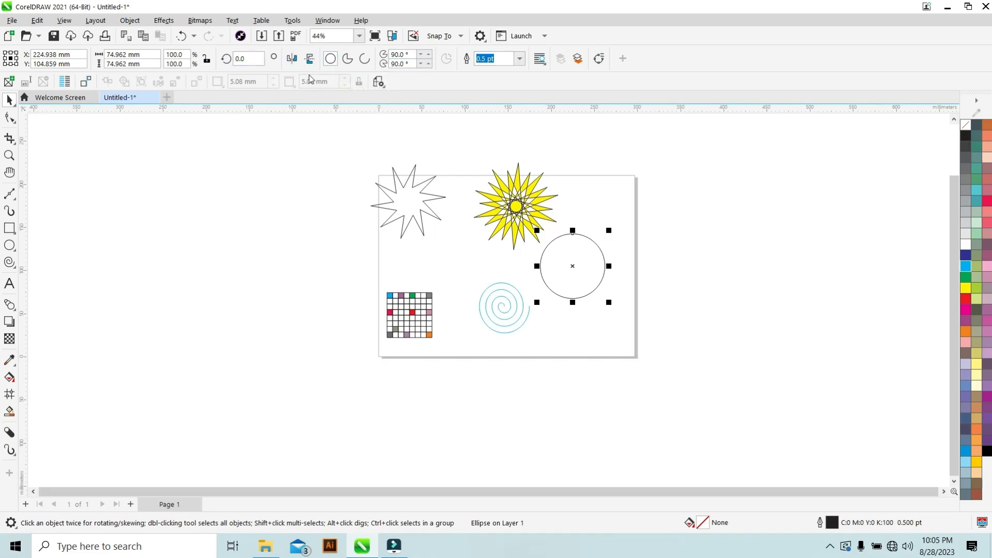
pyautogui.click(347, 60)
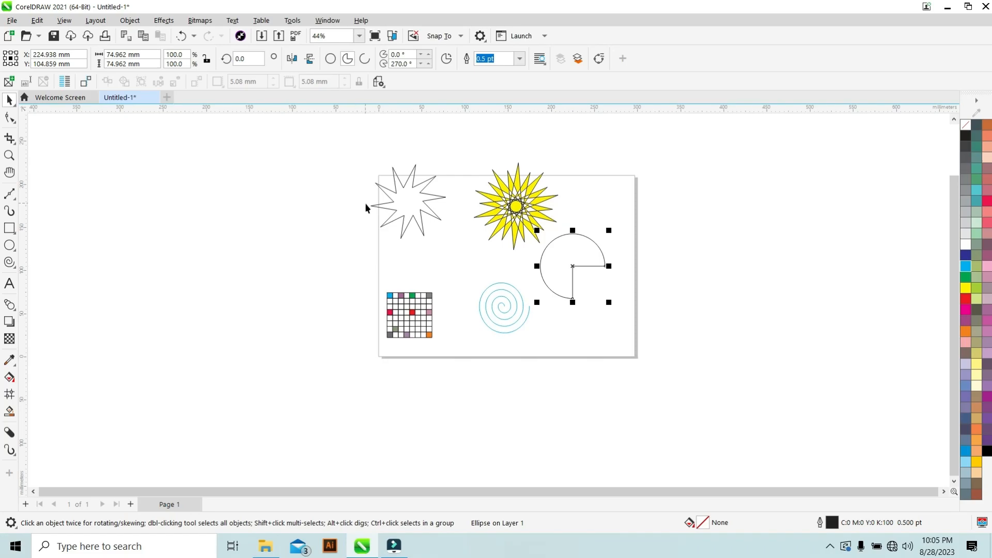
# Reshape the pie with the Shape tool so it spans from about 38.8° to 166.1°.
pyautogui.click(12, 123)
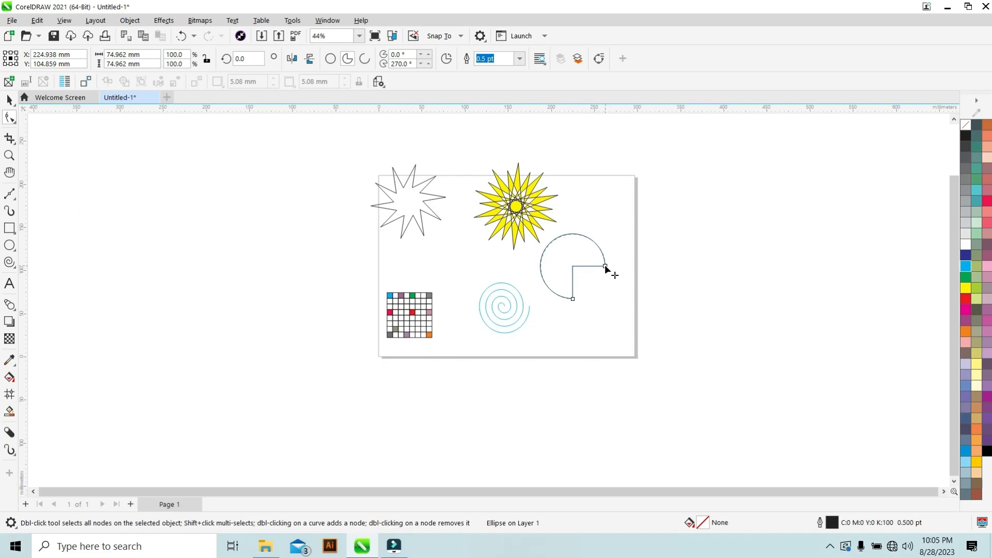
pyautogui.moveTo(605, 262); pyautogui.dragTo(593, 229)
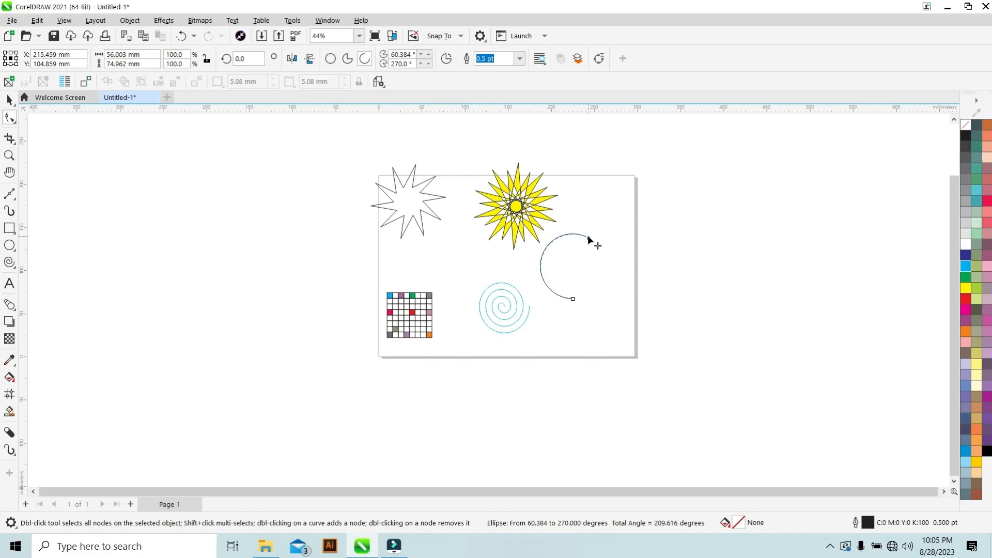
pyautogui.moveTo(589, 241); pyautogui.dragTo(584, 251)
pyautogui.moveTo(582, 253); pyautogui.dragTo(585, 259)
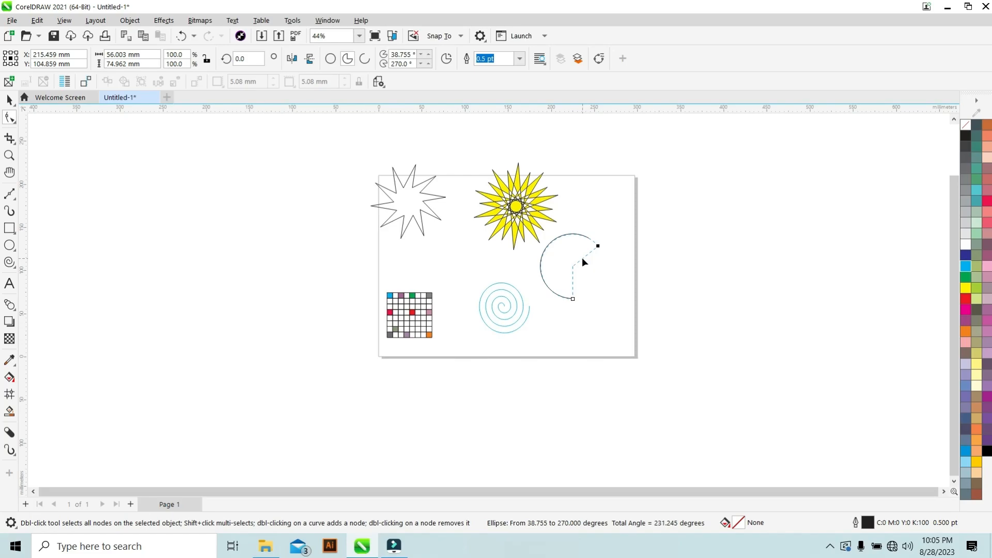
pyautogui.moveTo(582, 257); pyautogui.dragTo(582, 258)
pyautogui.moveTo(572, 299); pyautogui.dragTo(563, 253)
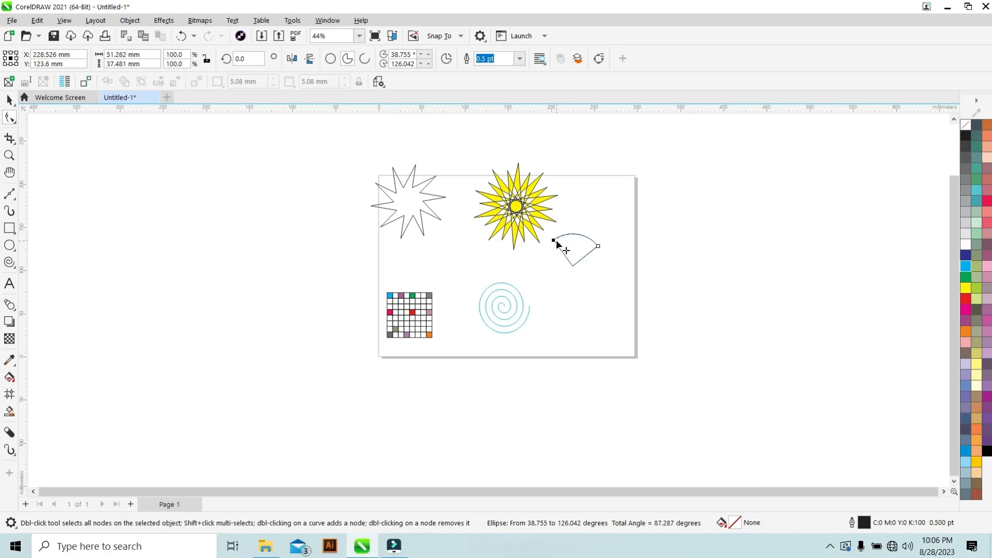
pyautogui.moveTo(552, 243); pyautogui.dragTo(549, 263)
# Fill the pie green and remove its outline.
pyautogui.click(965, 277)
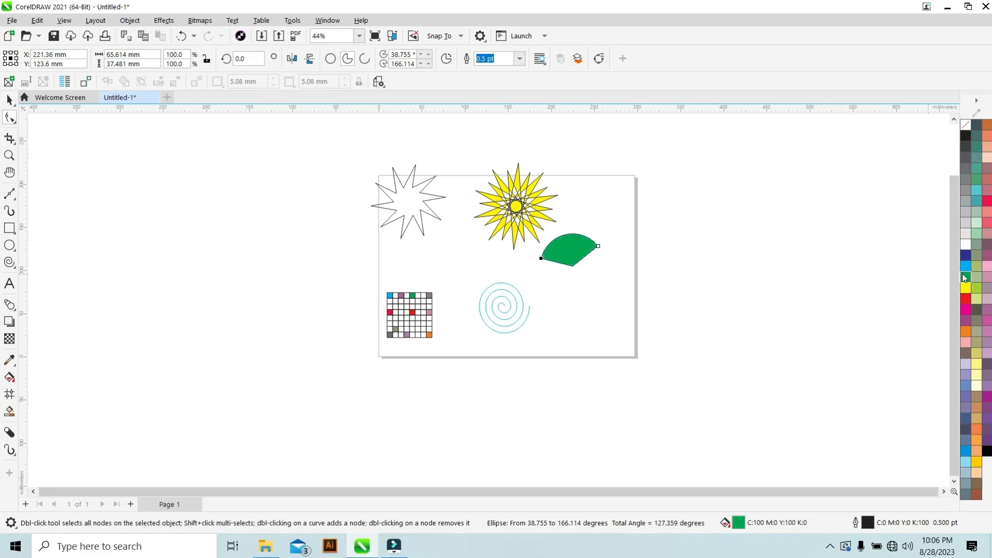
pyautogui.scroll(3, 564, 241)
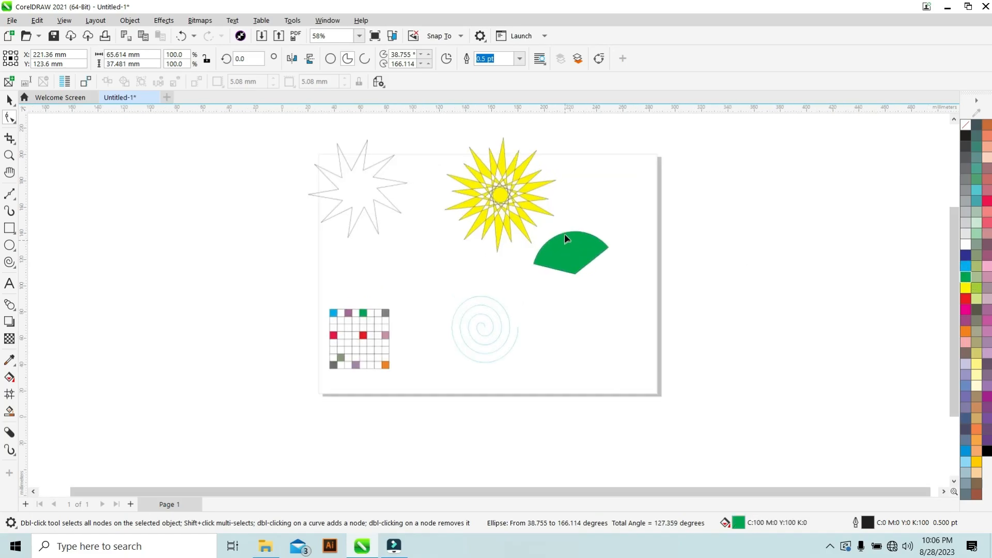
pyautogui.rightClick(966, 129)
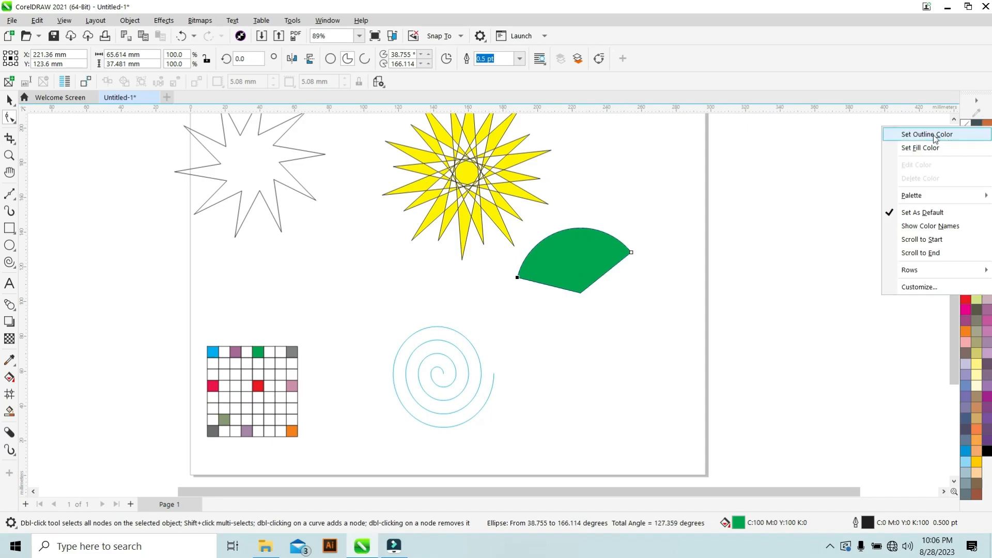
pyautogui.click(721, 158)
pyautogui.scroll(2, 546, 264)
pyautogui.scroll(1, 564, 233)
pyautogui.click(566, 234)
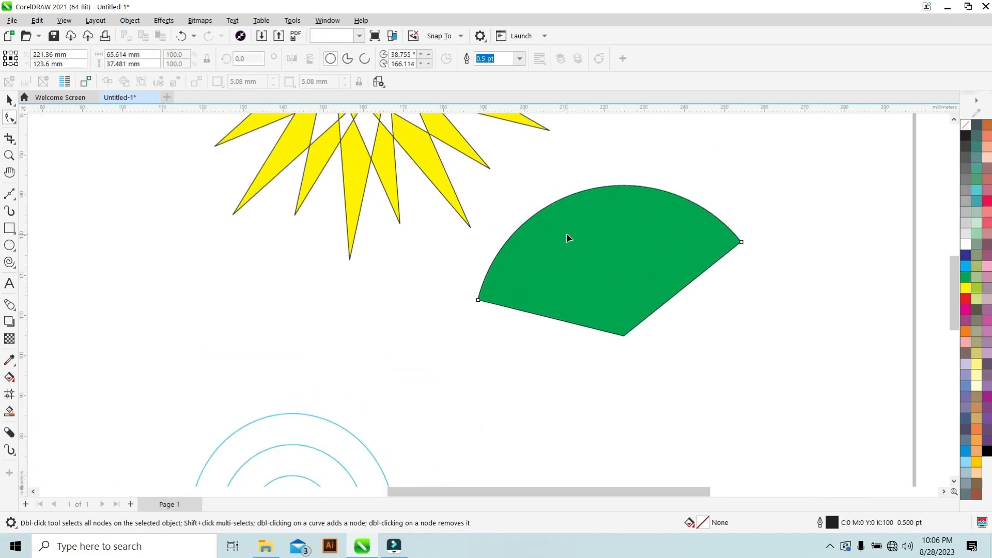
pyautogui.rightClick(965, 125)
pyautogui.click(871, 146)
pyautogui.click(414, 285)
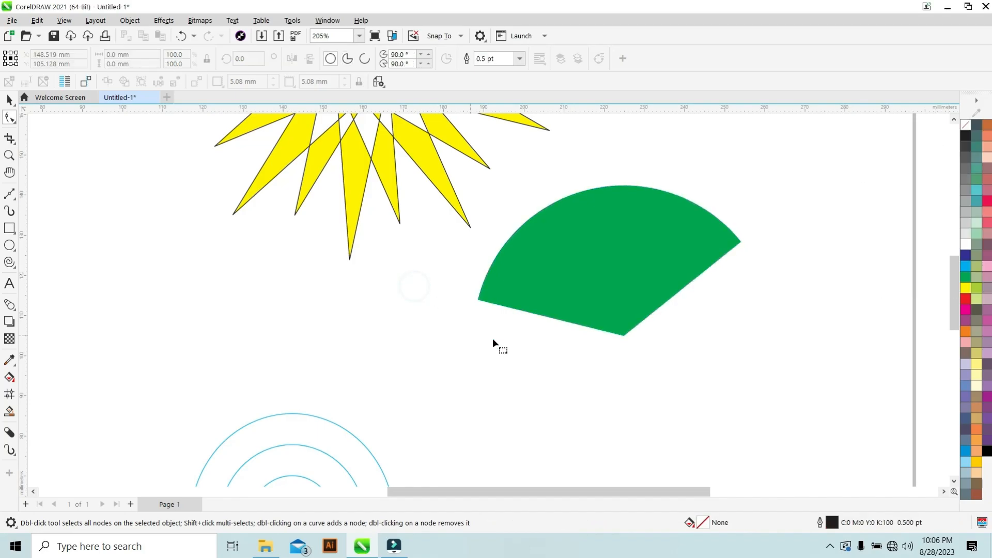
pyautogui.scroll(-4, 679, 260)
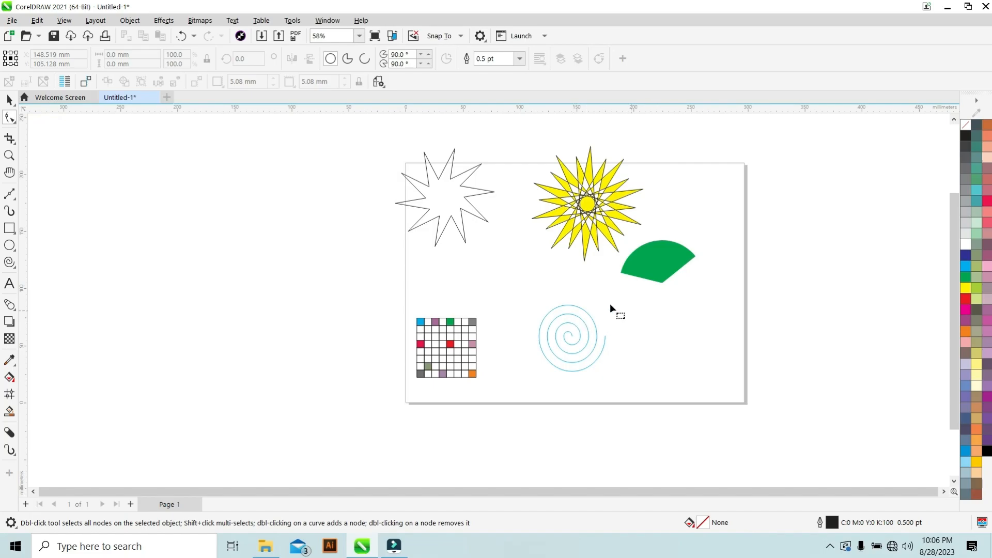
# Draw a circle about 57 mm wide to the right of the spiral with the Ellipse tool.
pyautogui.click(9, 245)
pyautogui.click(643, 318)
pyautogui.moveTo(666, 349); pyautogui.dragTo(693, 382)
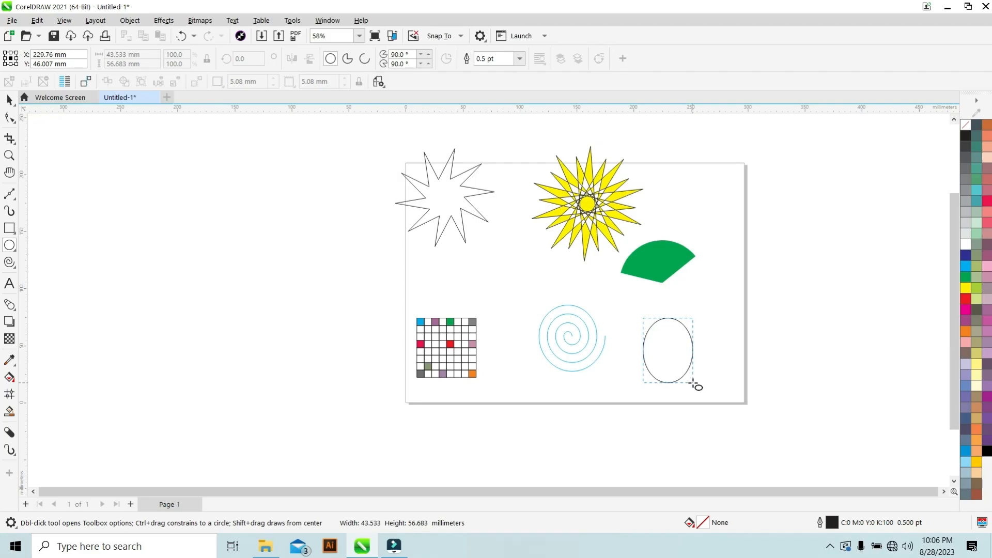
pyautogui.moveTo(694, 383); pyautogui.dragTo(693, 383)
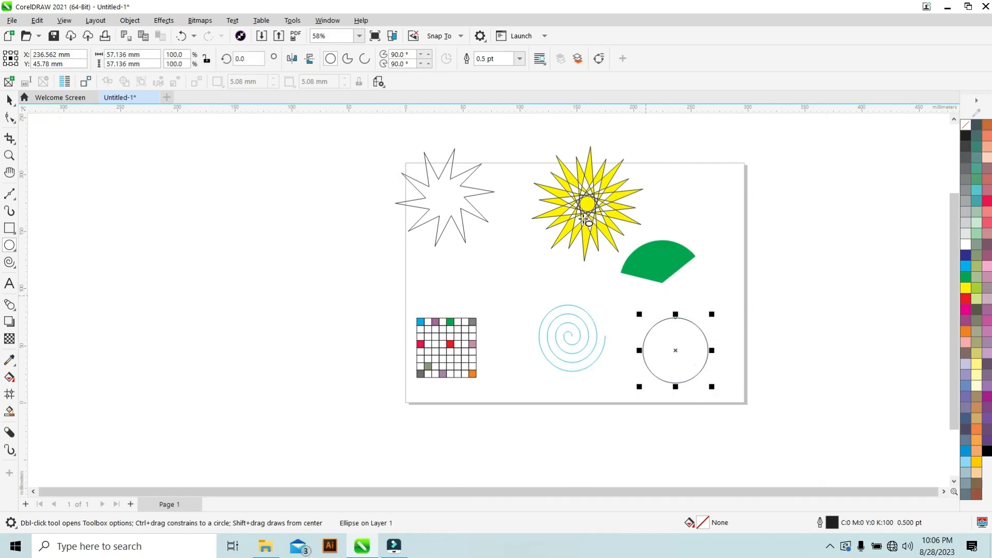
# Convert the circle to an arc and drag its endpoints with the Shape tool to about 273.7° and 224.2°.
pyautogui.click(364, 60)
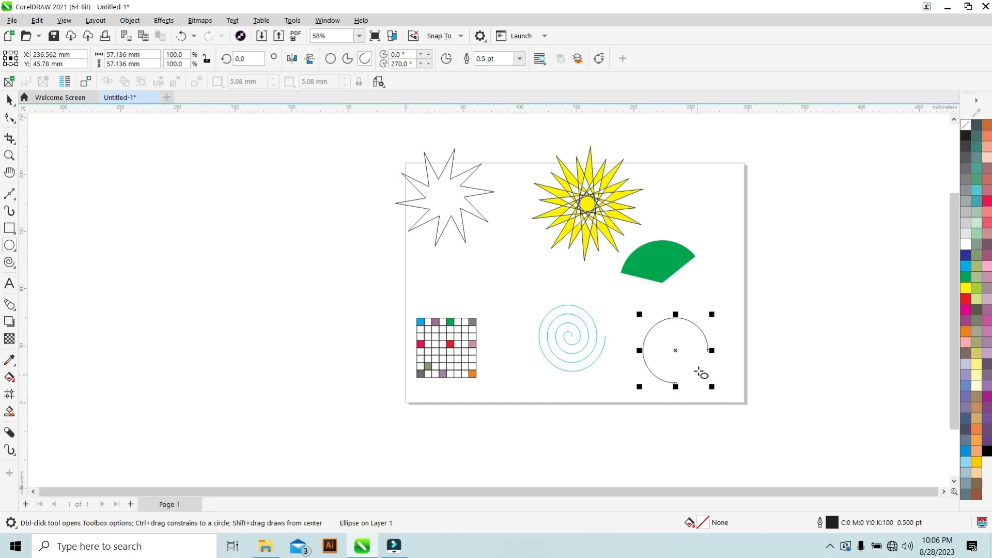
pyautogui.press('F10')
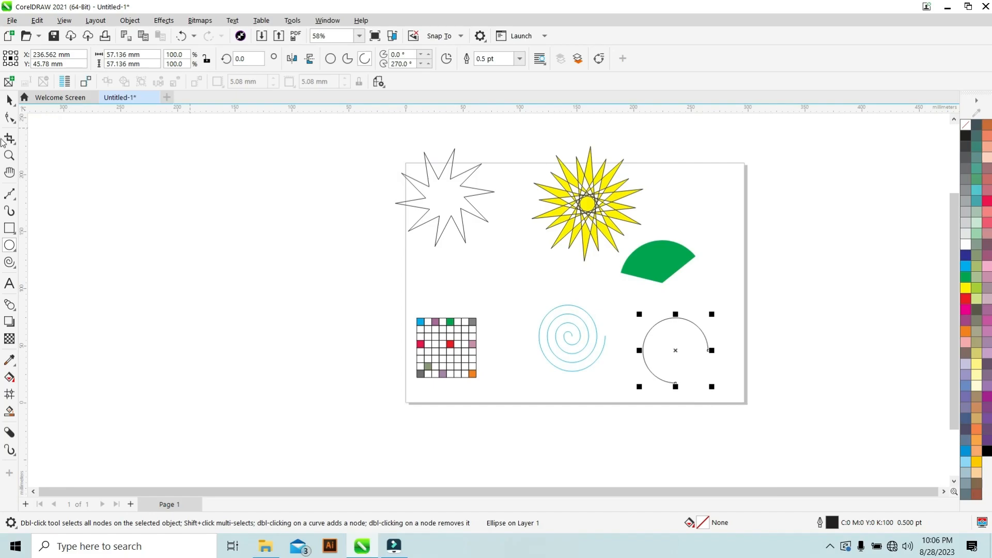
pyautogui.click(9, 118)
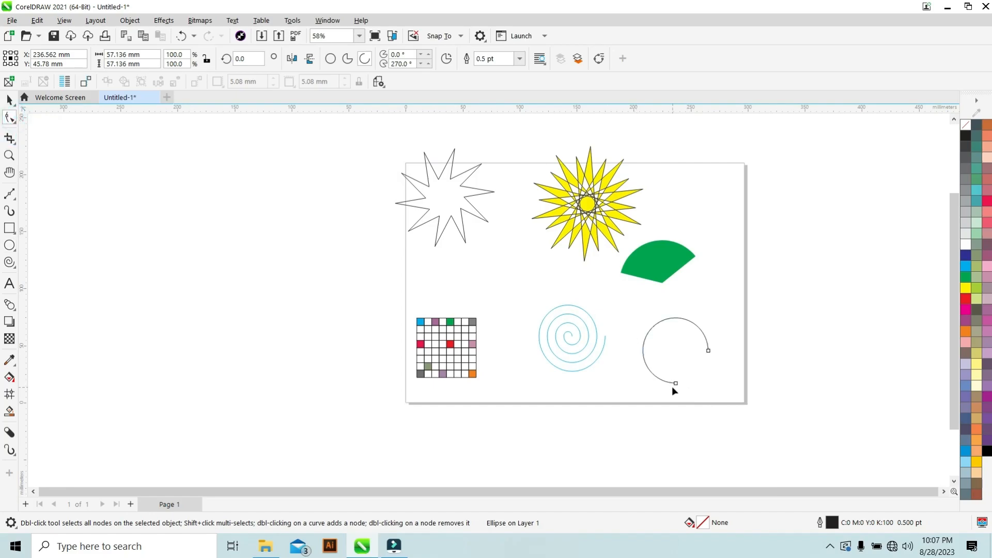
pyautogui.moveTo(677, 387); pyautogui.dragTo(636, 386)
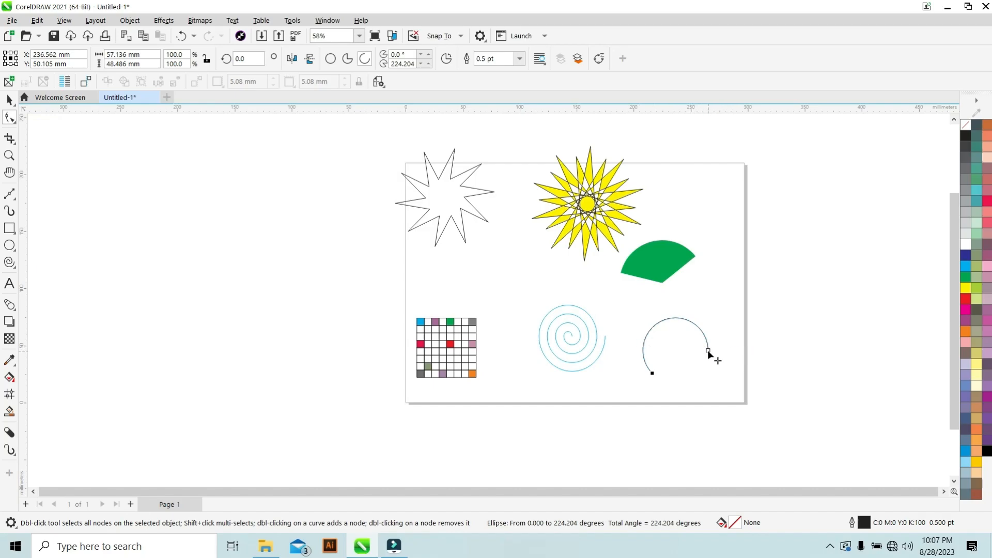
pyautogui.moveTo(708, 349); pyautogui.dragTo(676, 358)
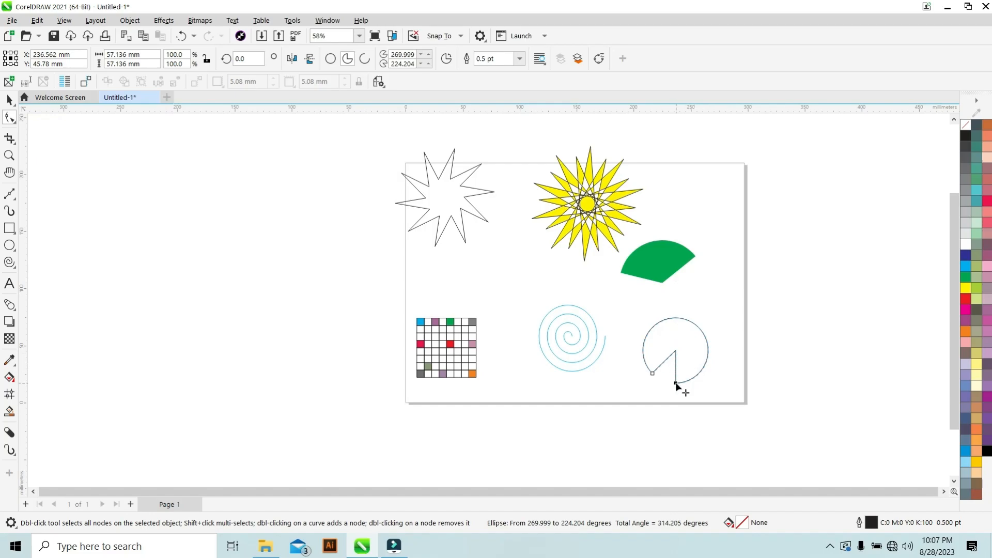
pyautogui.moveTo(677, 387); pyautogui.dragTo(678, 390)
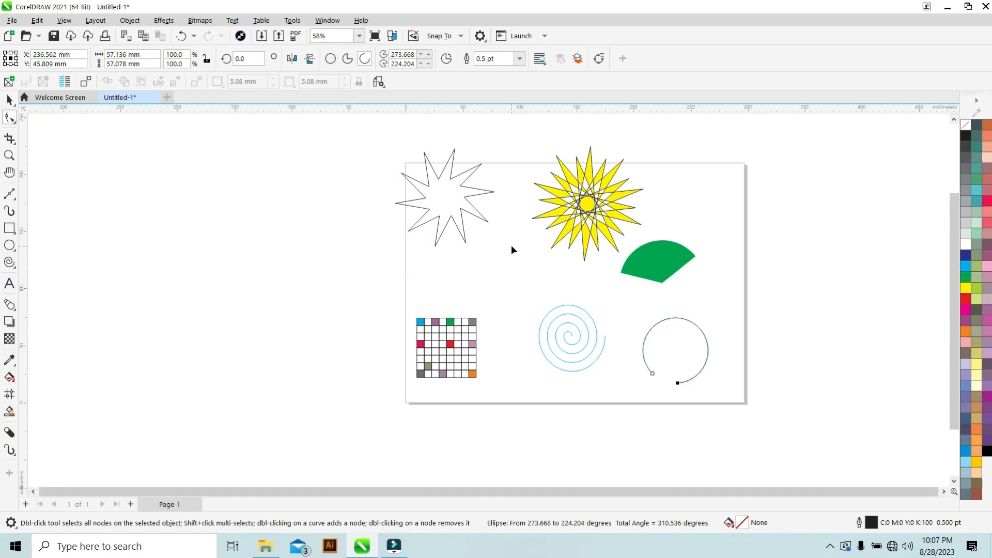
# Fill the white crossed star with teal.
pyautogui.click(442, 200)
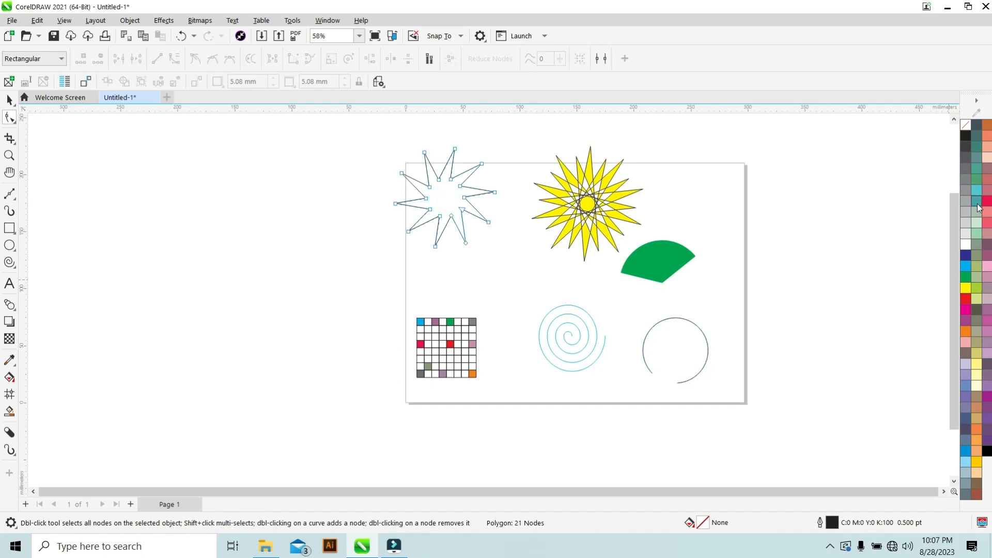
pyautogui.click(977, 201)
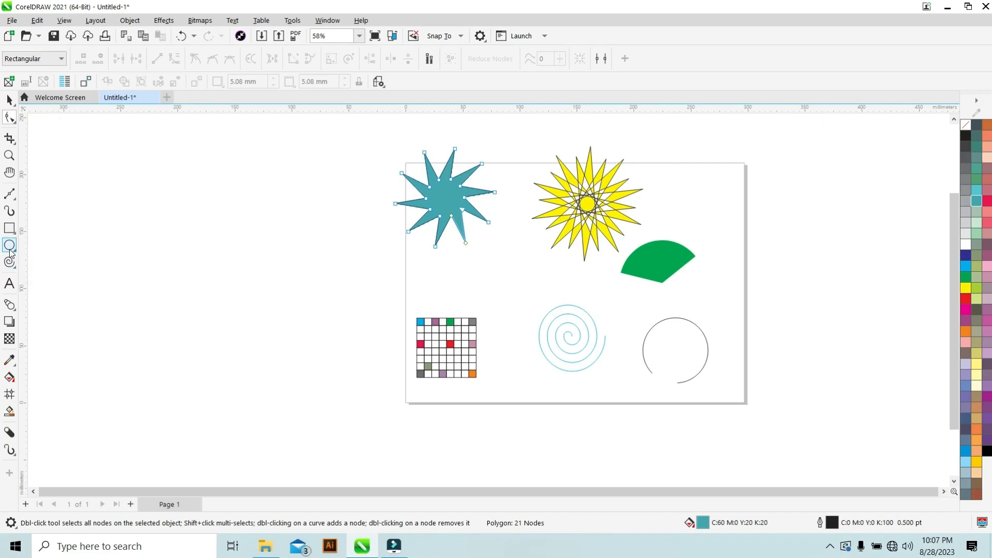
# Draw a polygon about 49 mm wide in the page's top-right corner with the Polygon tool.
pyautogui.click(11, 265)
pyautogui.click(59, 263)
pyautogui.moveTo(688, 191)
pyautogui.mouseDown()
pyautogui.moveTo(728, 221)
pyautogui.moveTo(709, 200)
pyautogui.mouseUp()
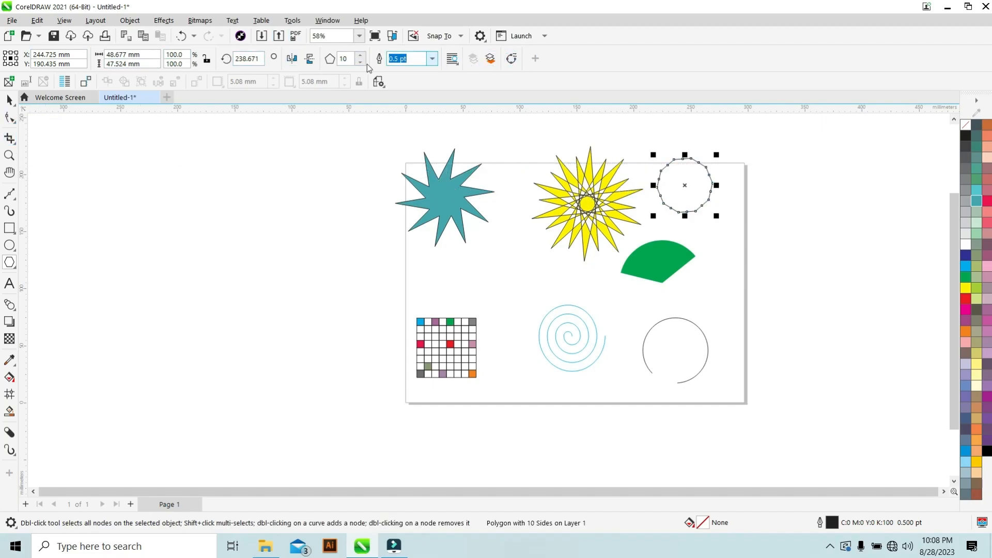
# Set the polygon's number of sides to 12.
pyautogui.click(350, 62)
pyautogui.click(360, 62)
pyautogui.click(360, 62)
pyautogui.click(360, 62)
pyautogui.click(360, 62)
pyautogui.click(360, 62)
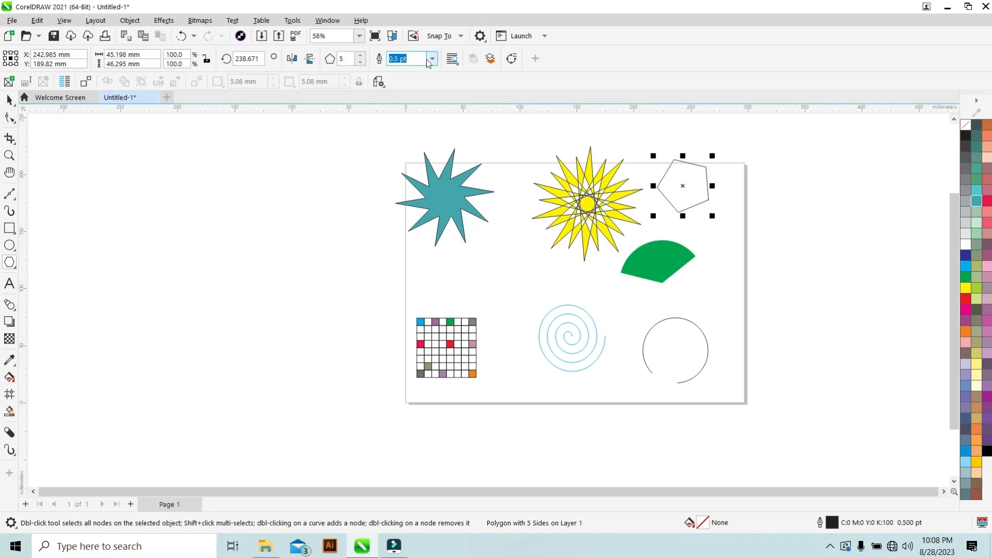
pyautogui.click(362, 55)
pyautogui.click(361, 55)
pyautogui.click(361, 55)
pyautogui.click(361, 55)
pyautogui.click(361, 55)
pyautogui.click(362, 55)
pyautogui.click(361, 55)
# Set the polygon's outline width to 5 pt.
pyautogui.scroll(2, 687, 175)
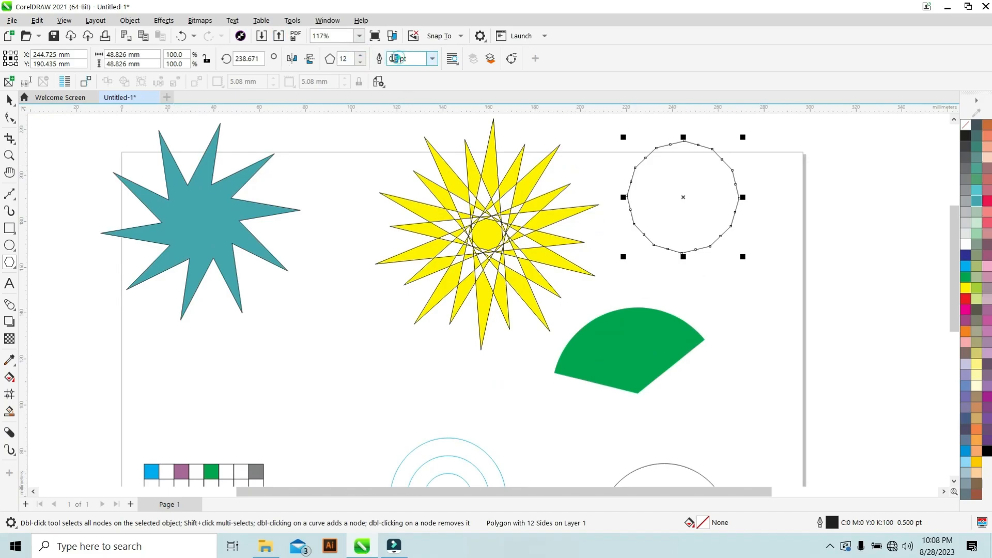
pyautogui.write('5')
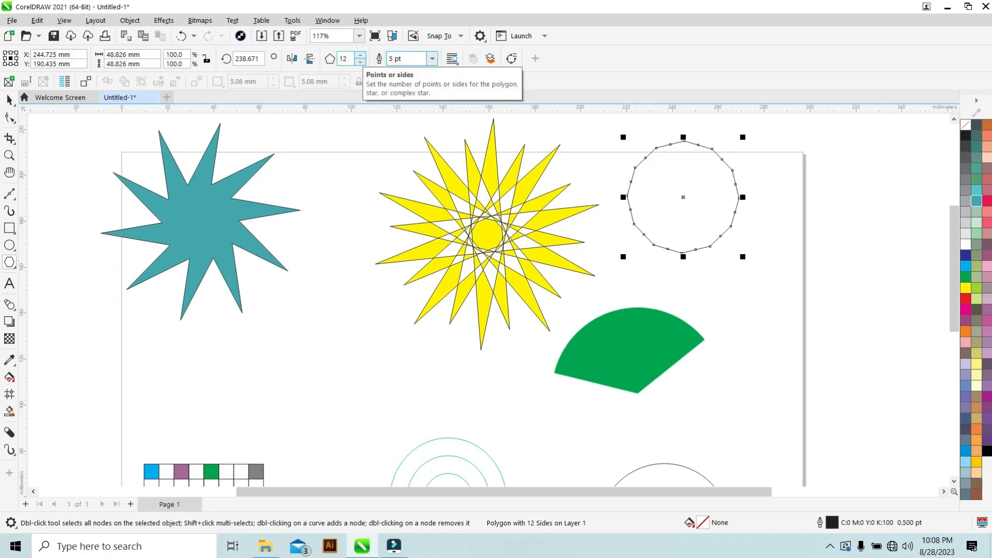
pyautogui.press('Return')
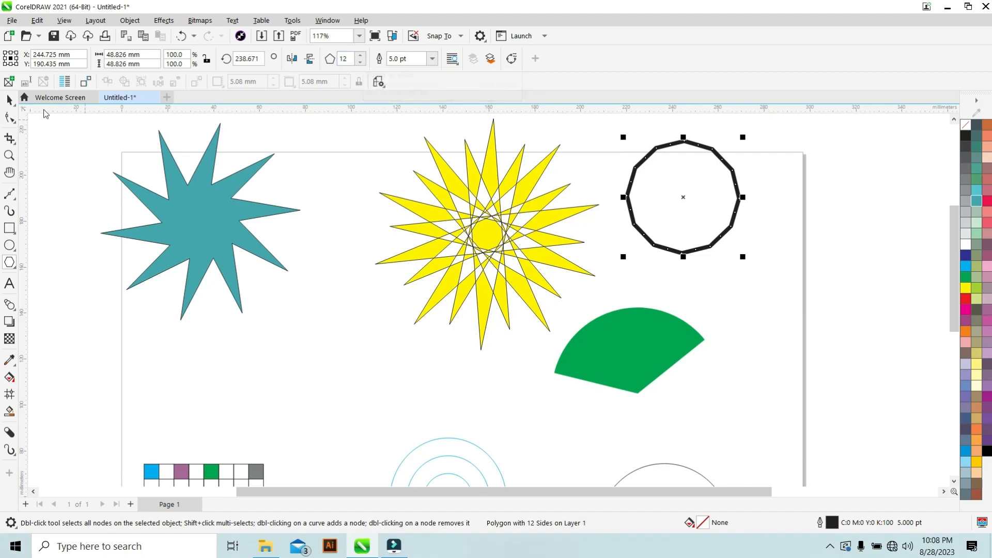
# Reshape the 12-sided polygon into a spiky star with the Shape tool by pulling a node outward, then fill it red.
pyautogui.click(9, 117)
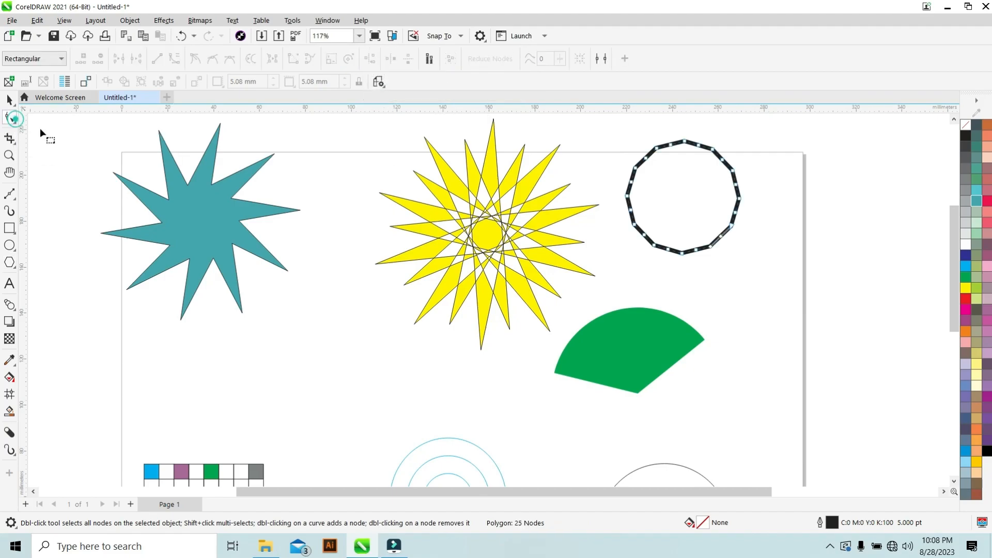
pyautogui.moveTo(636, 169); pyautogui.dragTo(787, 232)
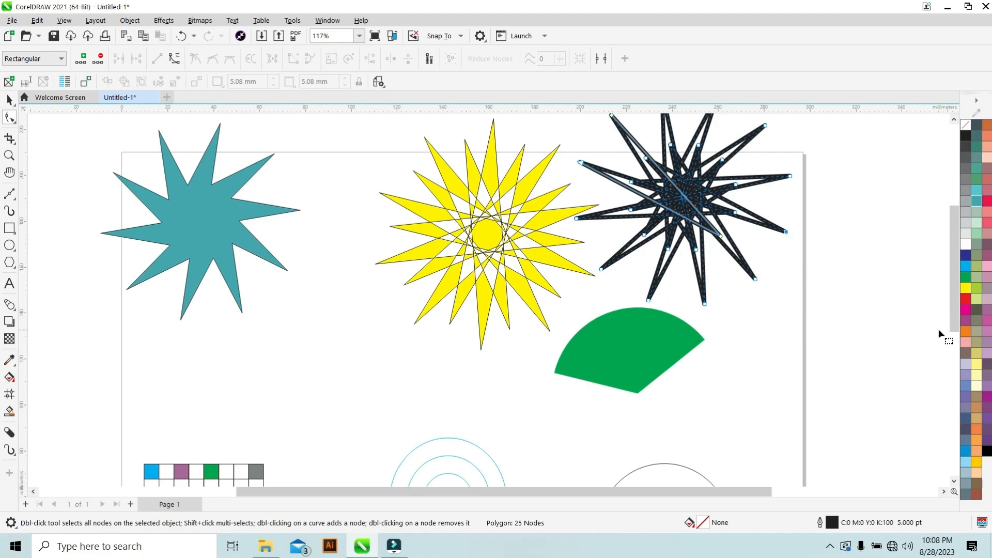
pyautogui.click(964, 298)
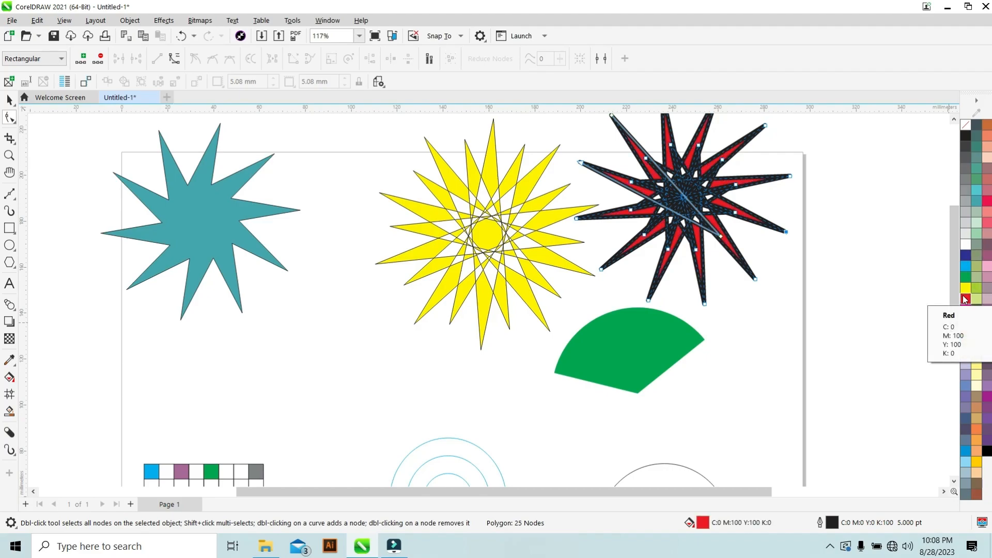
# Move the red polygon star down and left, between the teal star and the graph paper.
pyautogui.scroll(-4, 753, 246)
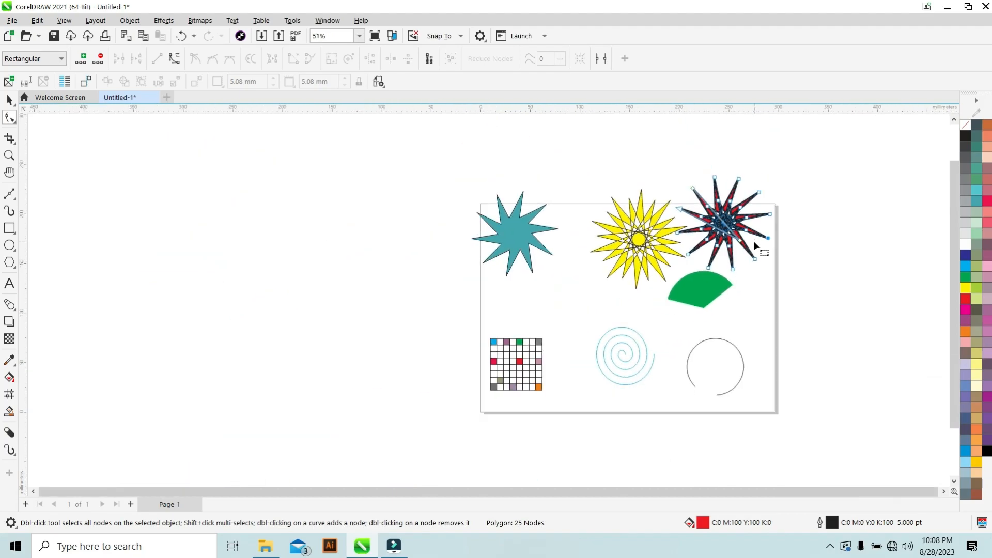
pyautogui.scroll(1, 397, 254)
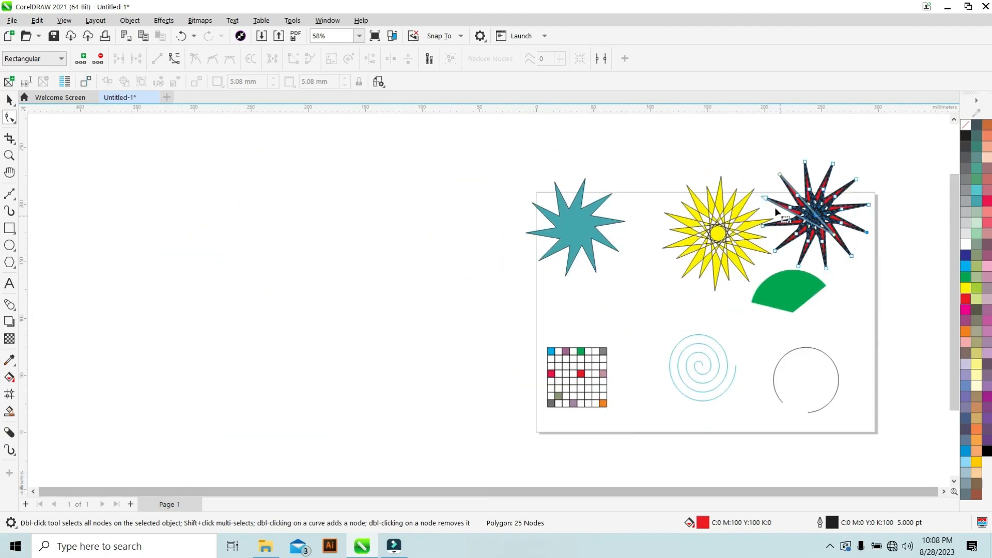
pyautogui.click(712, 147)
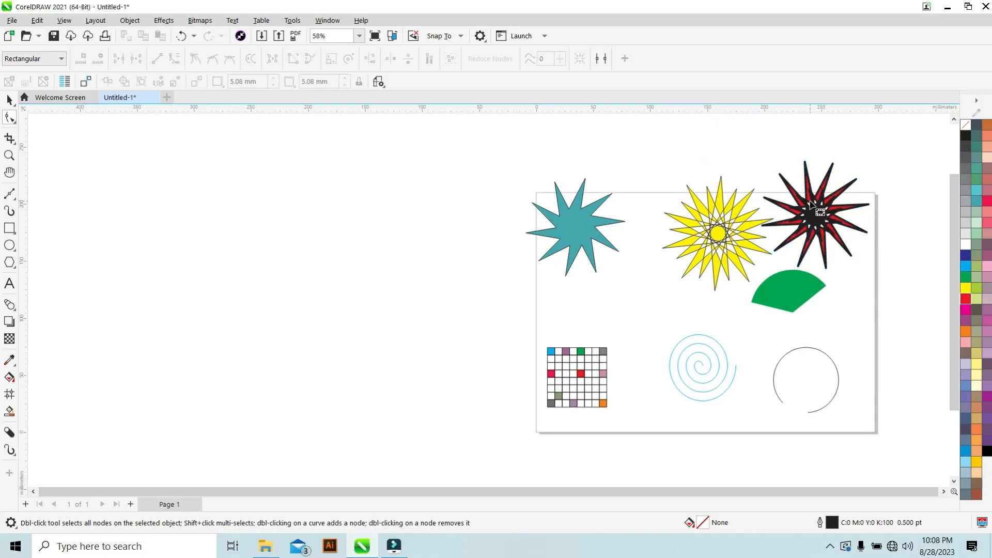
pyautogui.click(812, 197)
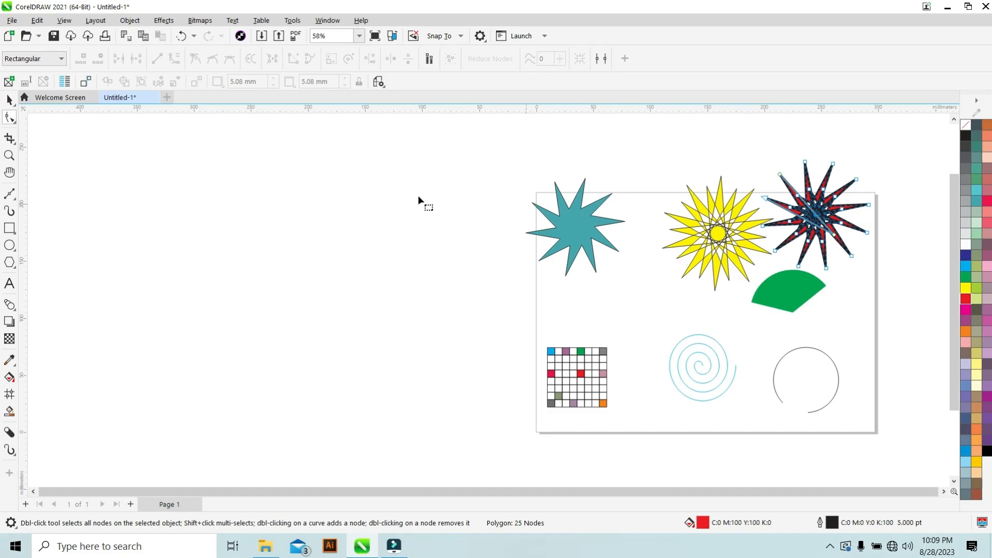
pyautogui.click(10, 100)
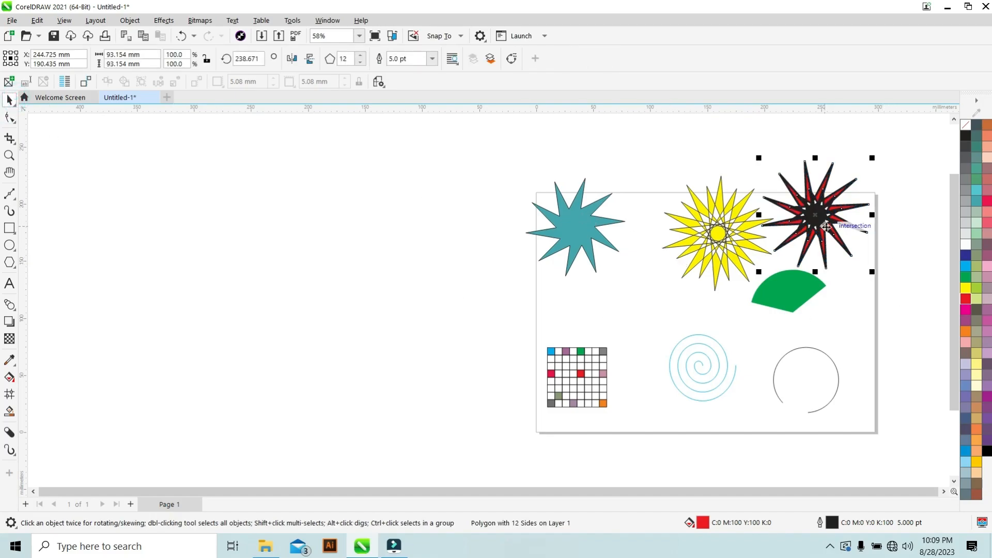
pyautogui.moveTo(826, 227); pyautogui.dragTo(640, 307)
pyautogui.scroll(-2, 639, 300)
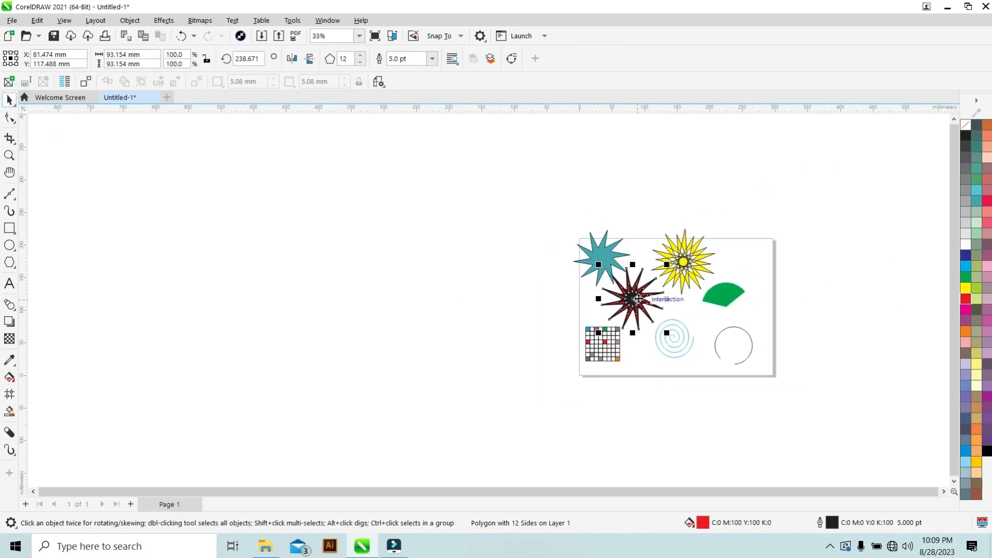
pyautogui.scroll(4, 639, 299)
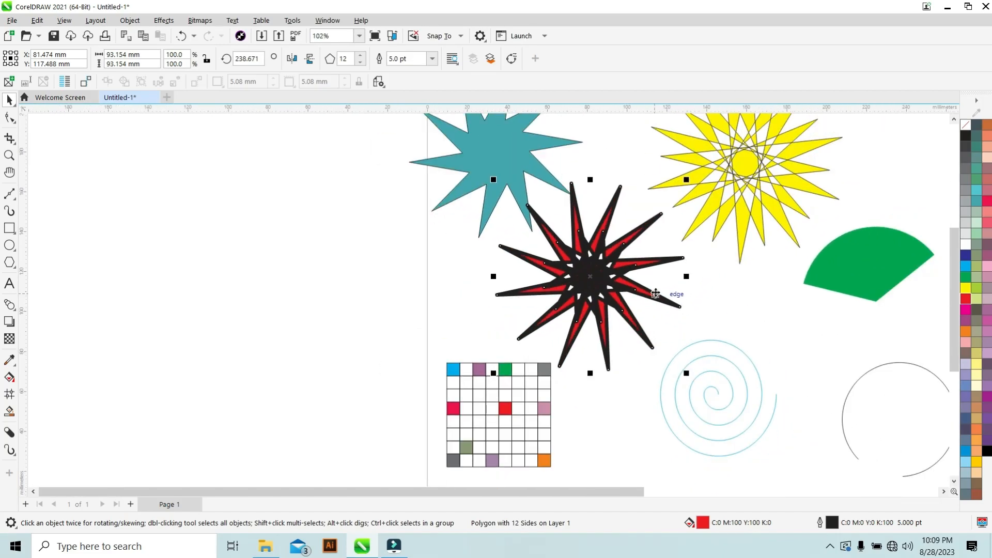